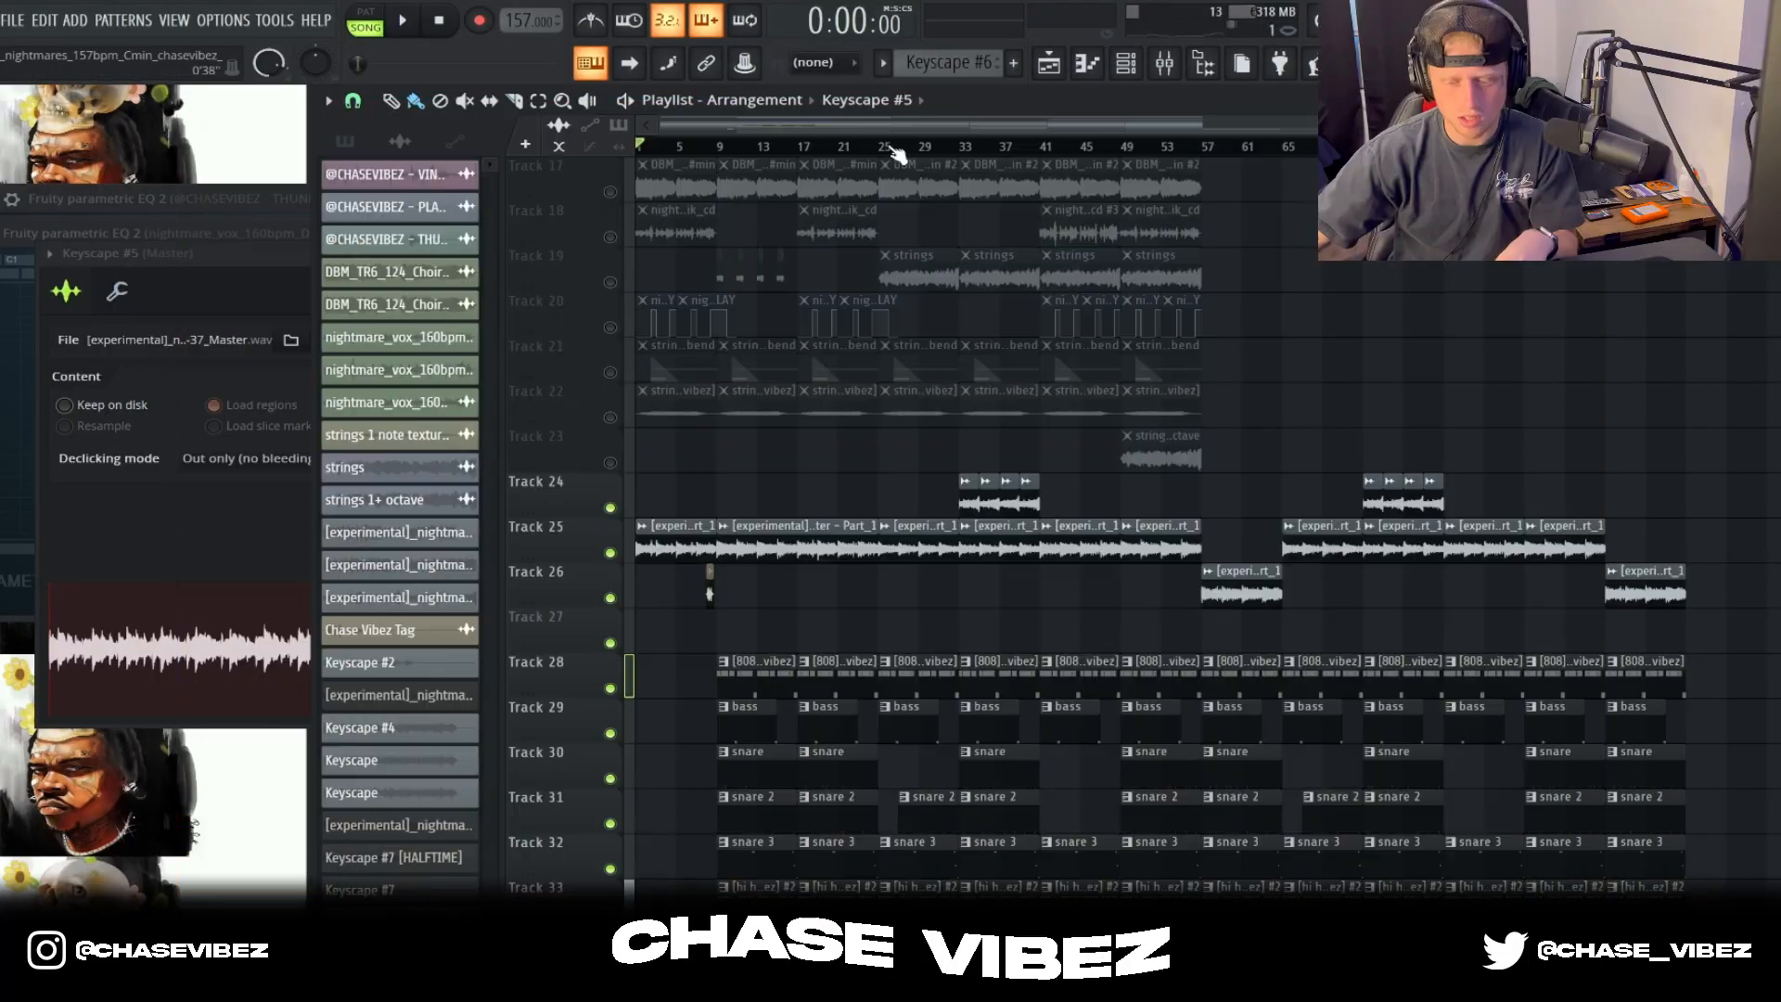
Step: Unmute playlist Tracks 2 and 3 and open the Keyscape #2 pattern from Track 1 in the piano roll
scroll(1123, 453, up, 6)
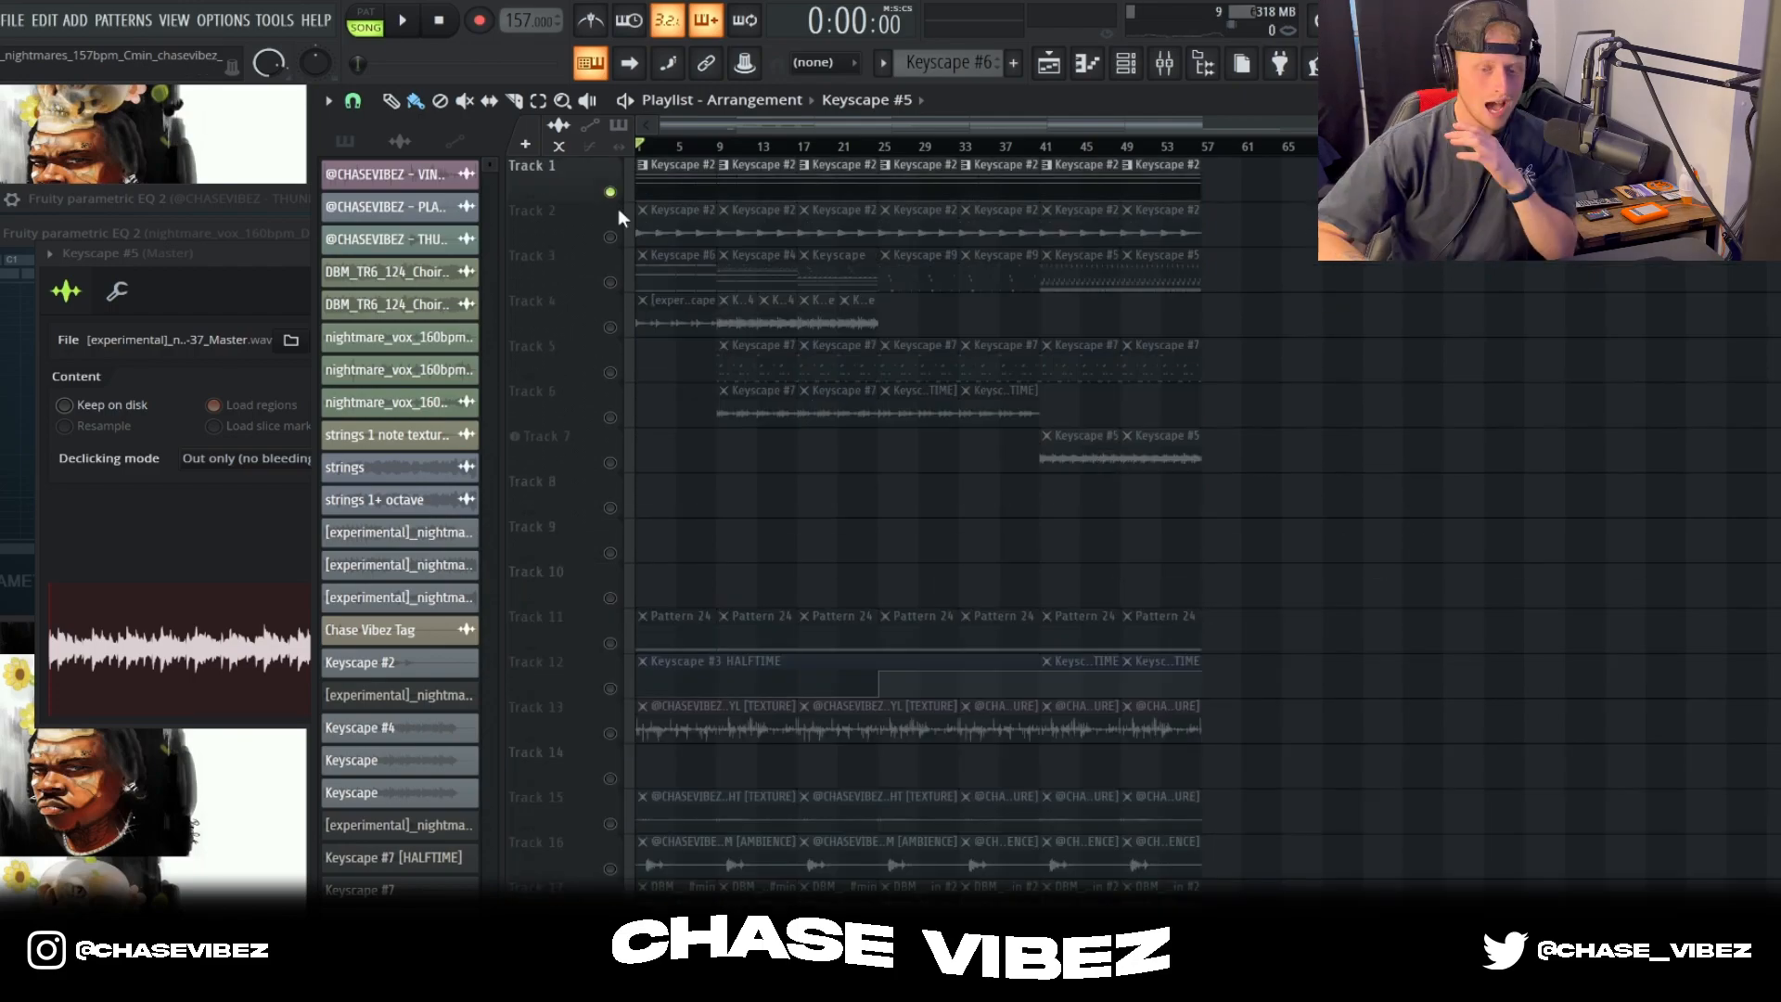
click(611, 282)
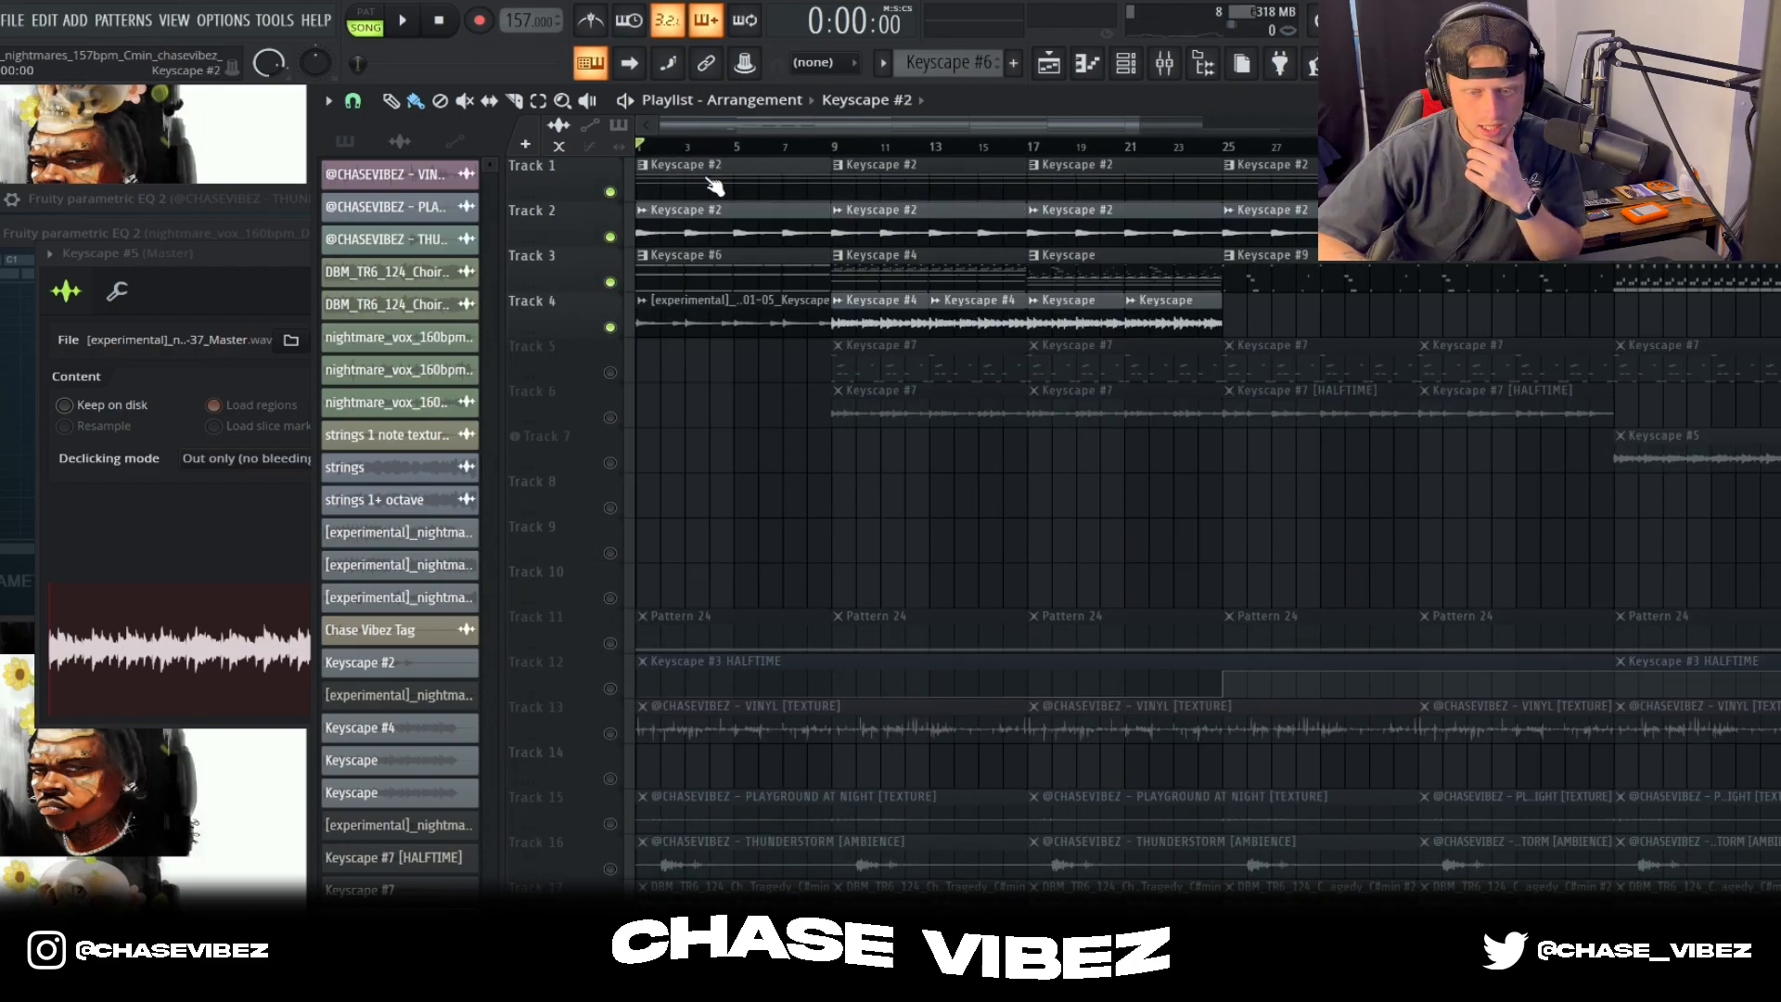
double_click(713, 184)
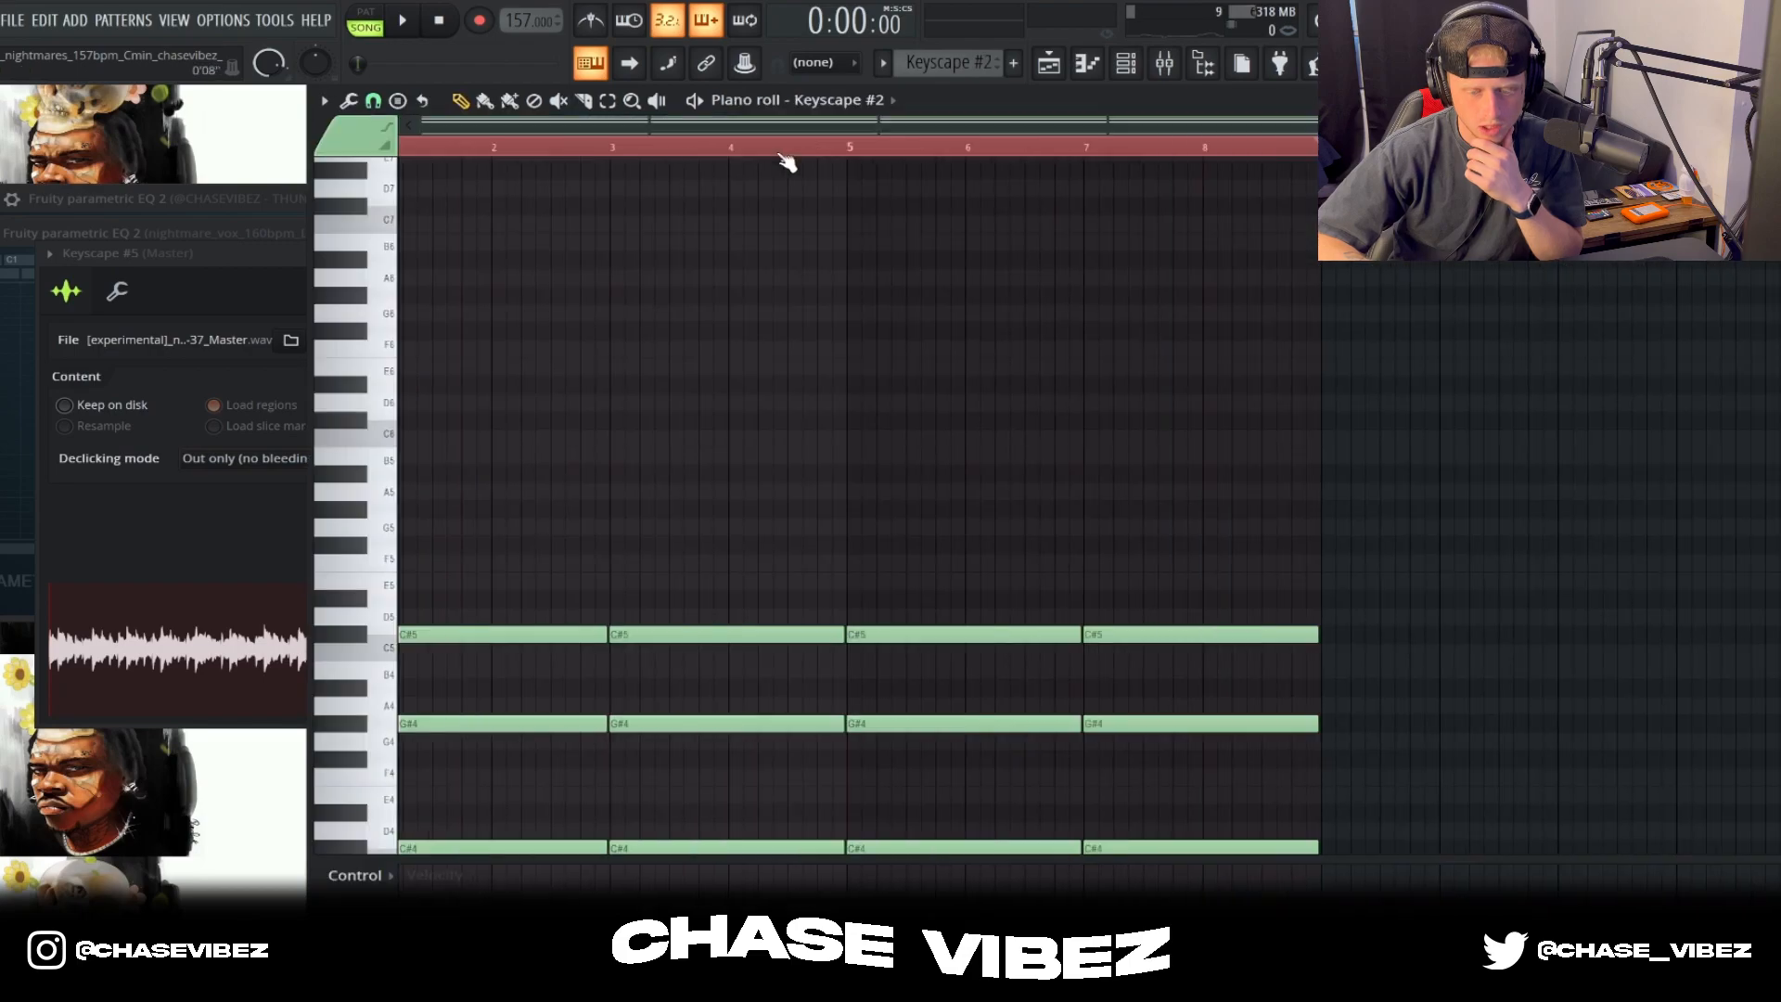
Step: Play the Keyscape #2 pattern while reviewing its sustained C# and G# notes, and stop playback
scroll(1101, 344, down, 5)
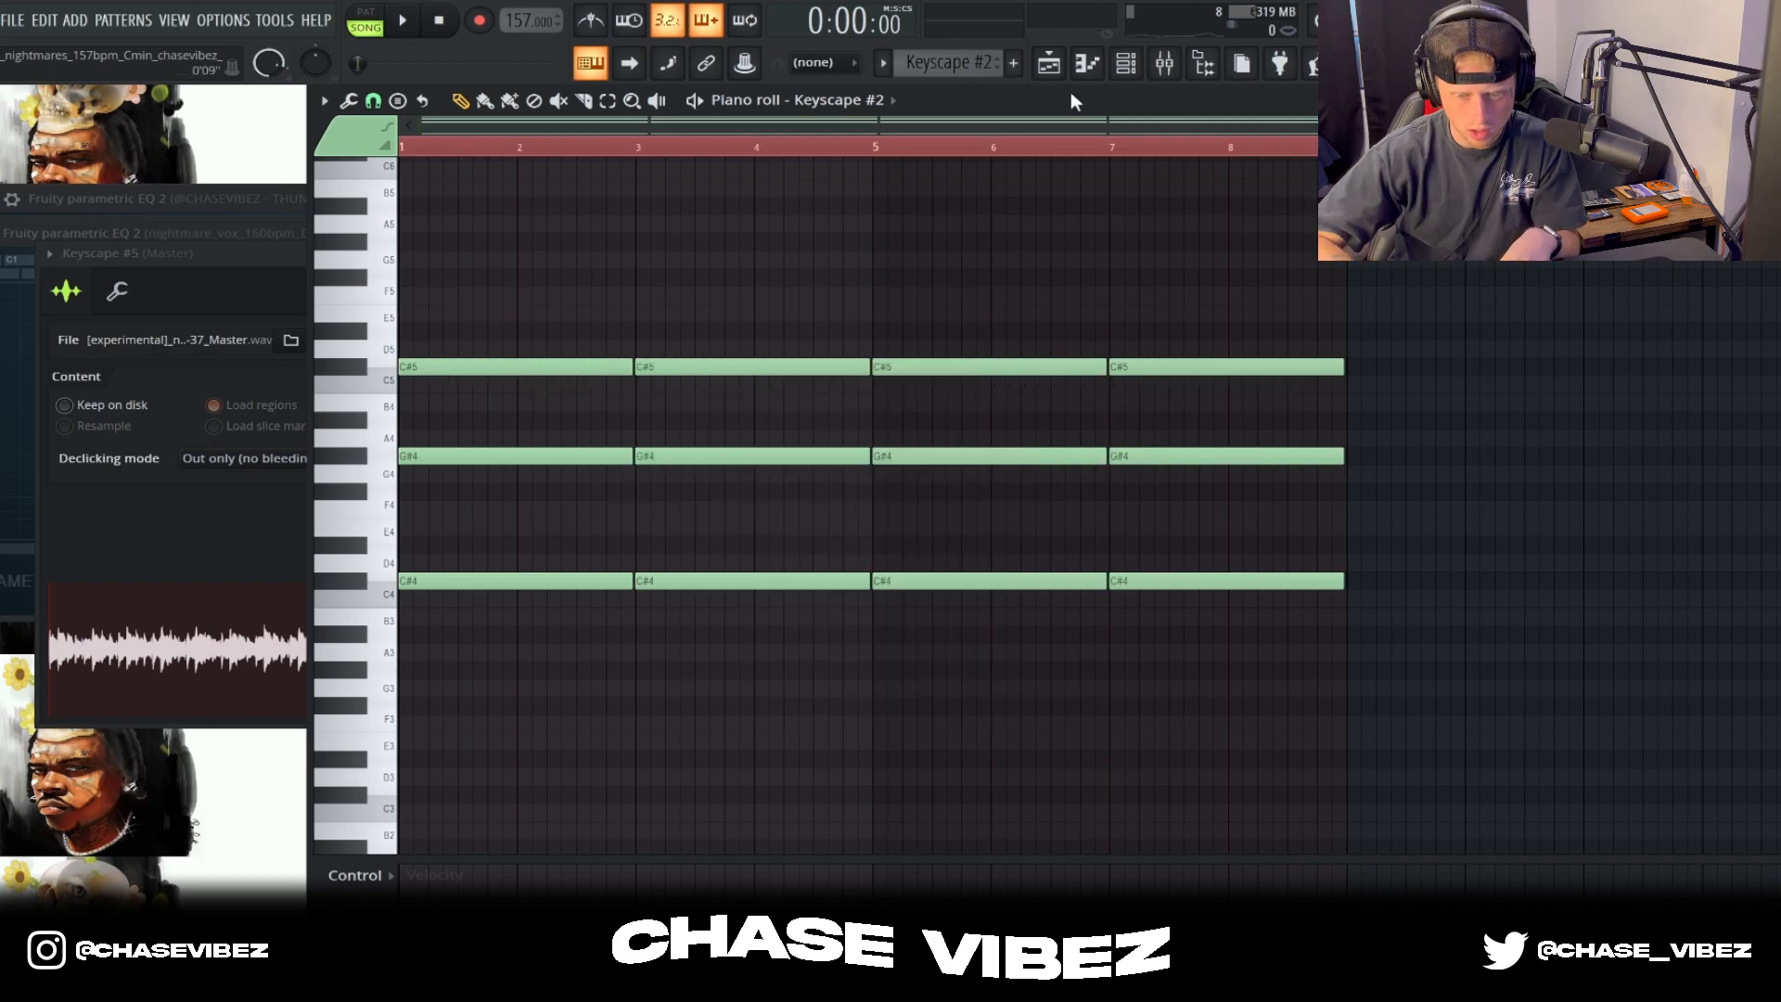
scroll(1020, 282, down, 2)
key(space)
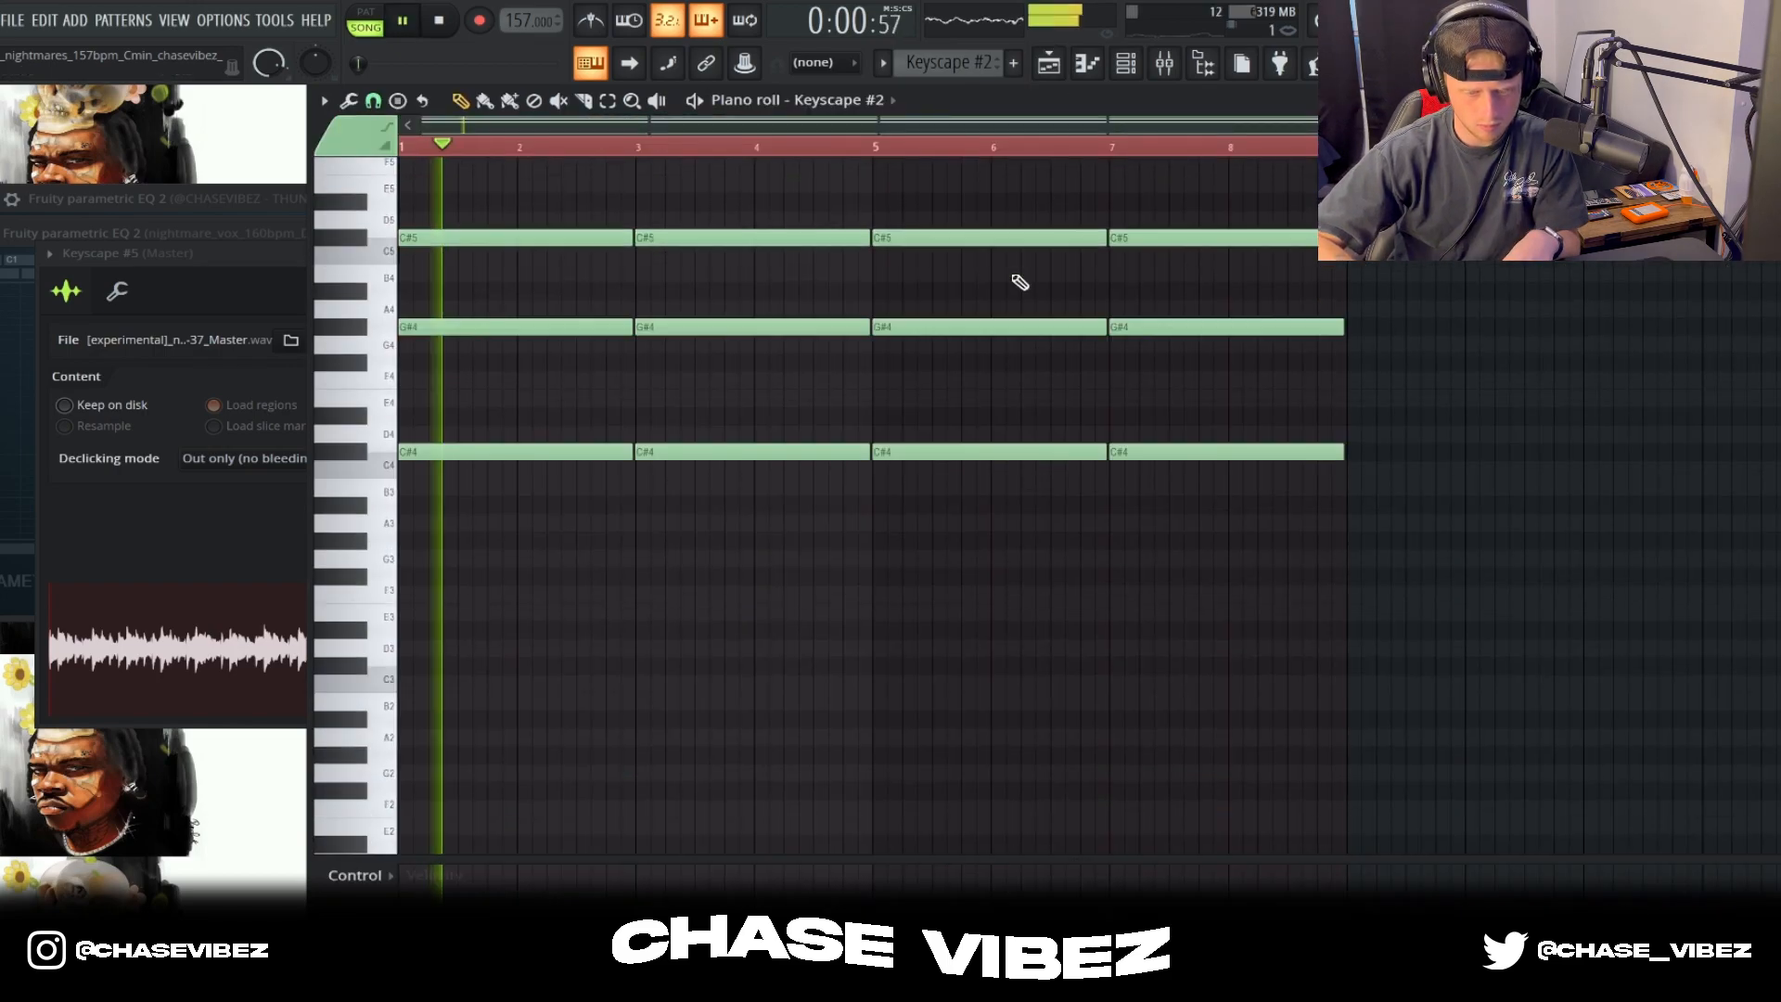
scroll(1020, 282, up, 1)
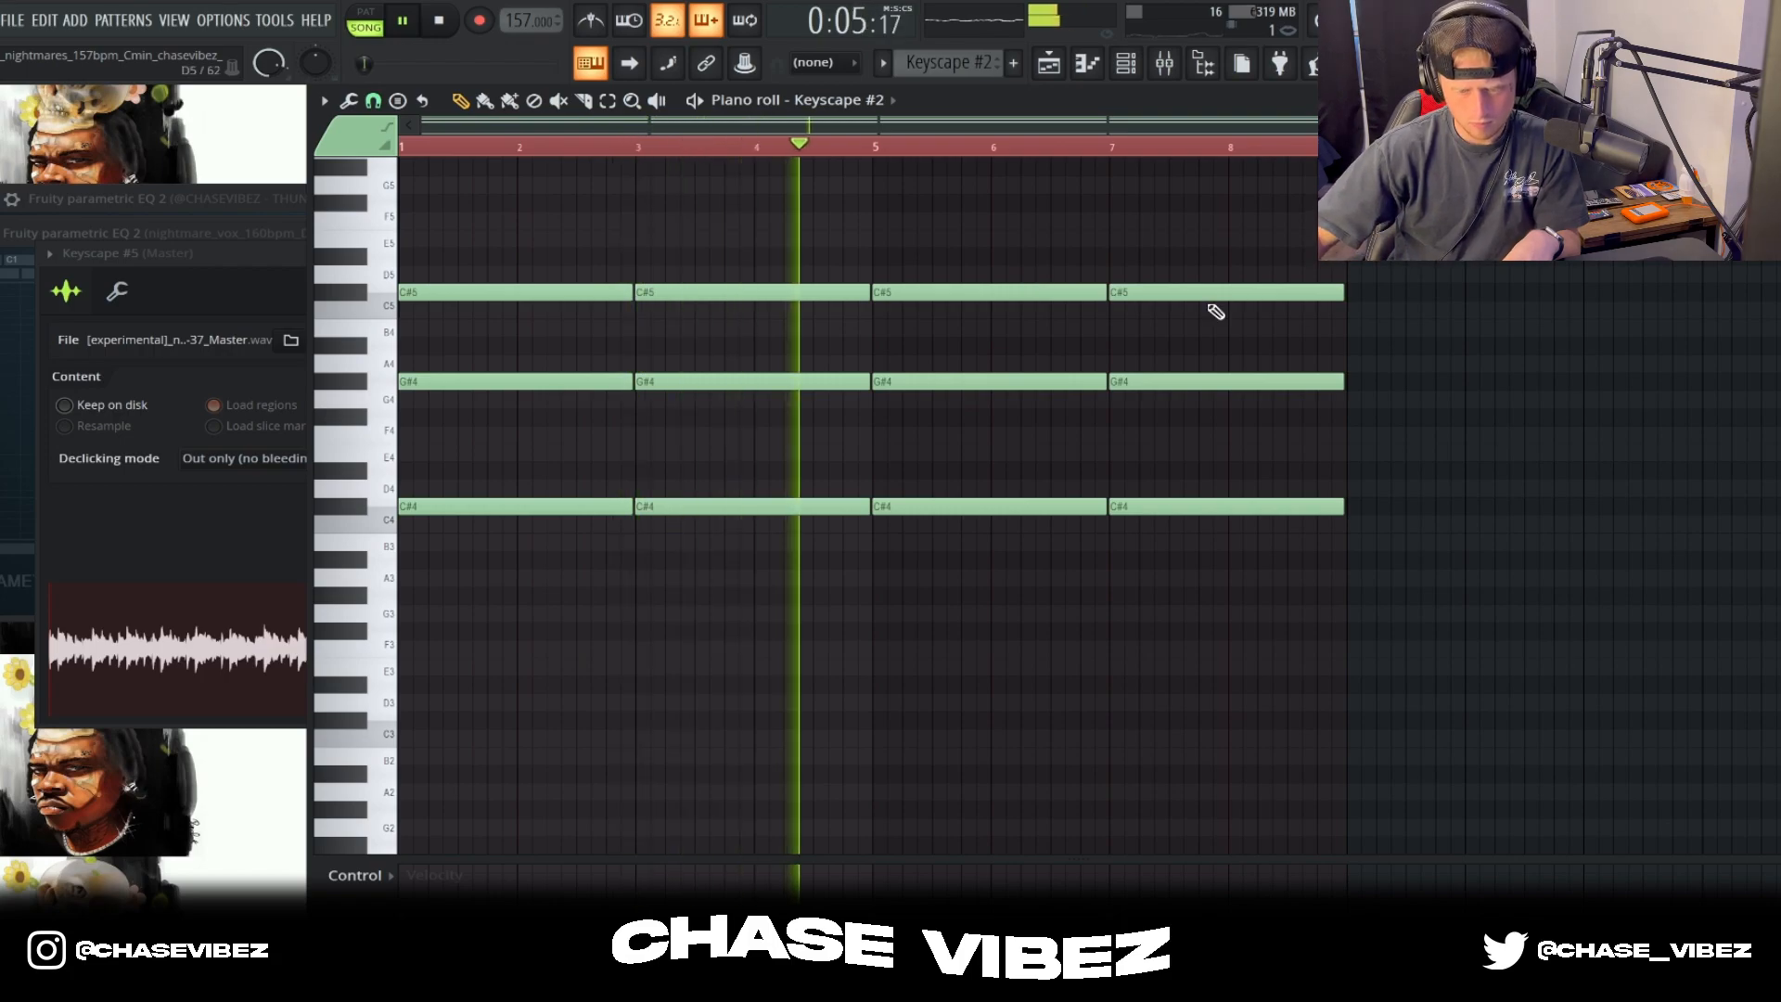
key(space)
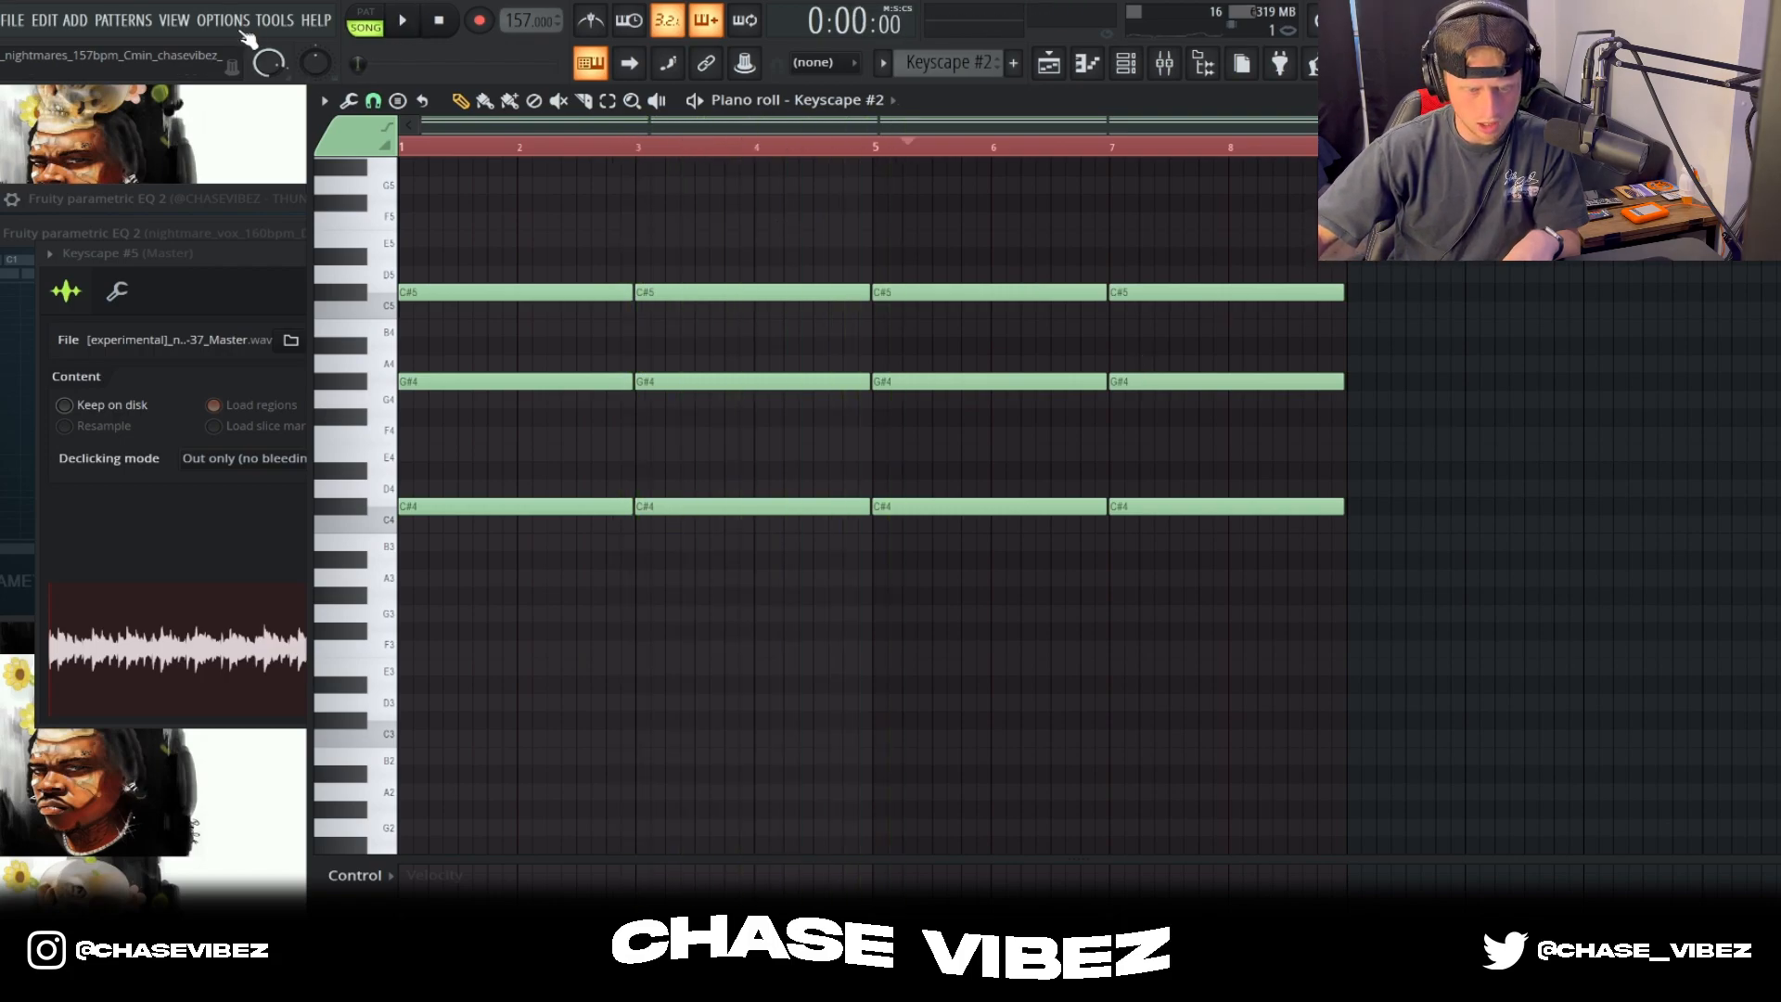
Step: Open the Keyscape #6 pattern from Track 3 in the piano roll and audition its notes
click(239, 23)
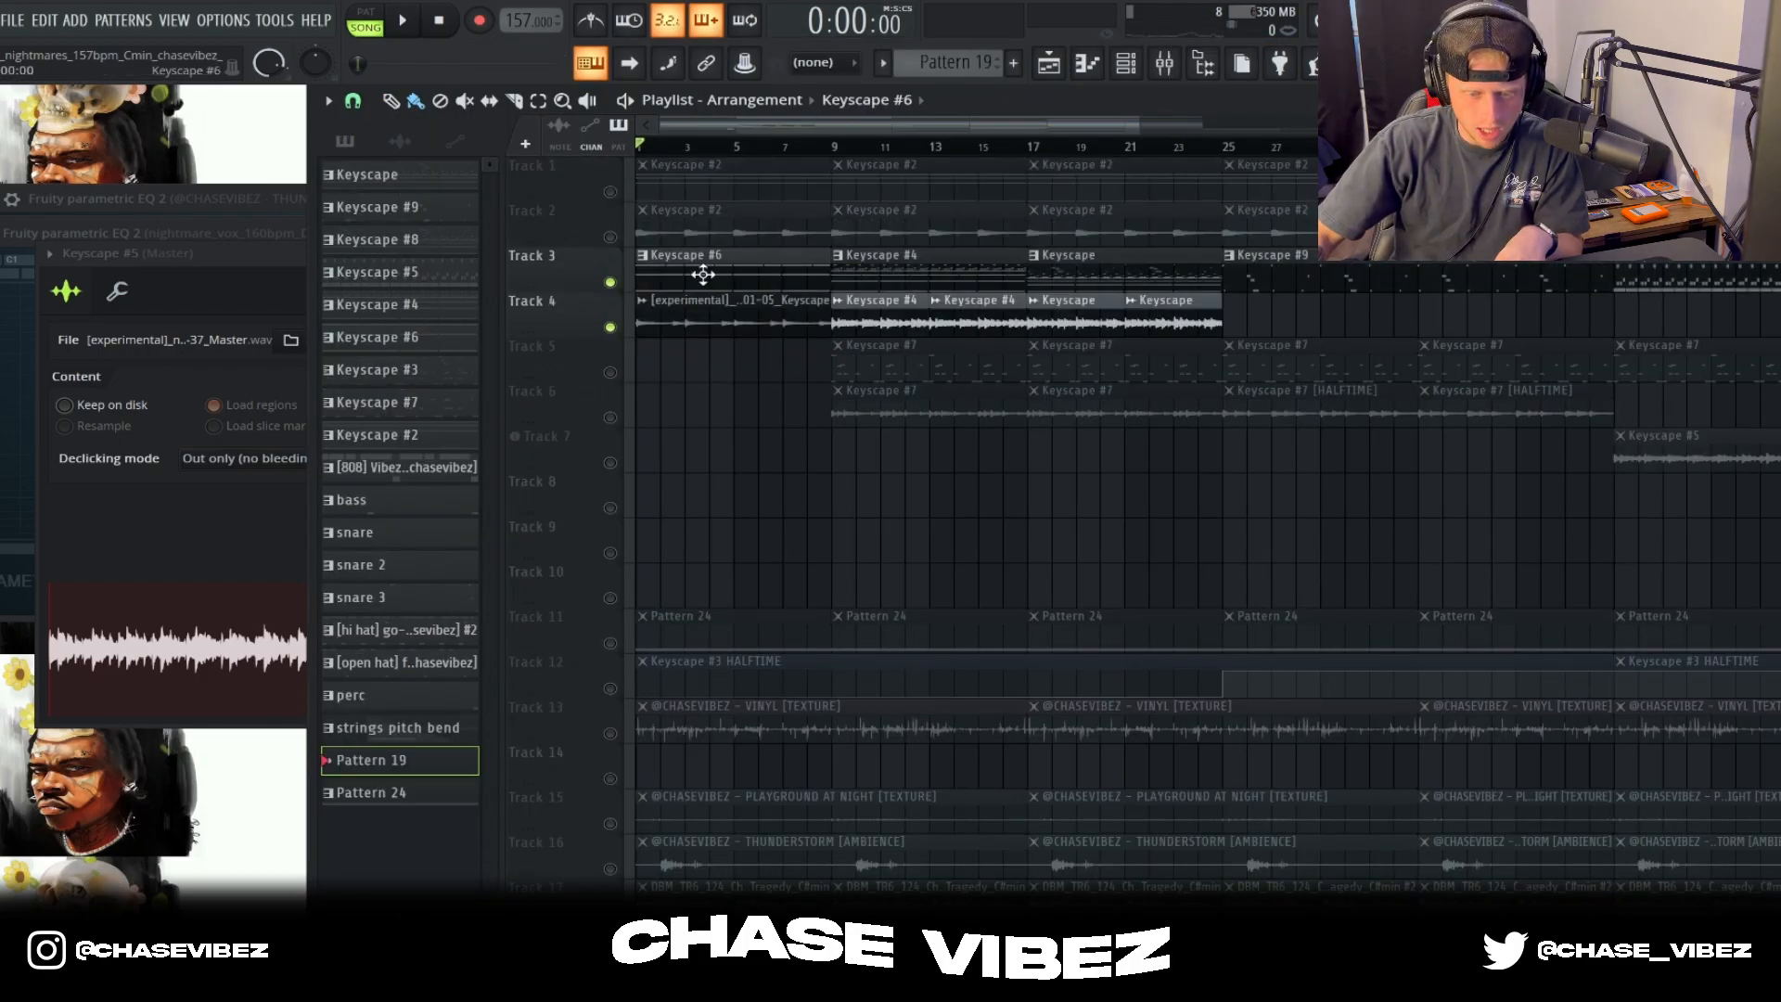
double_click(703, 269)
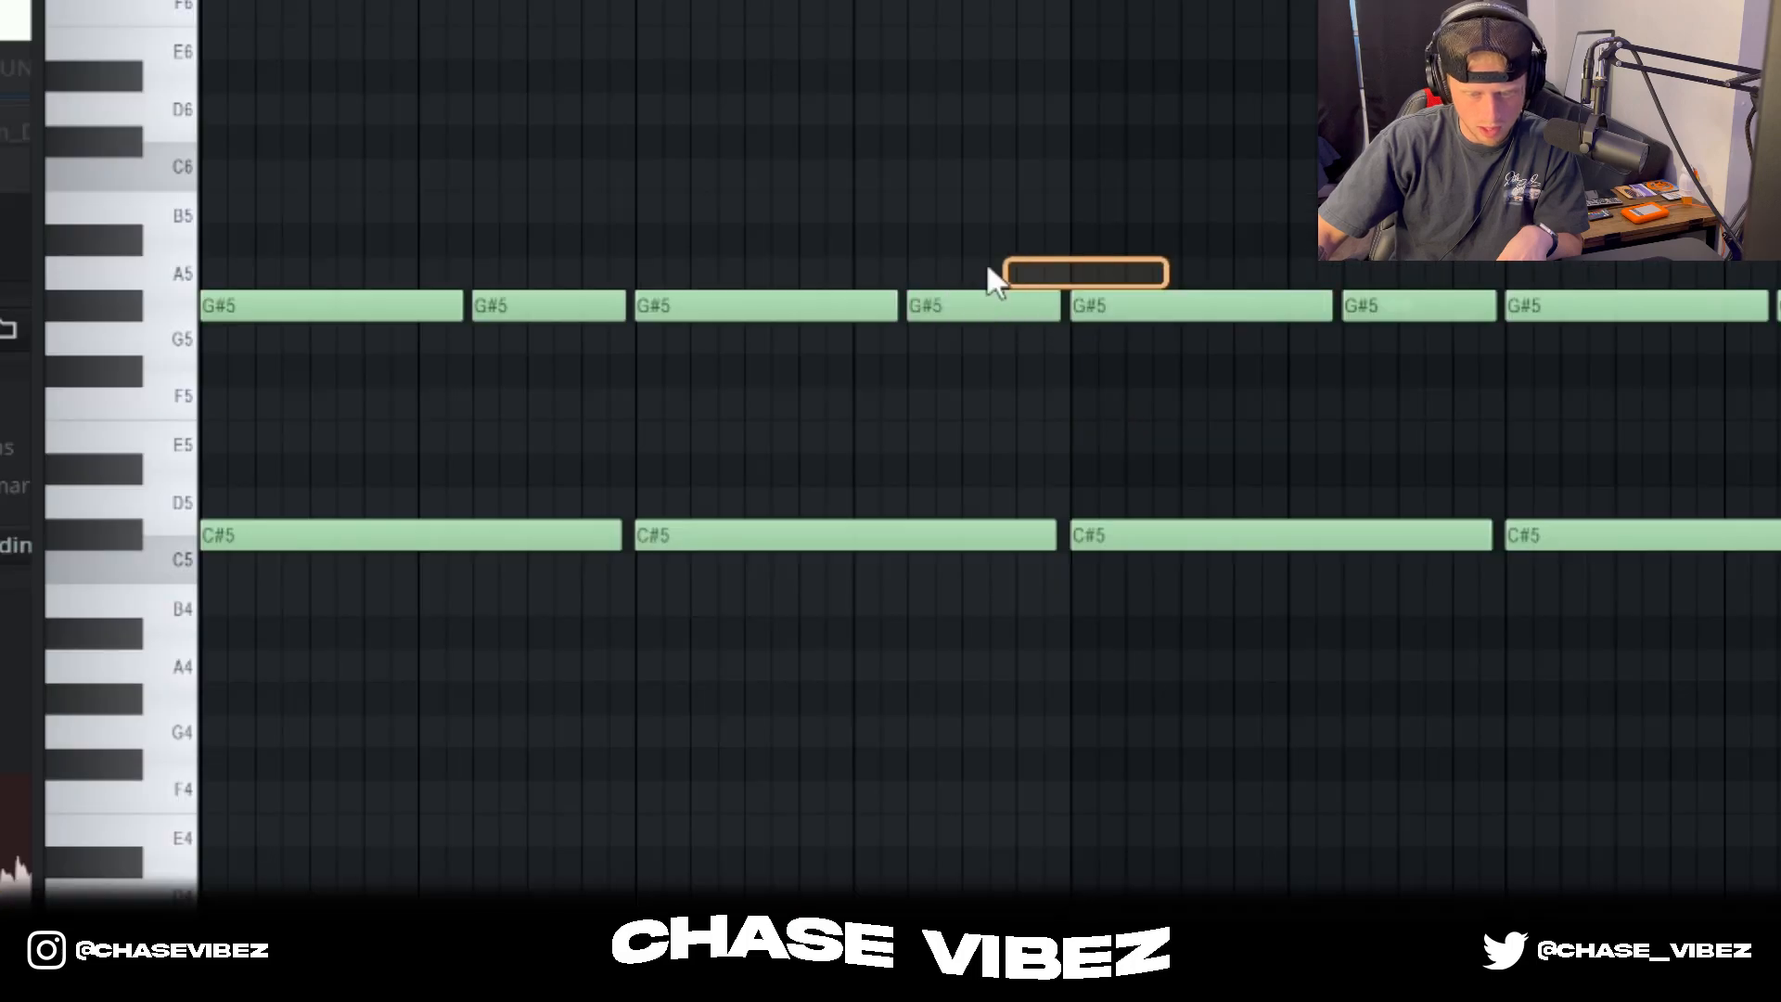
click(835, 327)
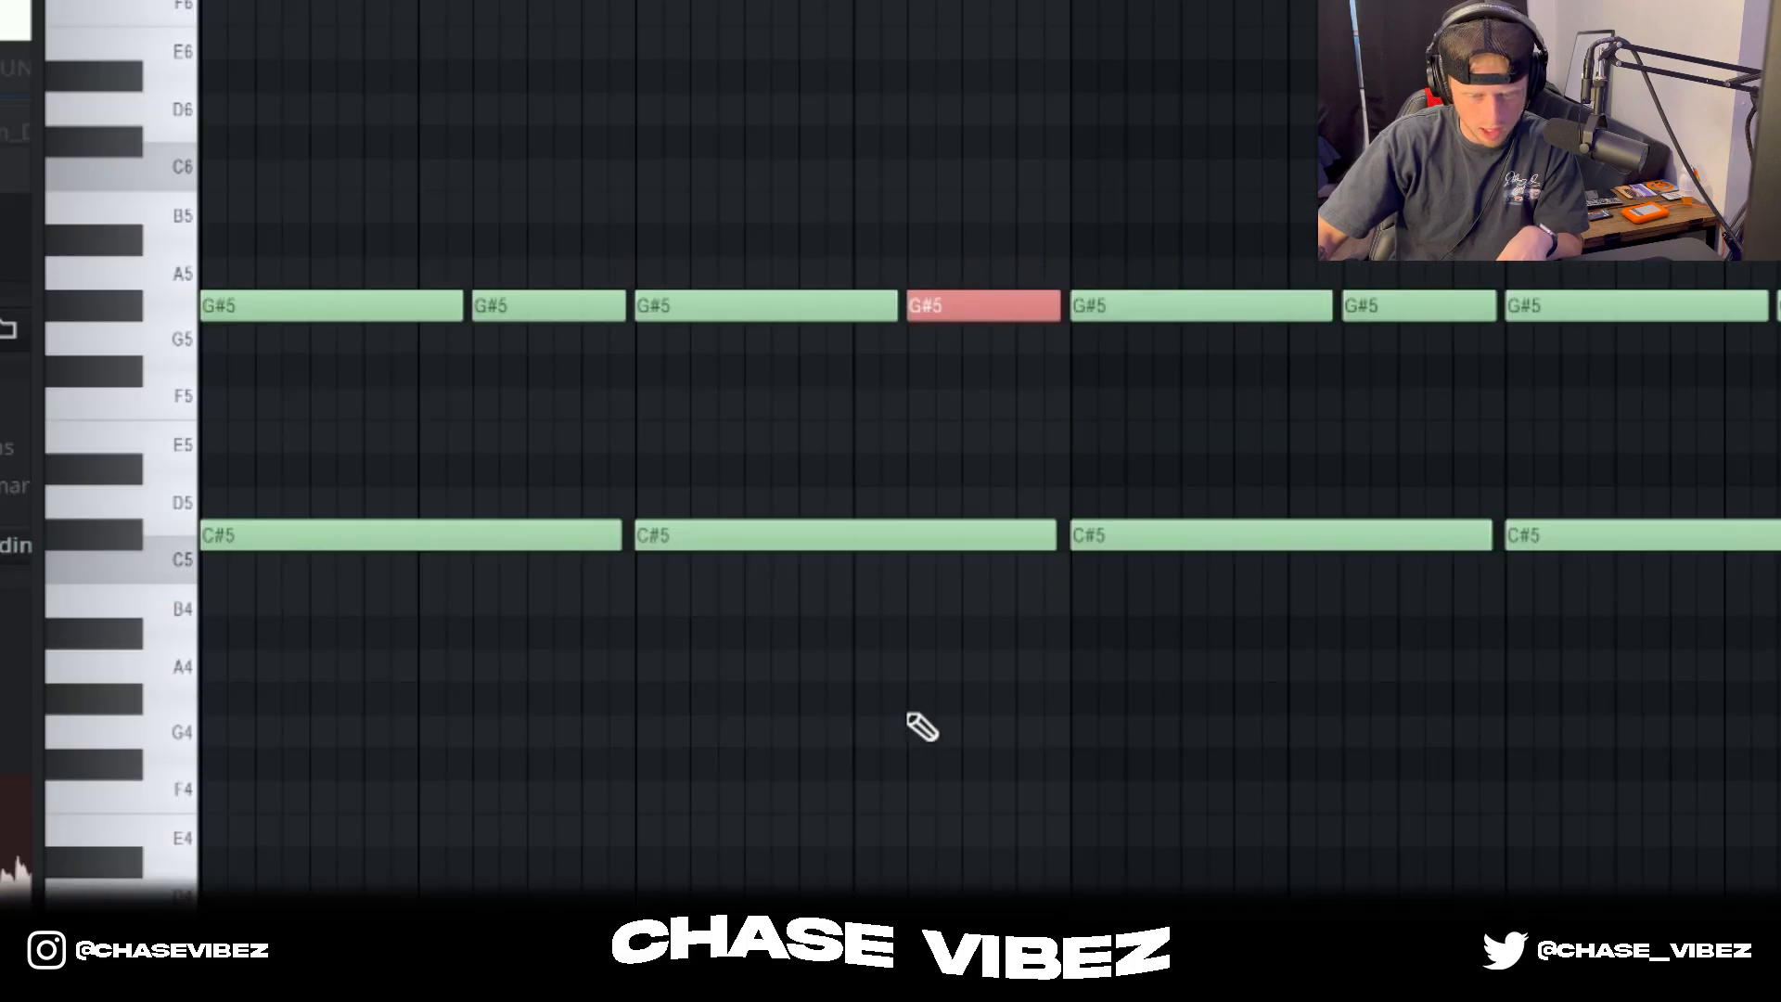
drag(1763, 890, 127, 113)
ctrl+click(544, 431)
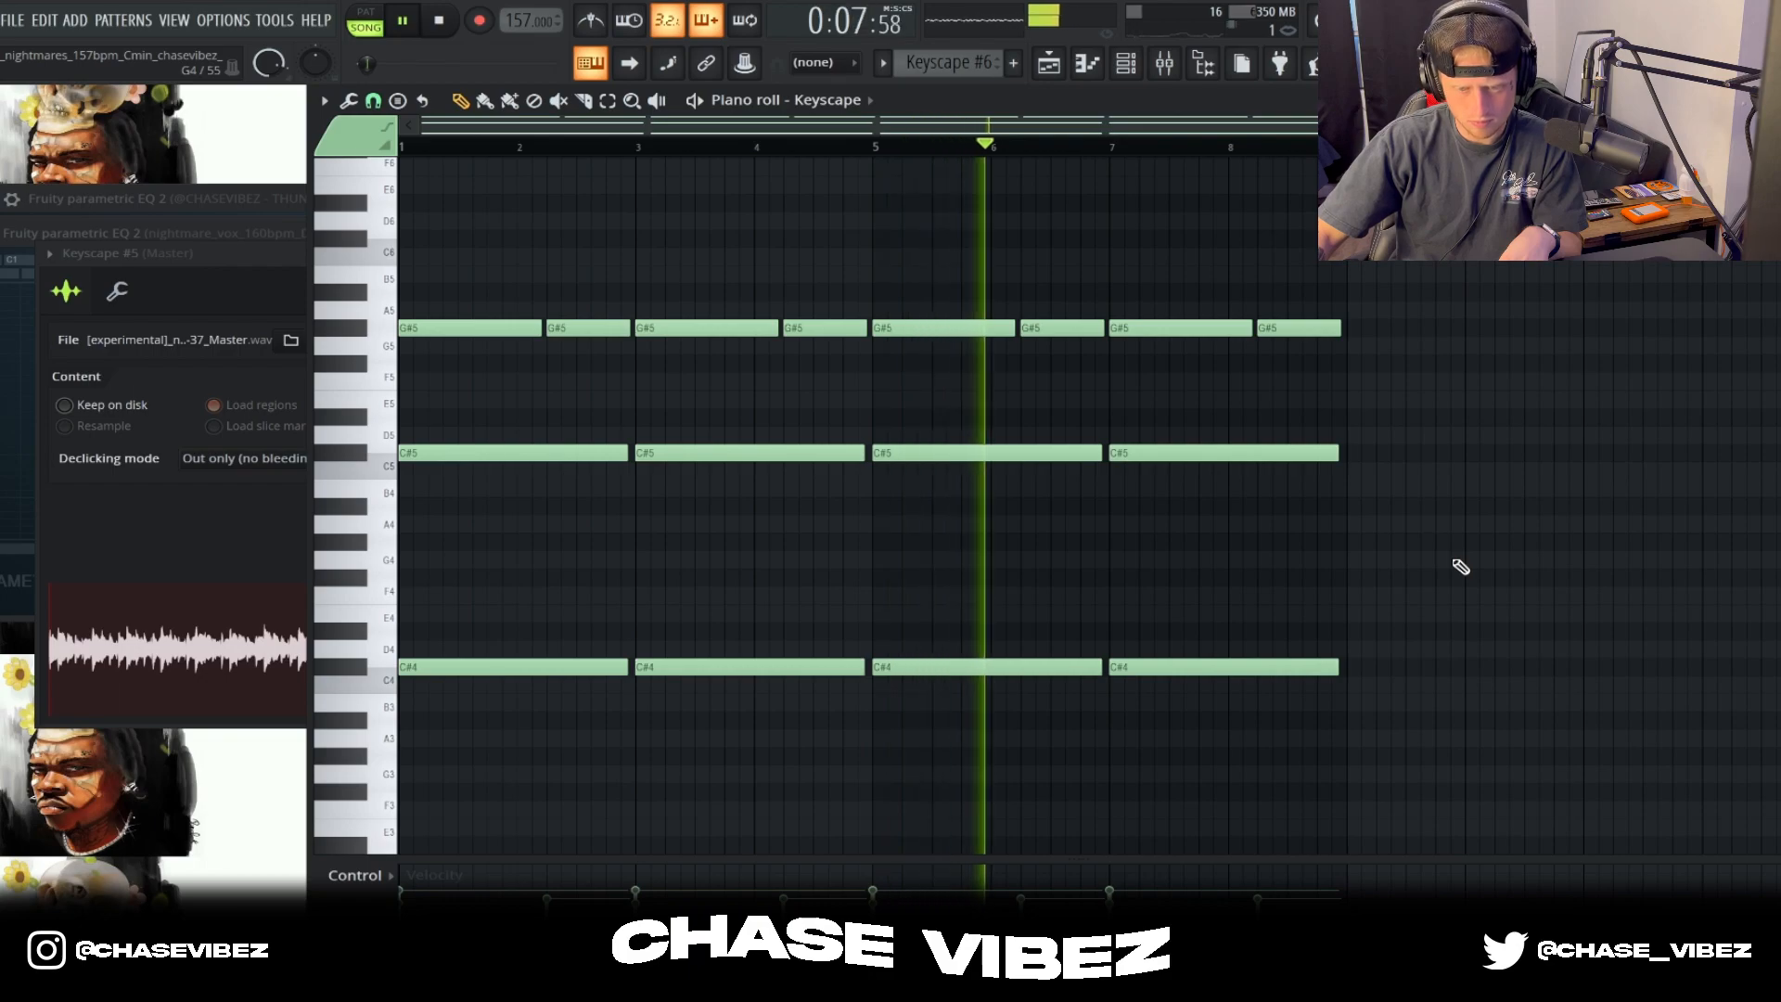
key(space)
Step: Return to the playlist, unmute Tracks 1 and 2, and play the first four tracks up to bar 9
click(1054, 65)
click(611, 235)
click(610, 193)
key(space)
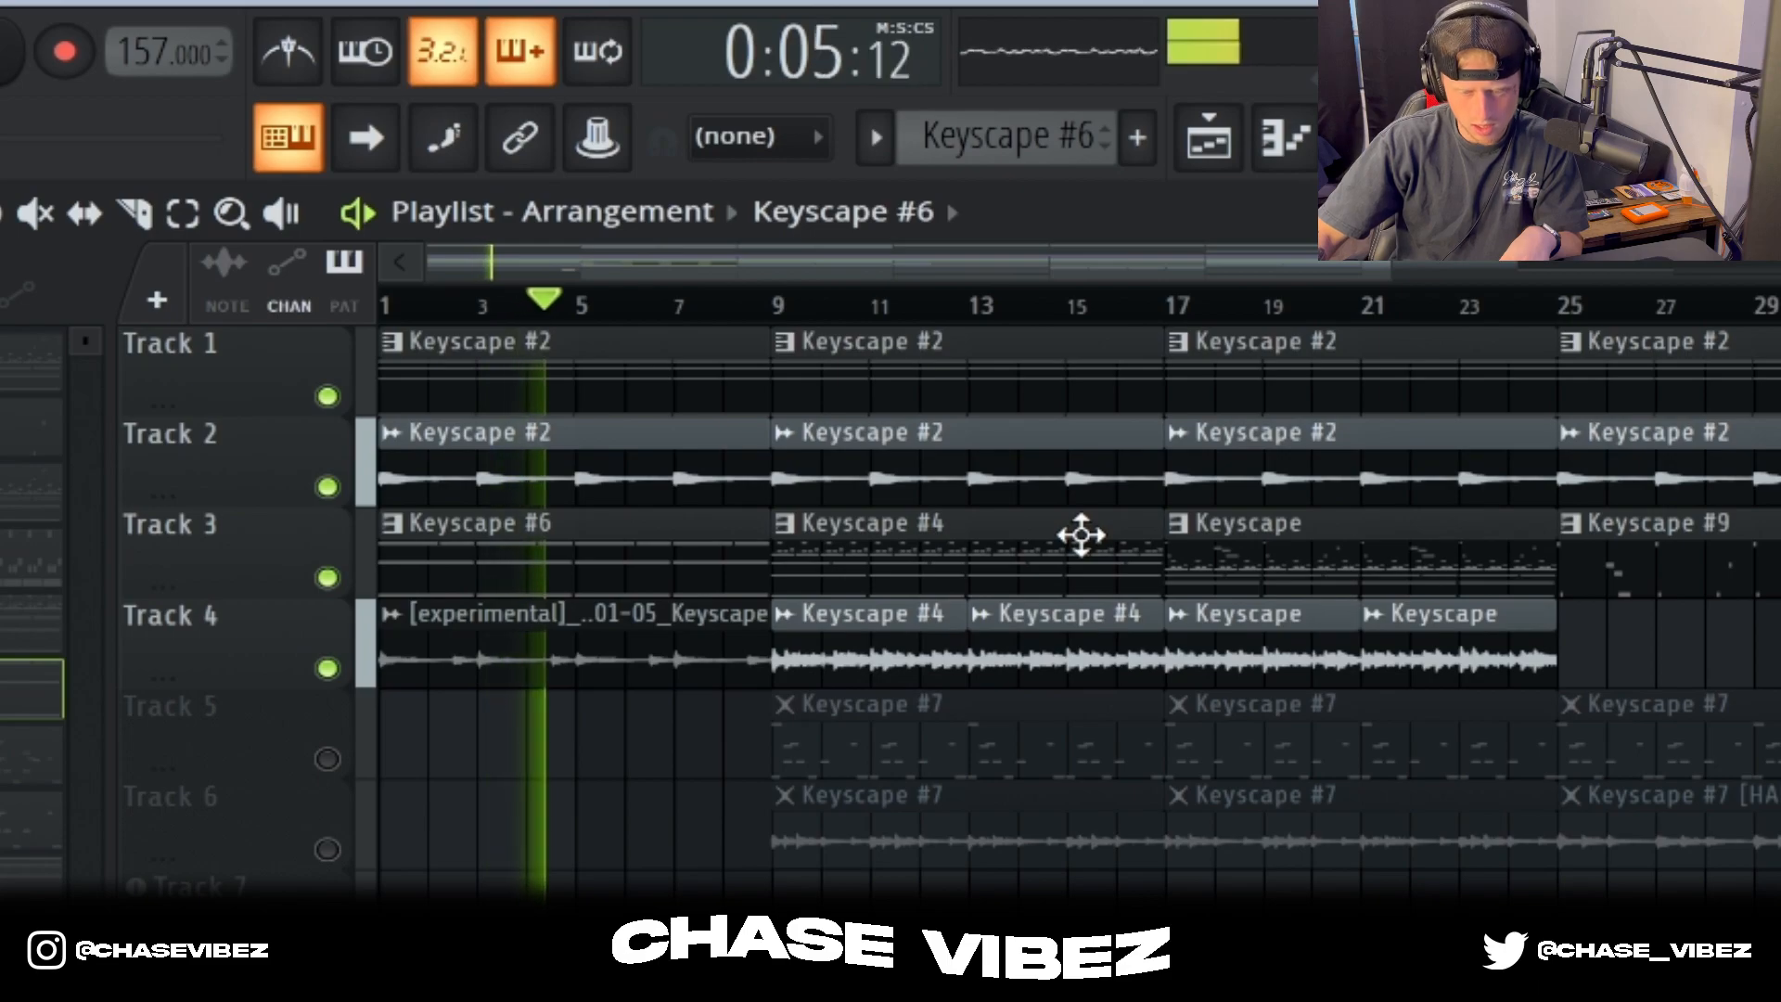
key(space)
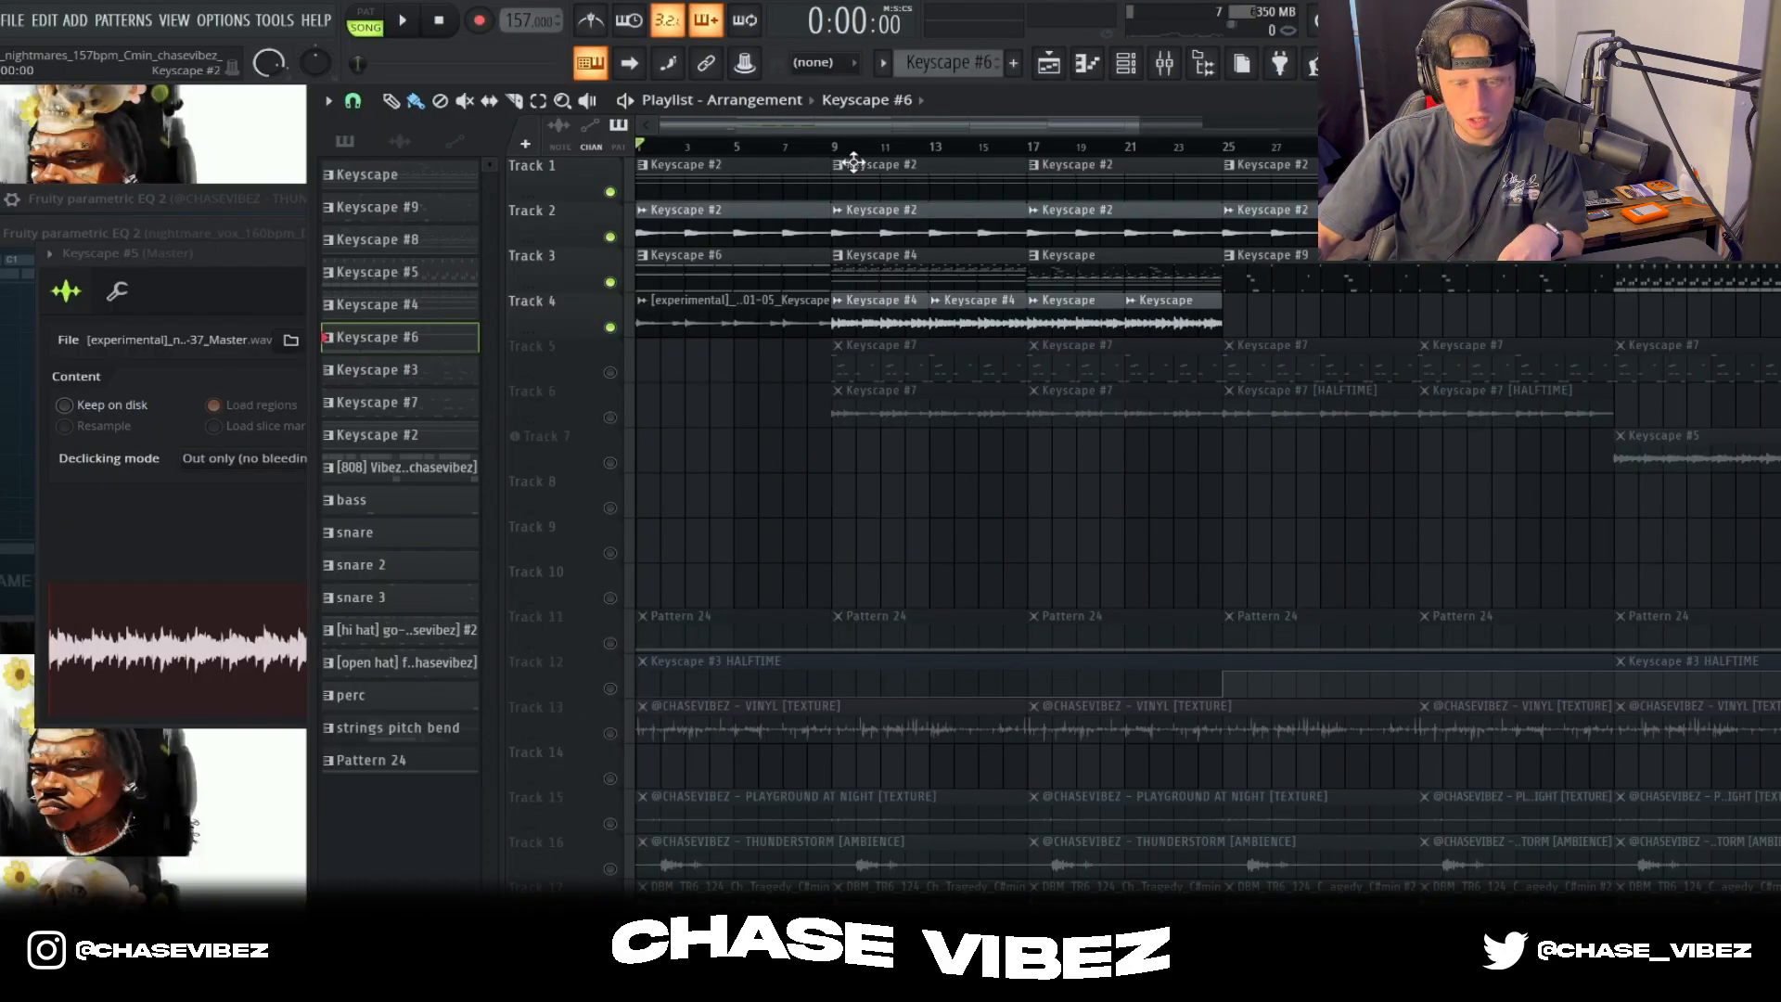
Step: Open the Keyscape #4 pattern from Track 3 in the piano roll and play it from bar 9
double_click(938, 263)
scroll(1090, 193, up, 3)
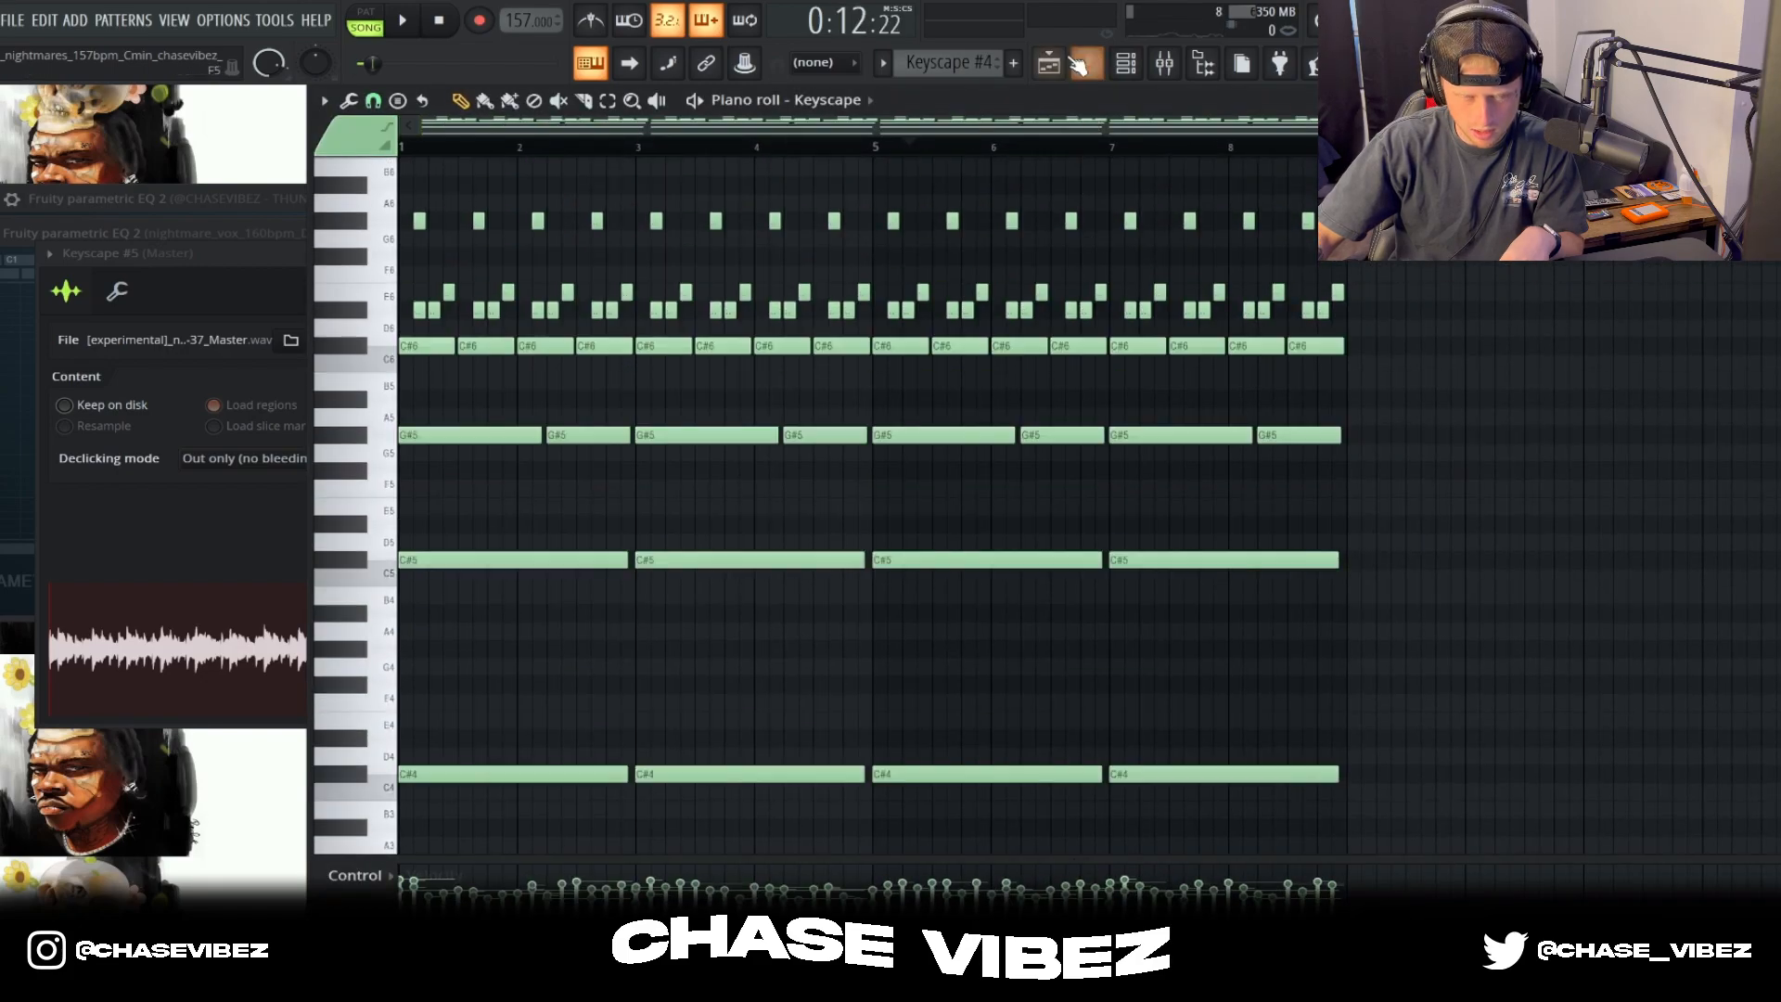
key(space)
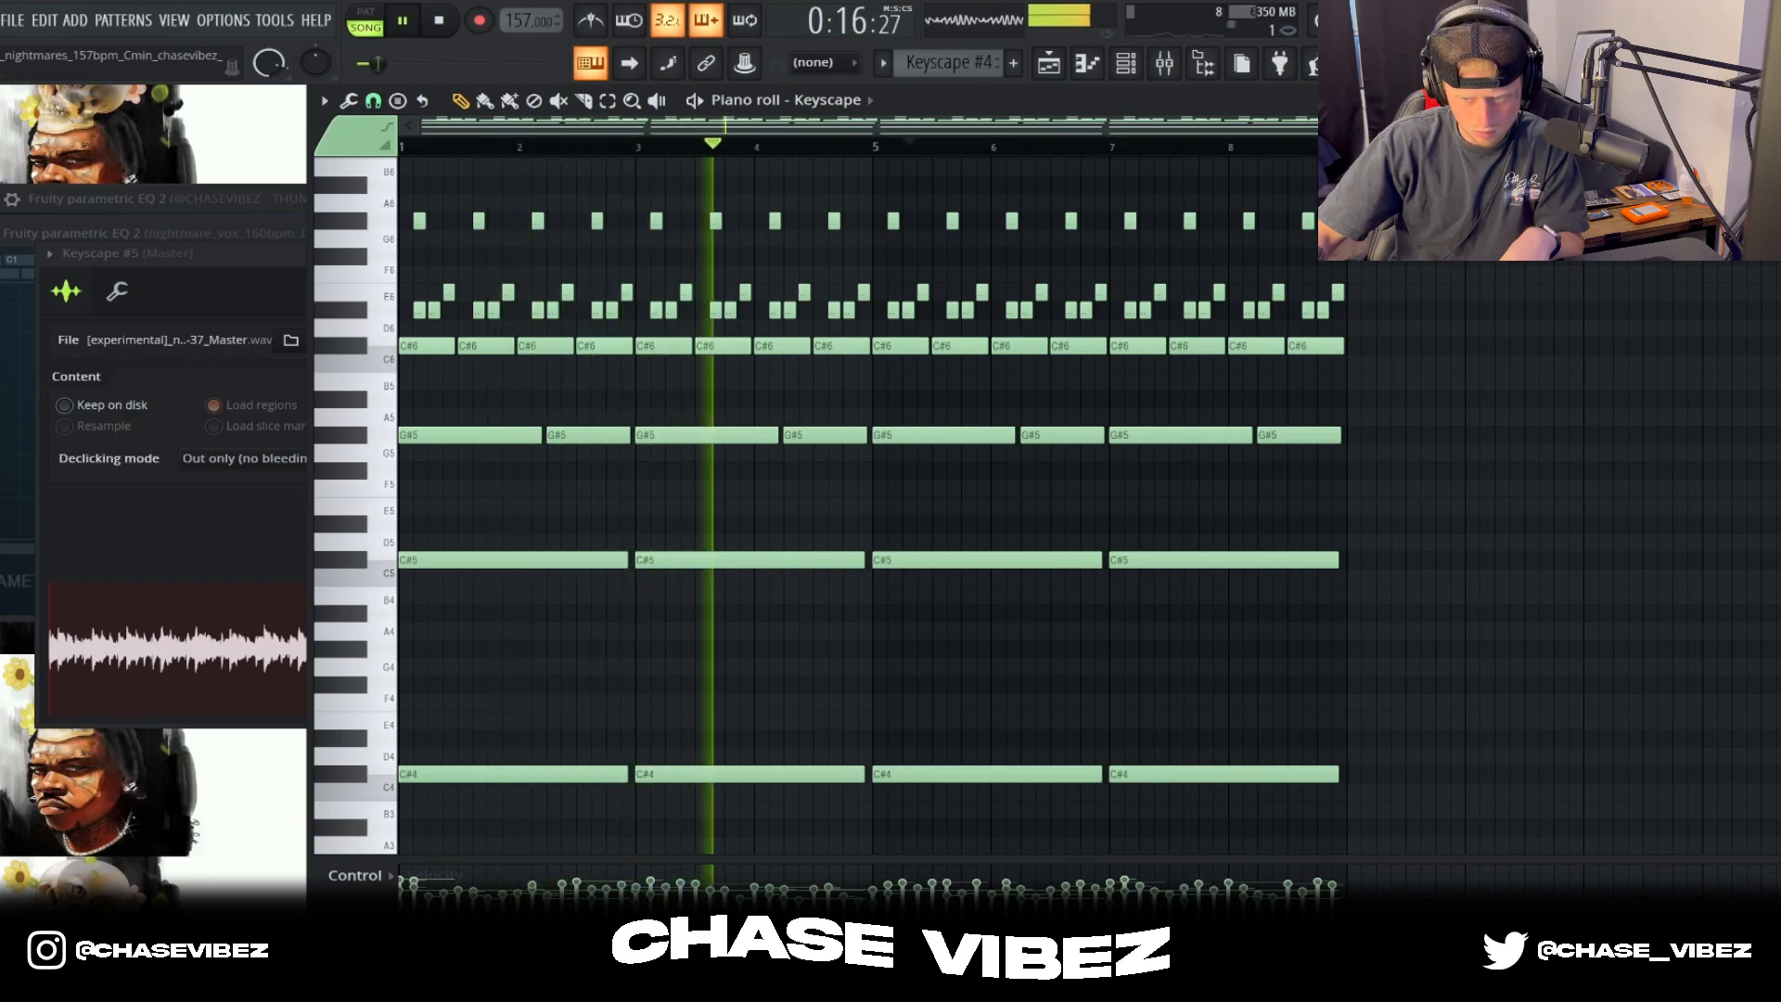
scroll(872, 501, down, 1)
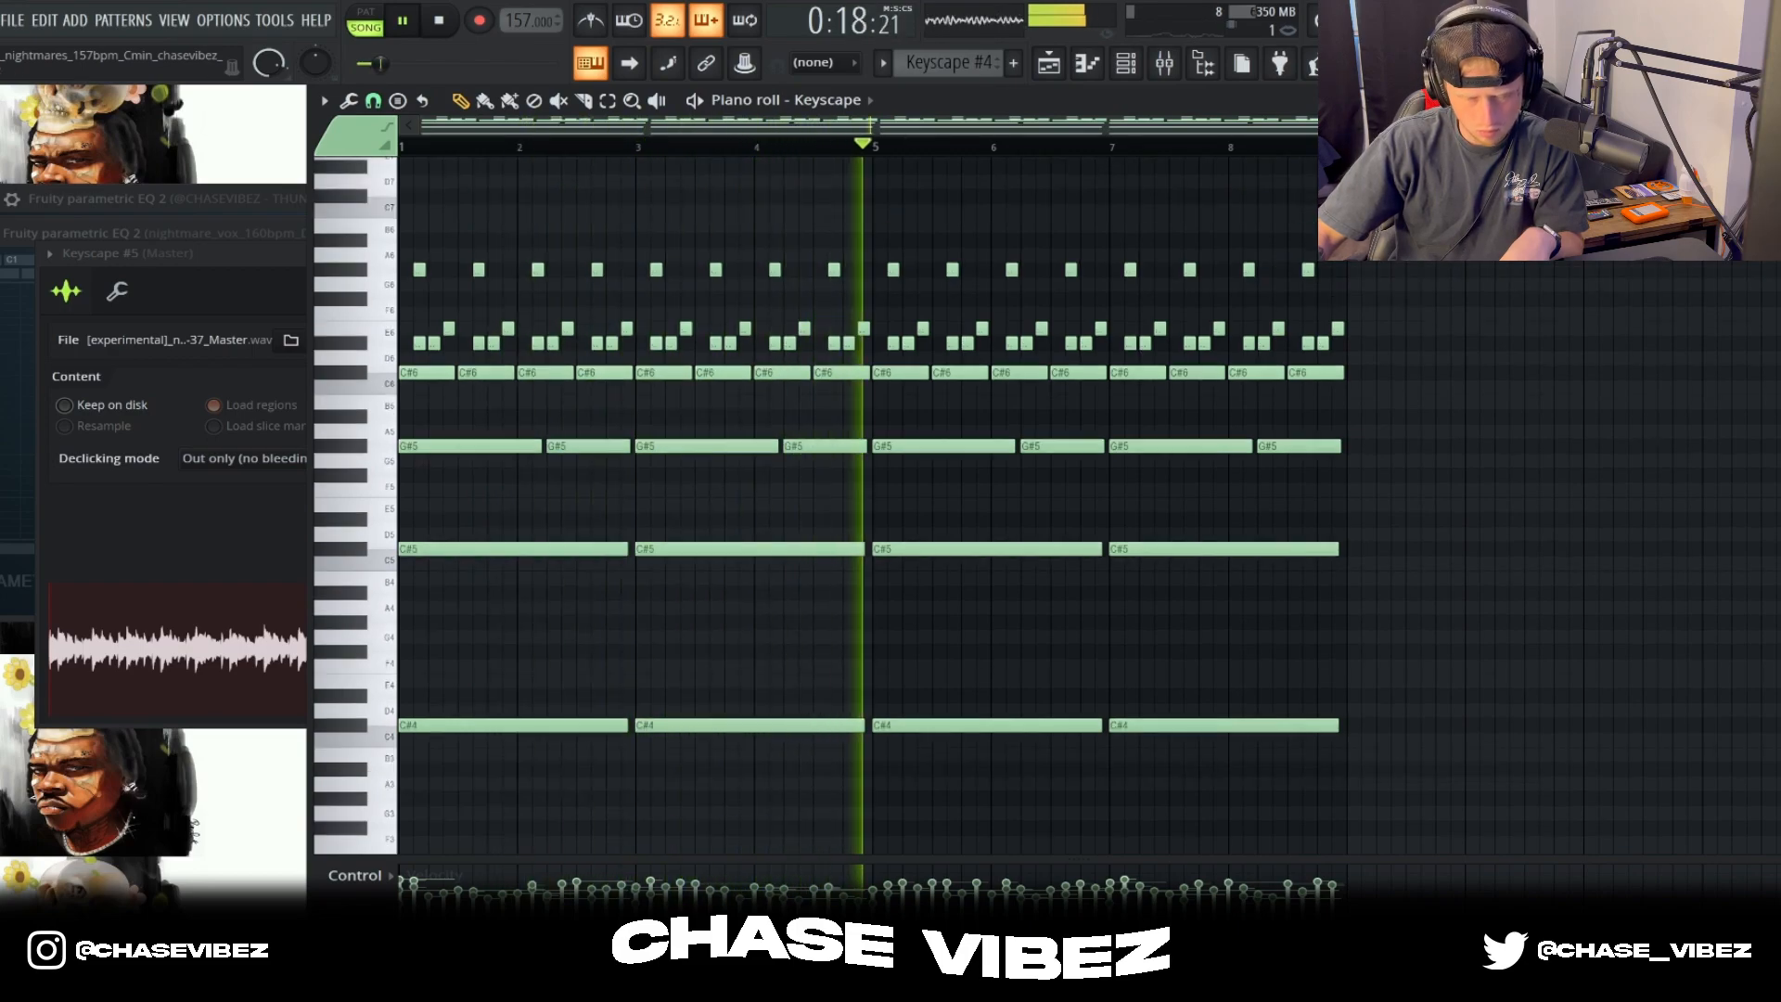
Step: Show the mixer, check the effect chains on Keyscape inserts 3 and 1, and stop playback
click(1164, 63)
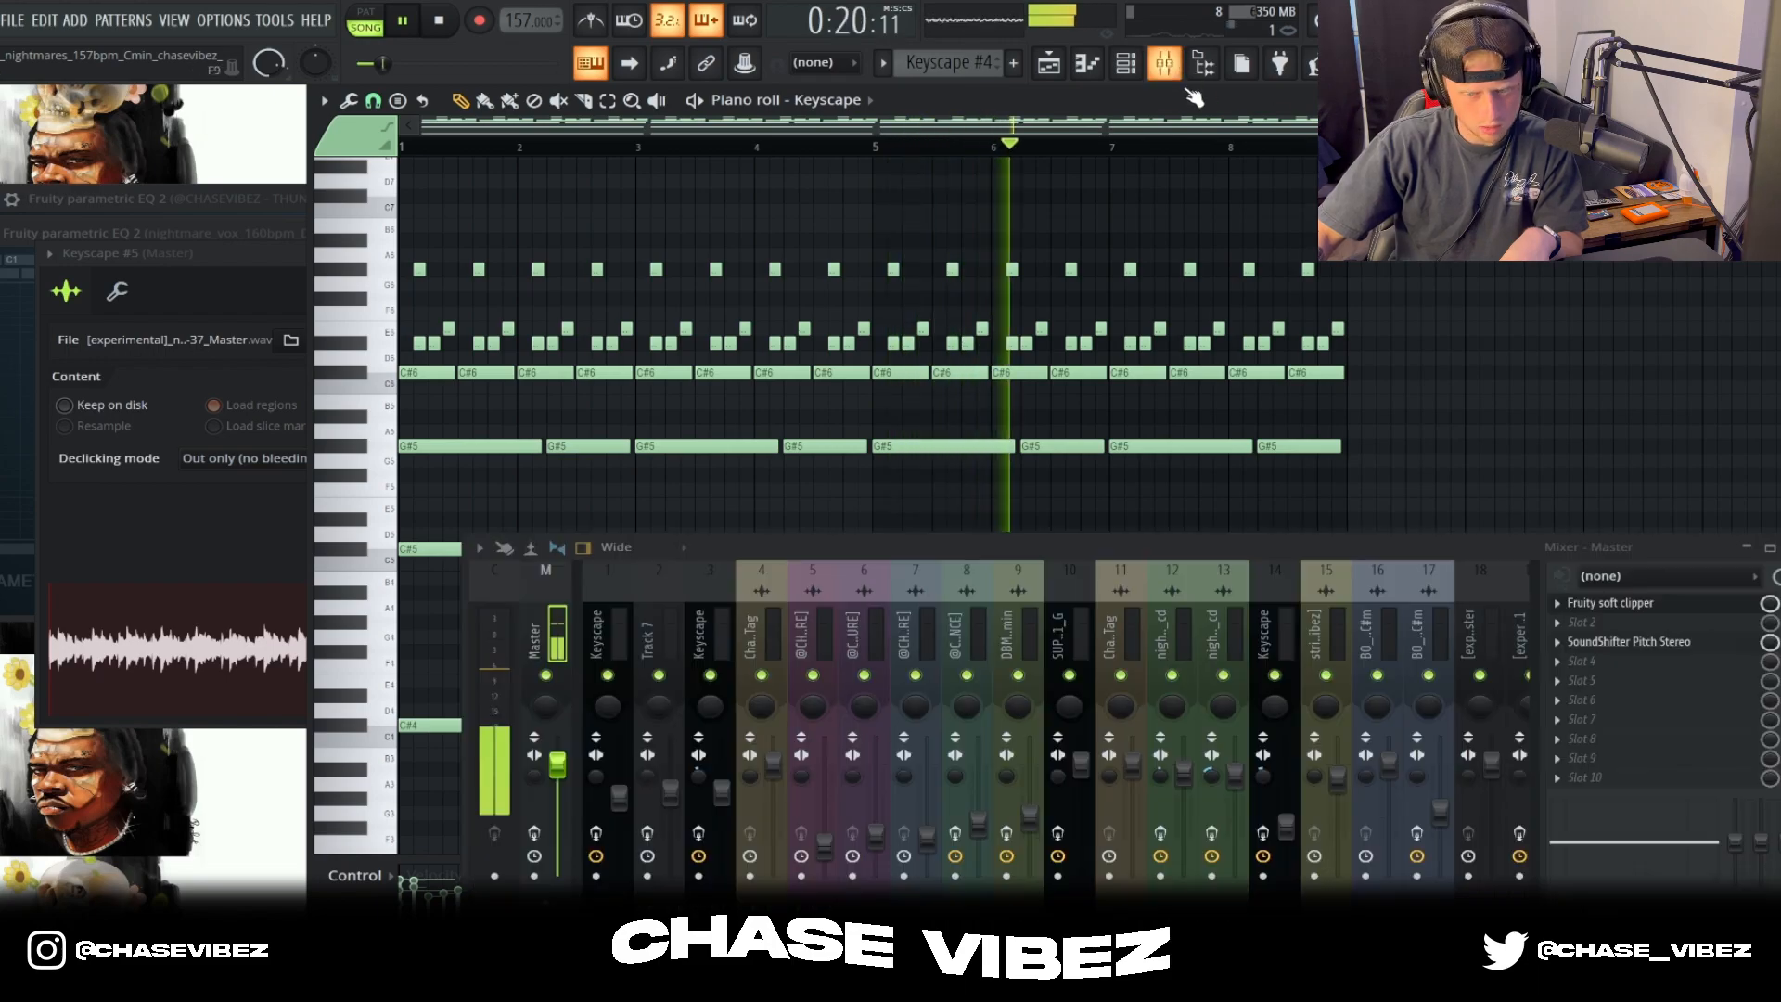
click(716, 631)
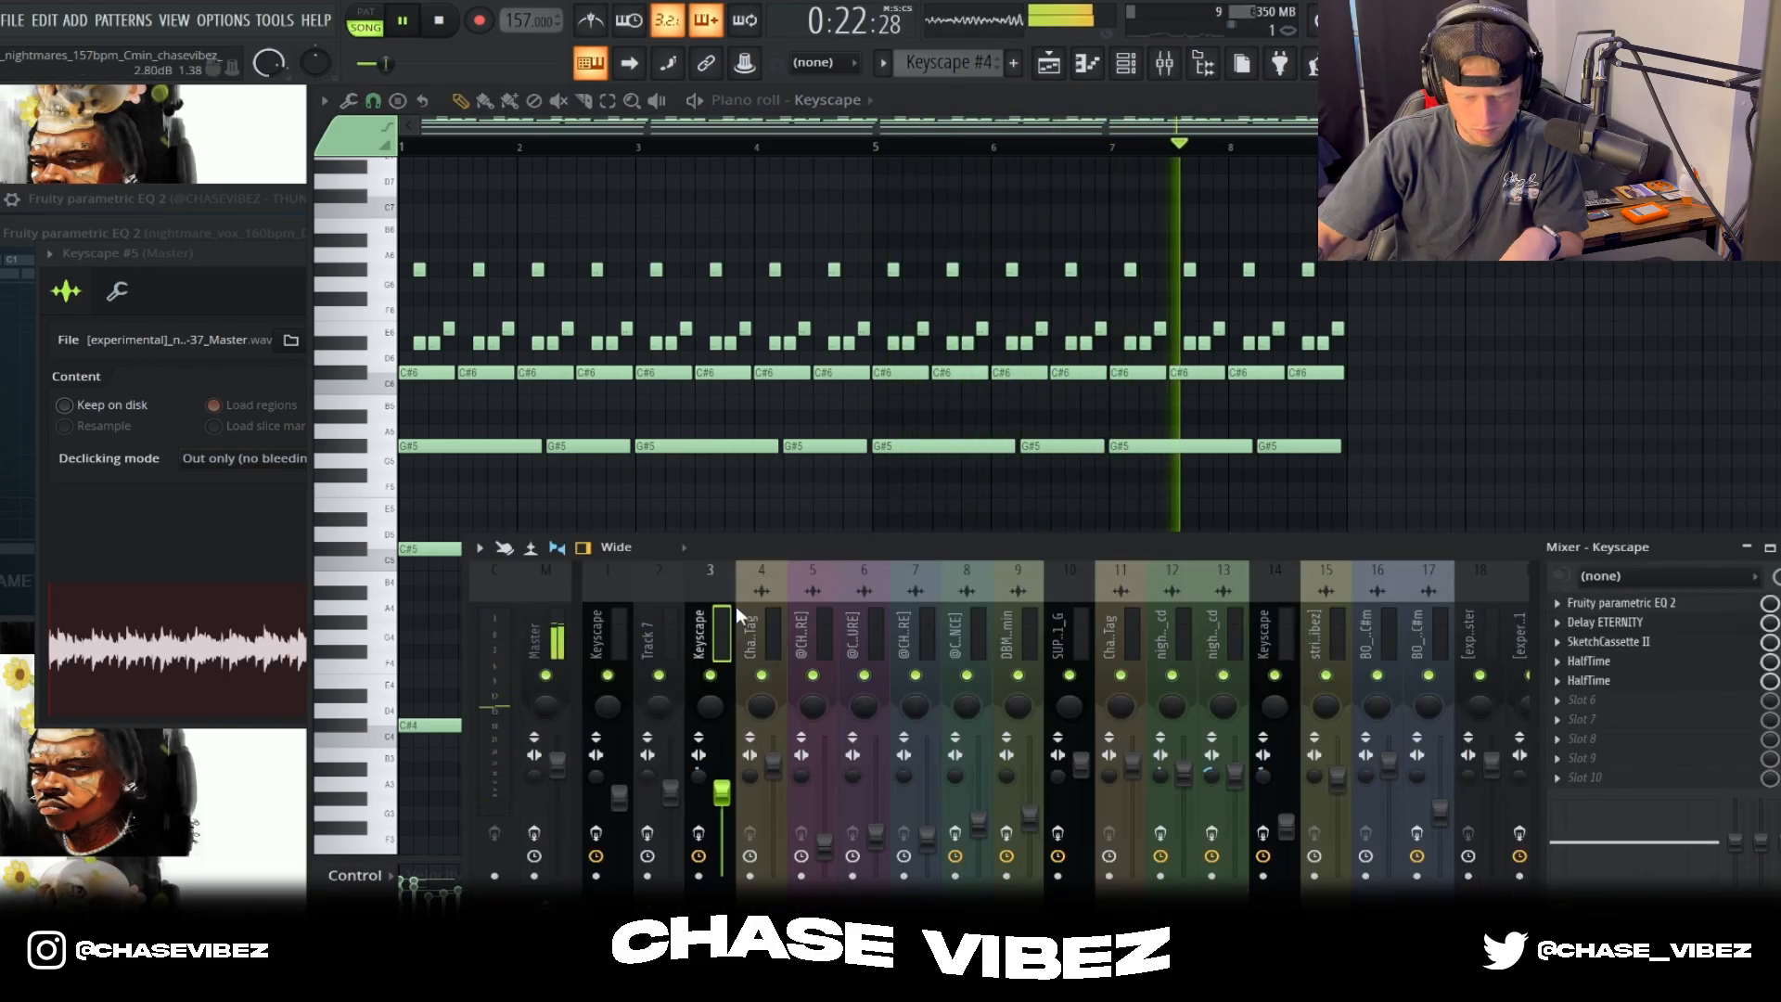
click(595, 624)
key(space)
Step: Inspect the Fruity Parametric EQ 2 and HalfTime settings on mixer insert 1, and close HalfTime
click(1049, 63)
click(1164, 65)
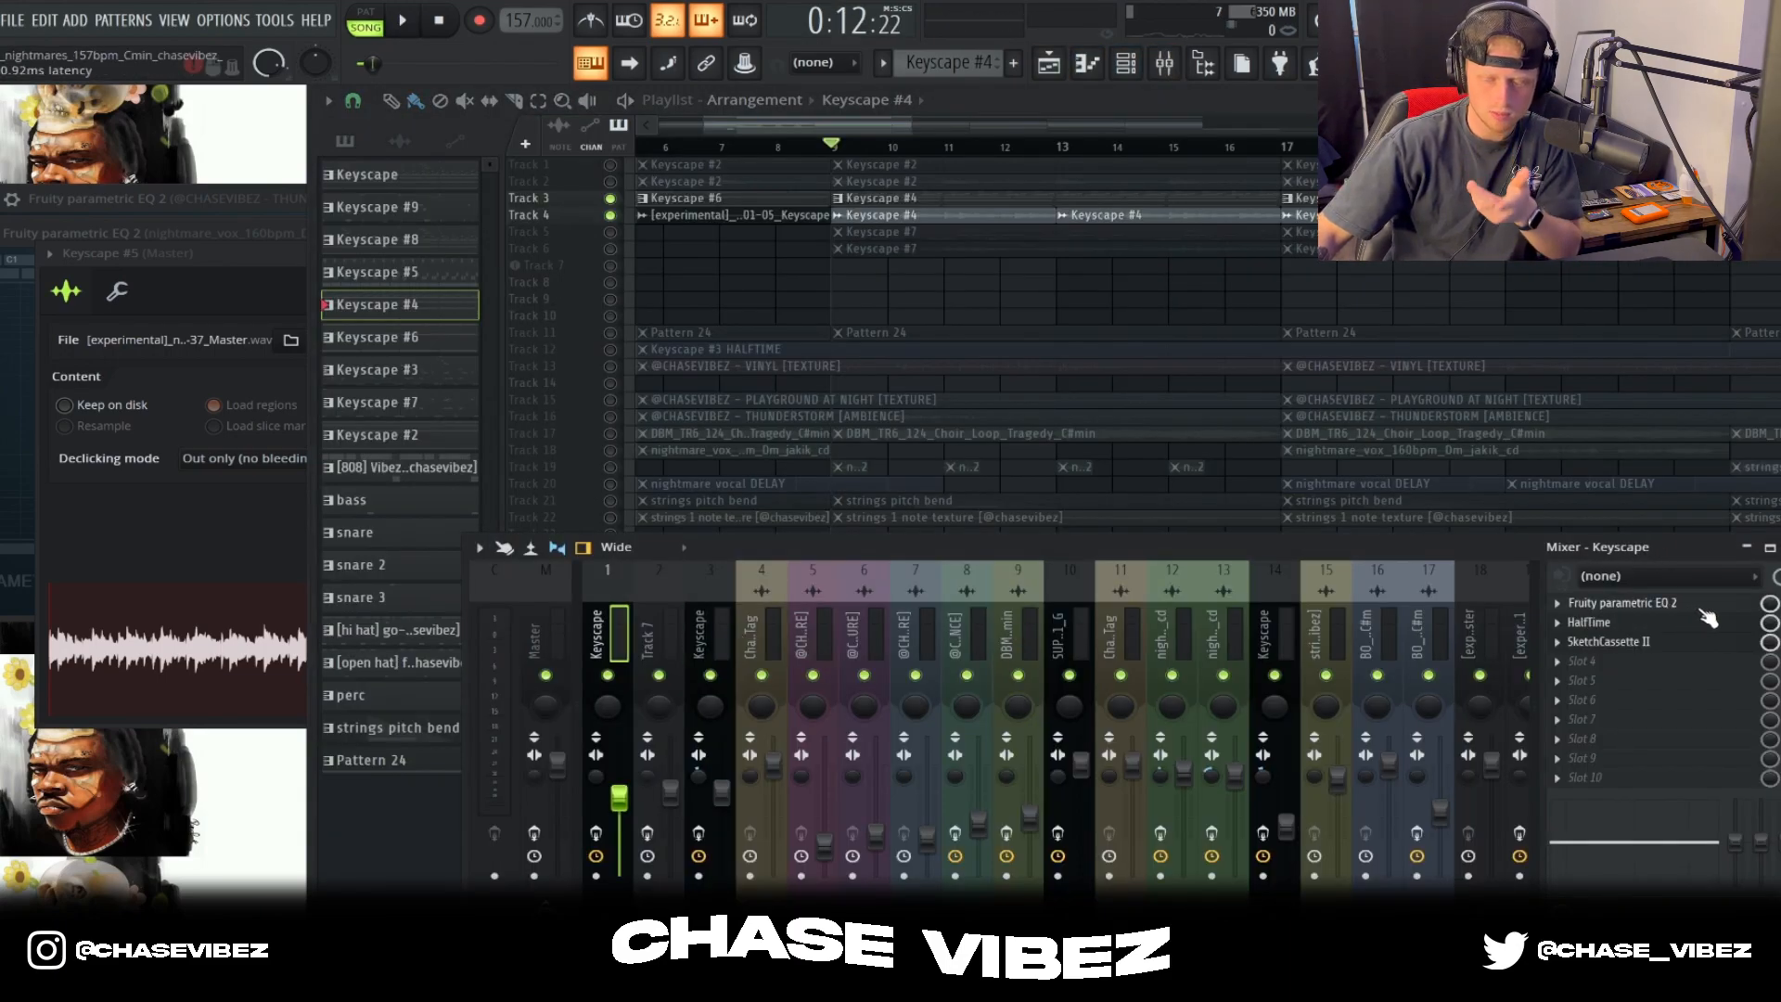
click(1605, 604)
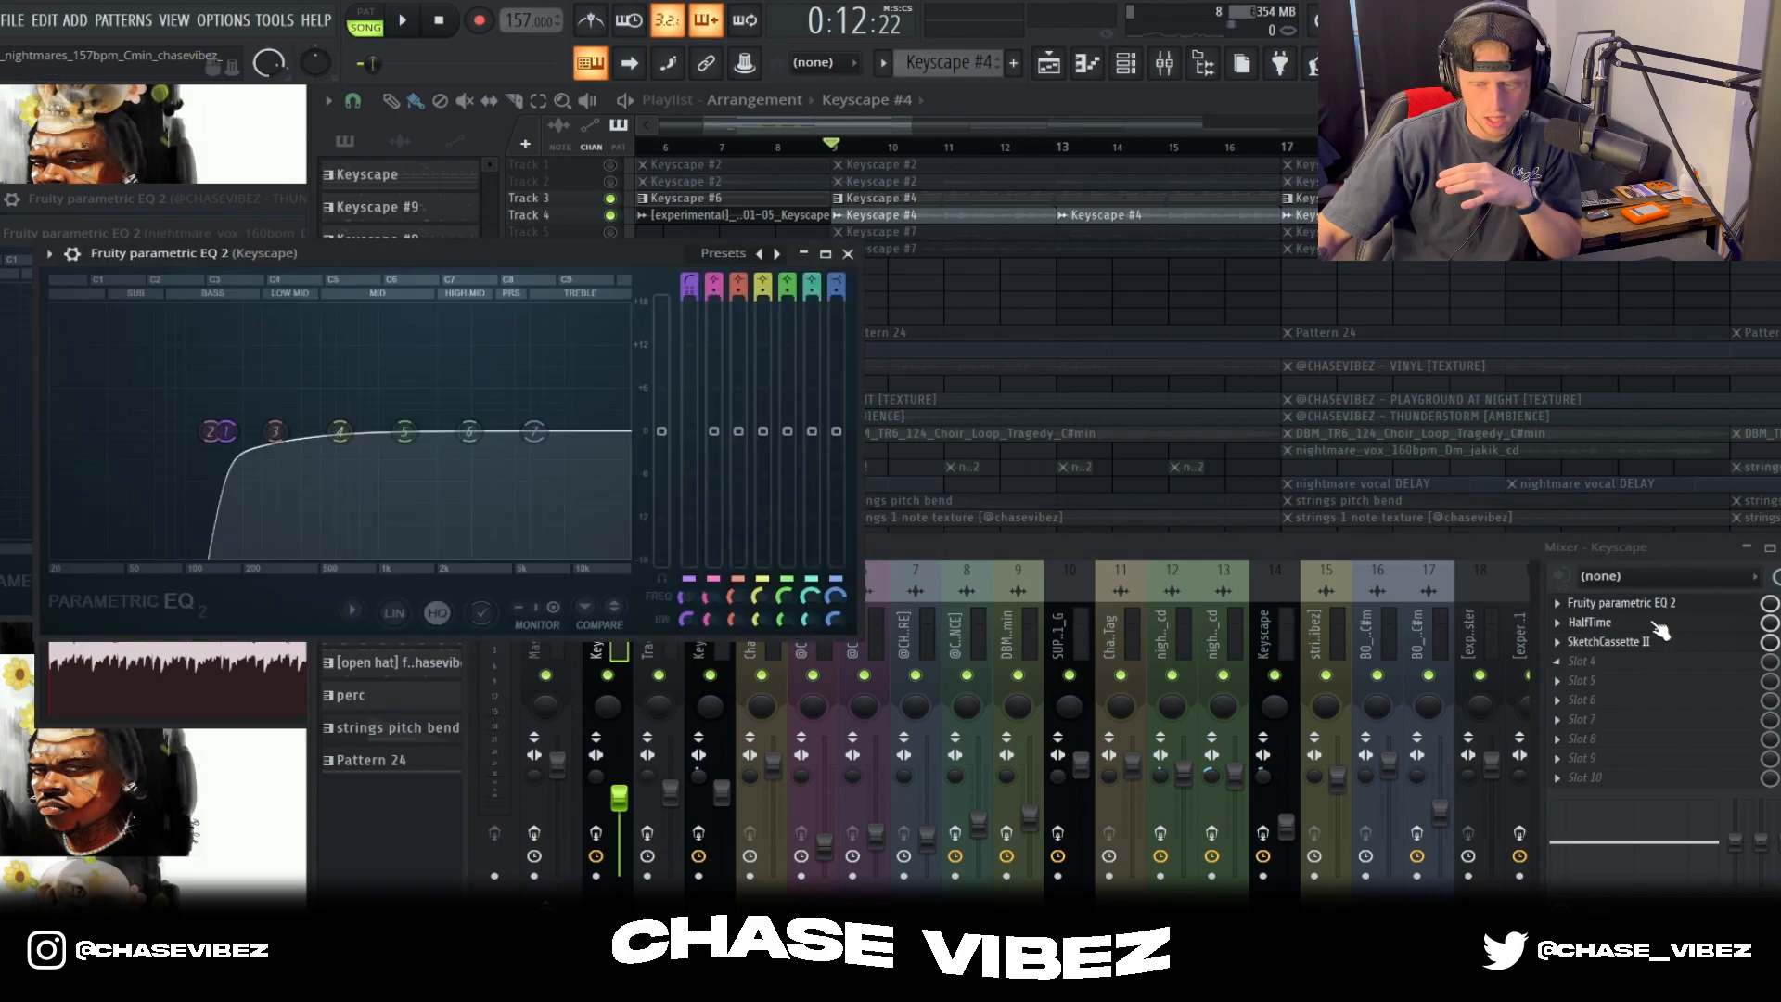
click(1649, 623)
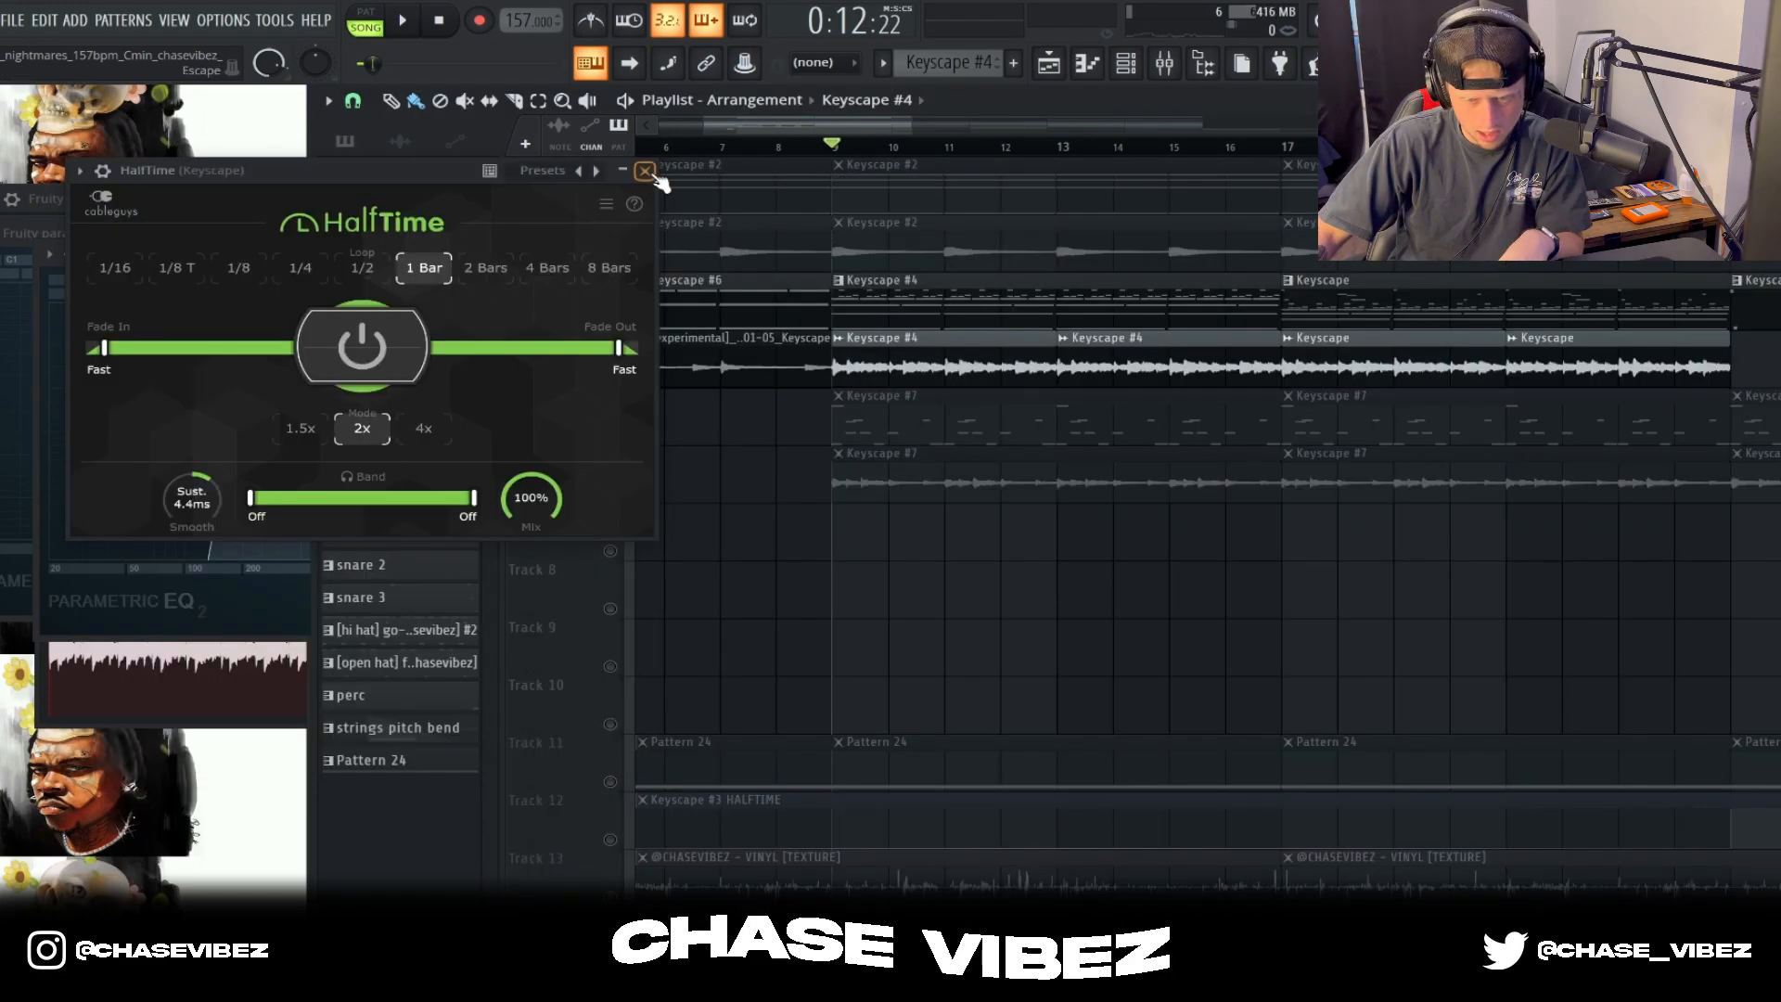
click(644, 171)
Step: Isolate playlist Tracks 5 and 6 and play them from bar 9
click(610, 436)
right_click(610, 493)
click(610, 435)
key(space)
Step: Open the Keyscape #7 pattern on Track 5 and examine its notes
double_click(1001, 412)
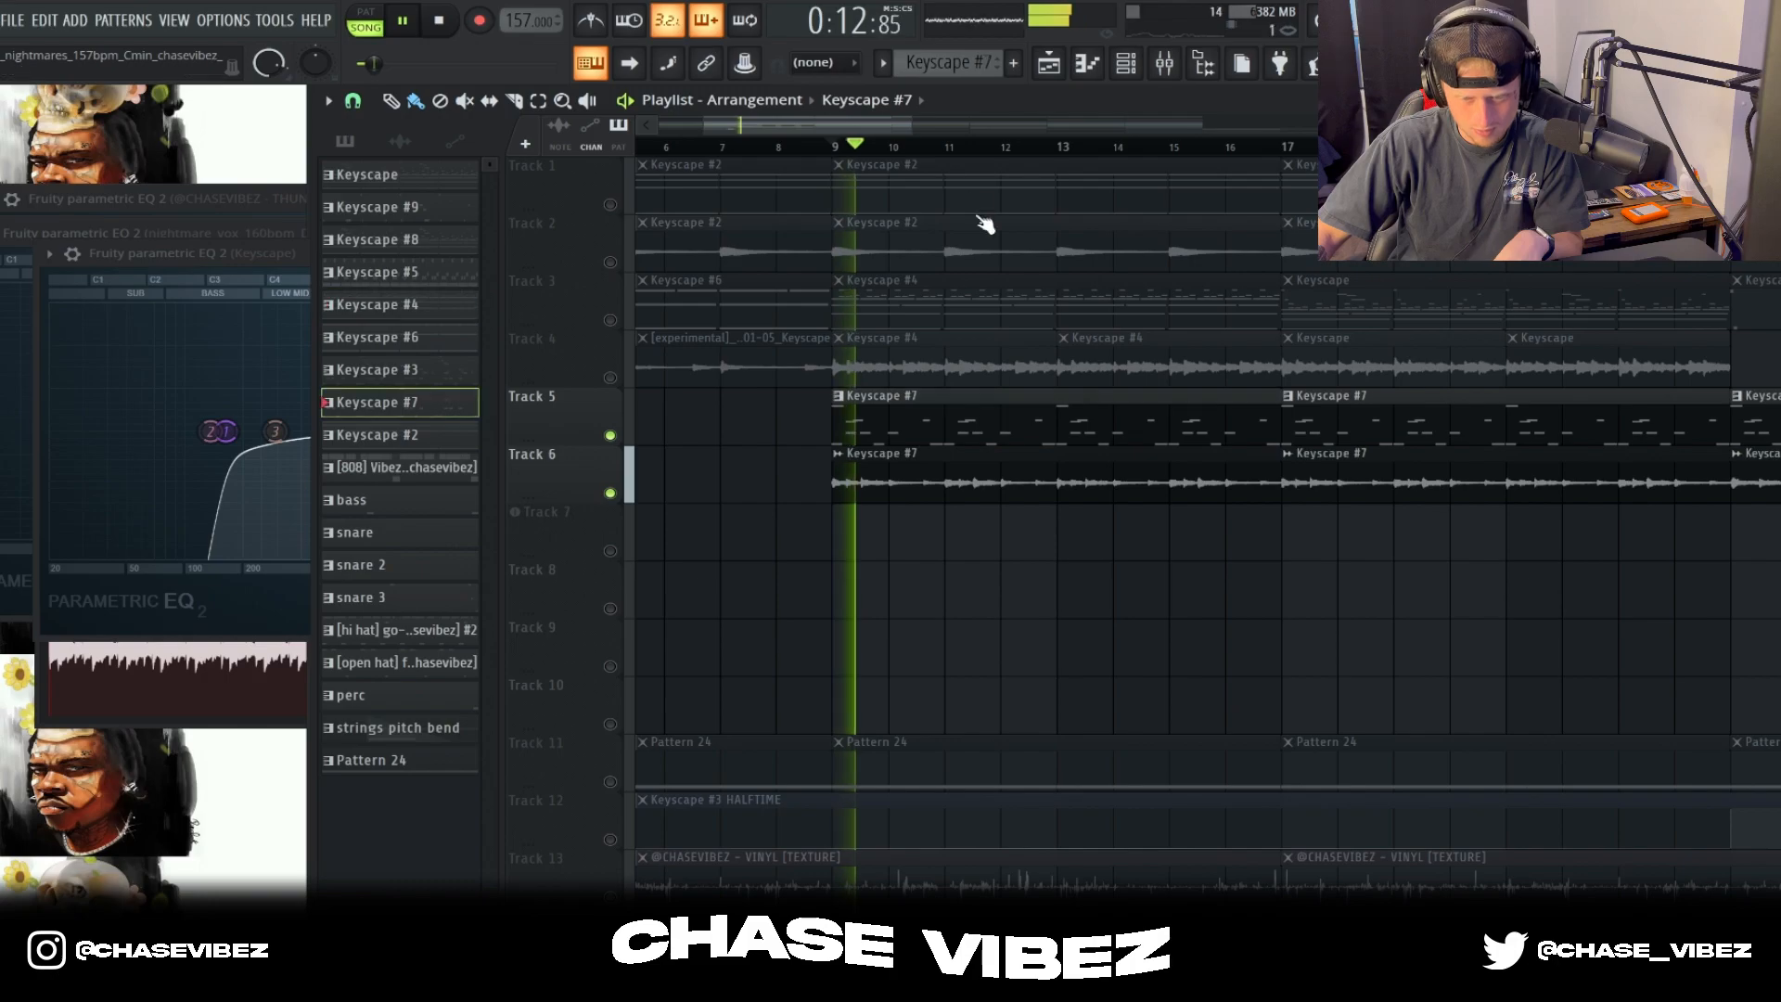
scroll(945, 154, left, 3)
scroll(1464, 305, up, 2)
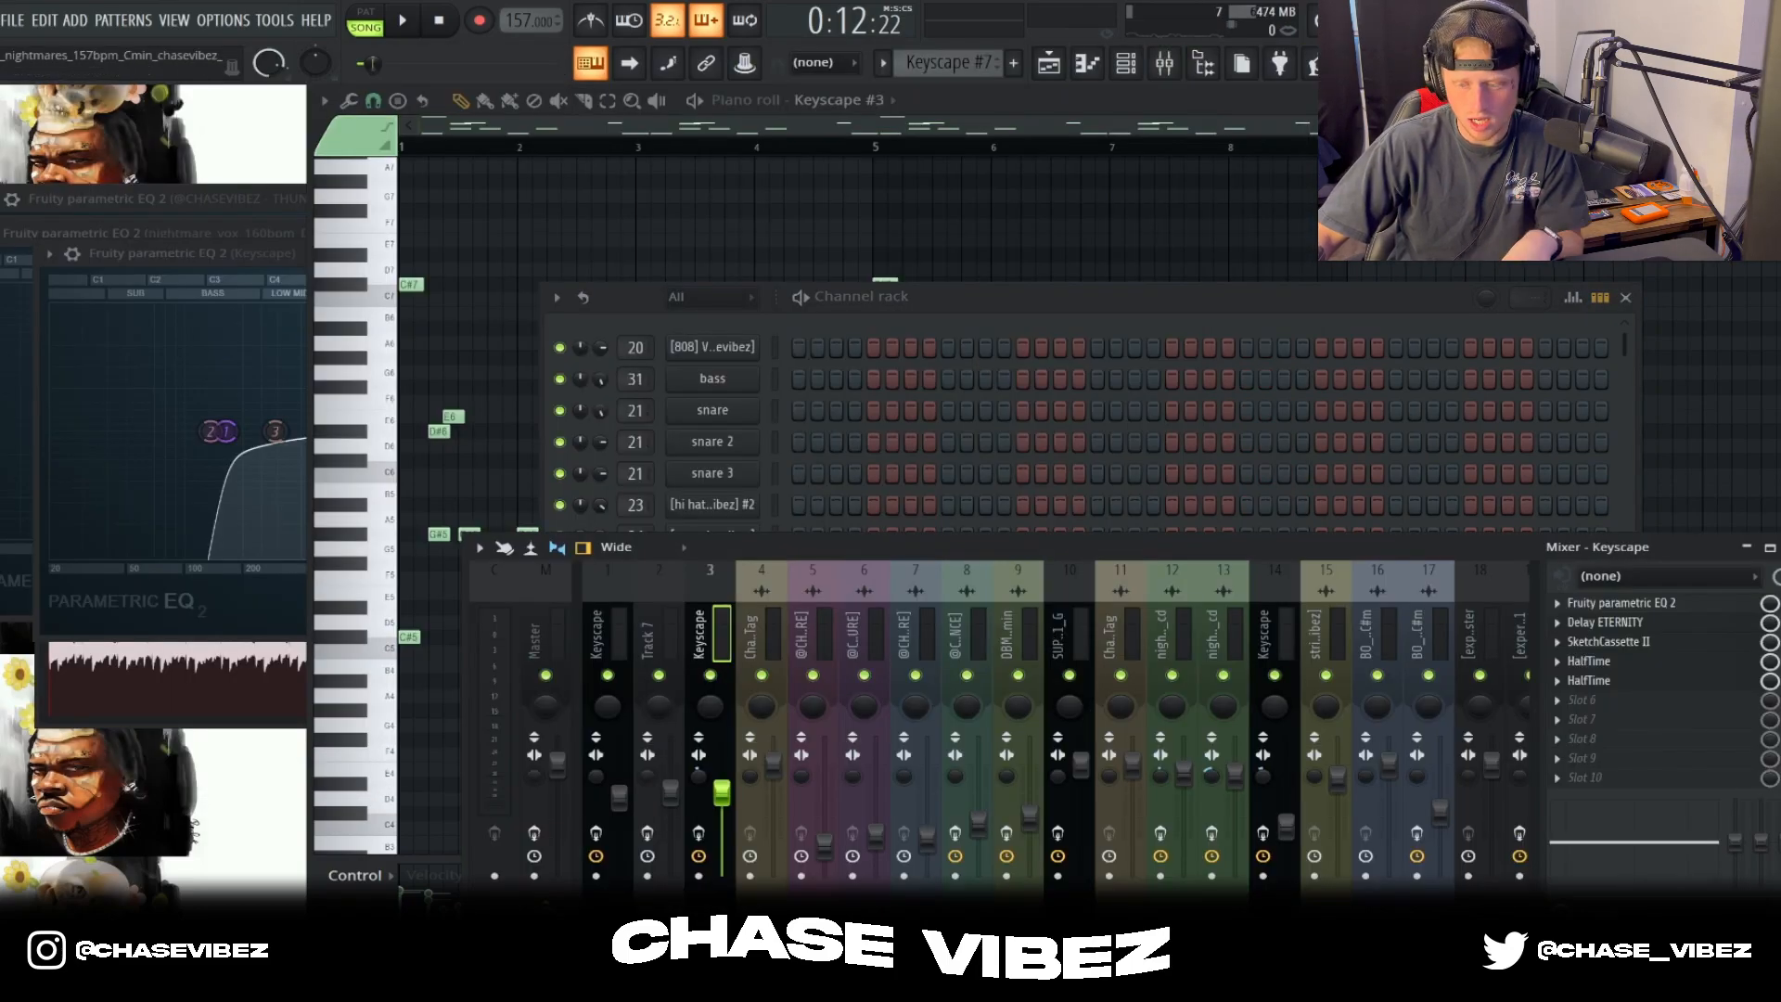
Step: Inspect the Parametric EQ 2, Delay Eternity, SketchCassette II and first HalfTime settings on Keyscape mixer insert 3
click(1702, 605)
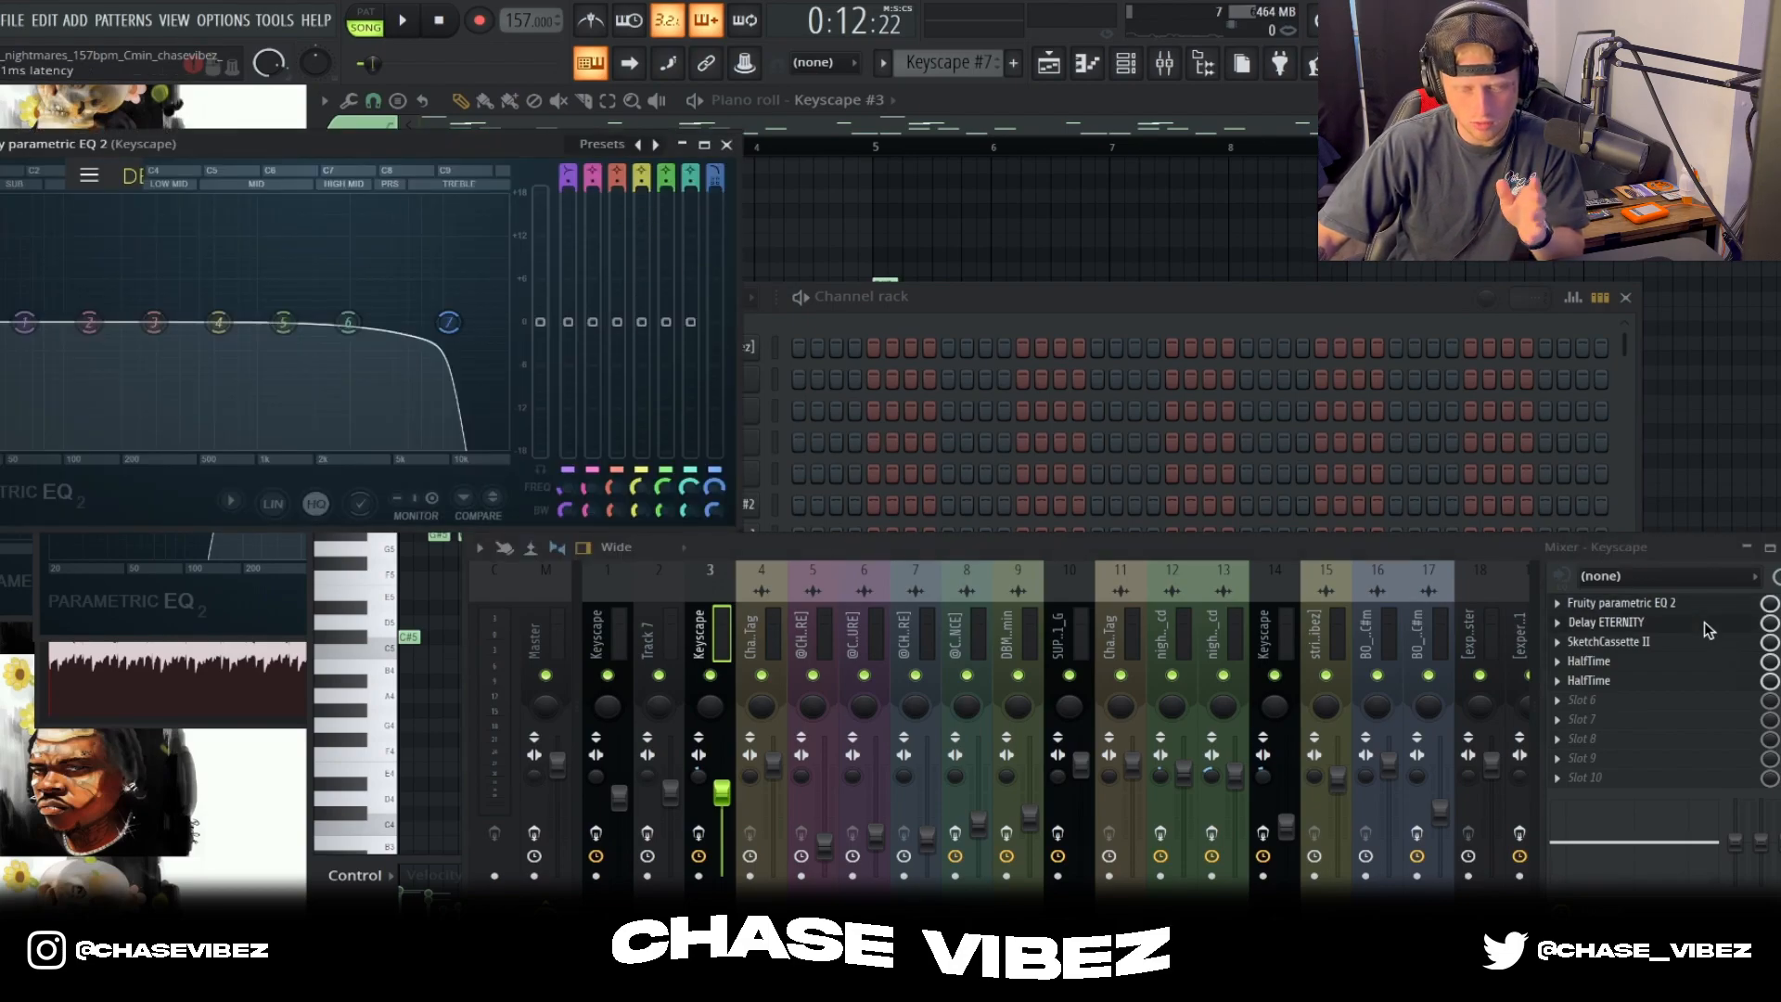
click(1706, 622)
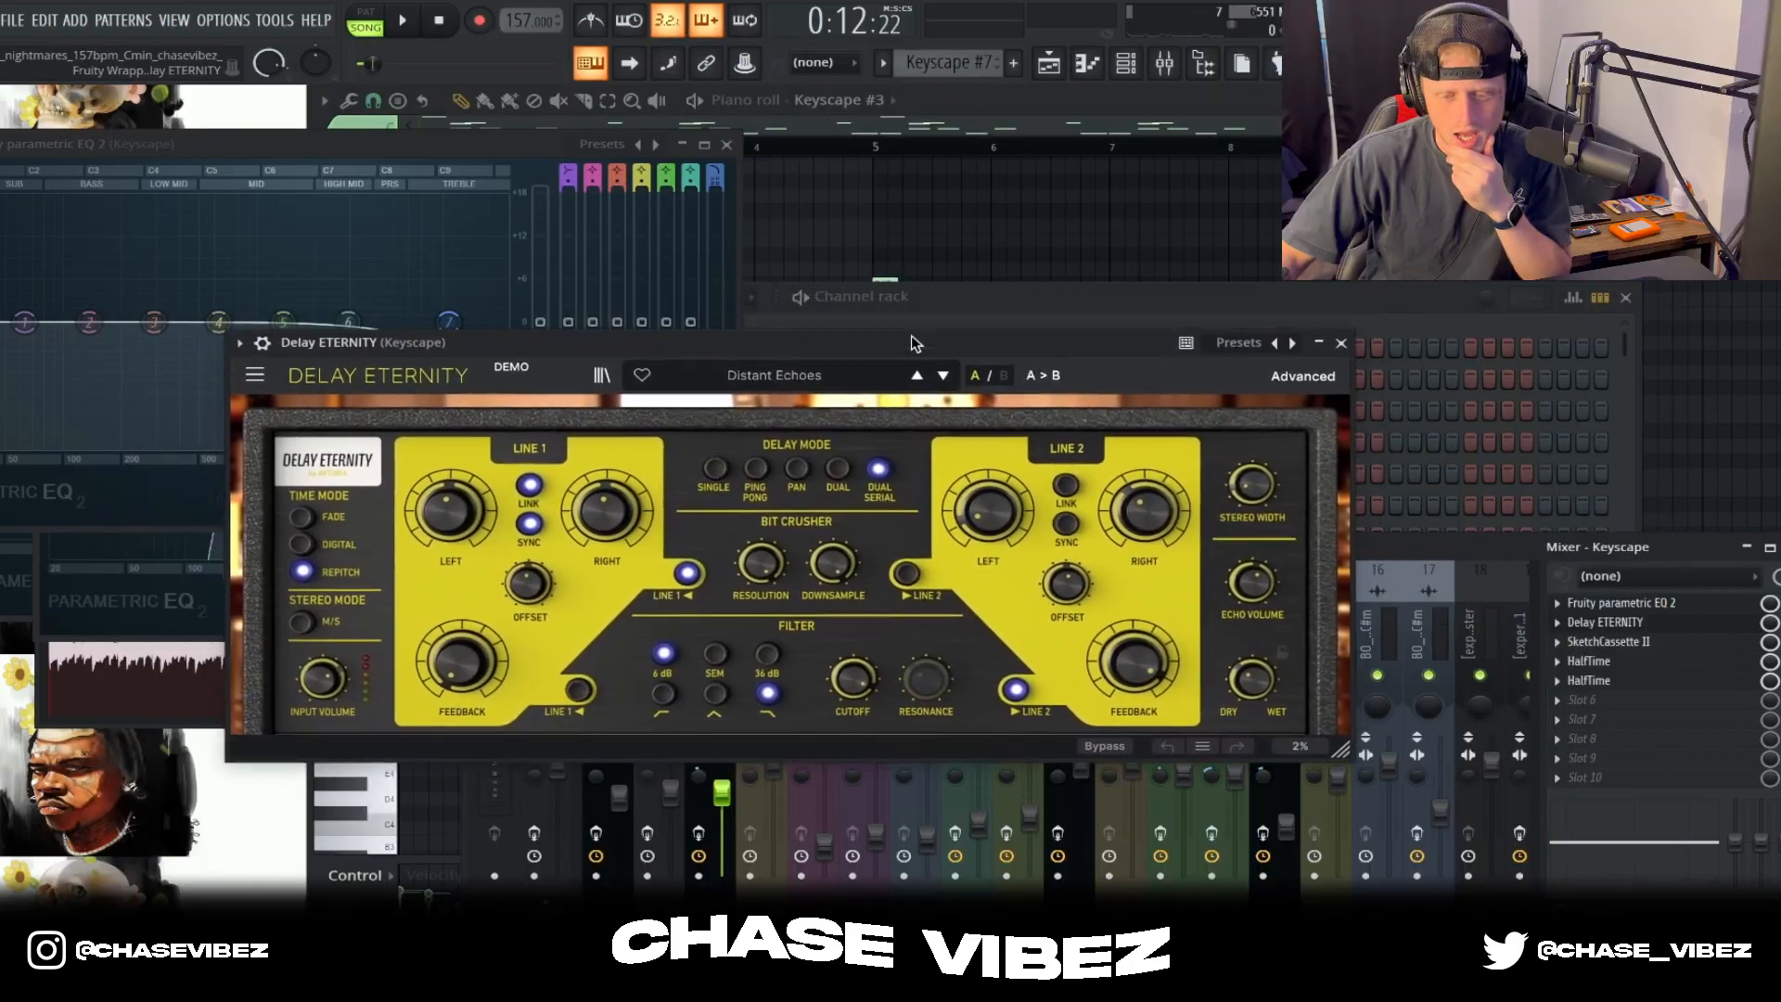
drag(913, 344, 965, 364)
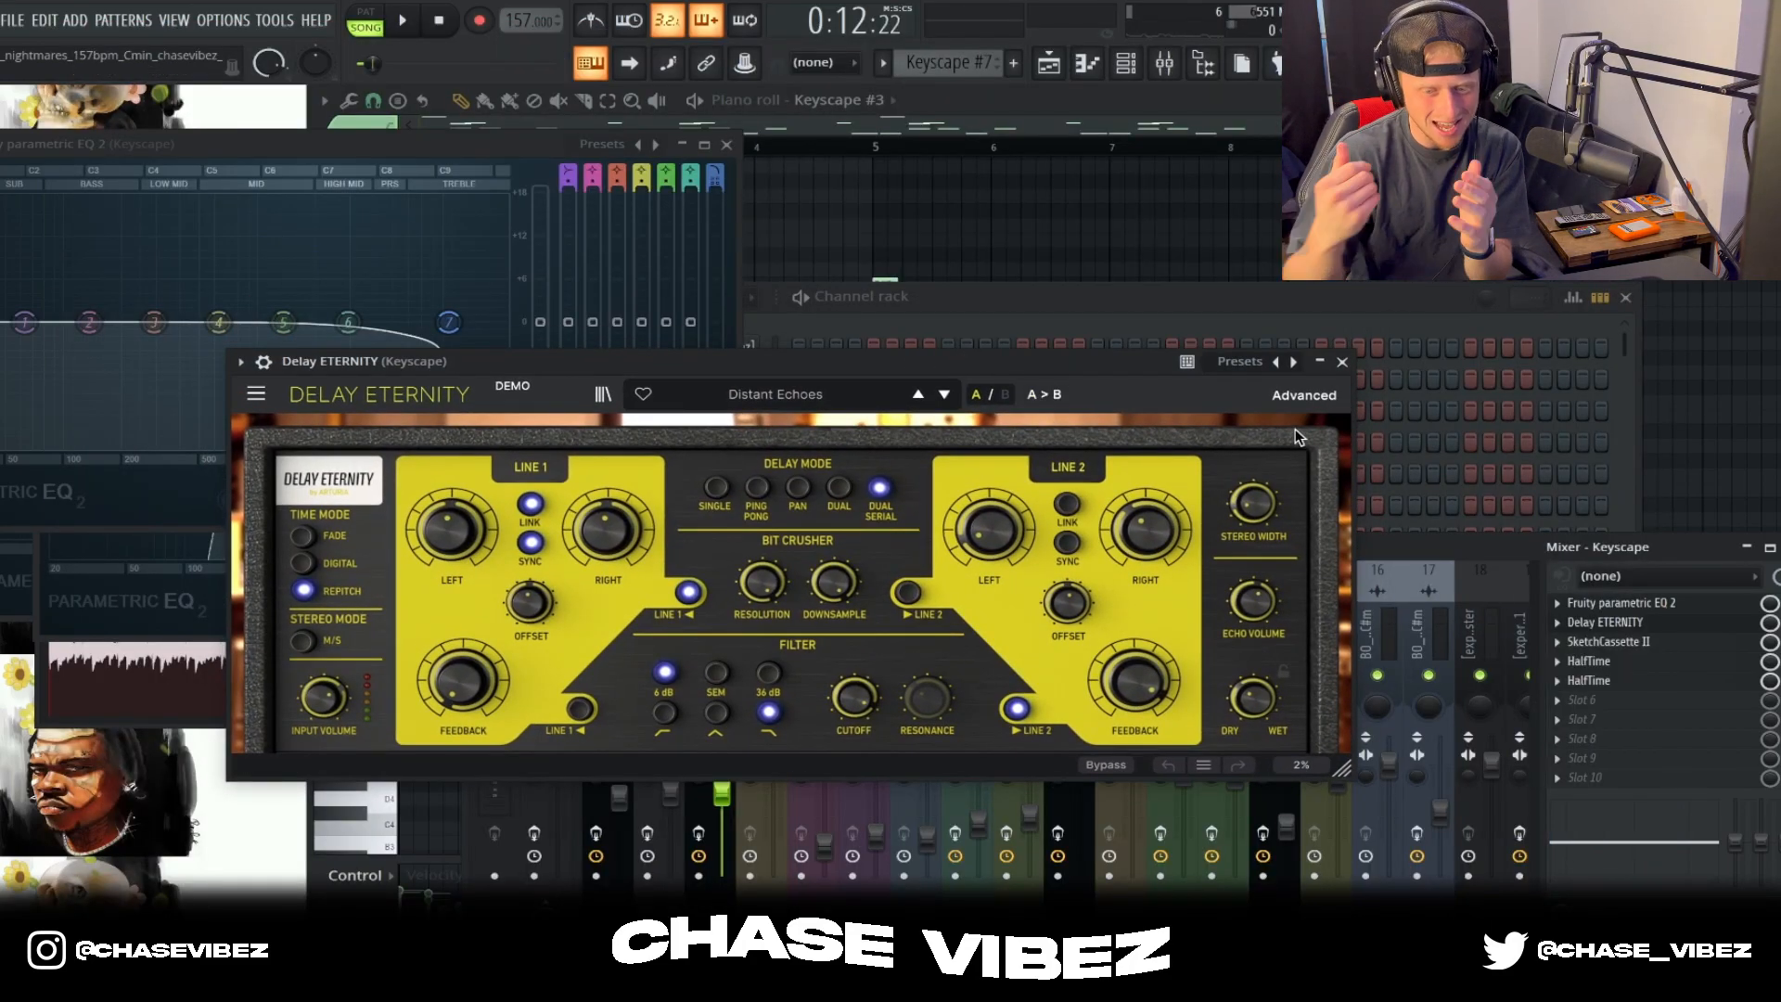
click(1342, 361)
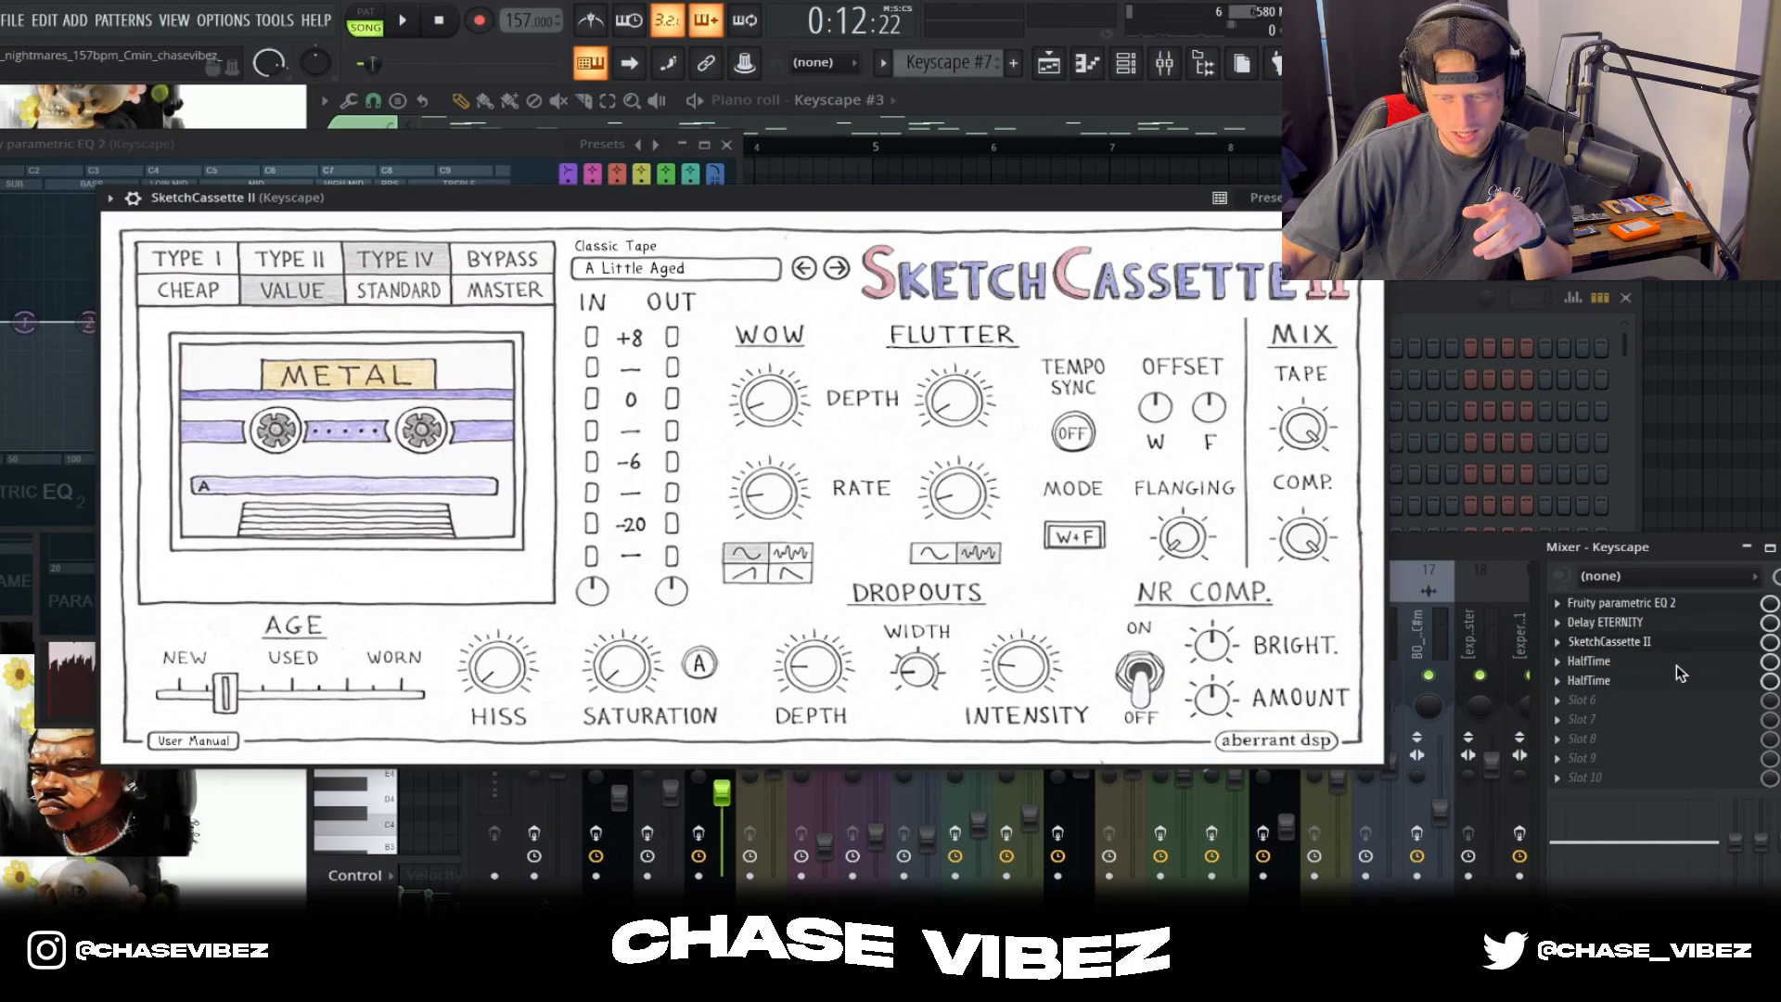
click(1677, 664)
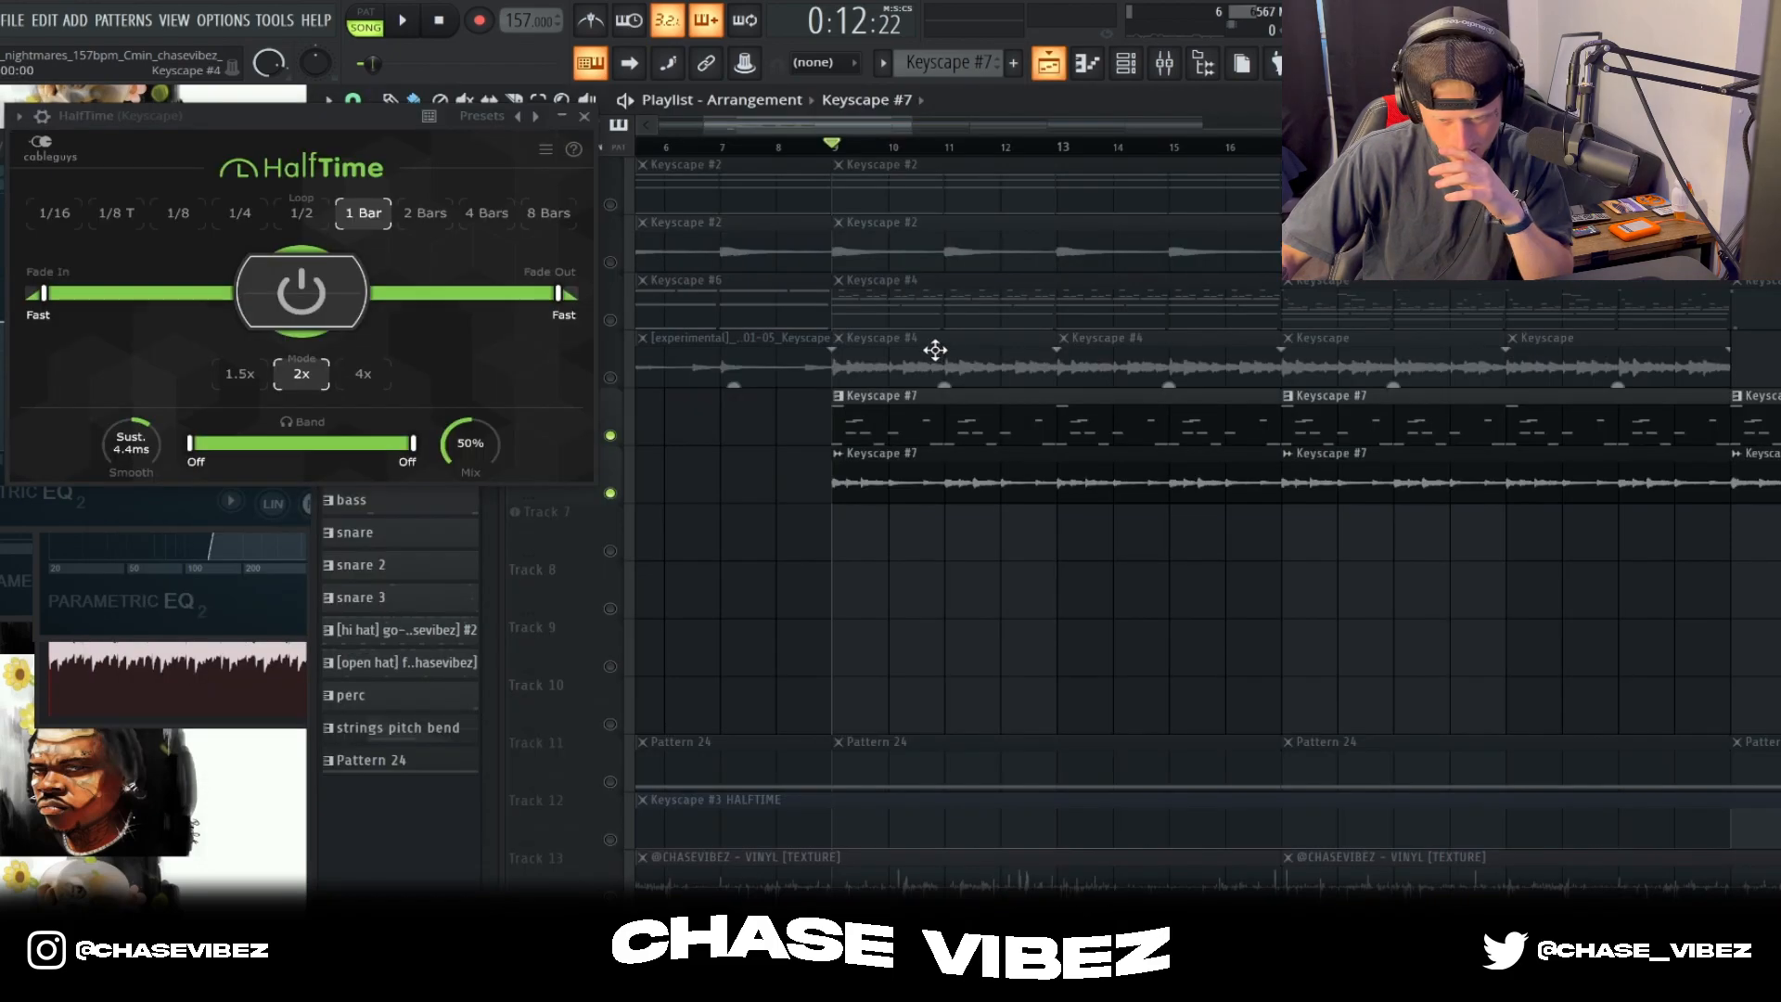
Step: Show the playlist, unmute Tracks 1 to 4, and play them with Tracks 5 and 6 from bar 9
key(F5)
click(611, 378)
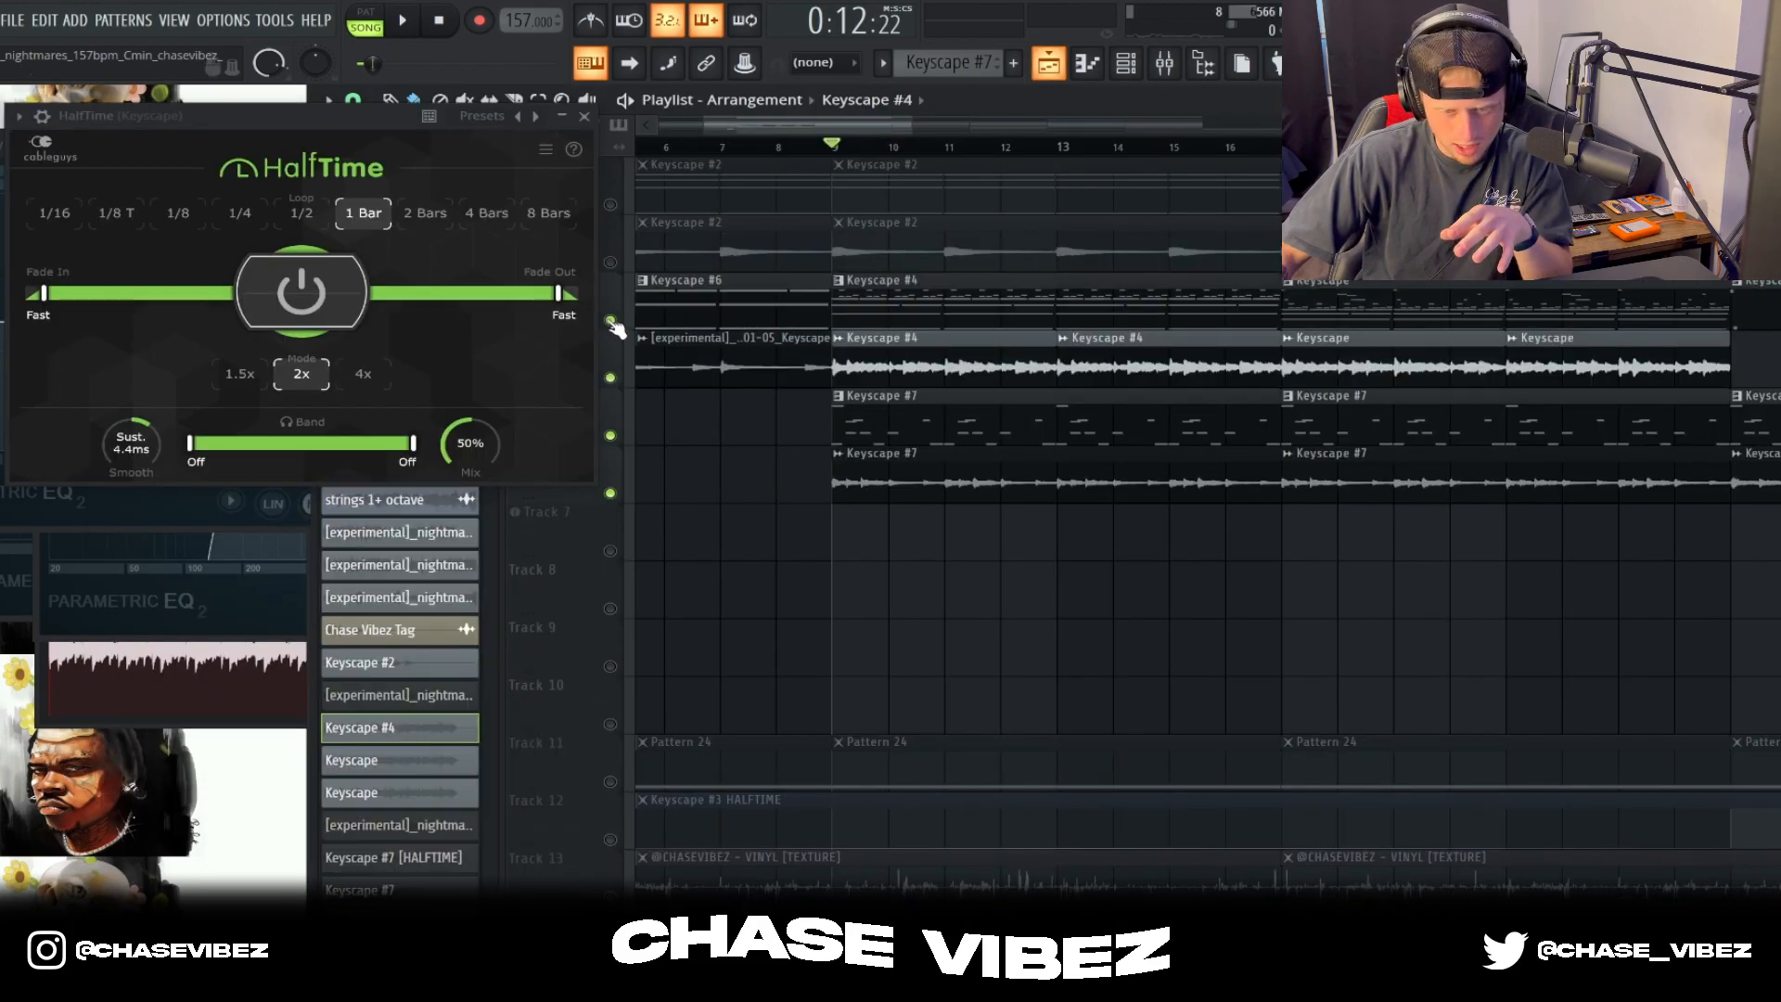
click(610, 320)
click(610, 263)
click(611, 206)
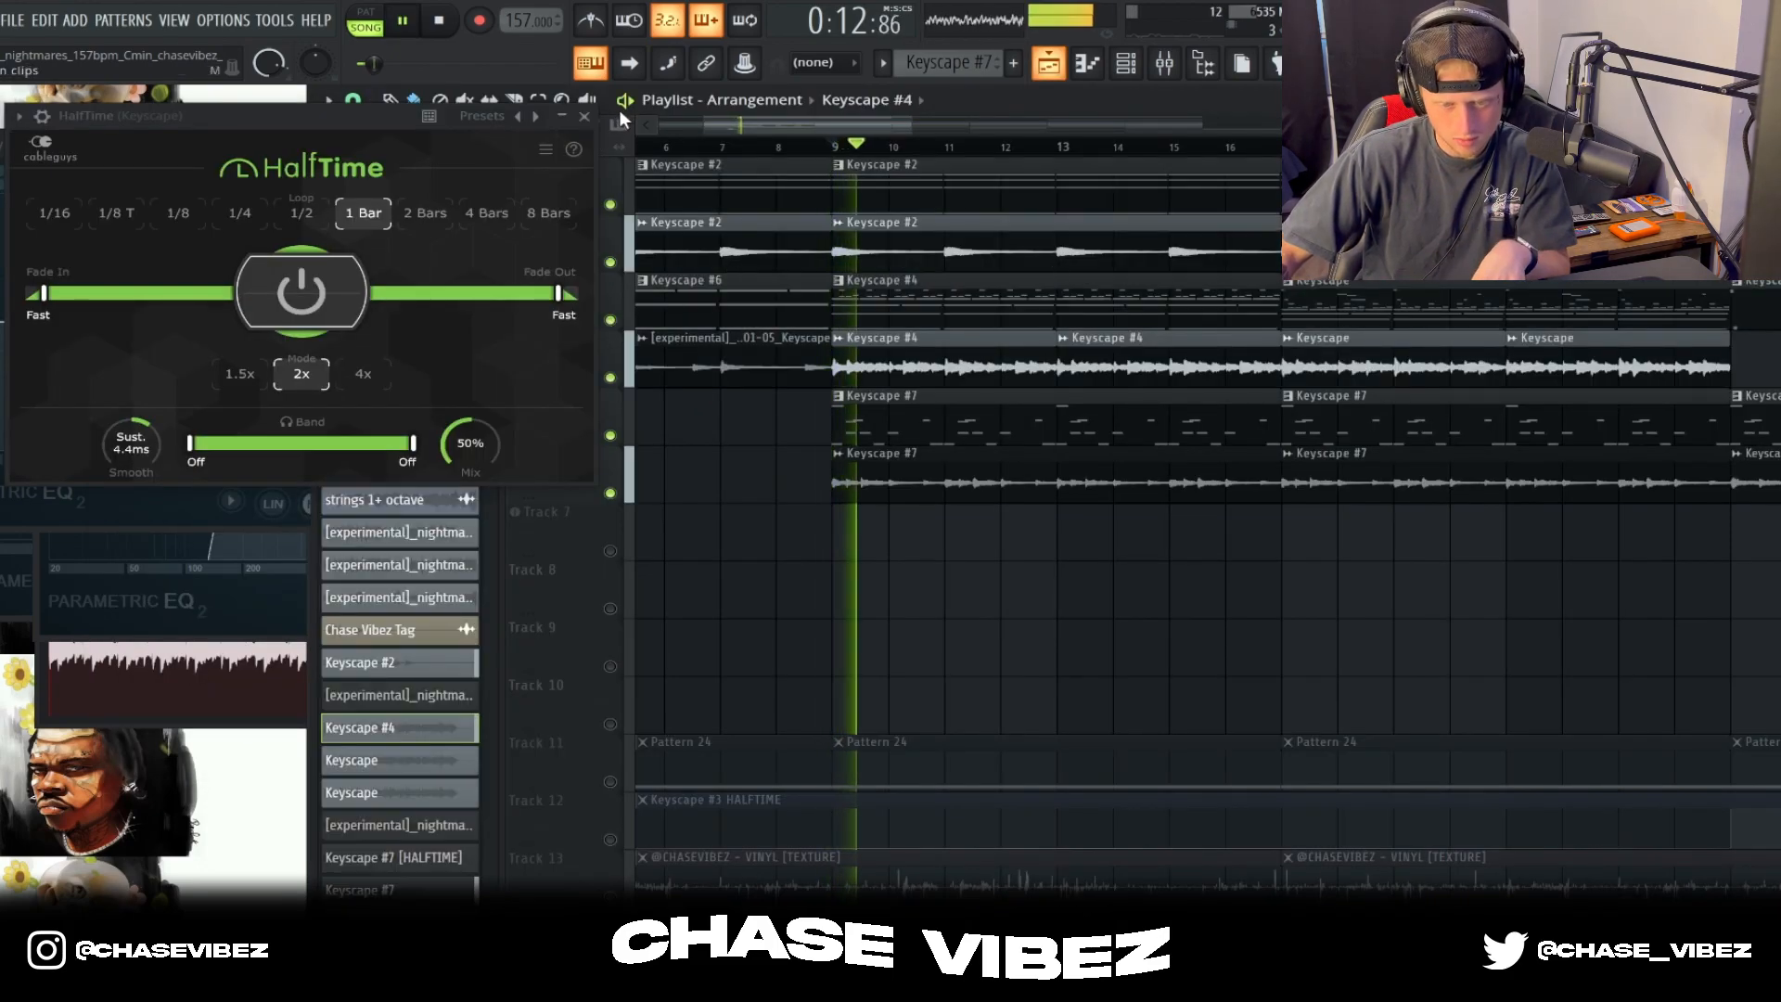
Step: Close the HalfTime window and keep listening to the six layered tracks until bar 17
click(584, 116)
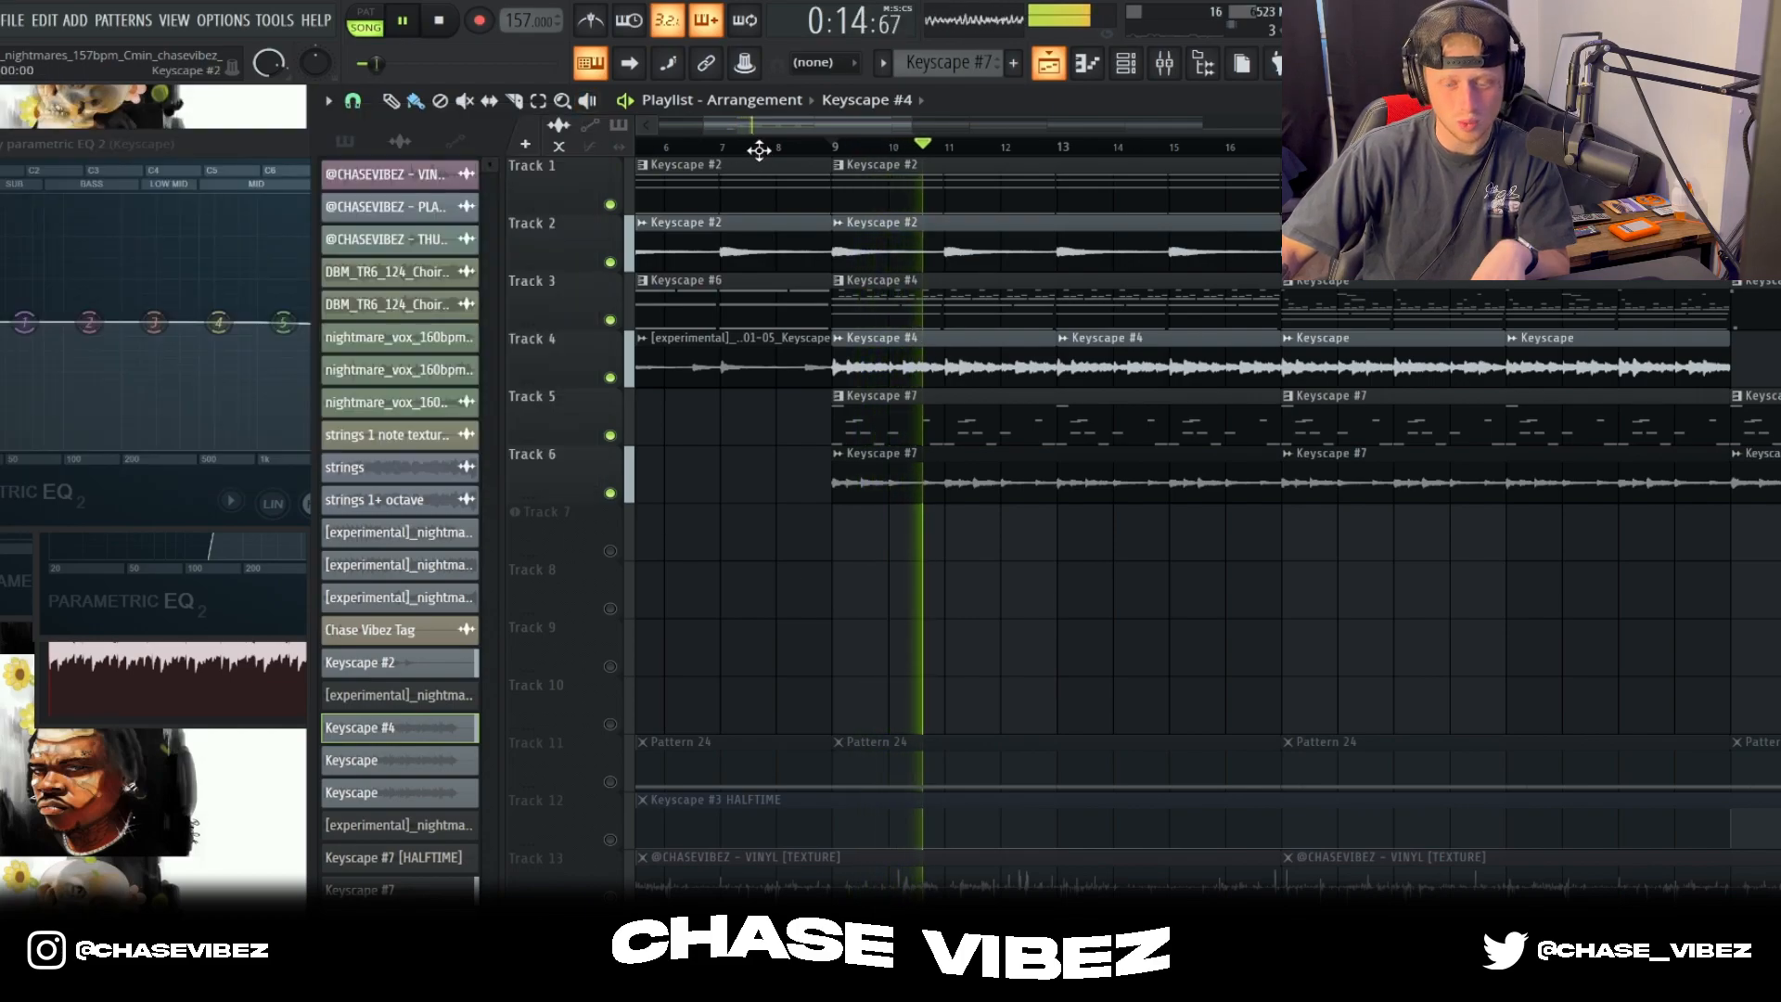
scroll(766, 165, down, 3)
scroll(767, 165, down, 1)
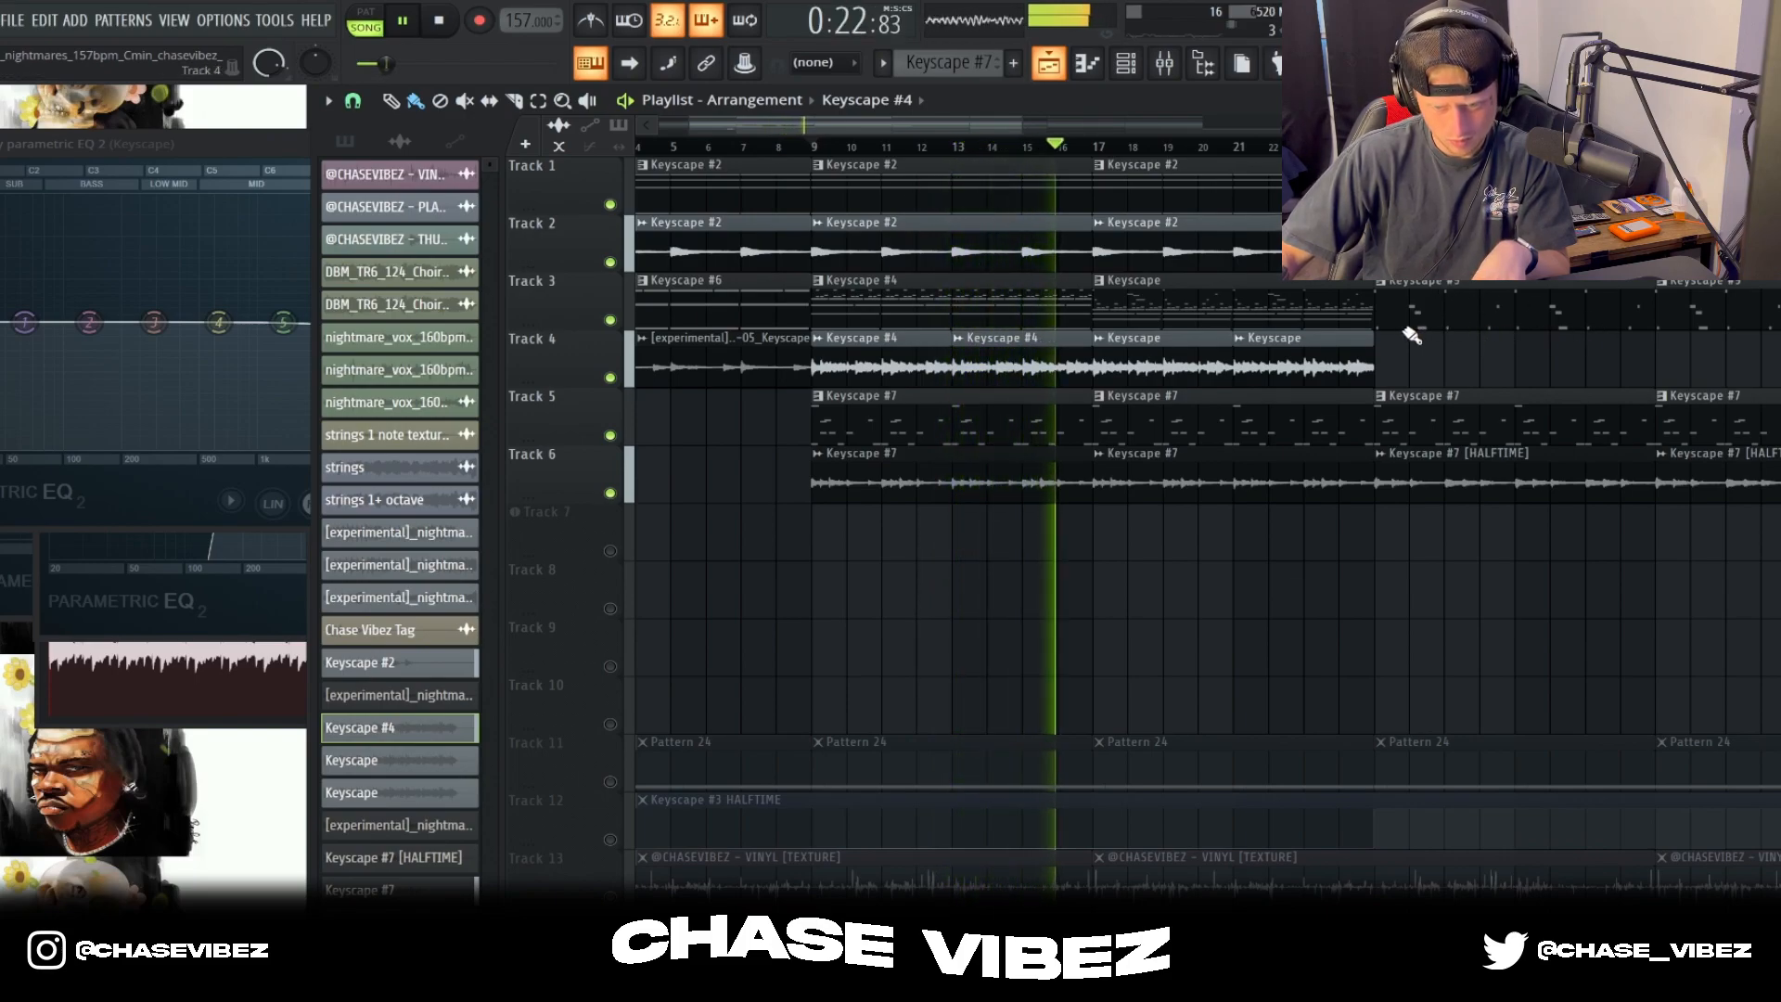
key(space)
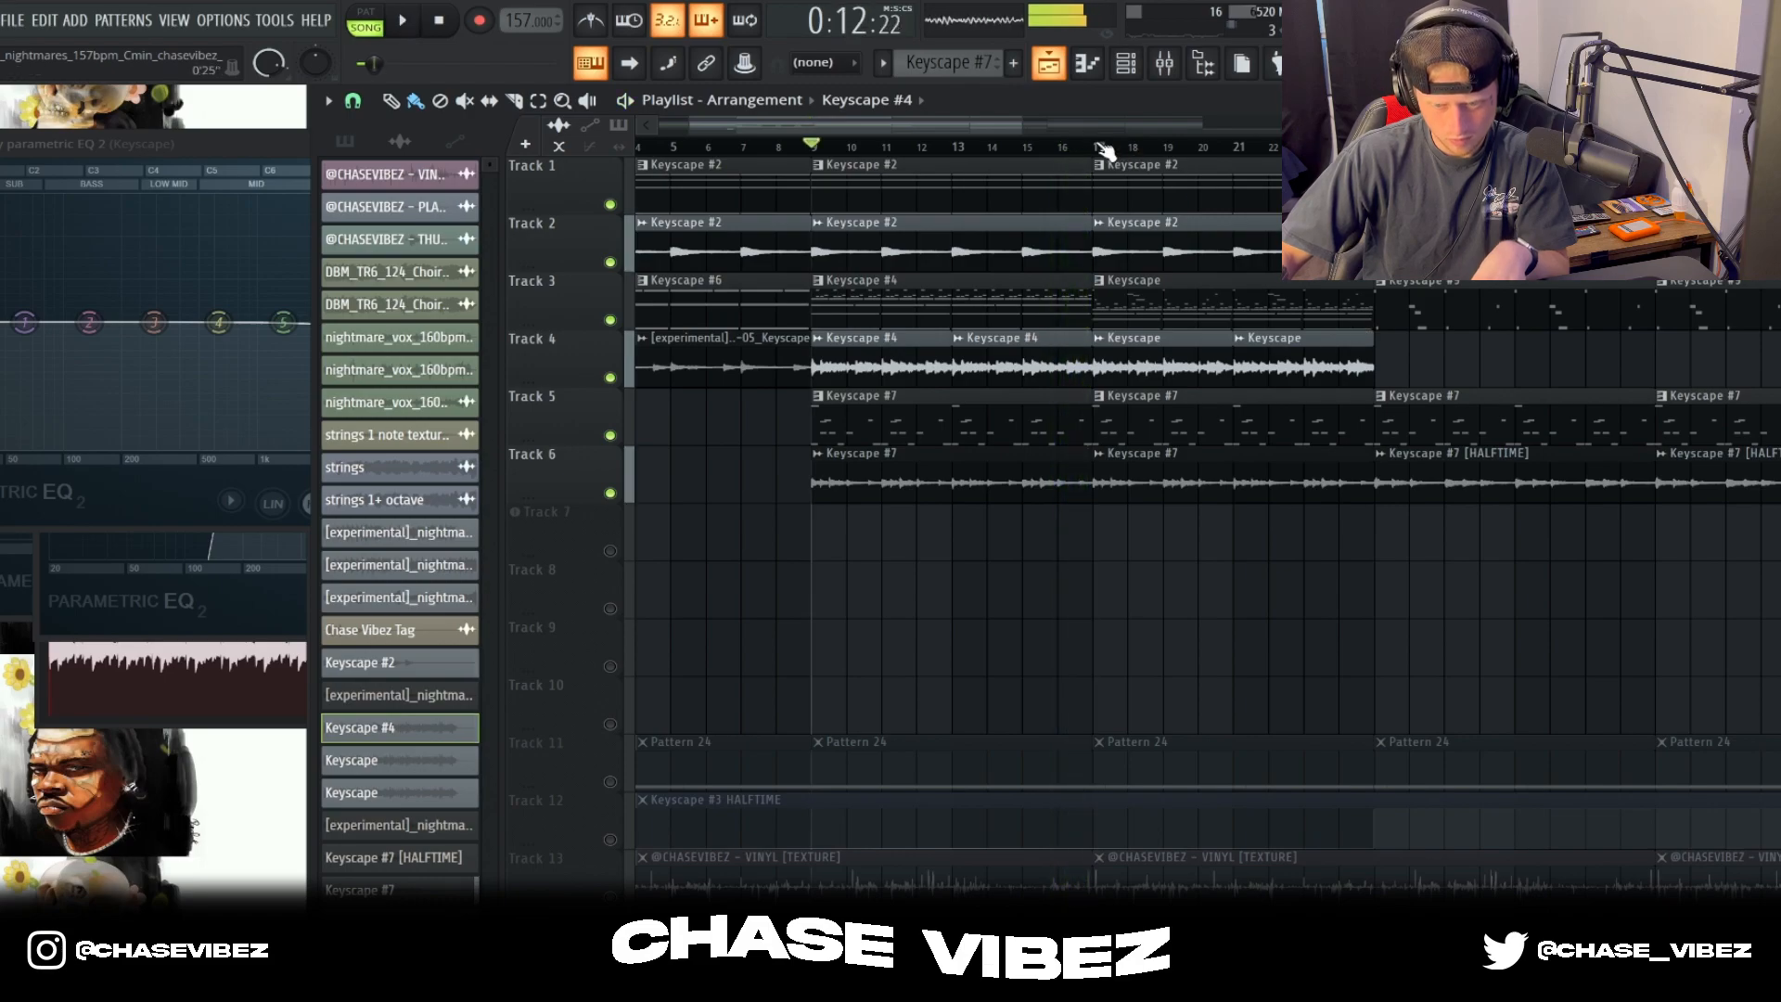
Step: Open the Keyscape pattern at bar 17 on Track 3 in the piano roll and play it
double_click(1243, 296)
scroll(1049, 219, up, 1)
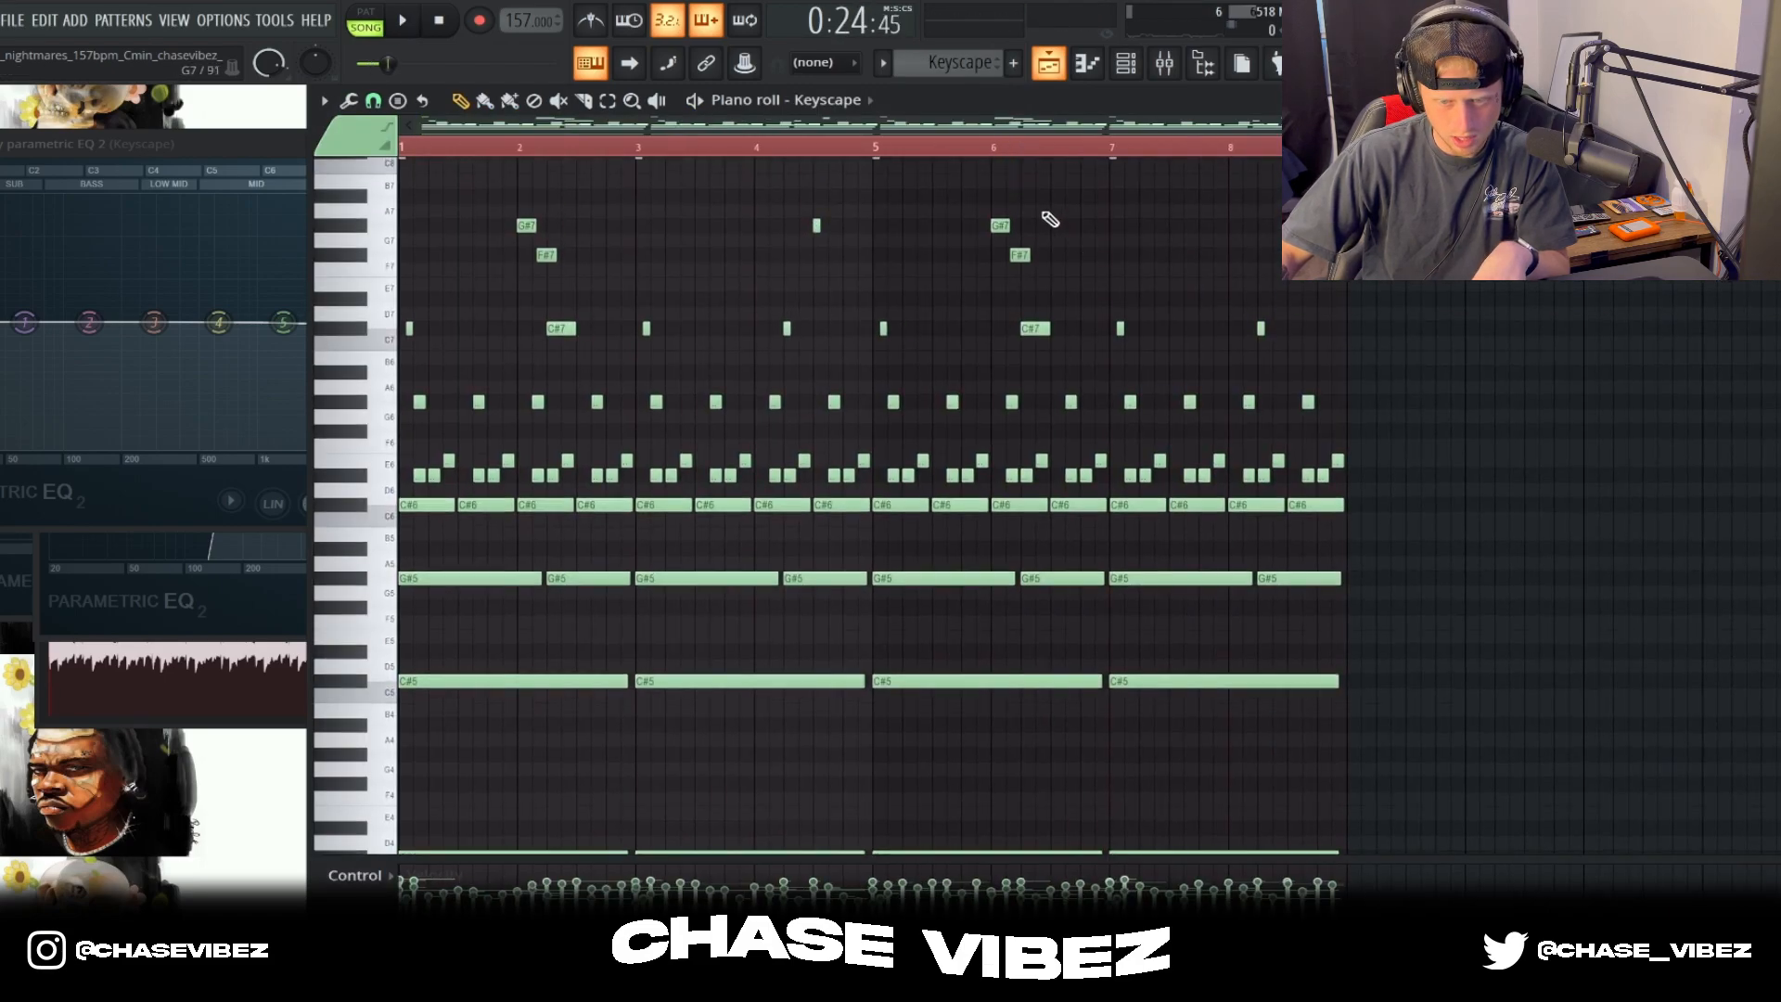
key(space)
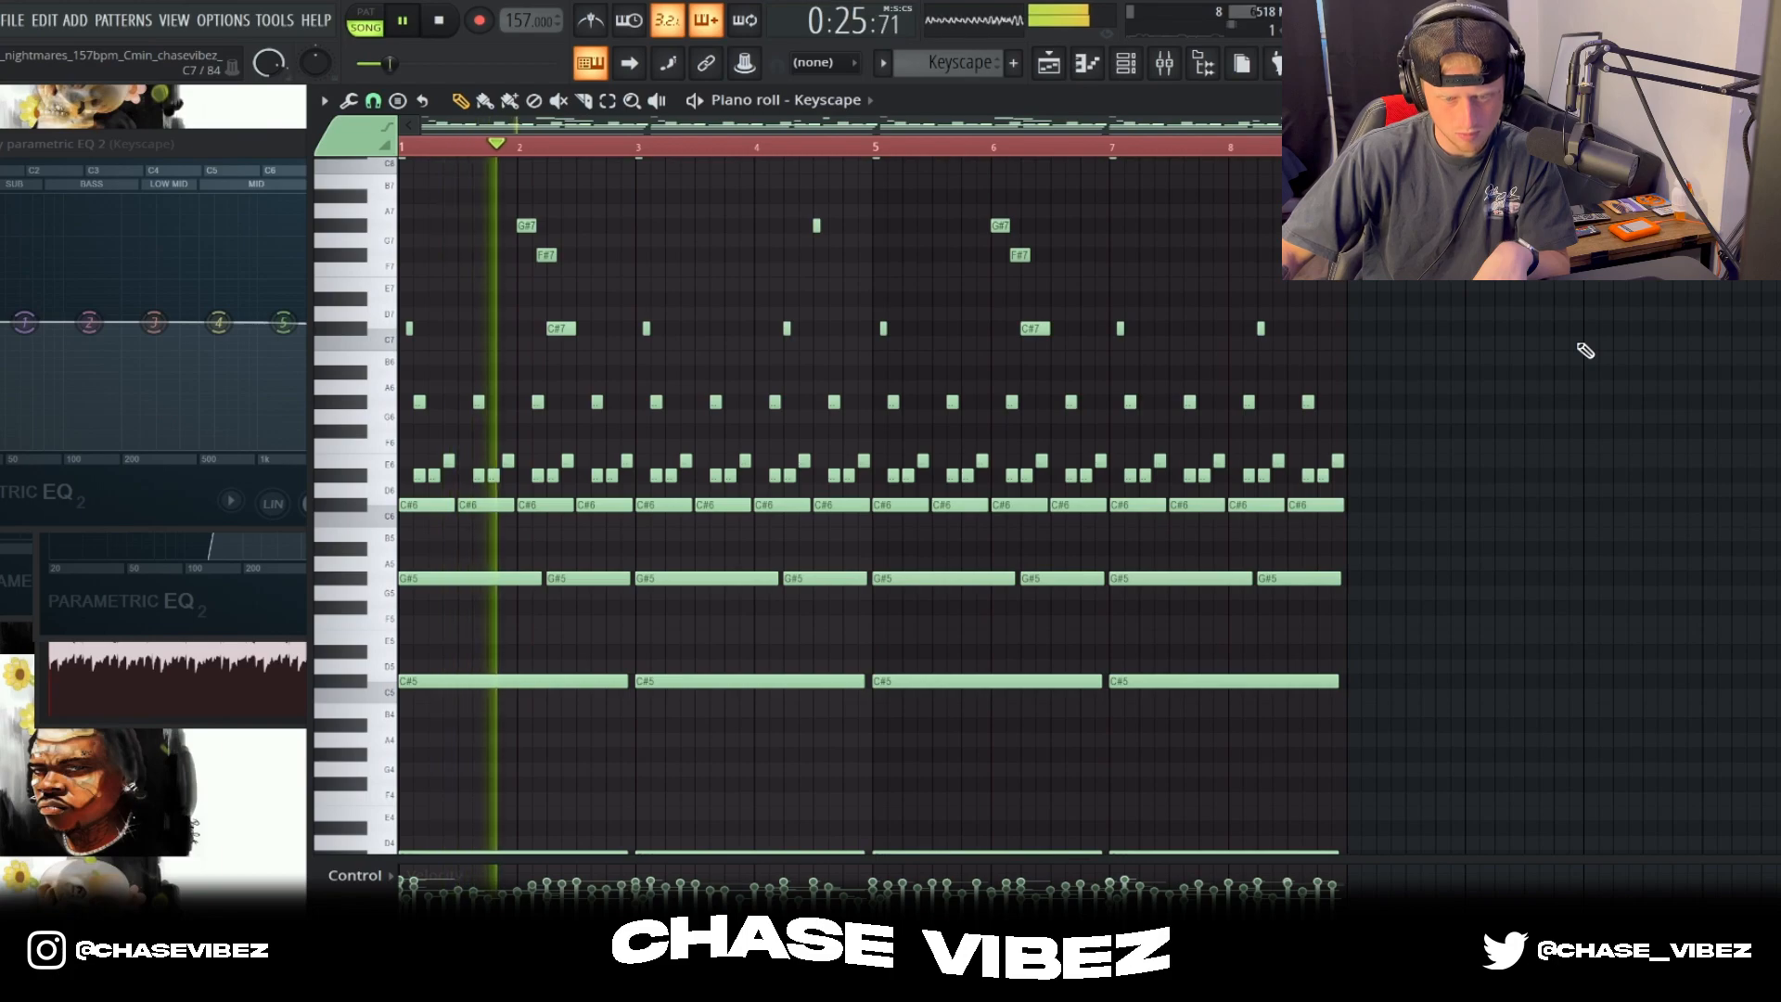
Step: Select the high notes of the Keyscape pattern in the piano roll, listen to them, and return to the playlist
key(space)
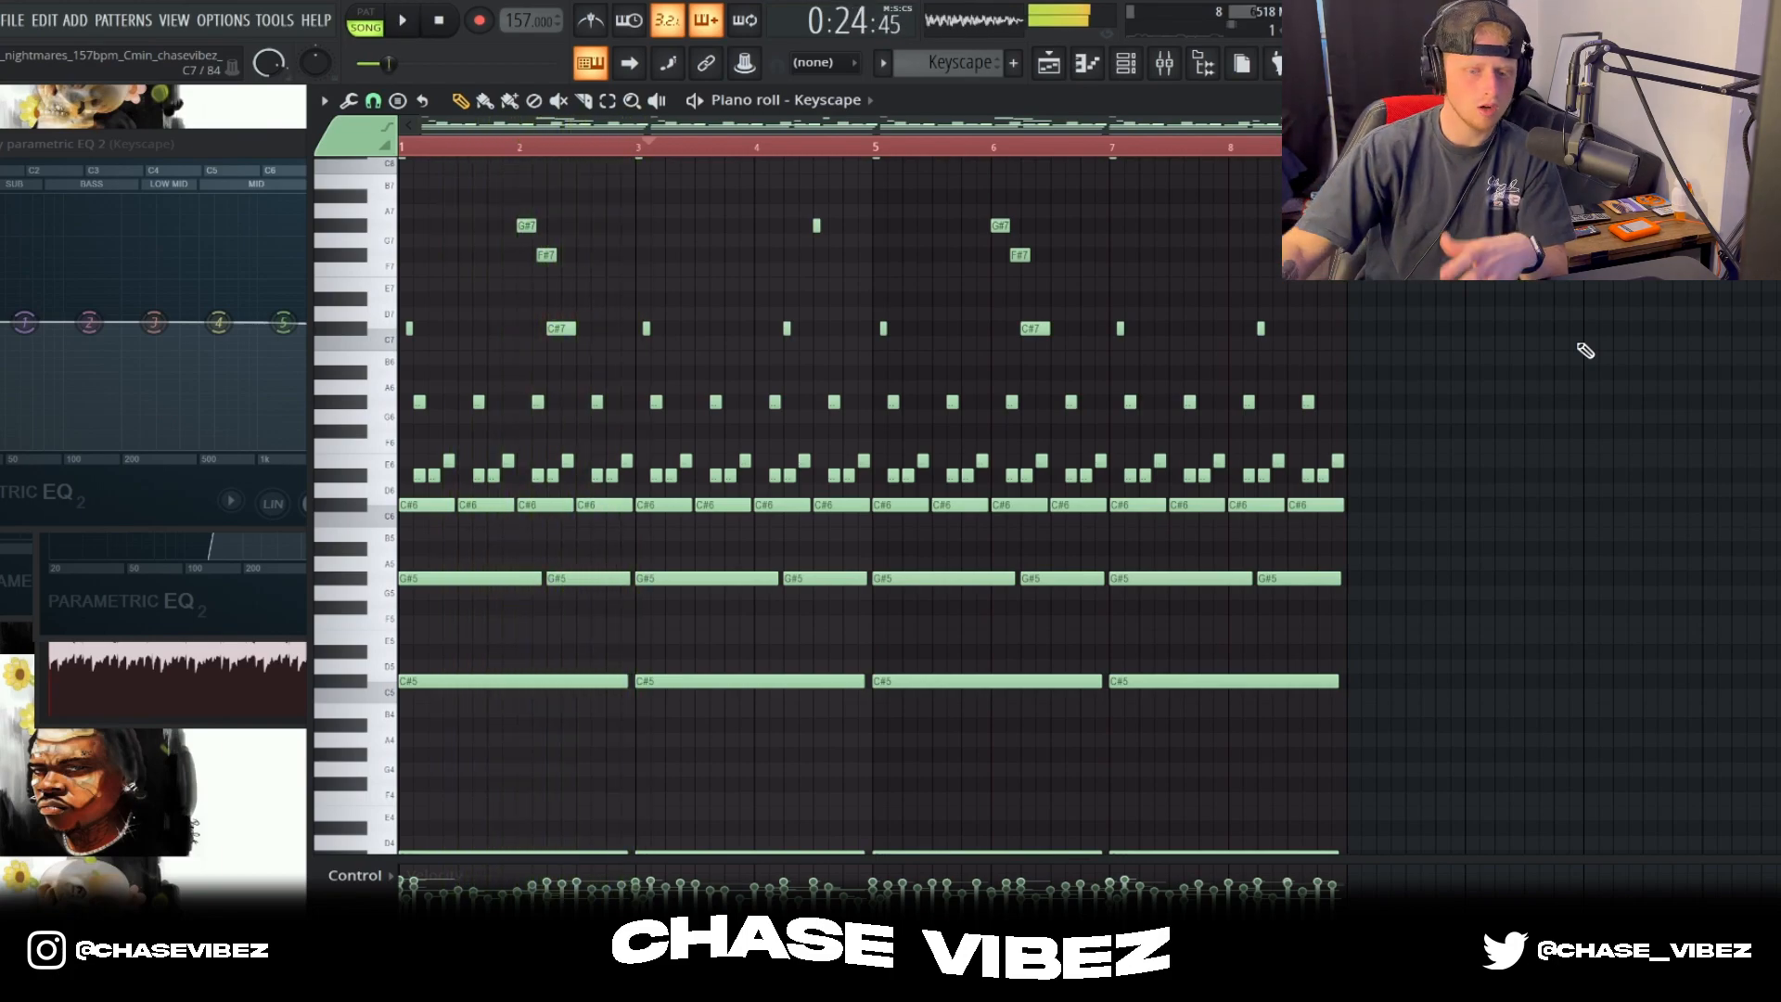
drag(61, 95, 61, 91)
scroll(1155, 285, up, 3)
click(1166, 63)
click(596, 342)
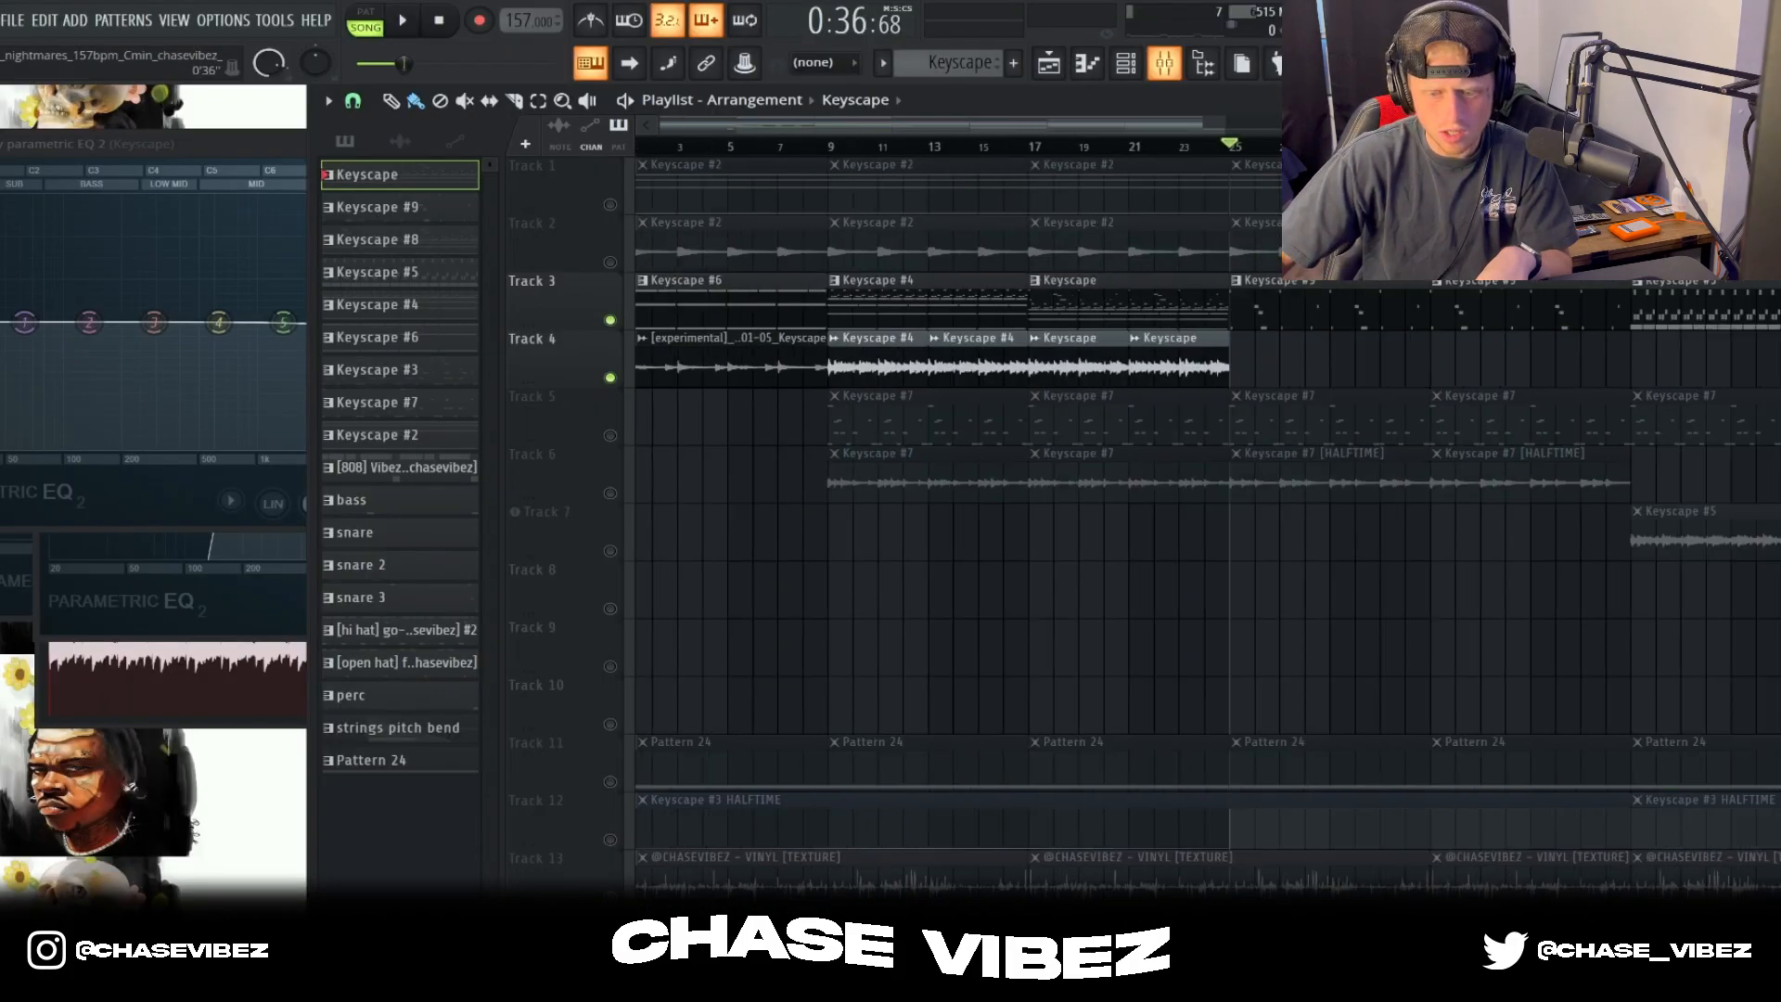
scroll(1310, 227, down, 1)
scroll(1311, 228, up, 3)
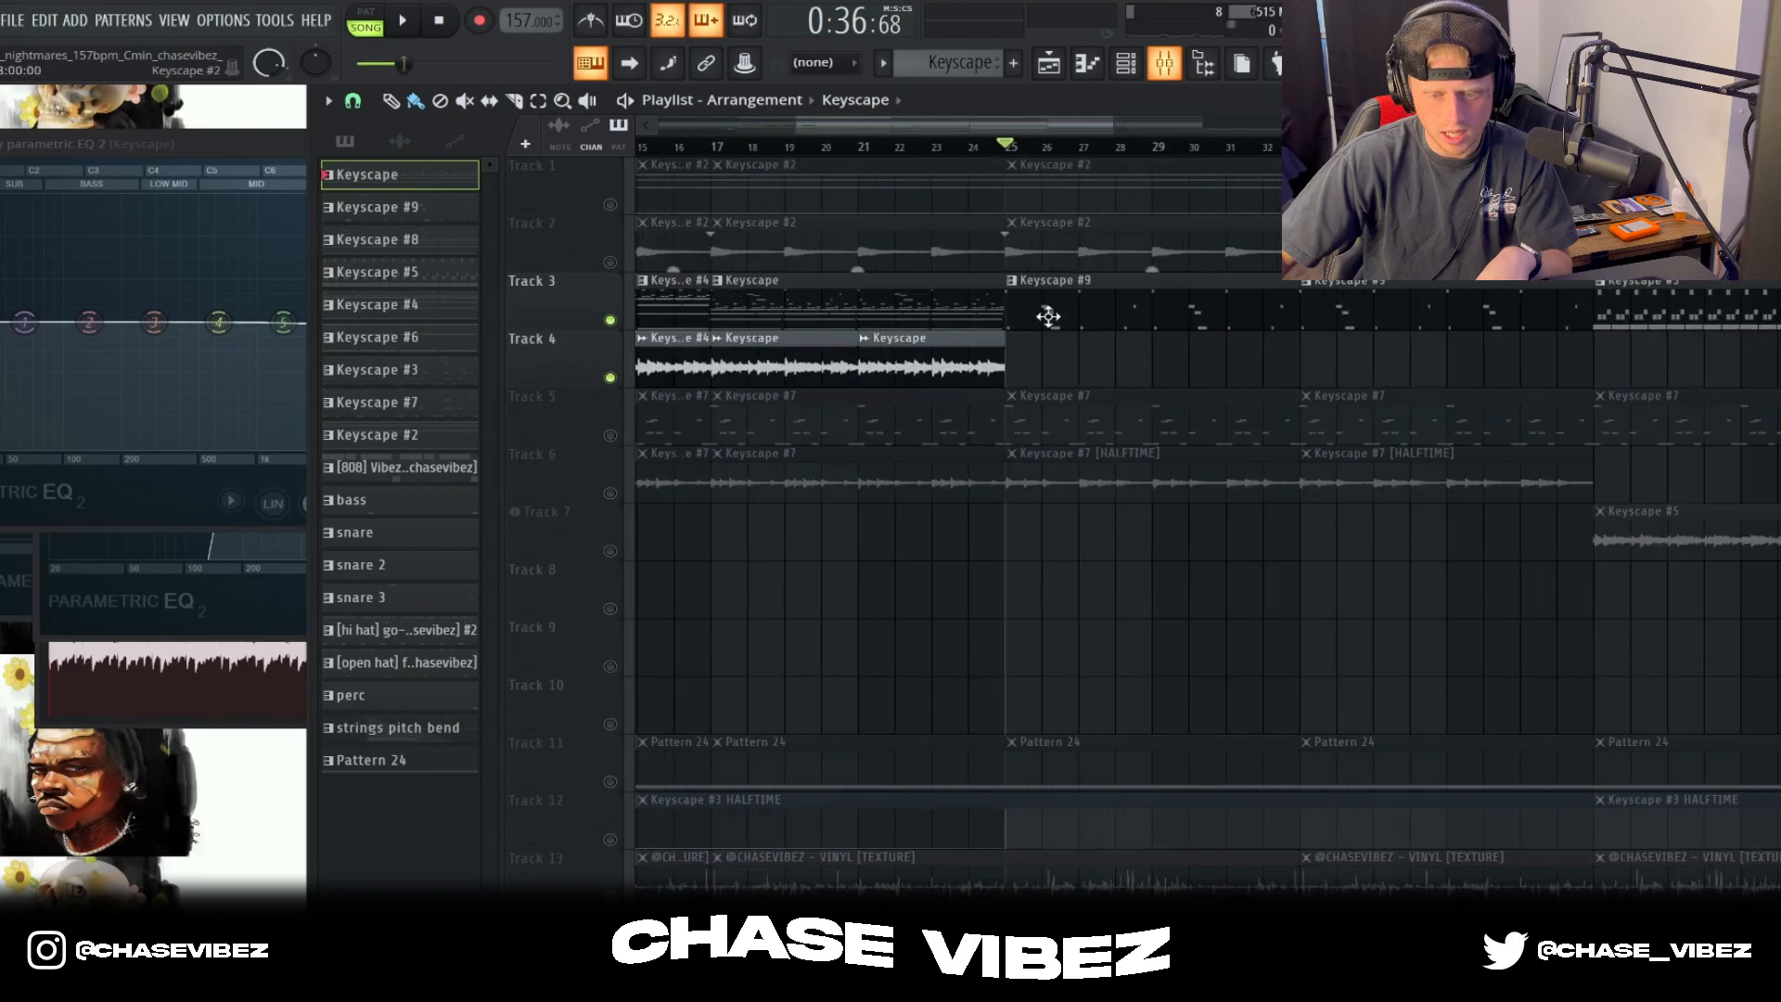
Step: Open the Keyscape #9 pattern at bar 25 on Track 3 and select all its notes to review them
double_click(1152, 306)
drag(1514, 667, 395, 153)
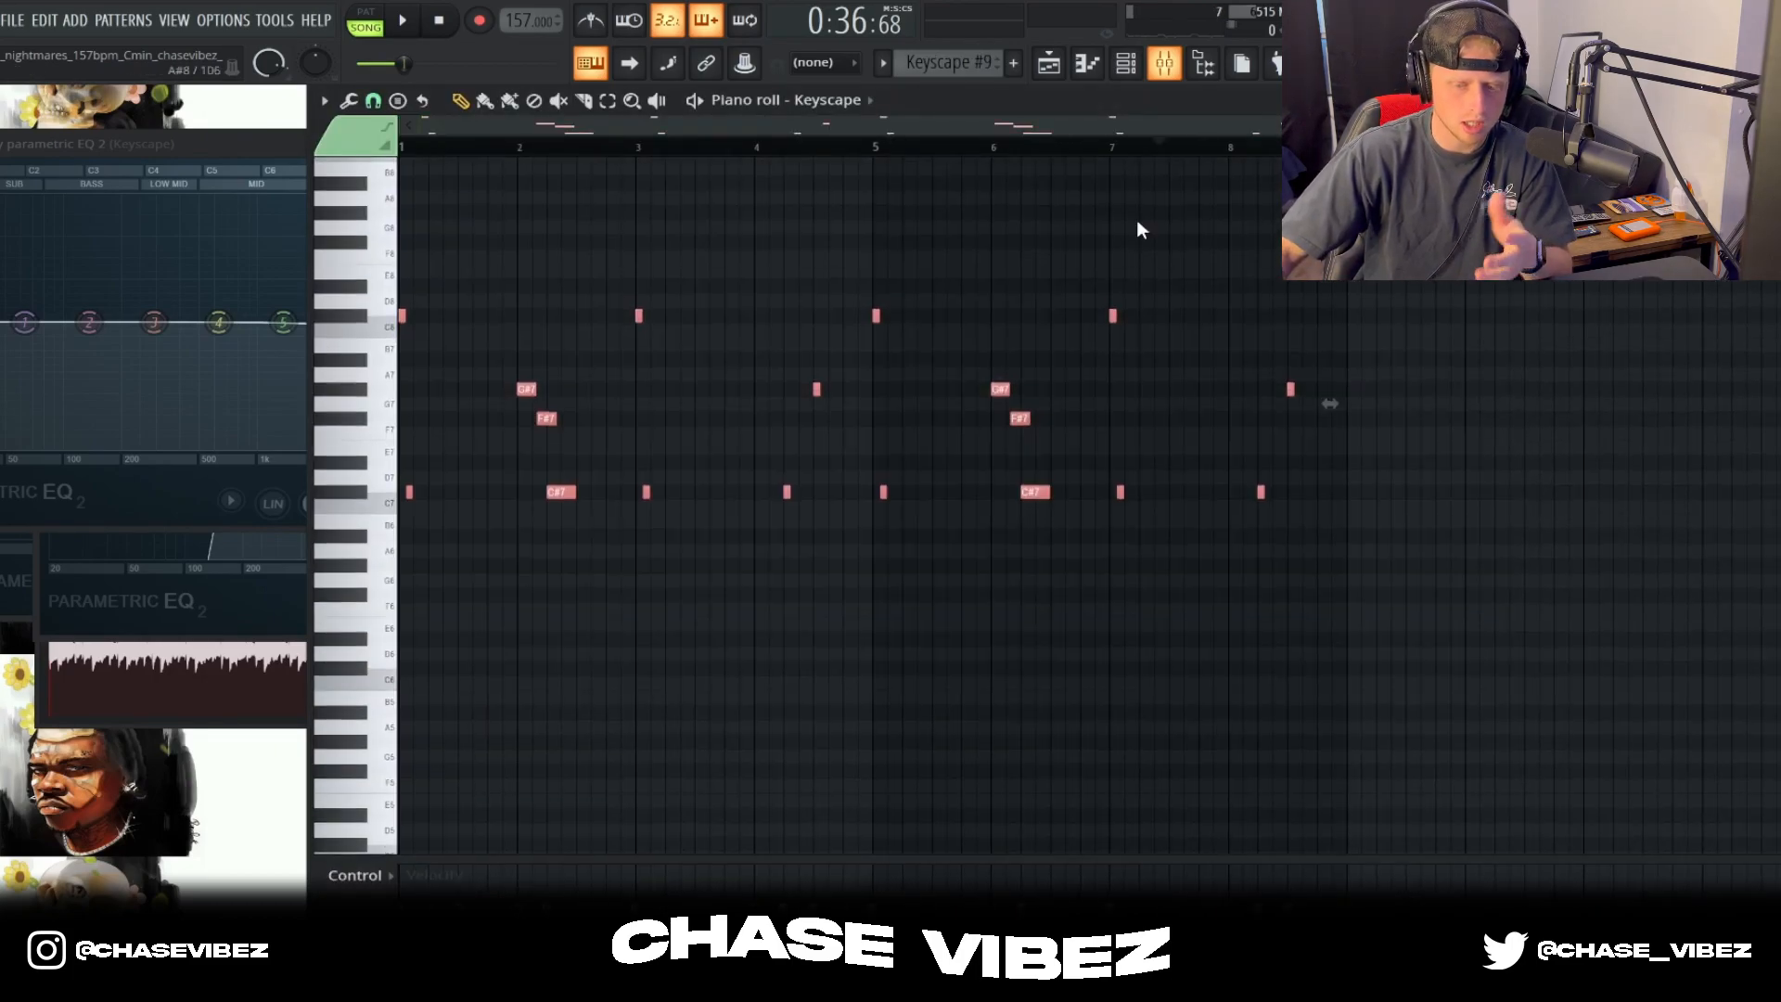
key(F5)
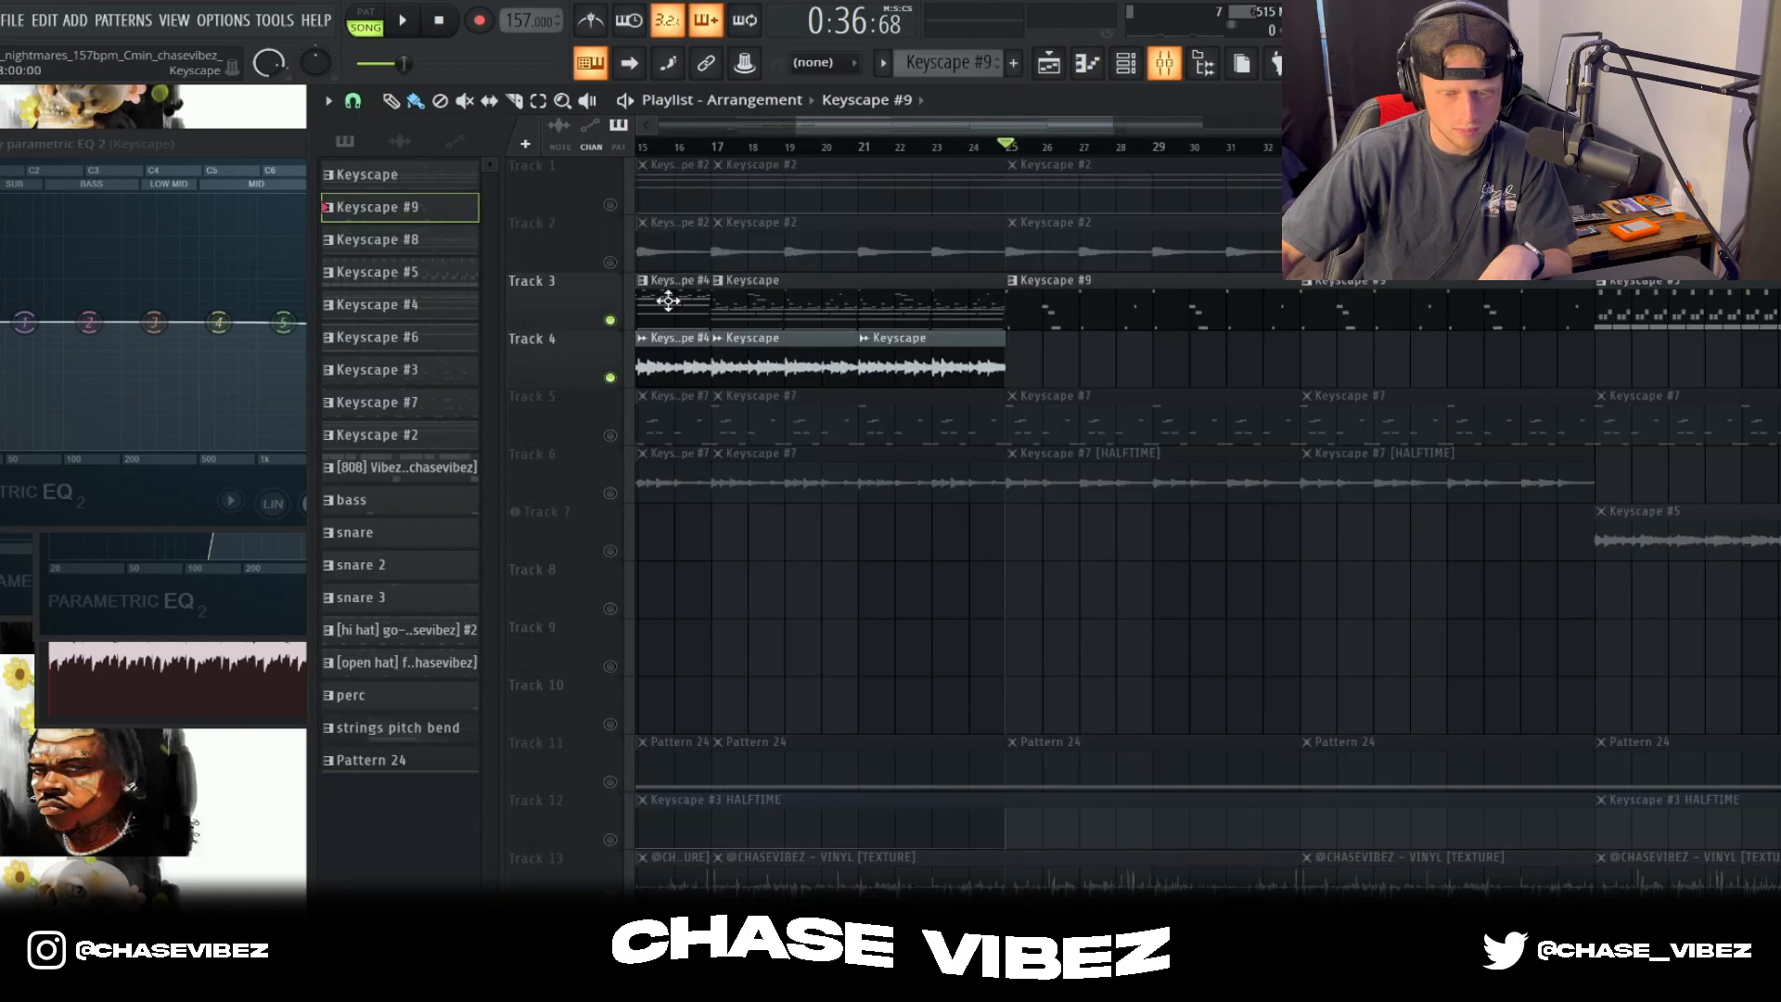
Step: Unmute Tracks 1, 2, 5 and 6, and play them from bar 25 with Keyscape #9 open in the piano roll
drag(613, 263, 609, 204)
drag(612, 436, 609, 493)
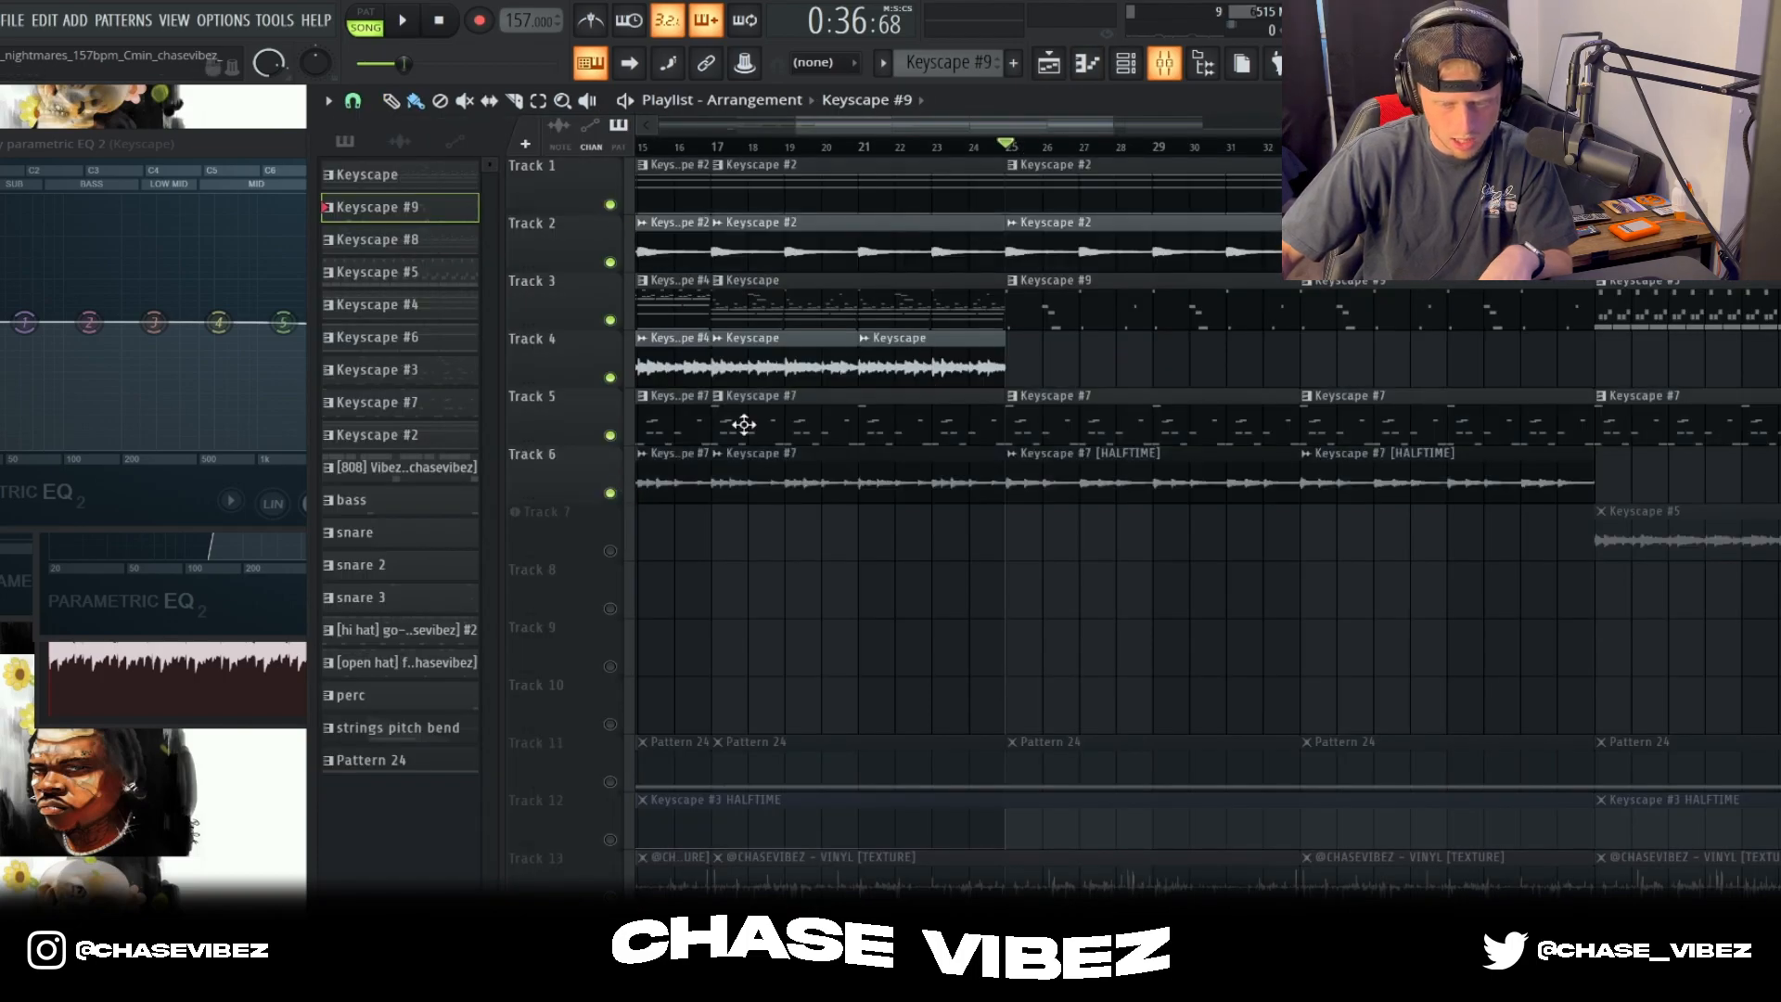
double_click(1130, 312)
key(space)
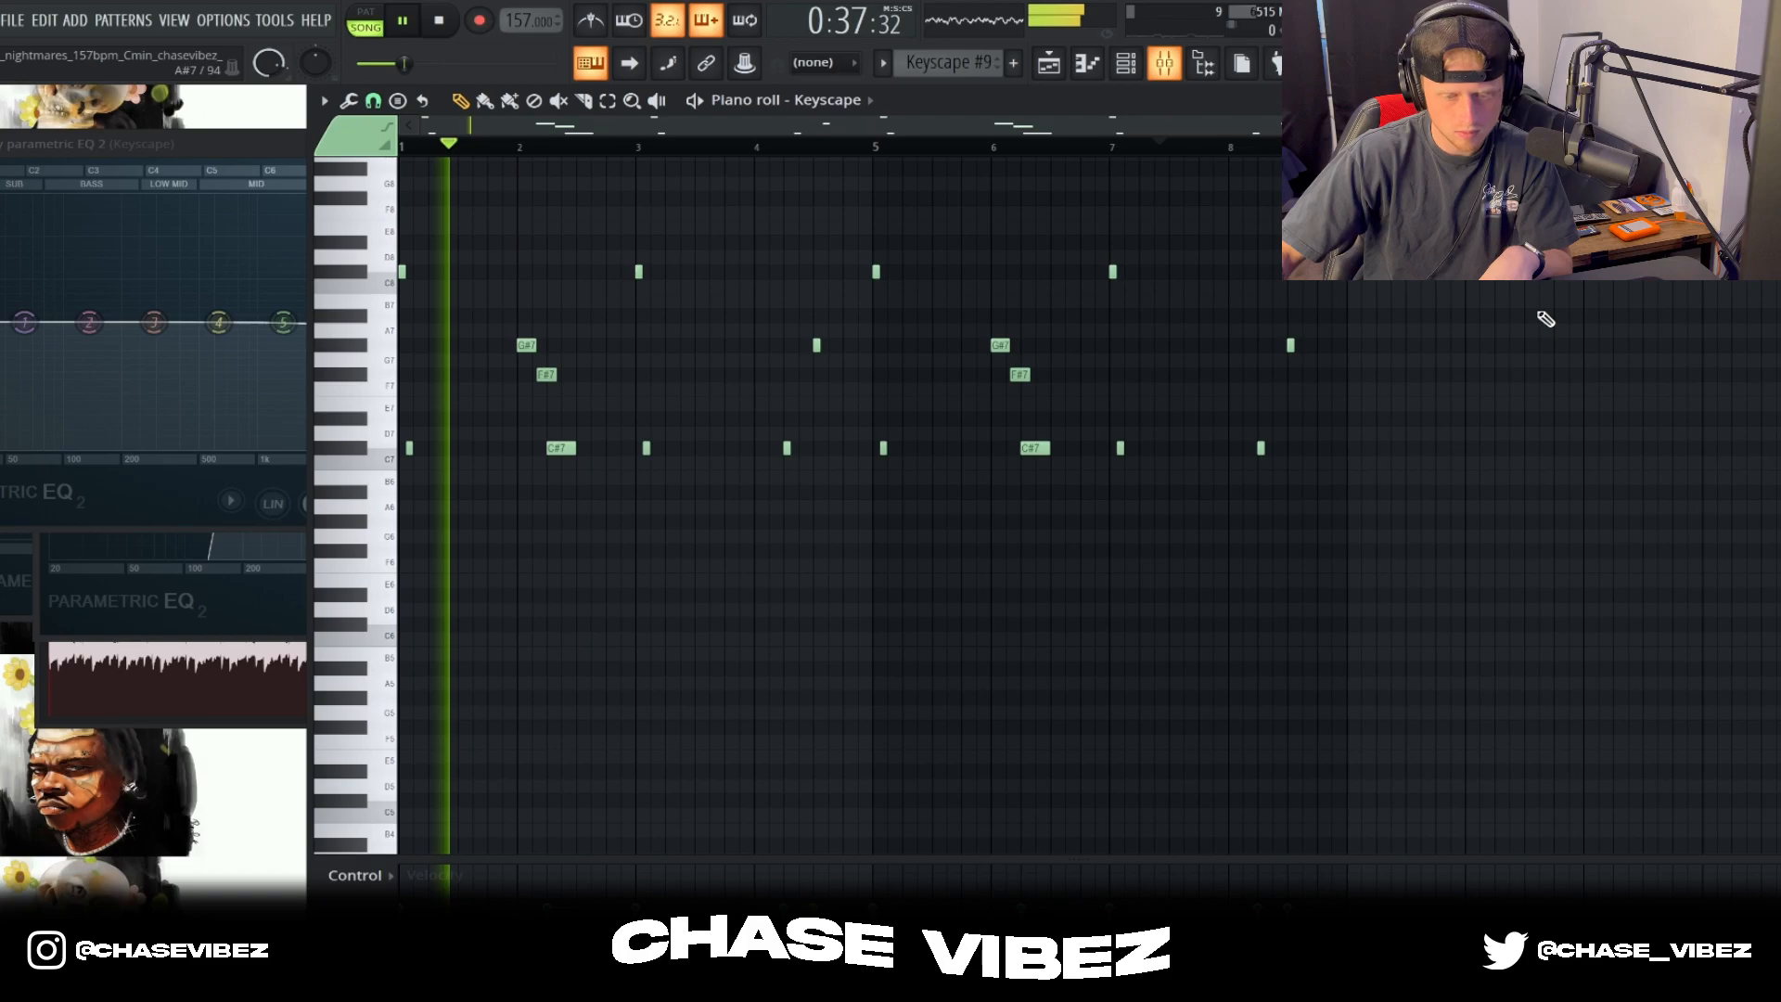
click(1087, 63)
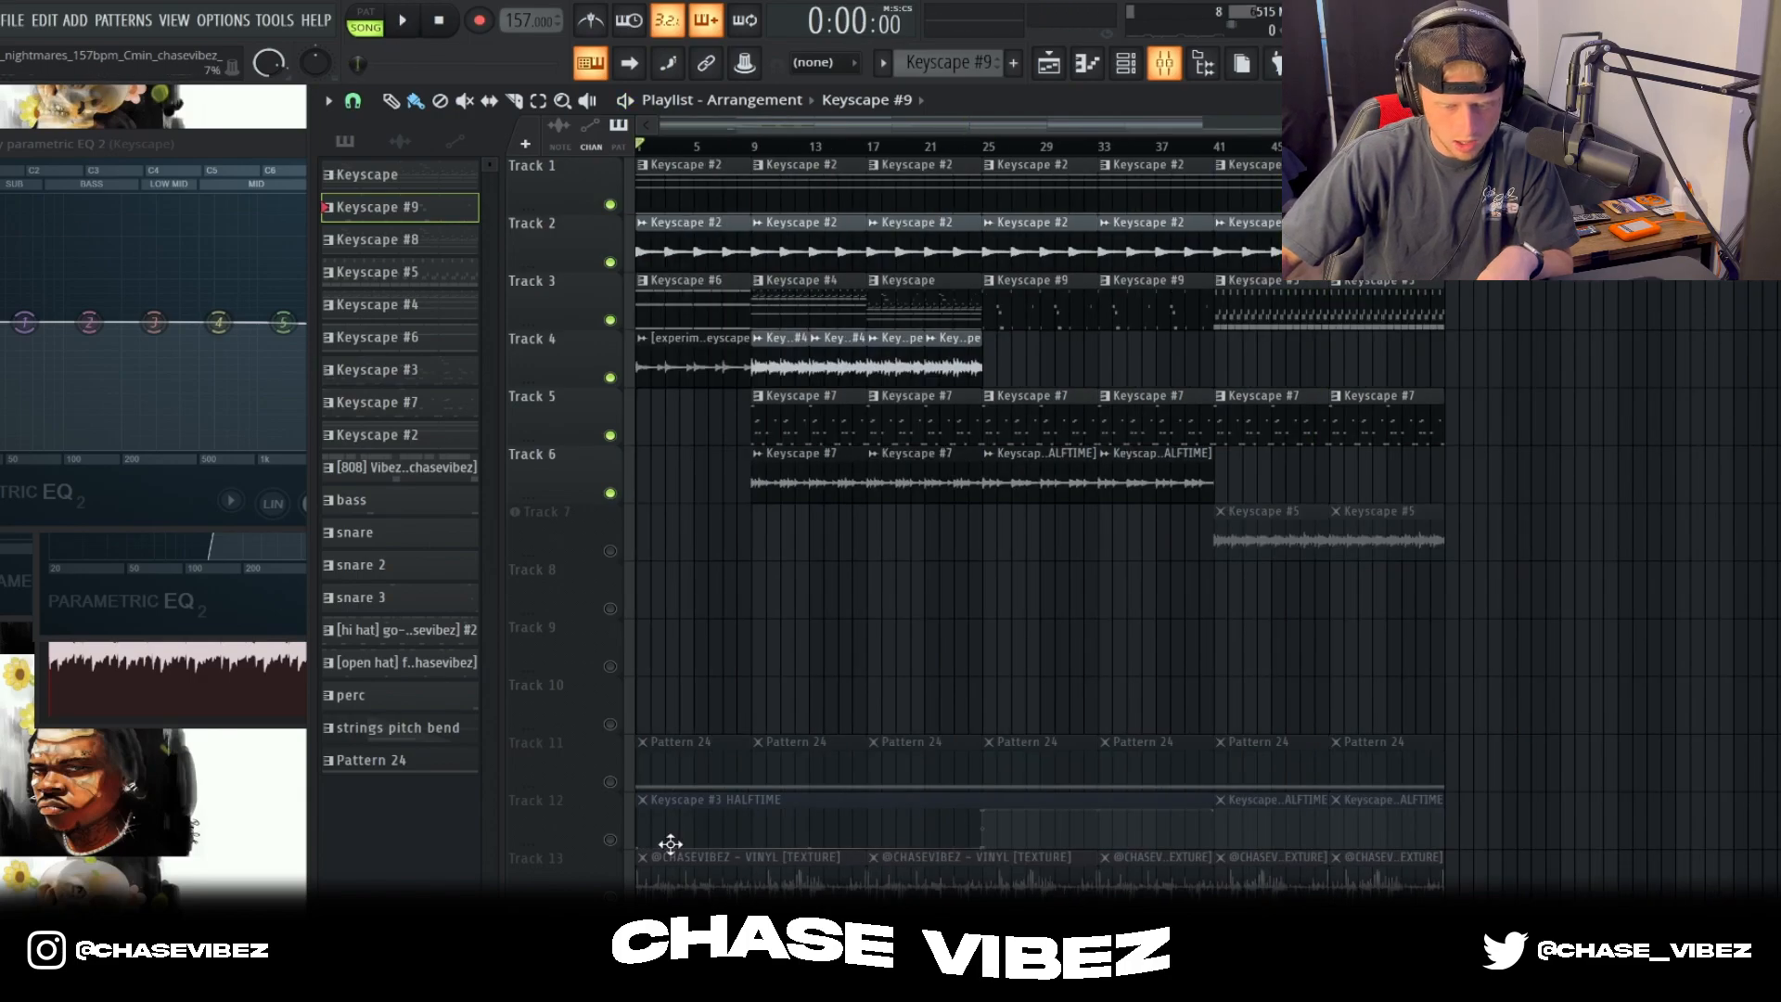
Step: Unmute Track 11 and play Pattern 24's church bell notes in the piano roll
click(609, 781)
key(F7)
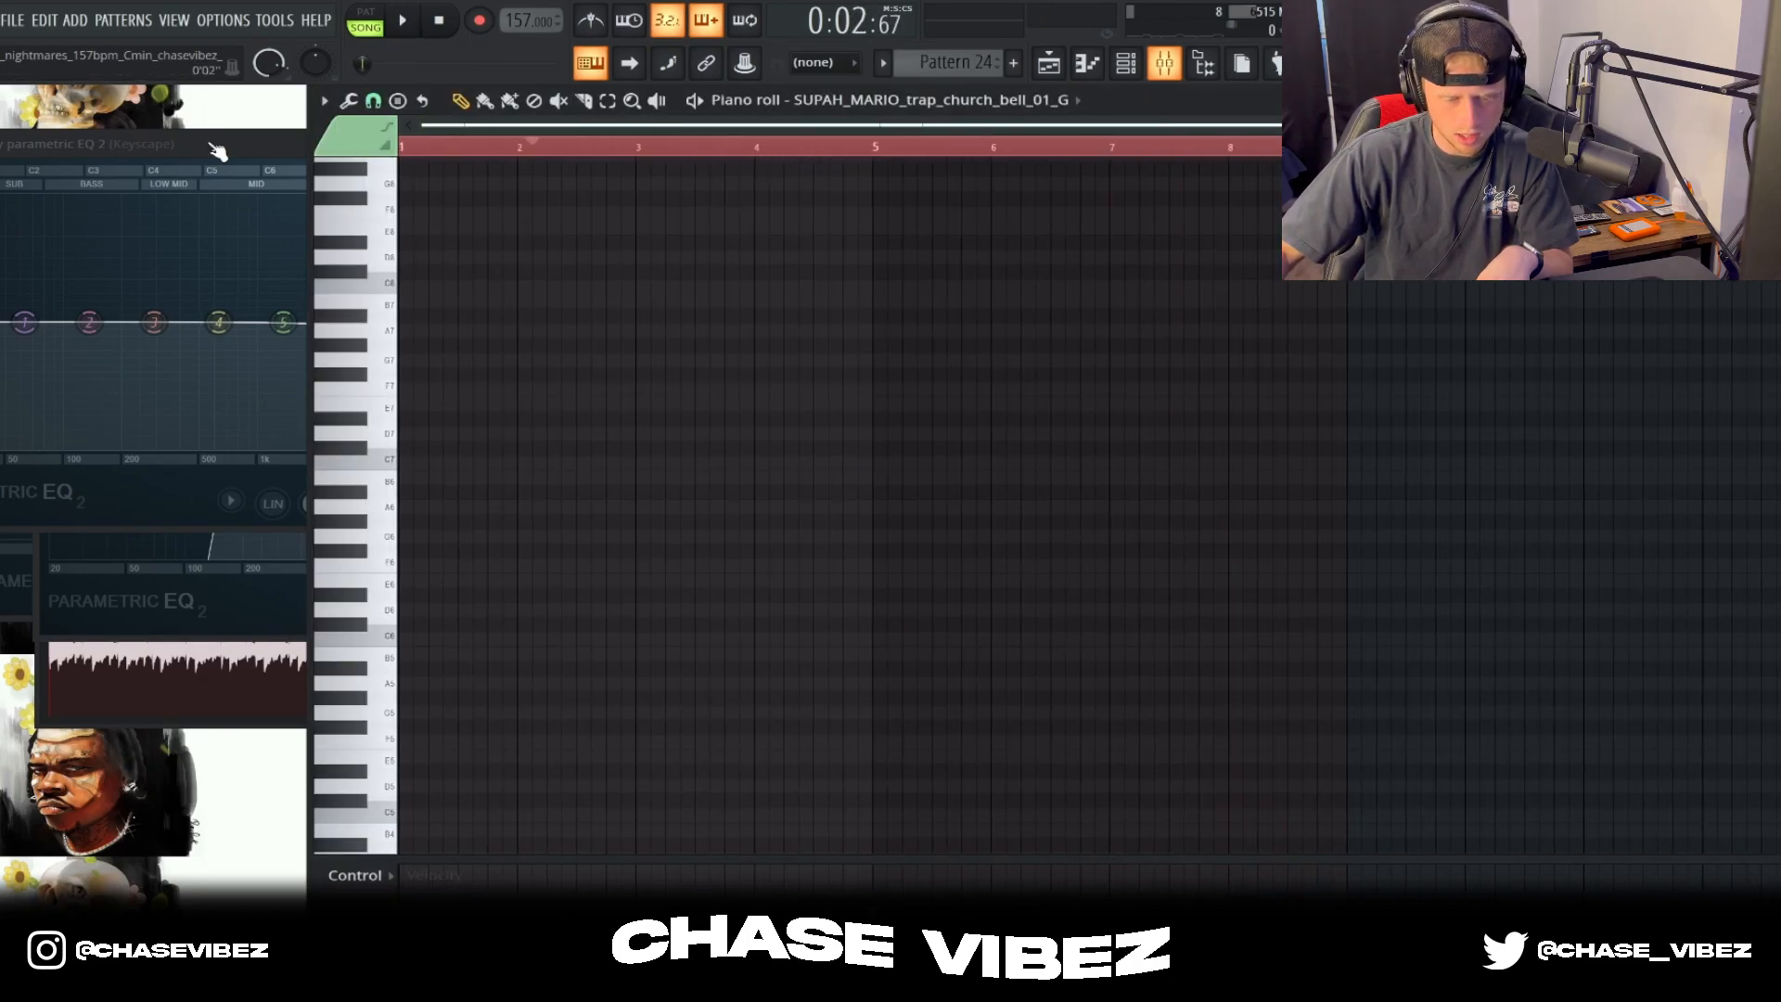
key(space)
scroll(1155, 338, down, 5)
key(space)
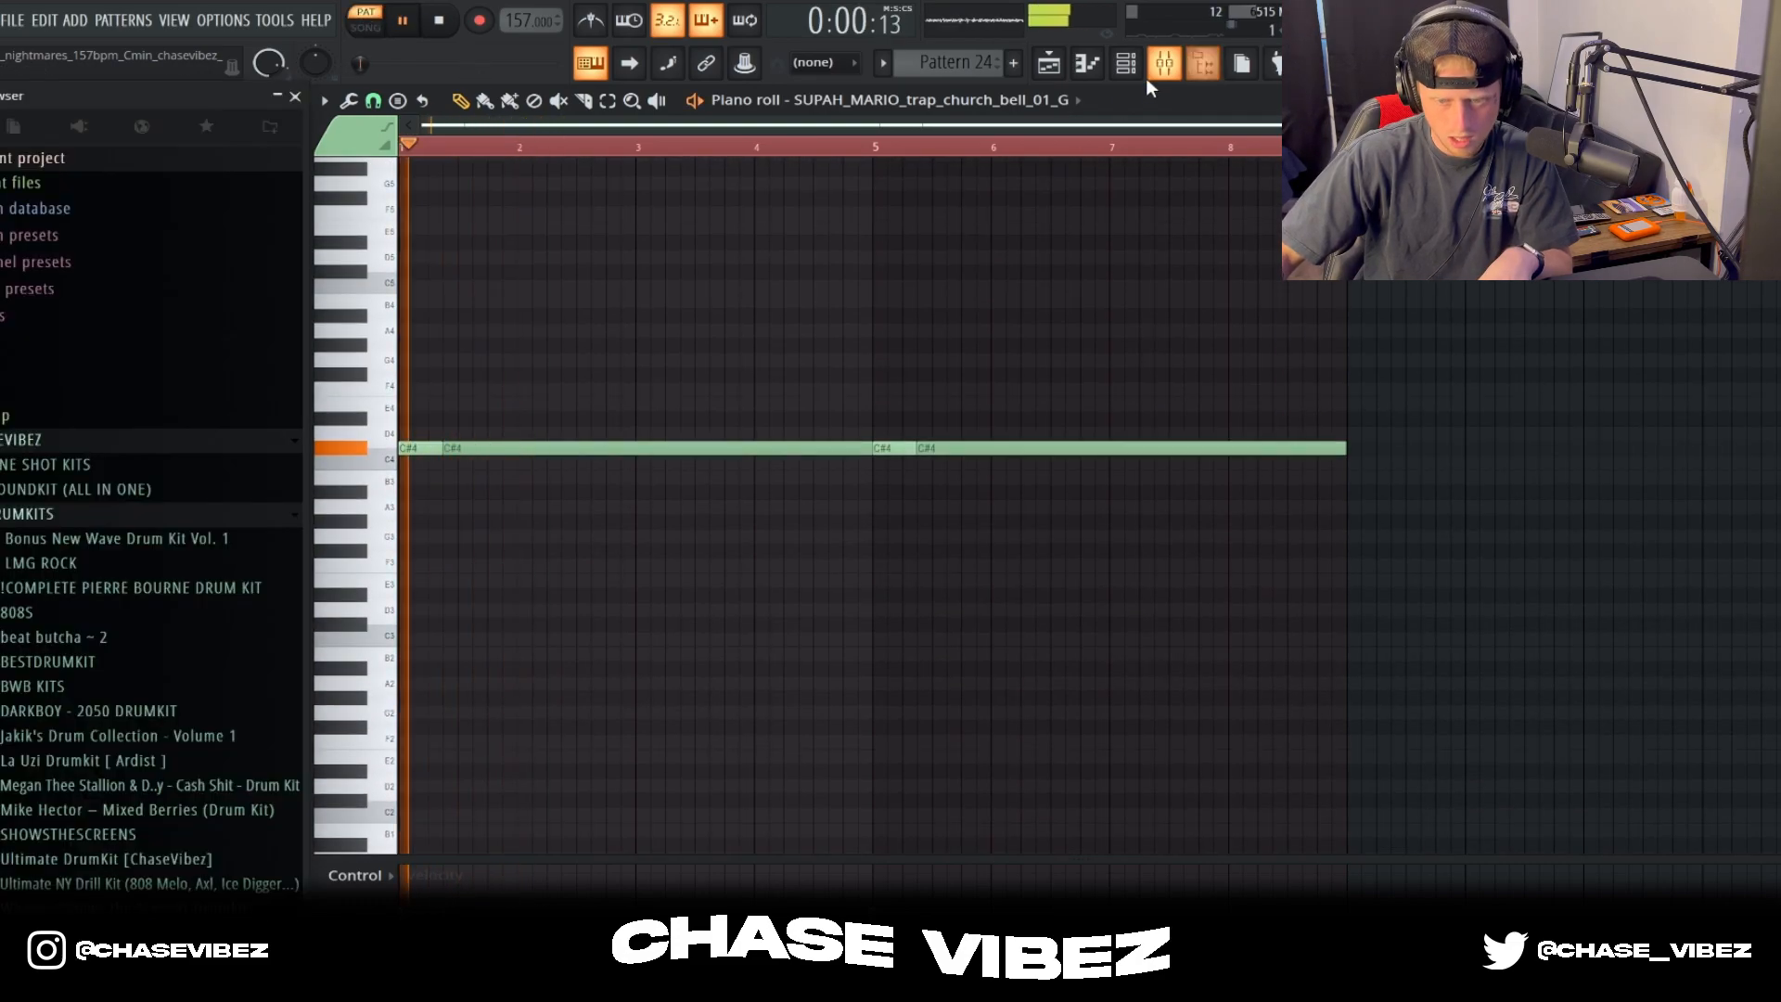
Step: Stop playback and inspect the Delay Eternity settings on the church bell's mixer insert 10
click(1164, 63)
key(space)
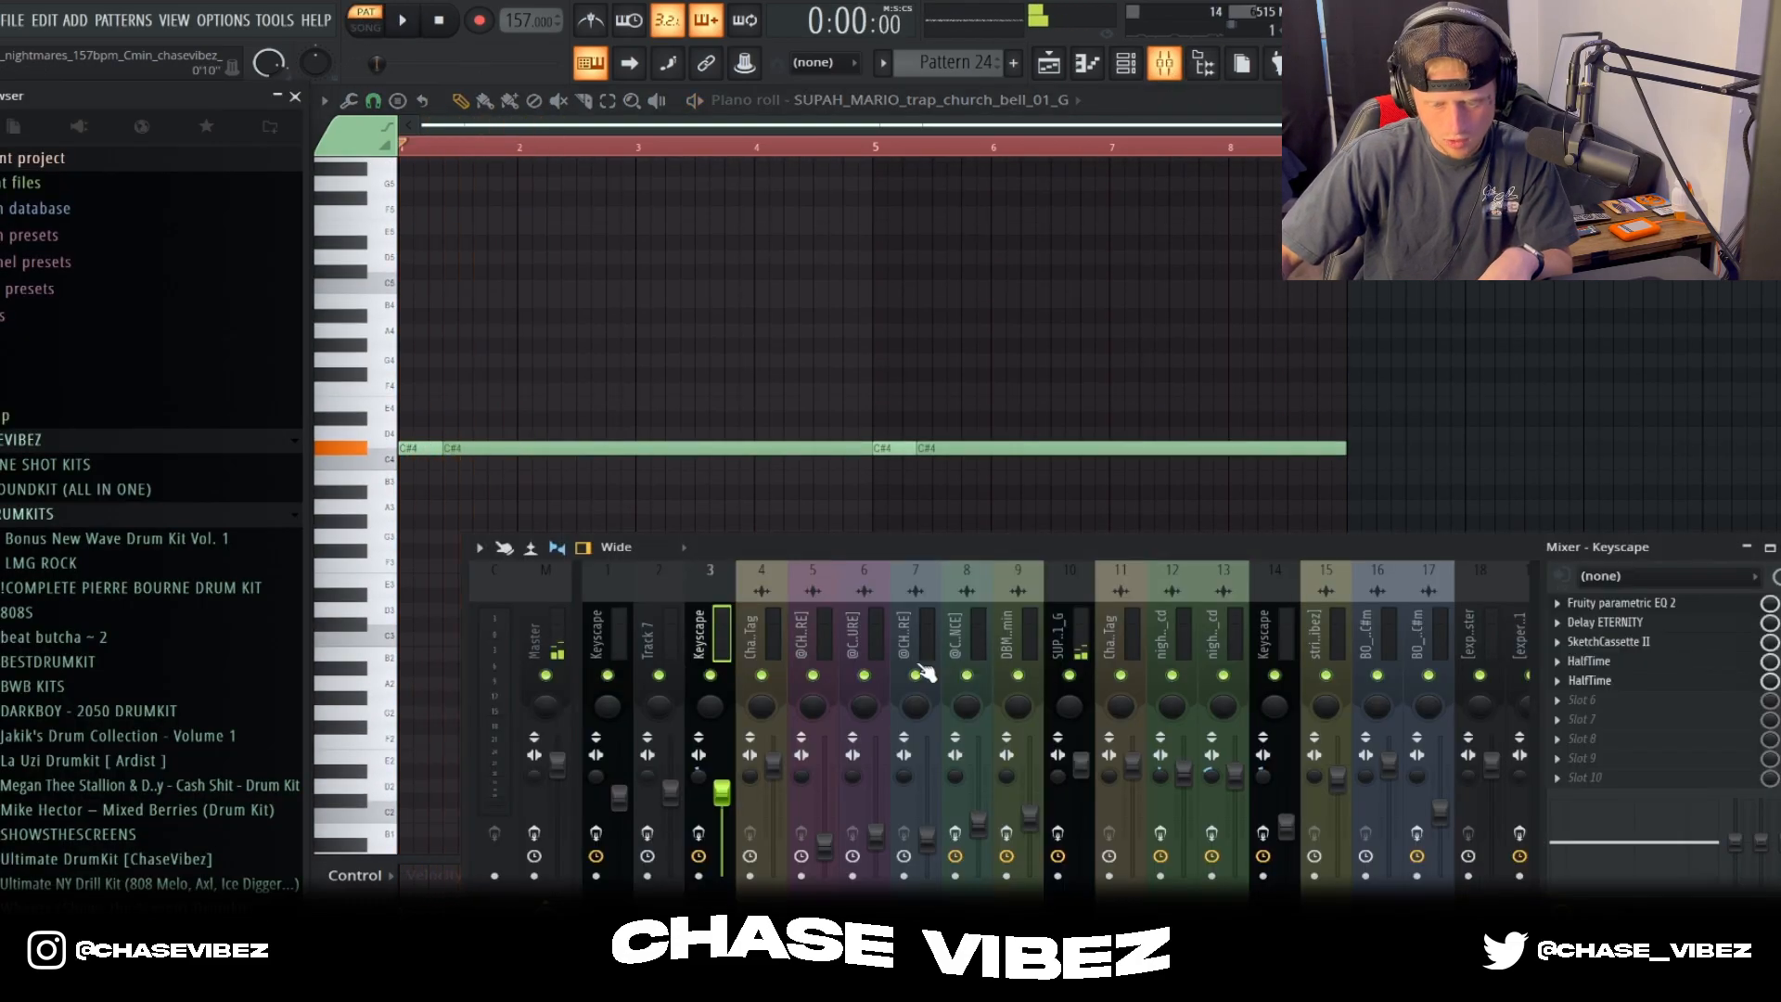
click(1056, 642)
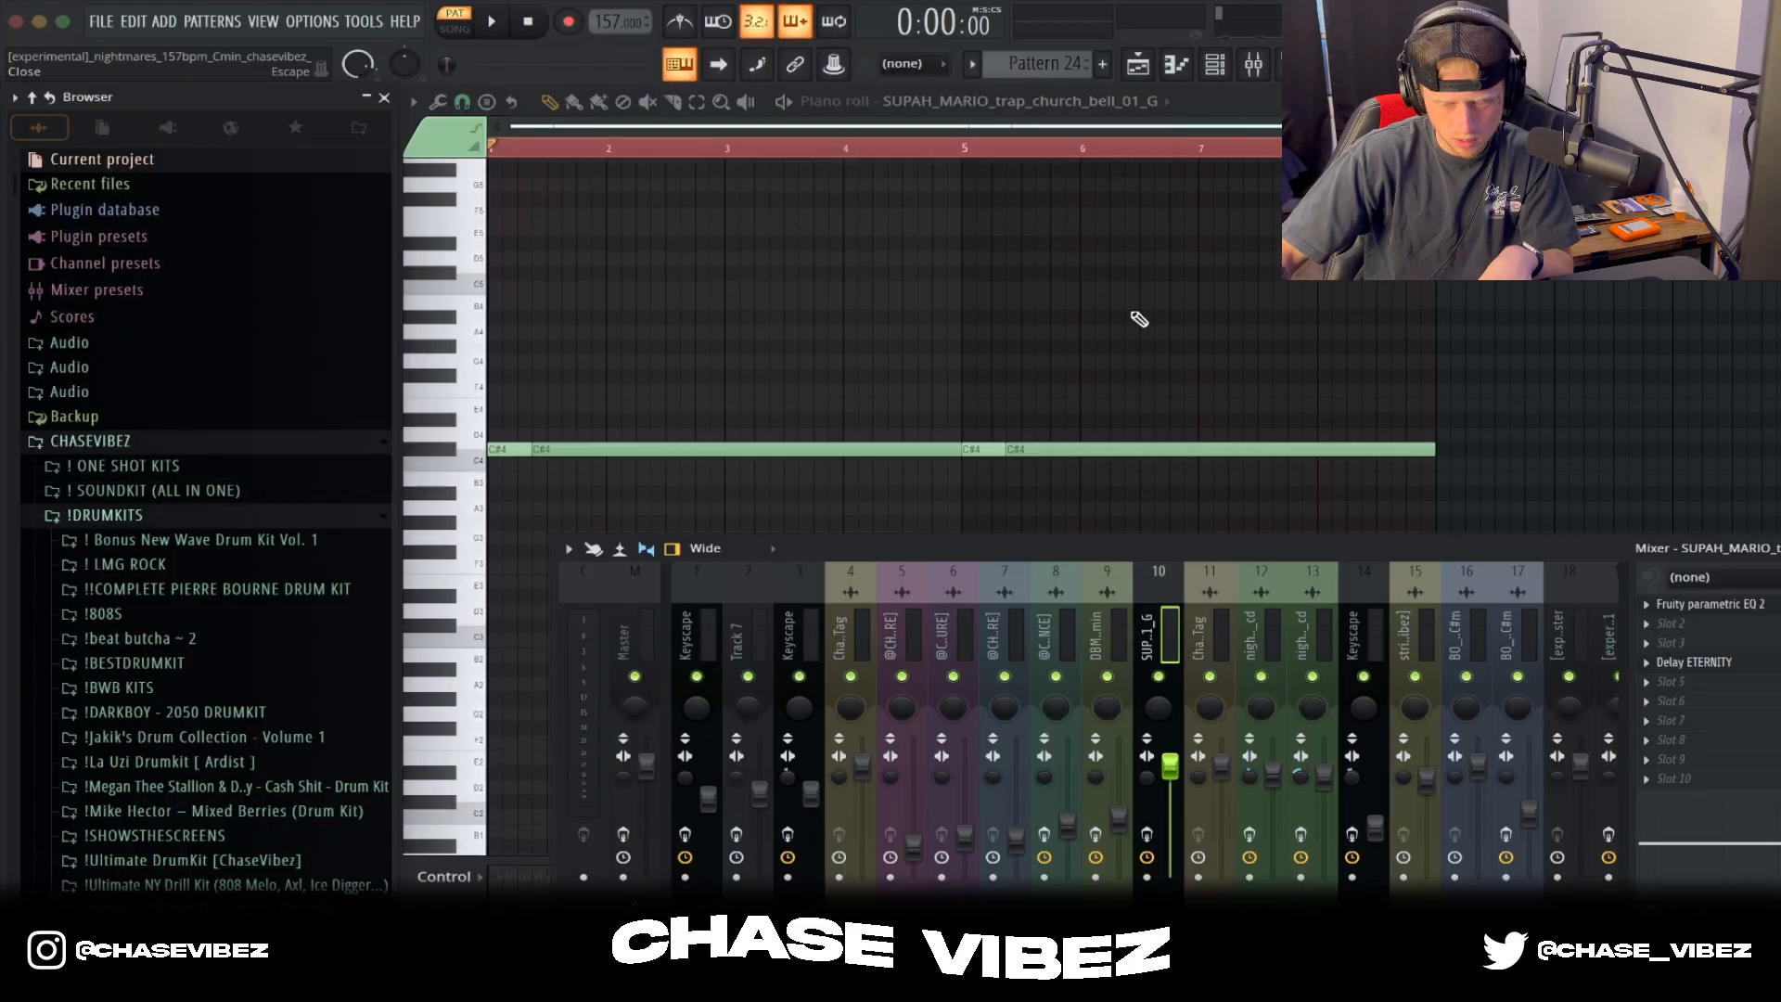
key(F9)
Step: Select the two long C#4 church bell notes in Pattern 24 and play the pattern
click(1131, 446)
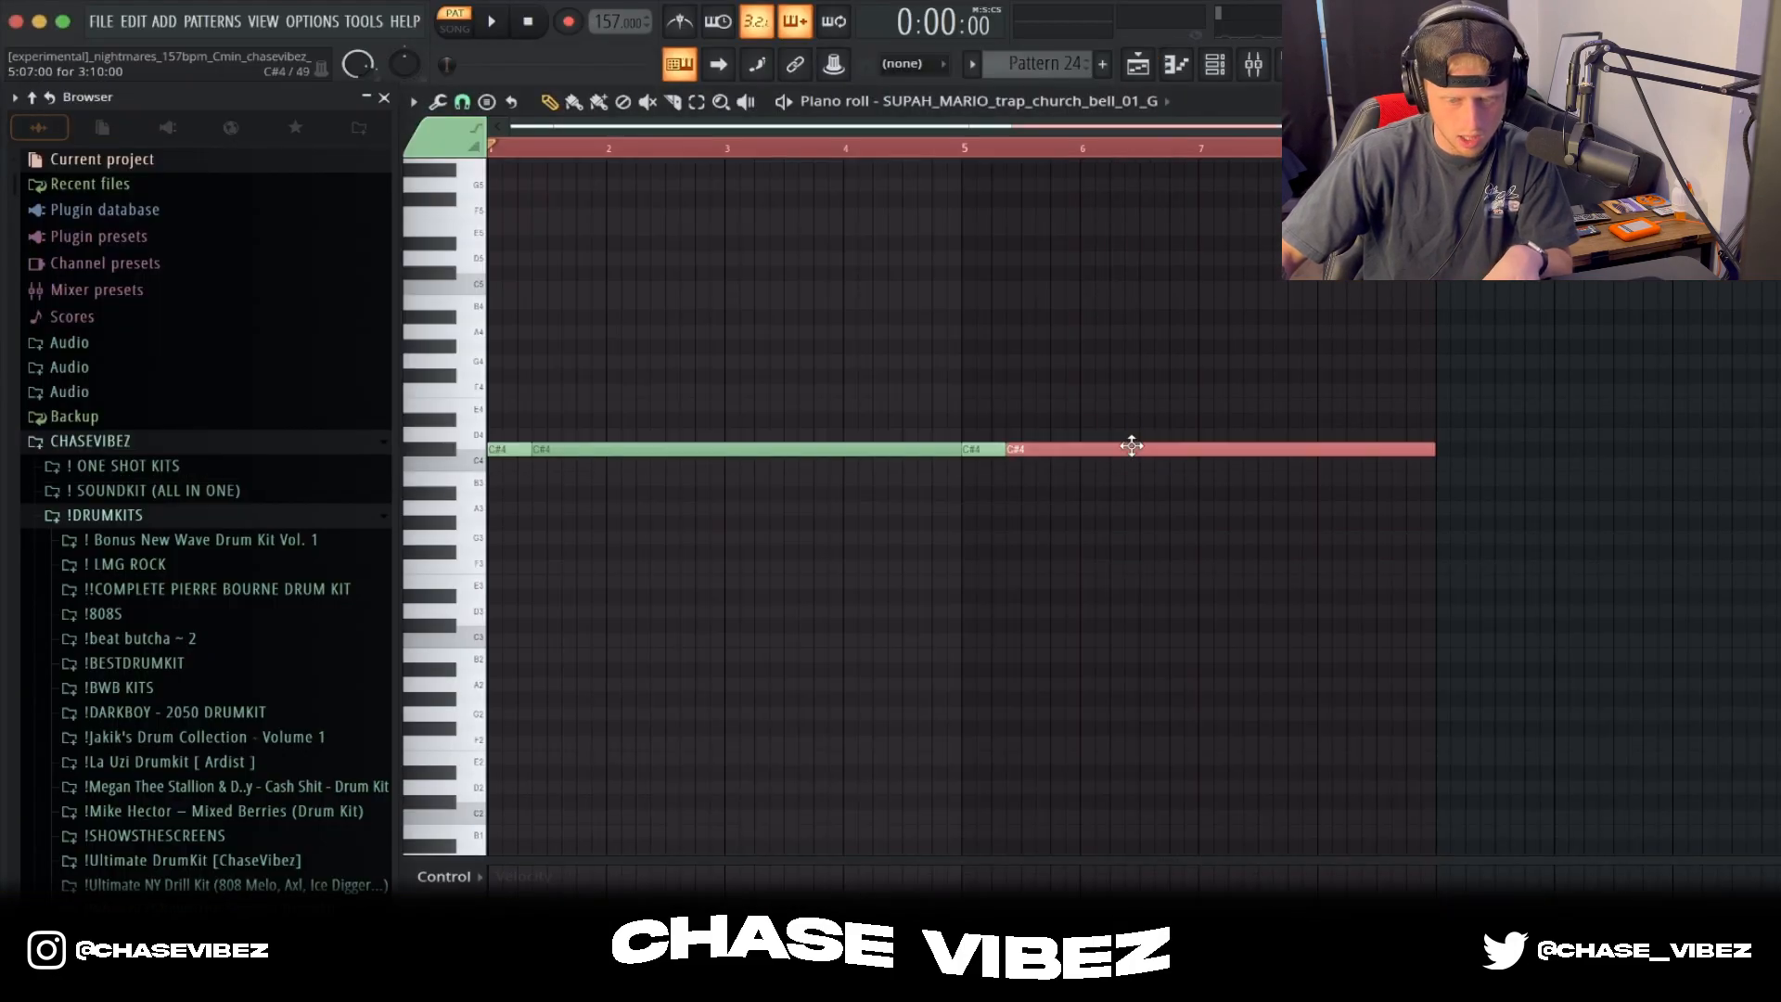
shift+super+click(603, 449)
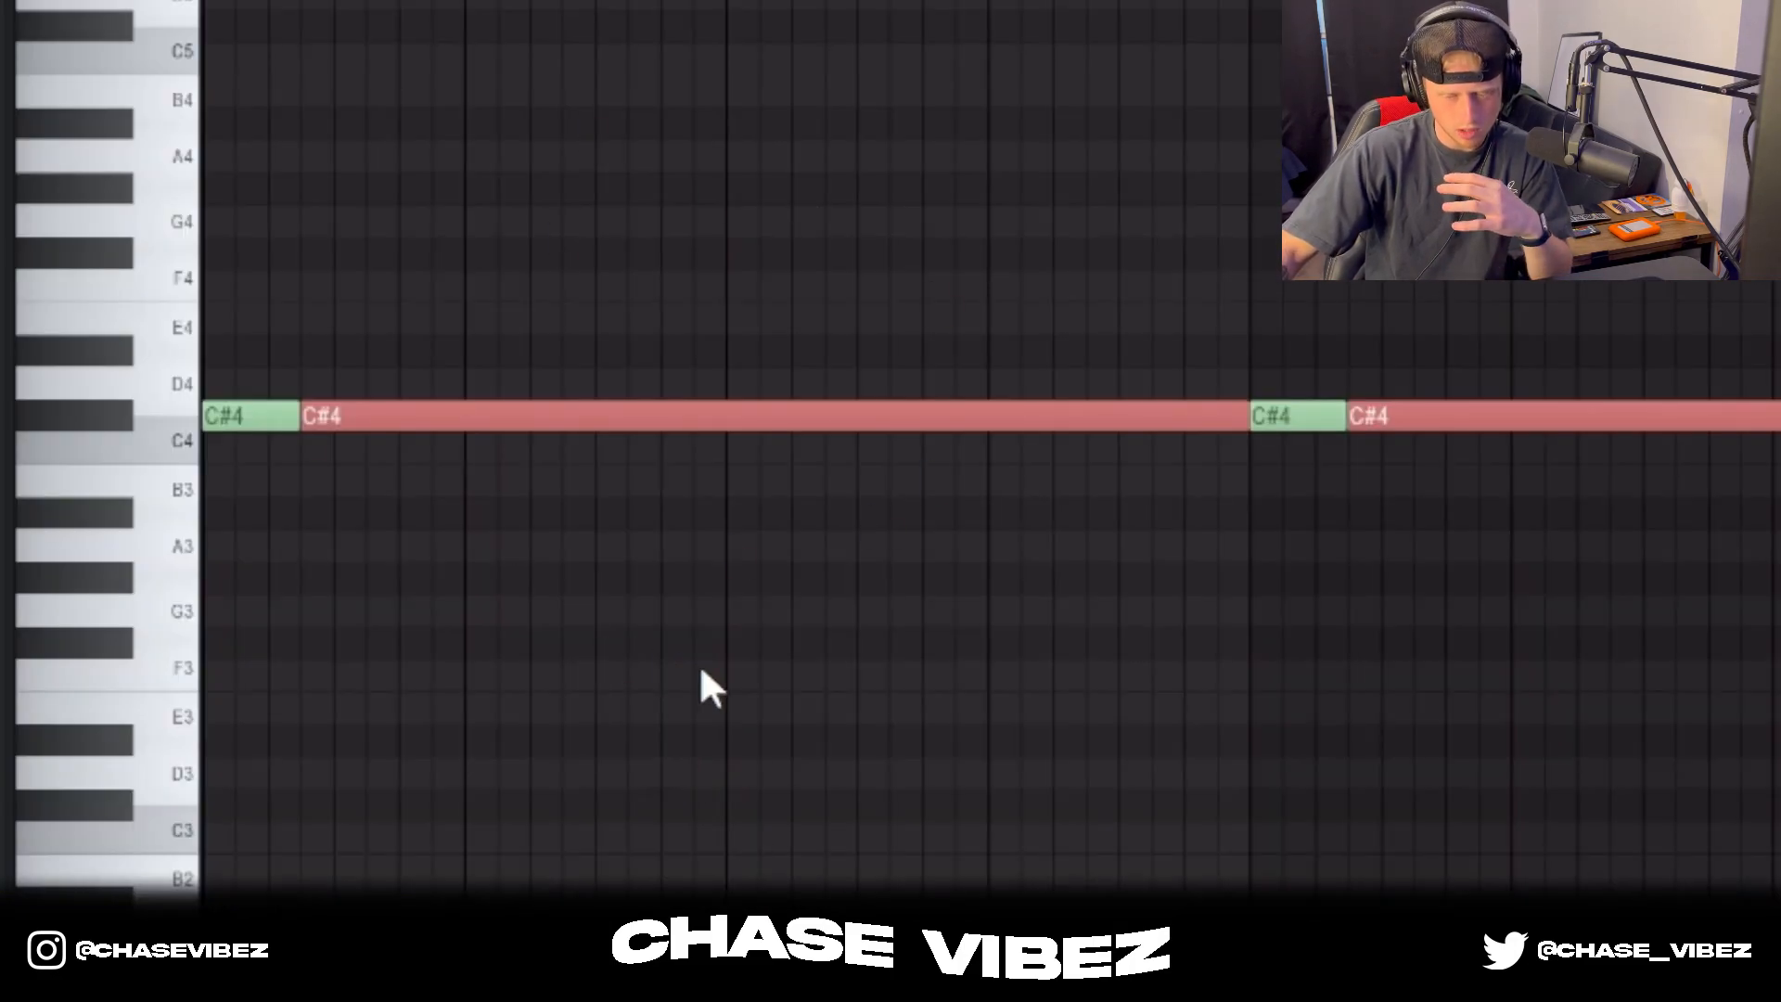
key(space)
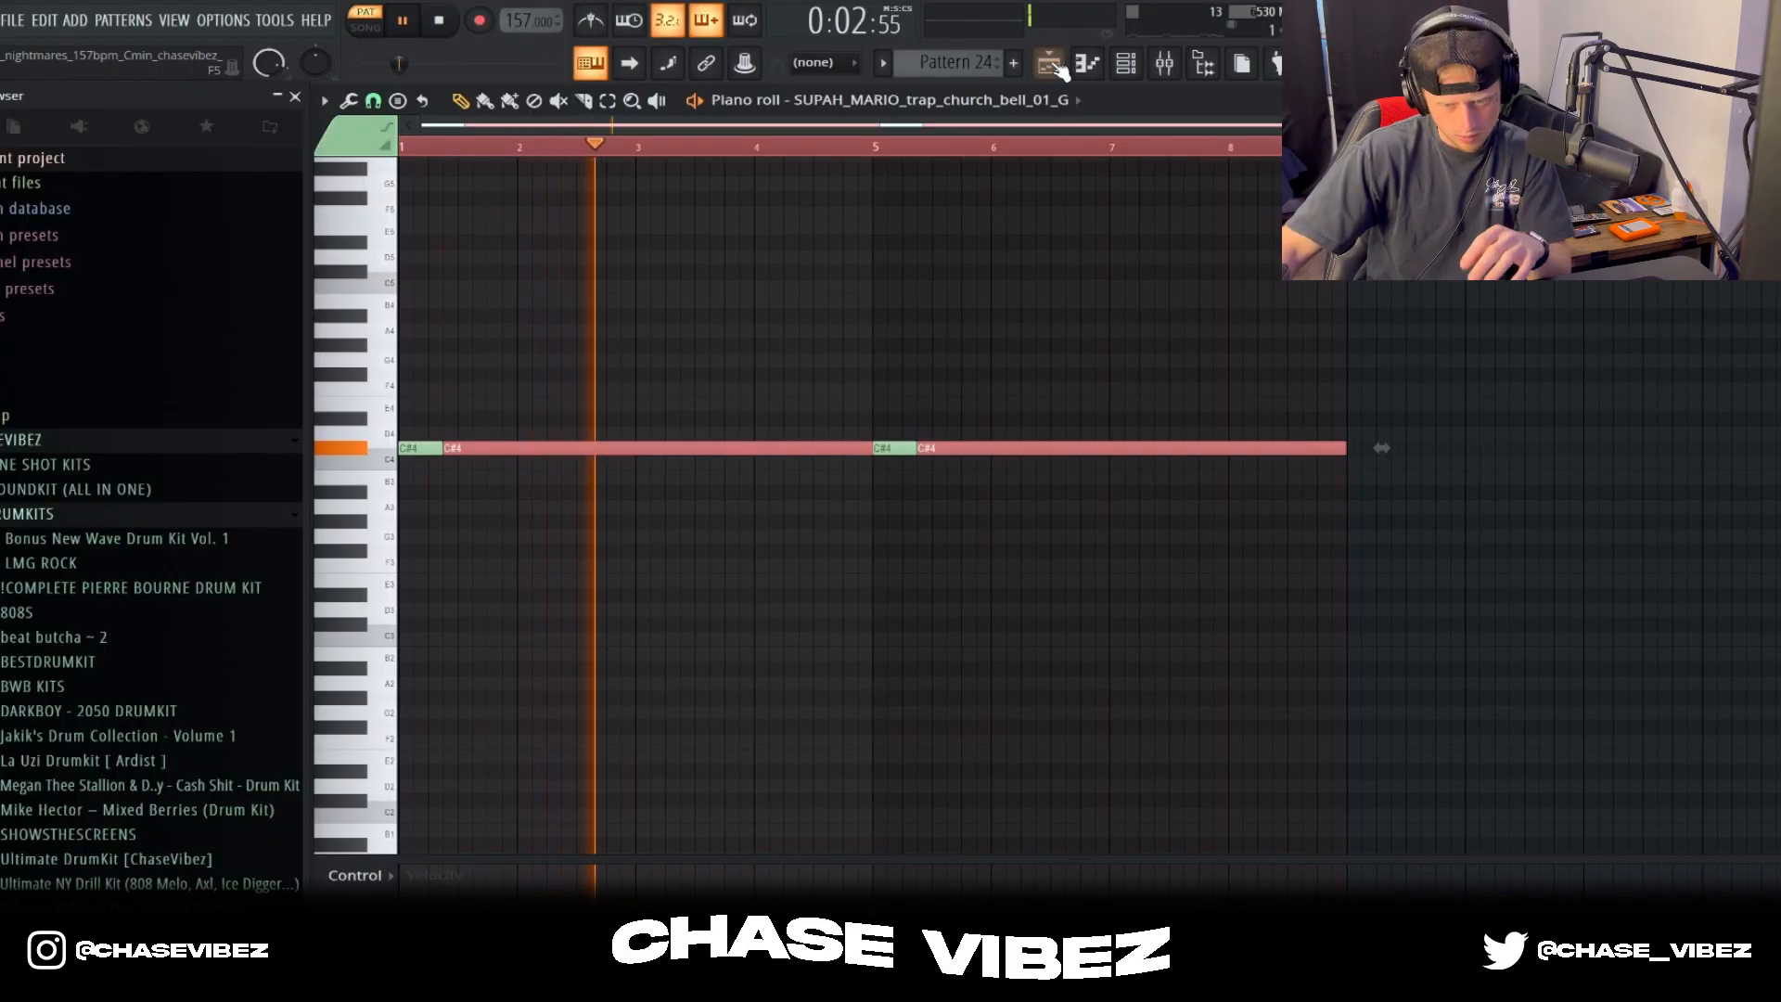
Step: Return to the playlist, stop playback, and unmute Track 7
click(1049, 63)
key(space)
click(610, 551)
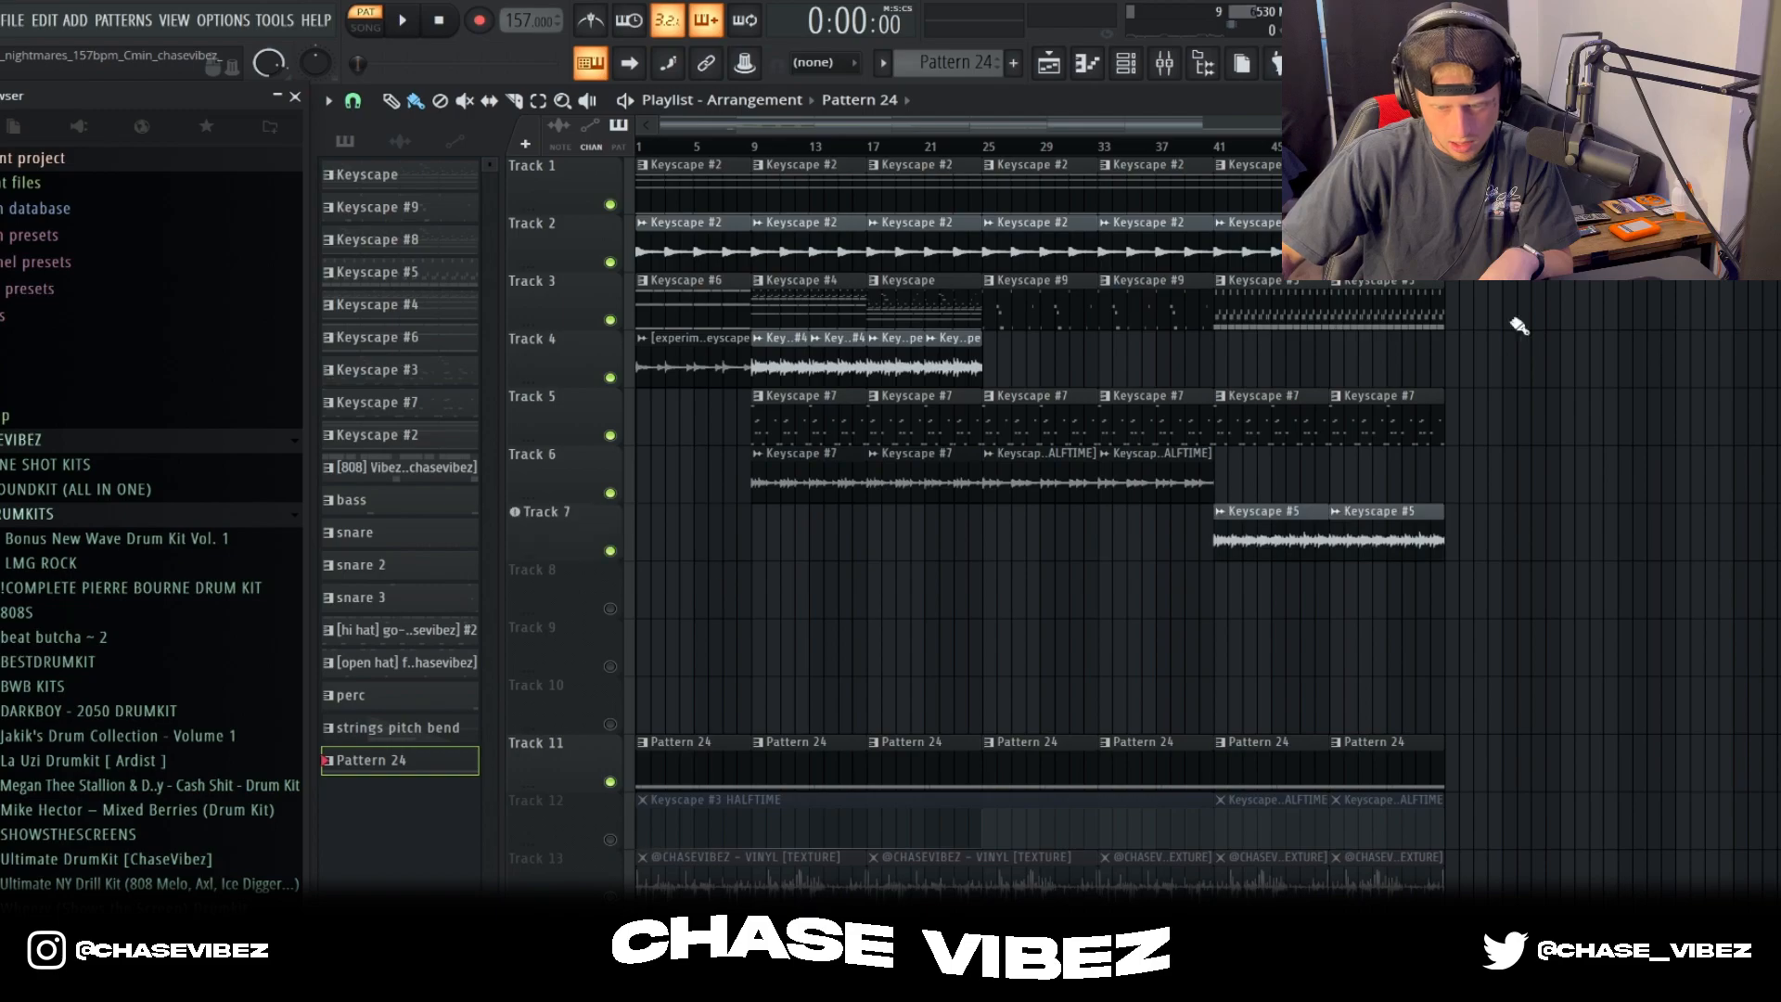
Step: Open the Keyscape #5 pattern at bar 41 on Track 3 and play Tracks 3 and 7 from there
click(1214, 147)
double_click(1309, 303)
scroll(1137, 151, left, 4)
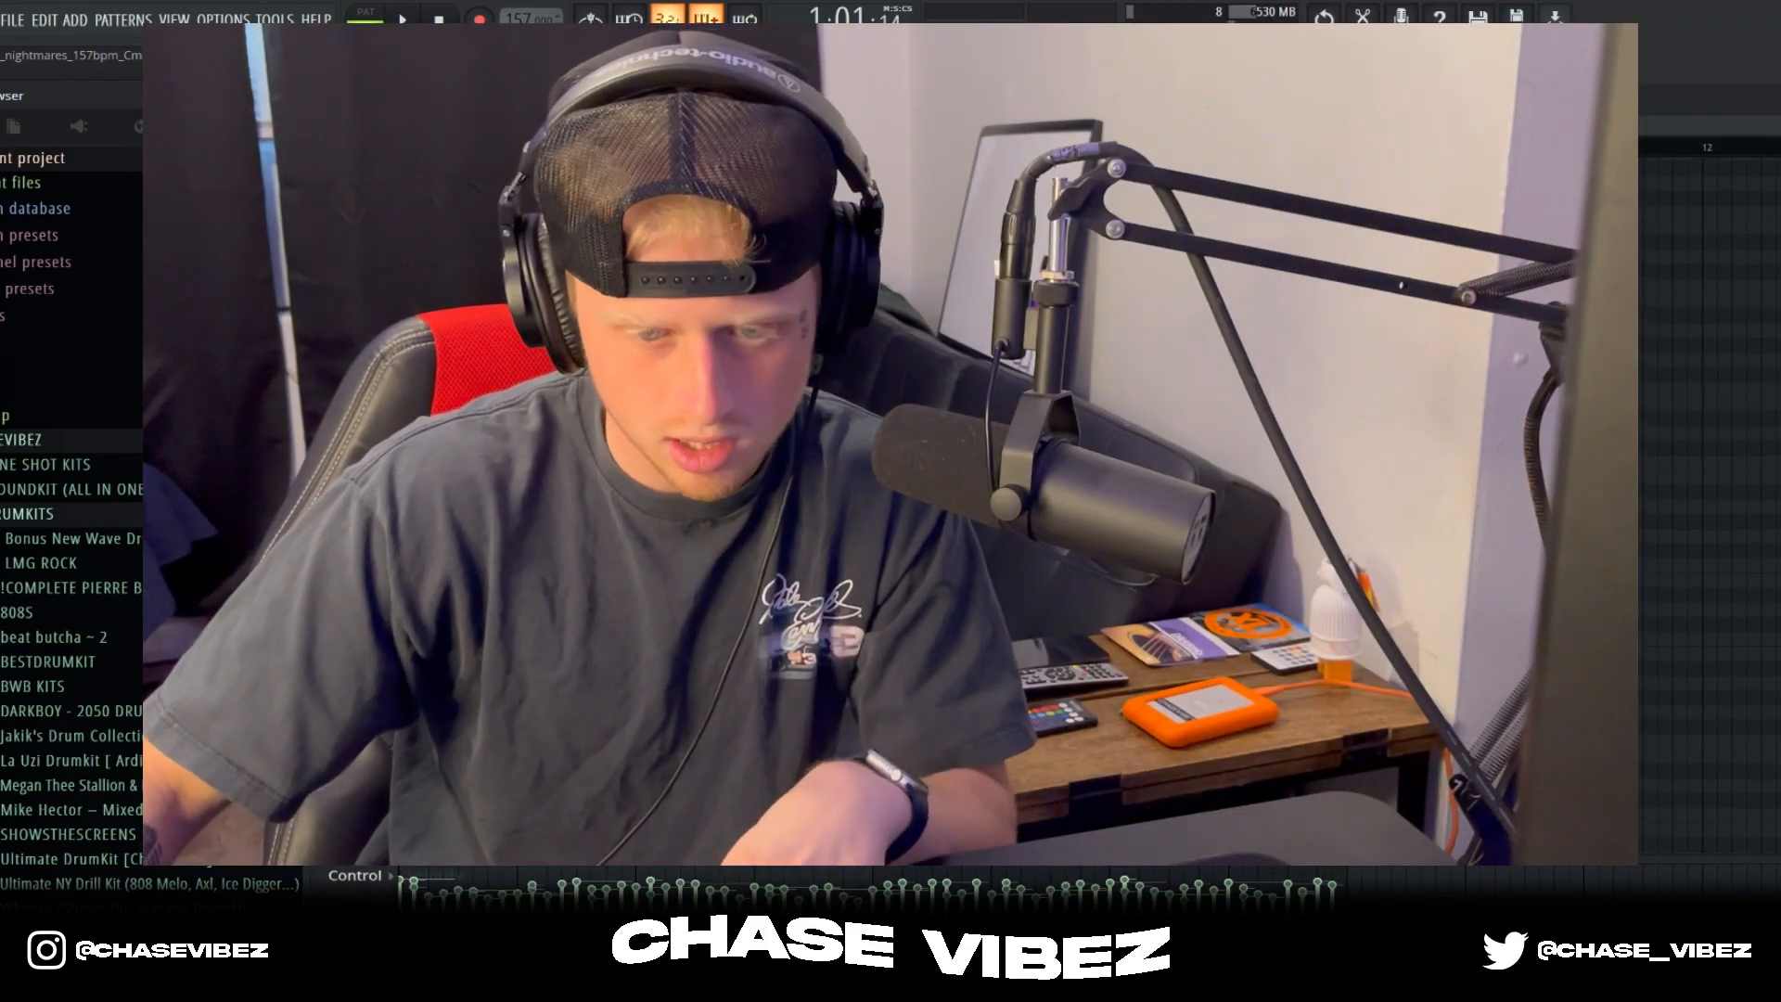
key(space)
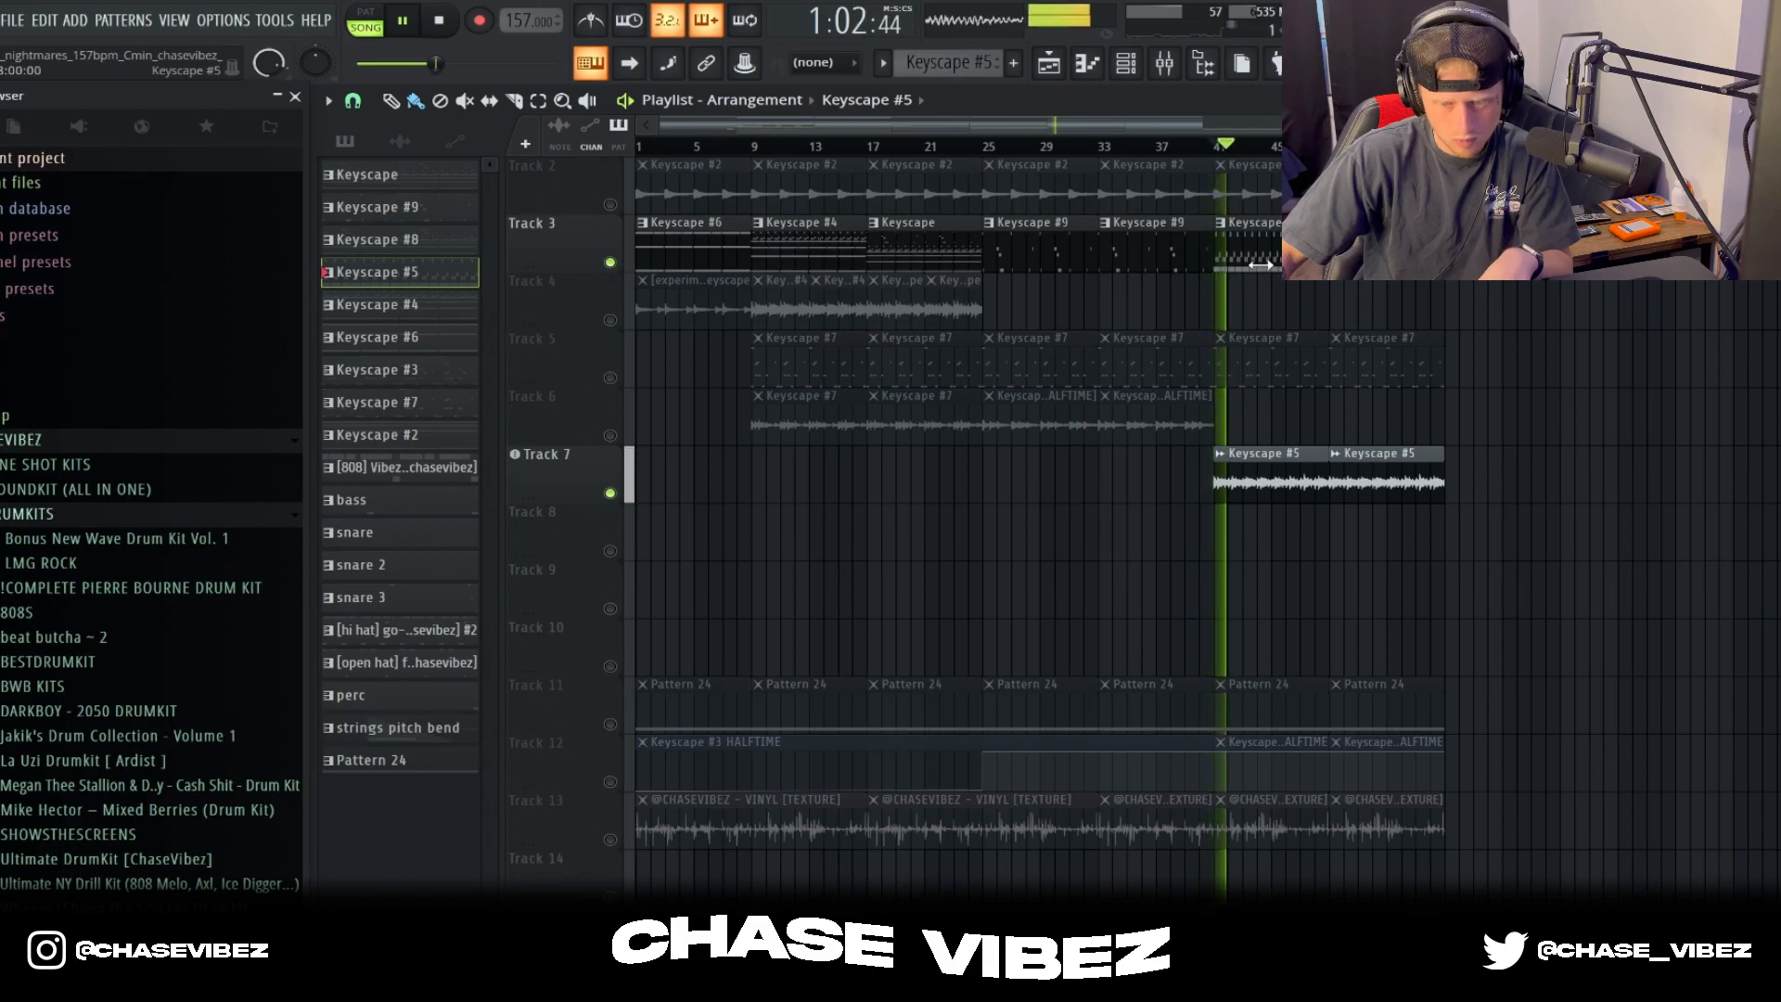
key(space)
Step: Move the playback position to the song start and solo the vinyl texture on Track 13
click(639, 146)
scroll(954, 525, down, 4)
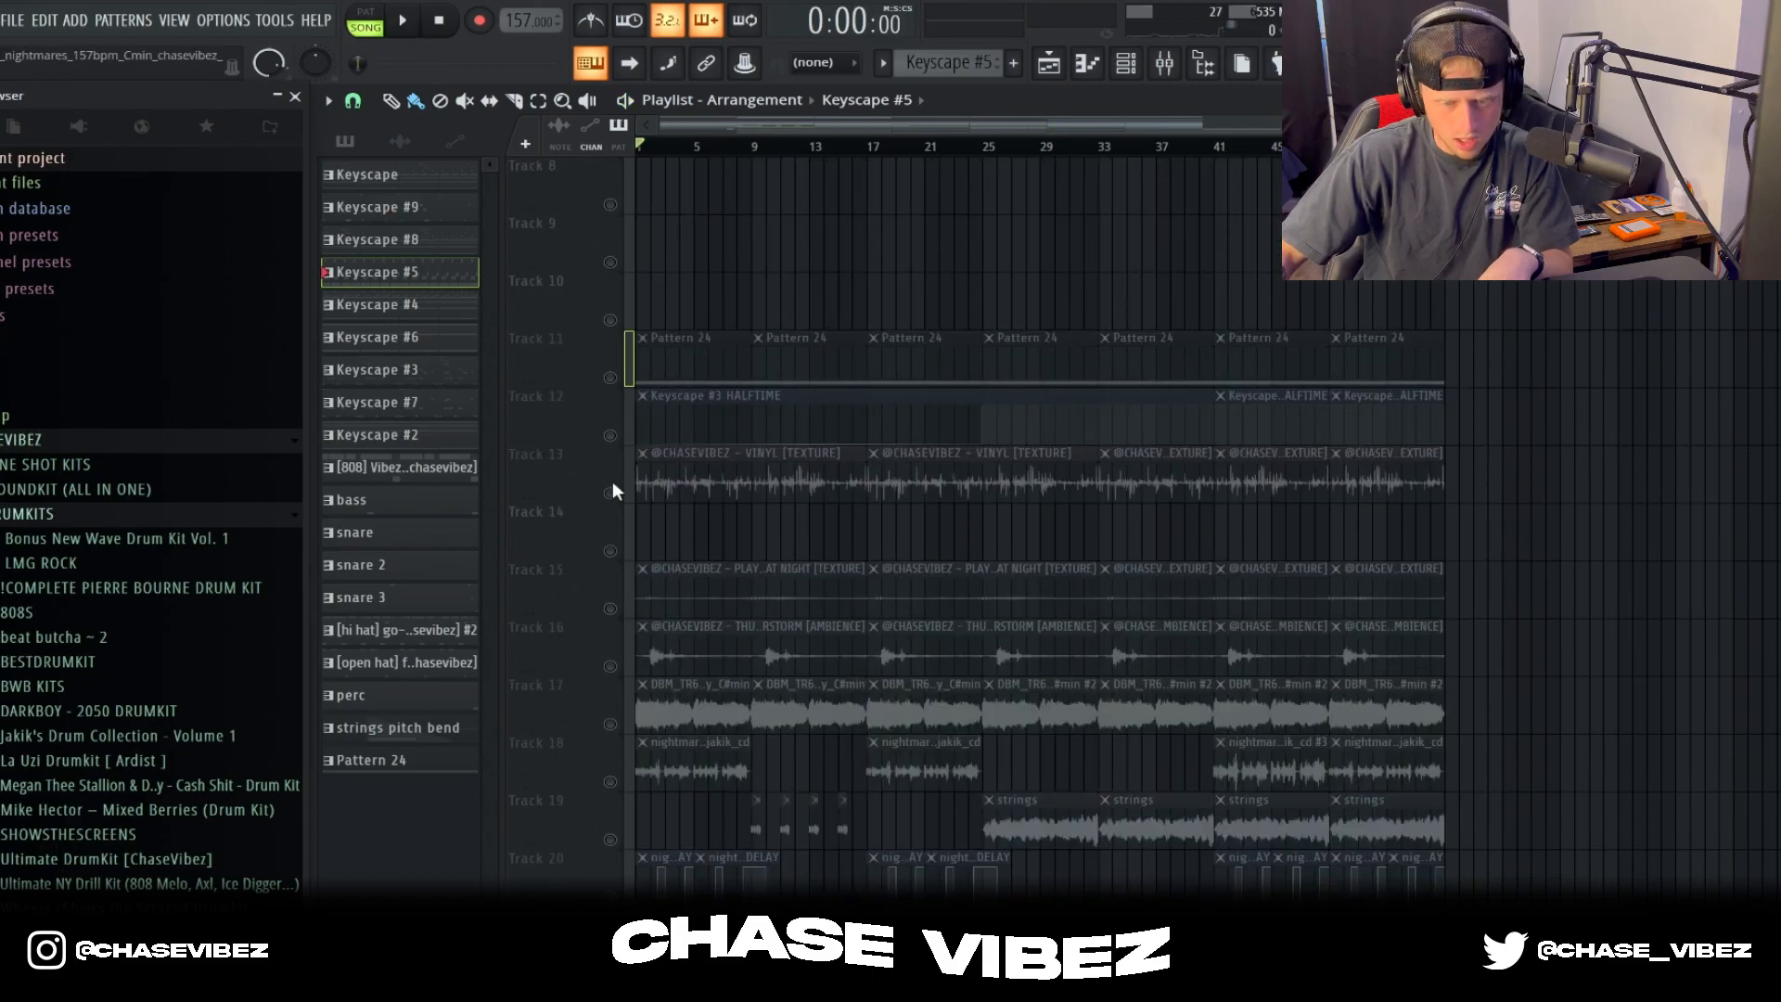
right_click(611, 490)
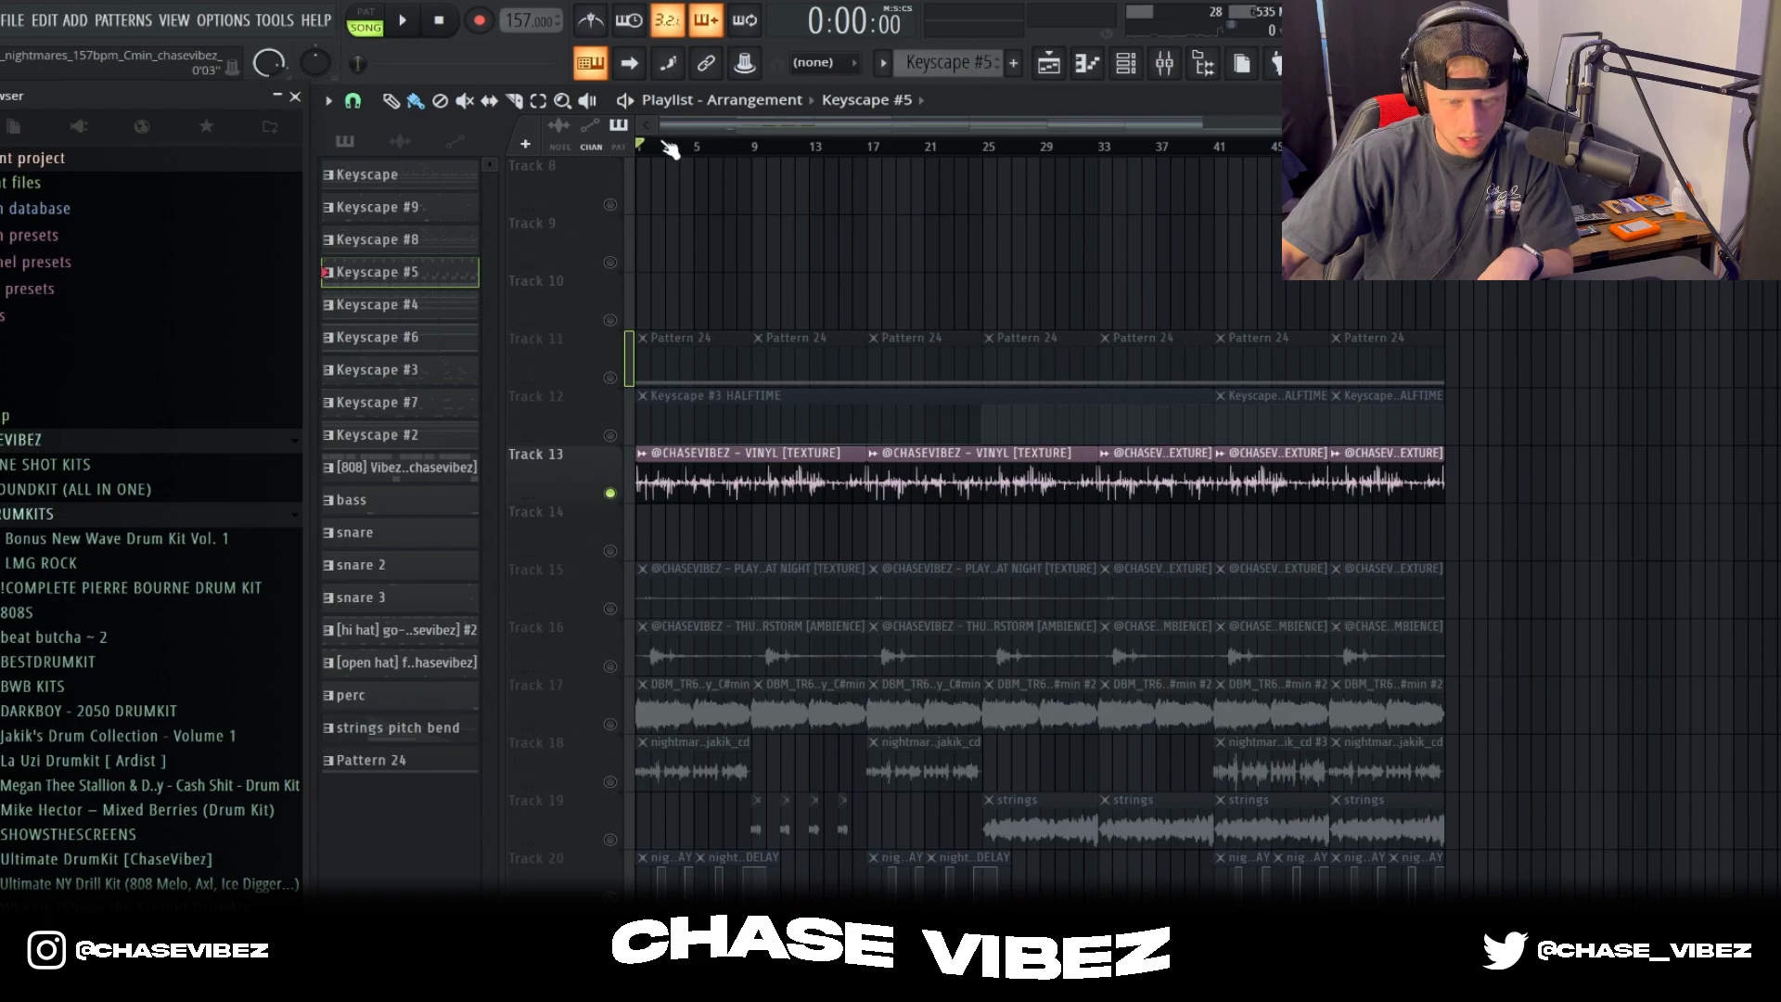
Step: Find the Classified one shot kit in the browser and open its TEXTURES, AMBIENCES & ACCENTS folder
scroll(738, 122, up, 3)
scroll(193, 473, down, 12)
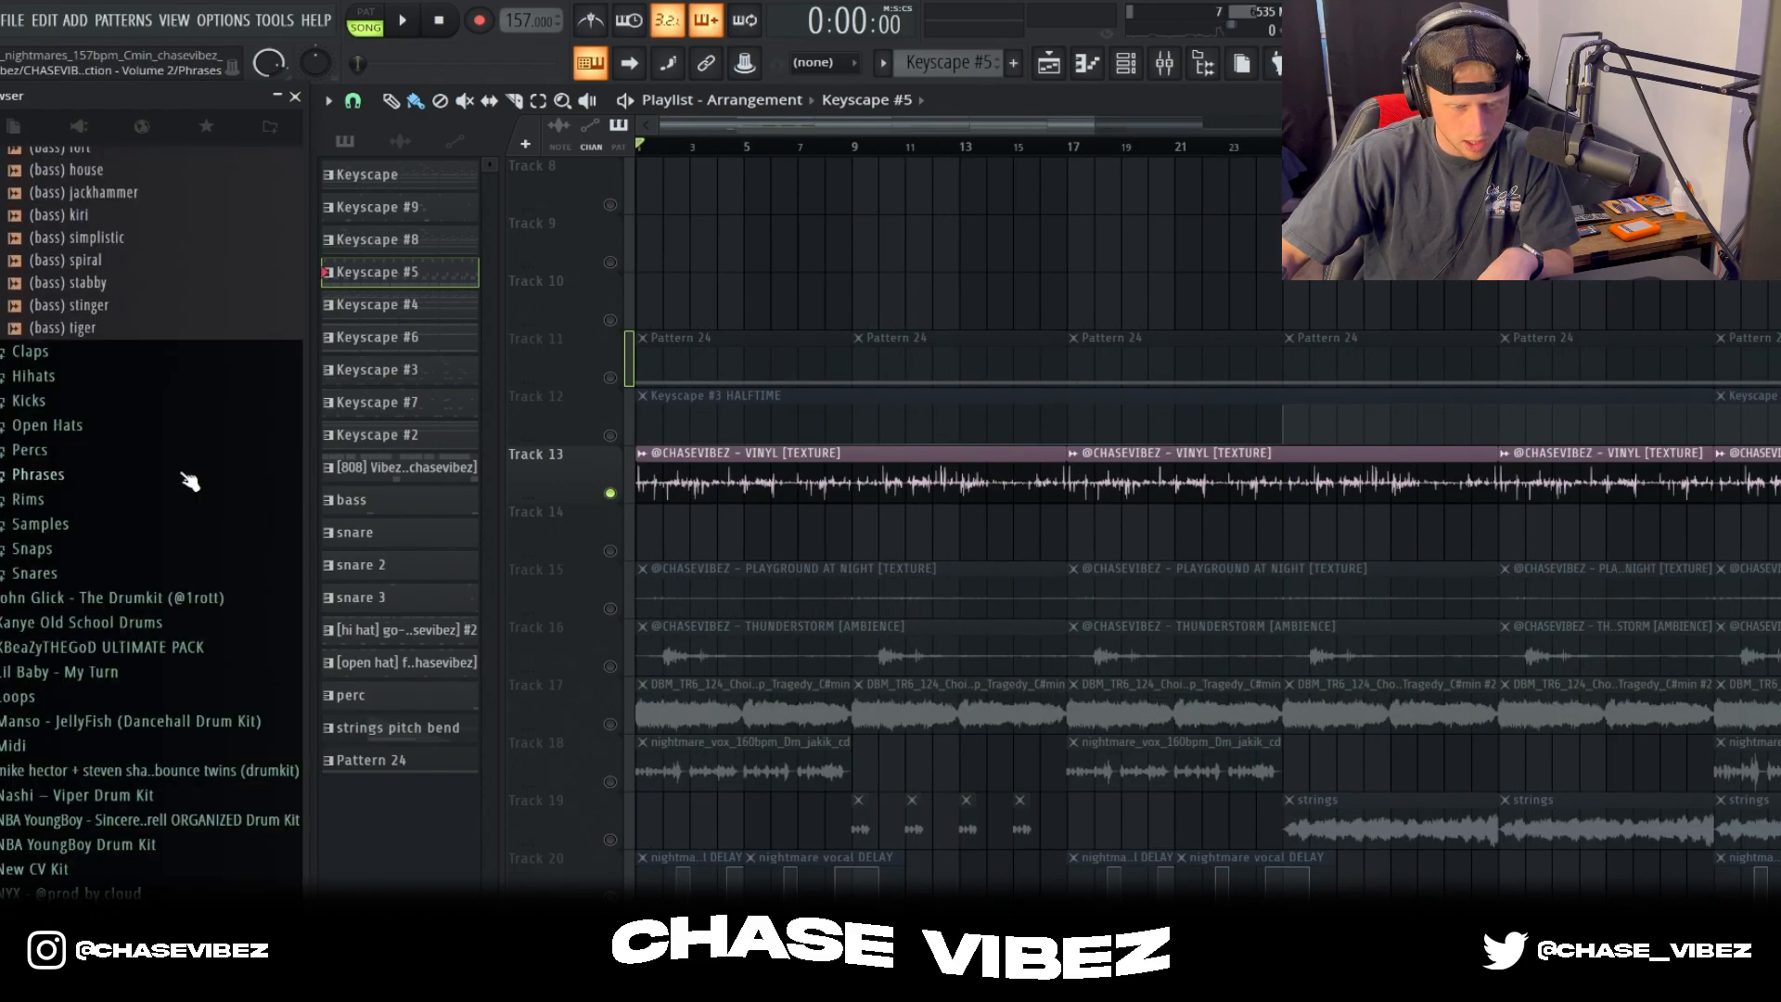
scroll(188, 477, up, 5)
click(151, 350)
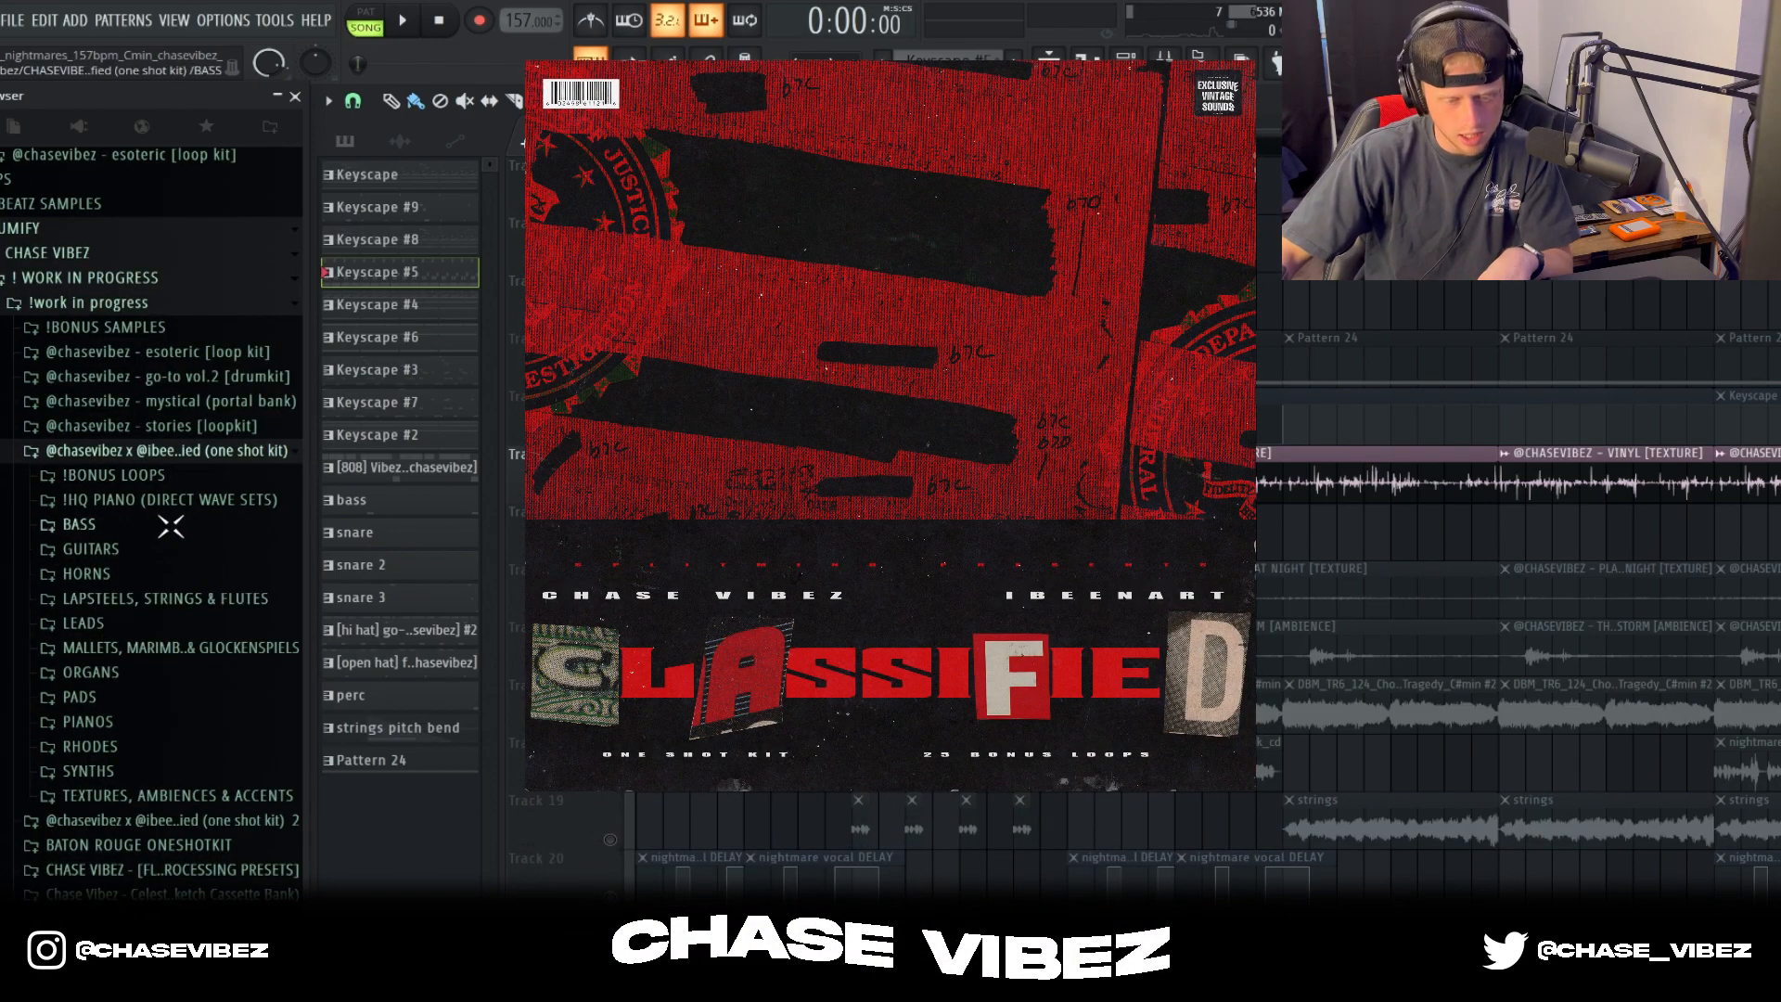
click(181, 795)
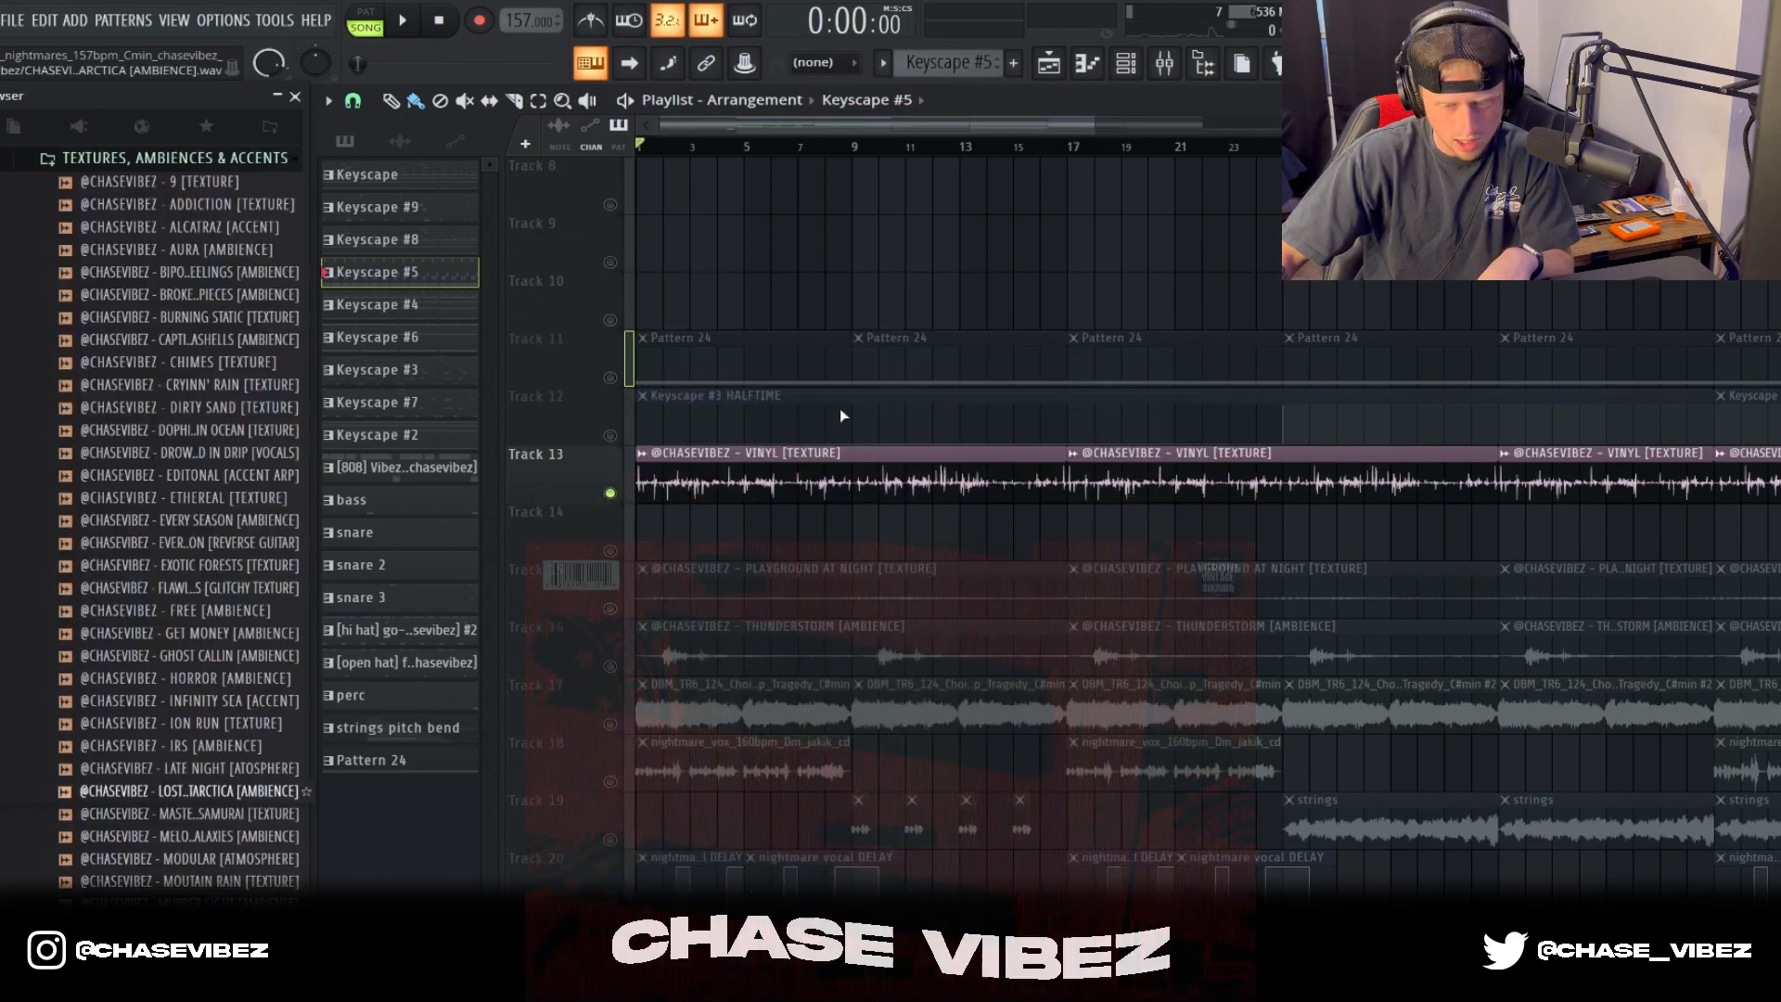
Step: Play the vinyl texture and unmute the Playground at Night, Thunderstorm and strings 1 note texture clips on Tracks 15, 16 and 22
key(space)
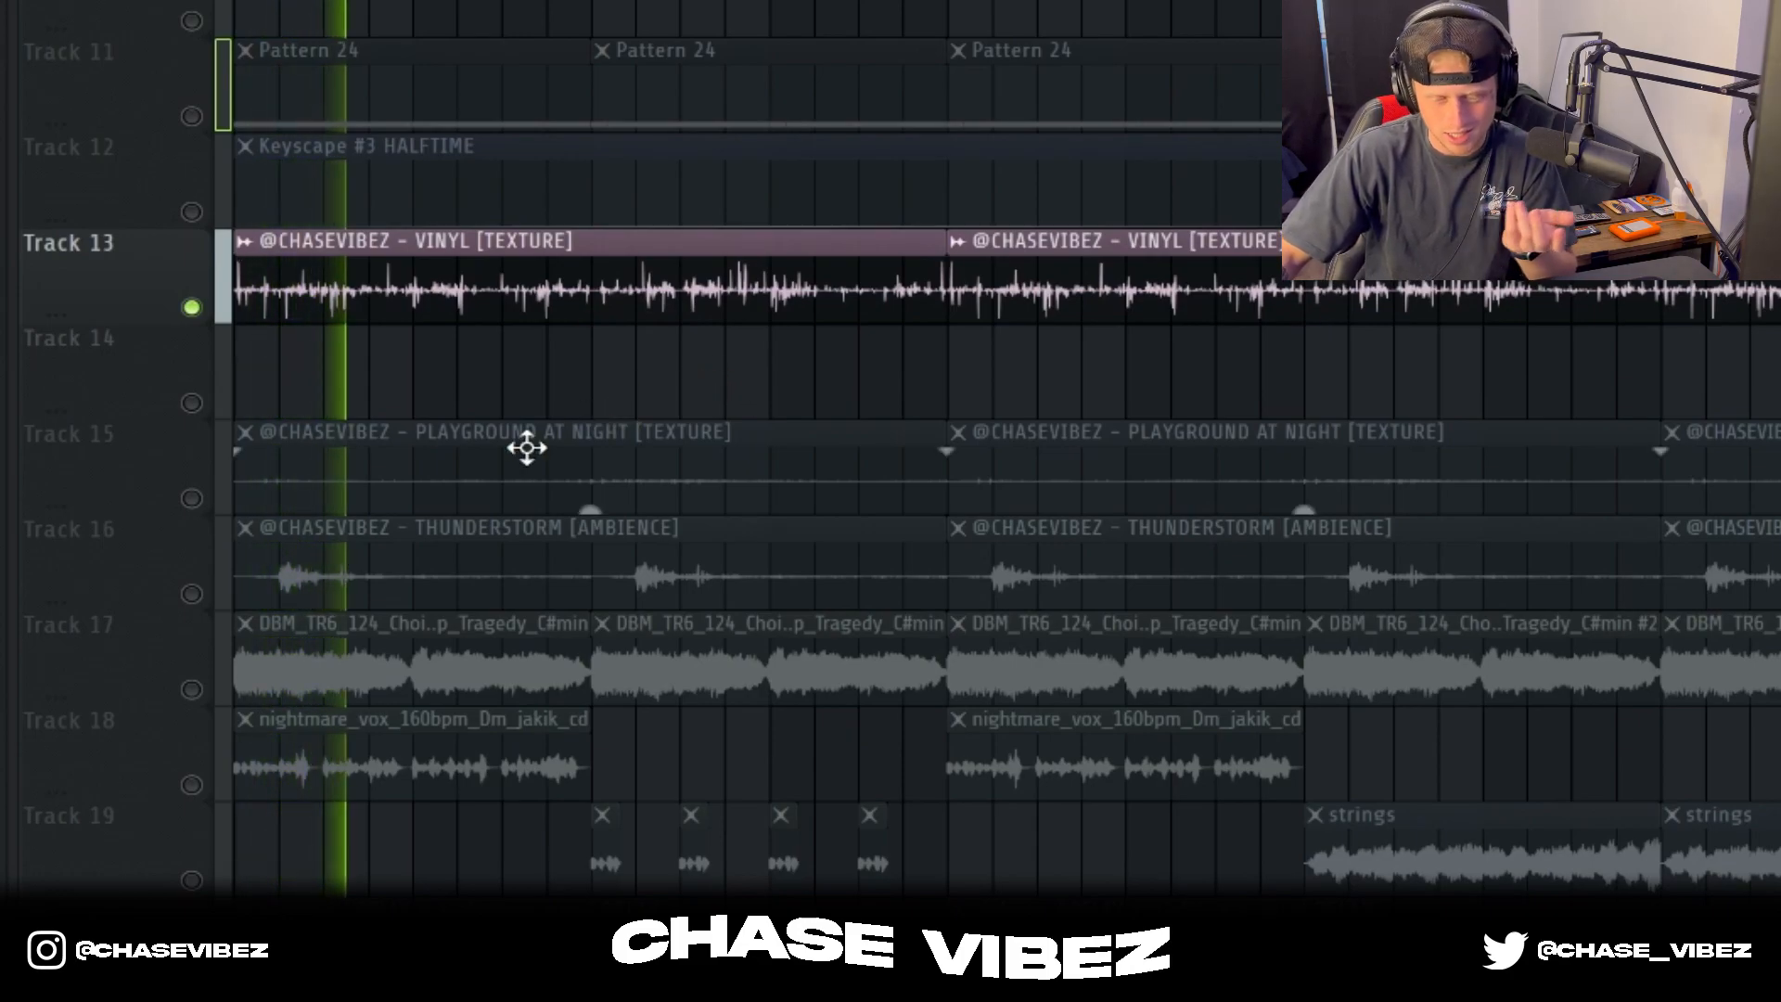
click(205, 501)
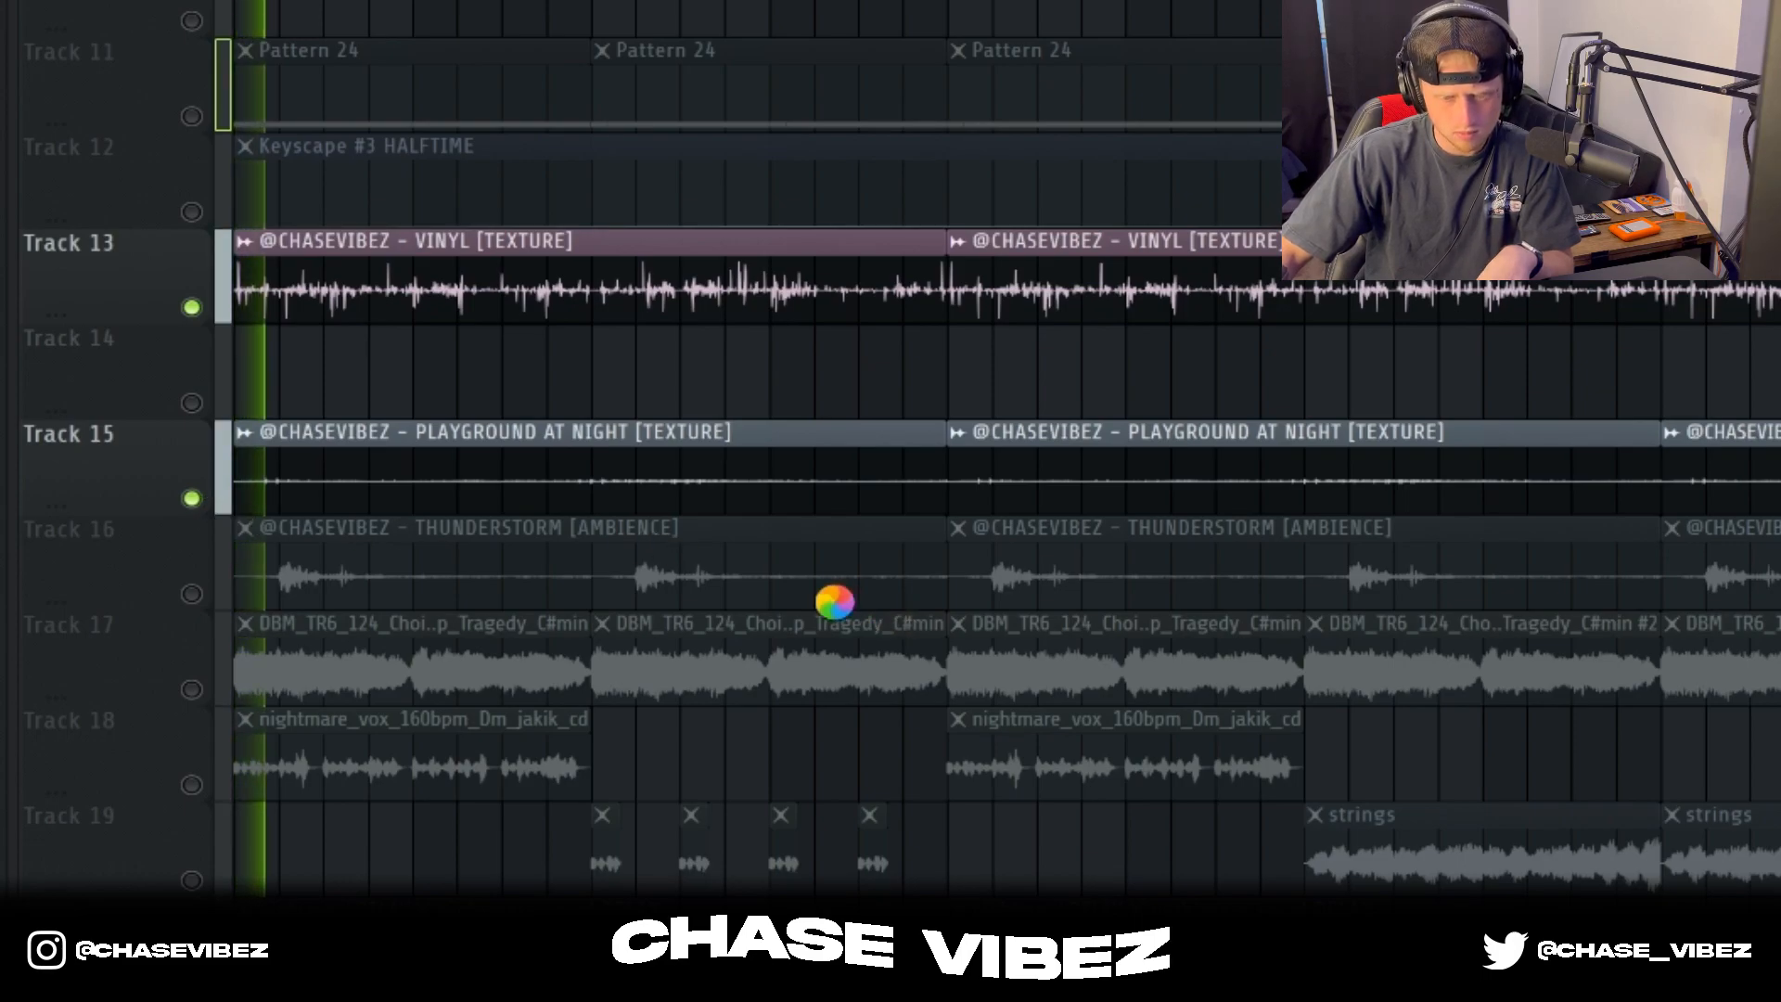
scroll(559, 517, down, 2)
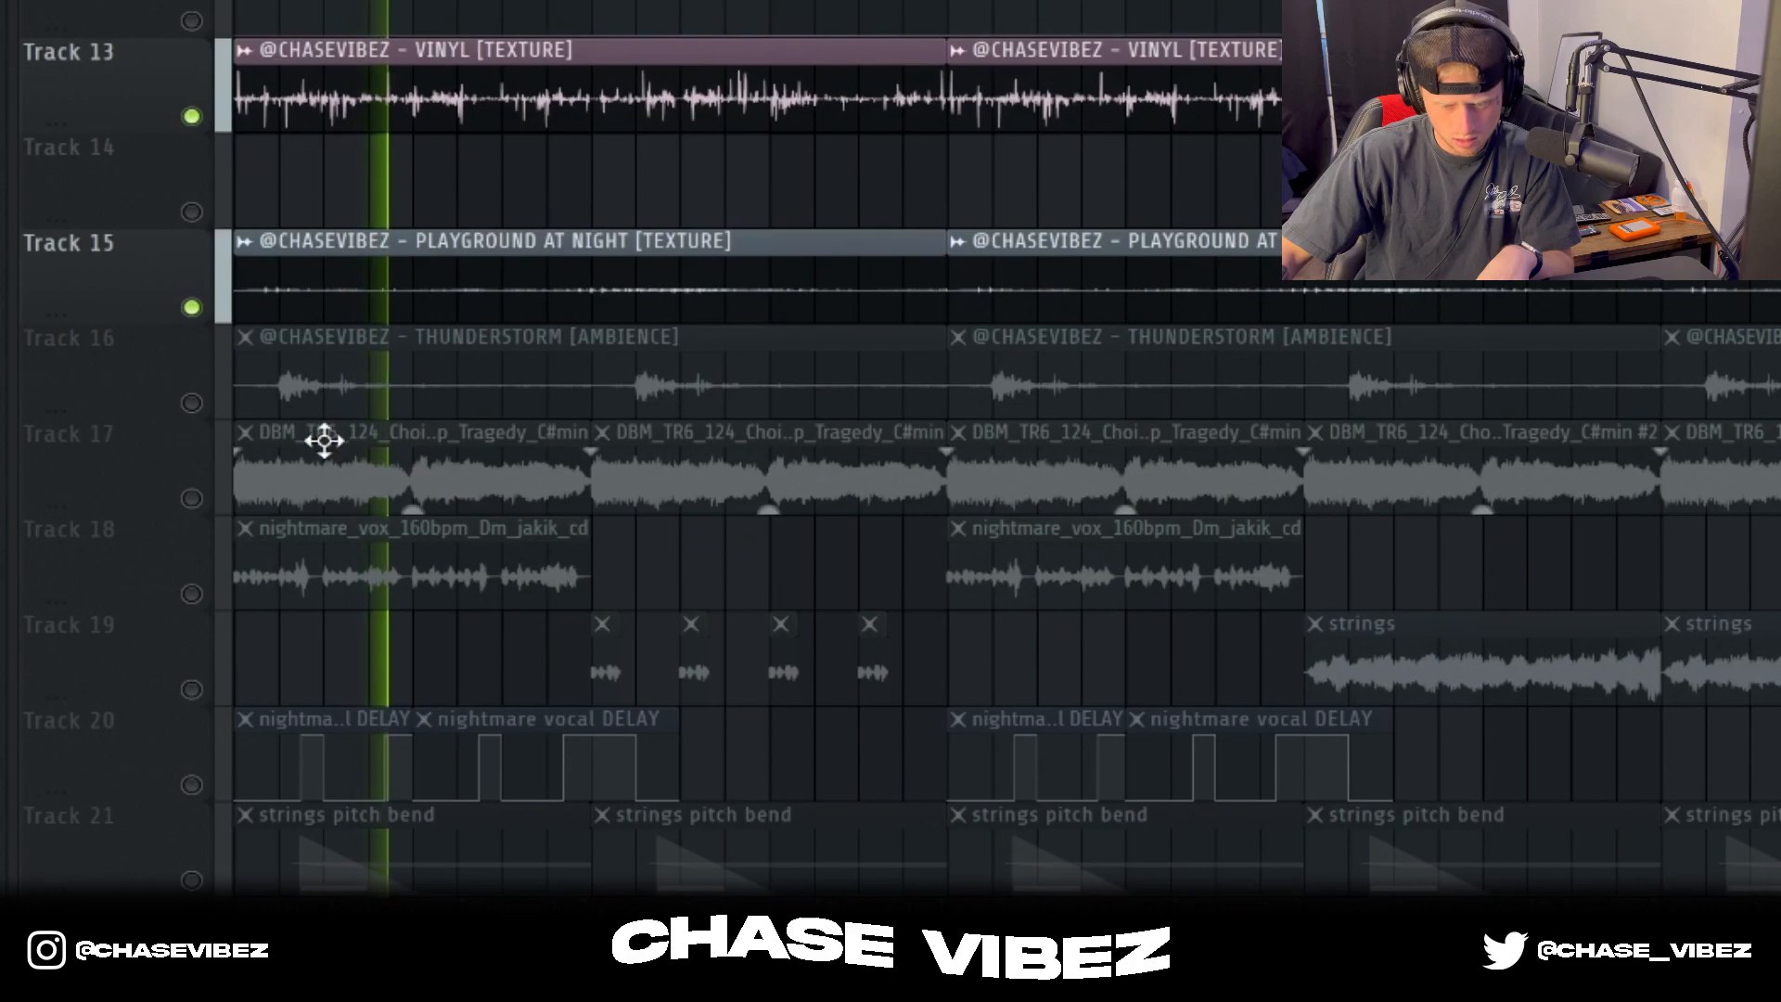
click(196, 403)
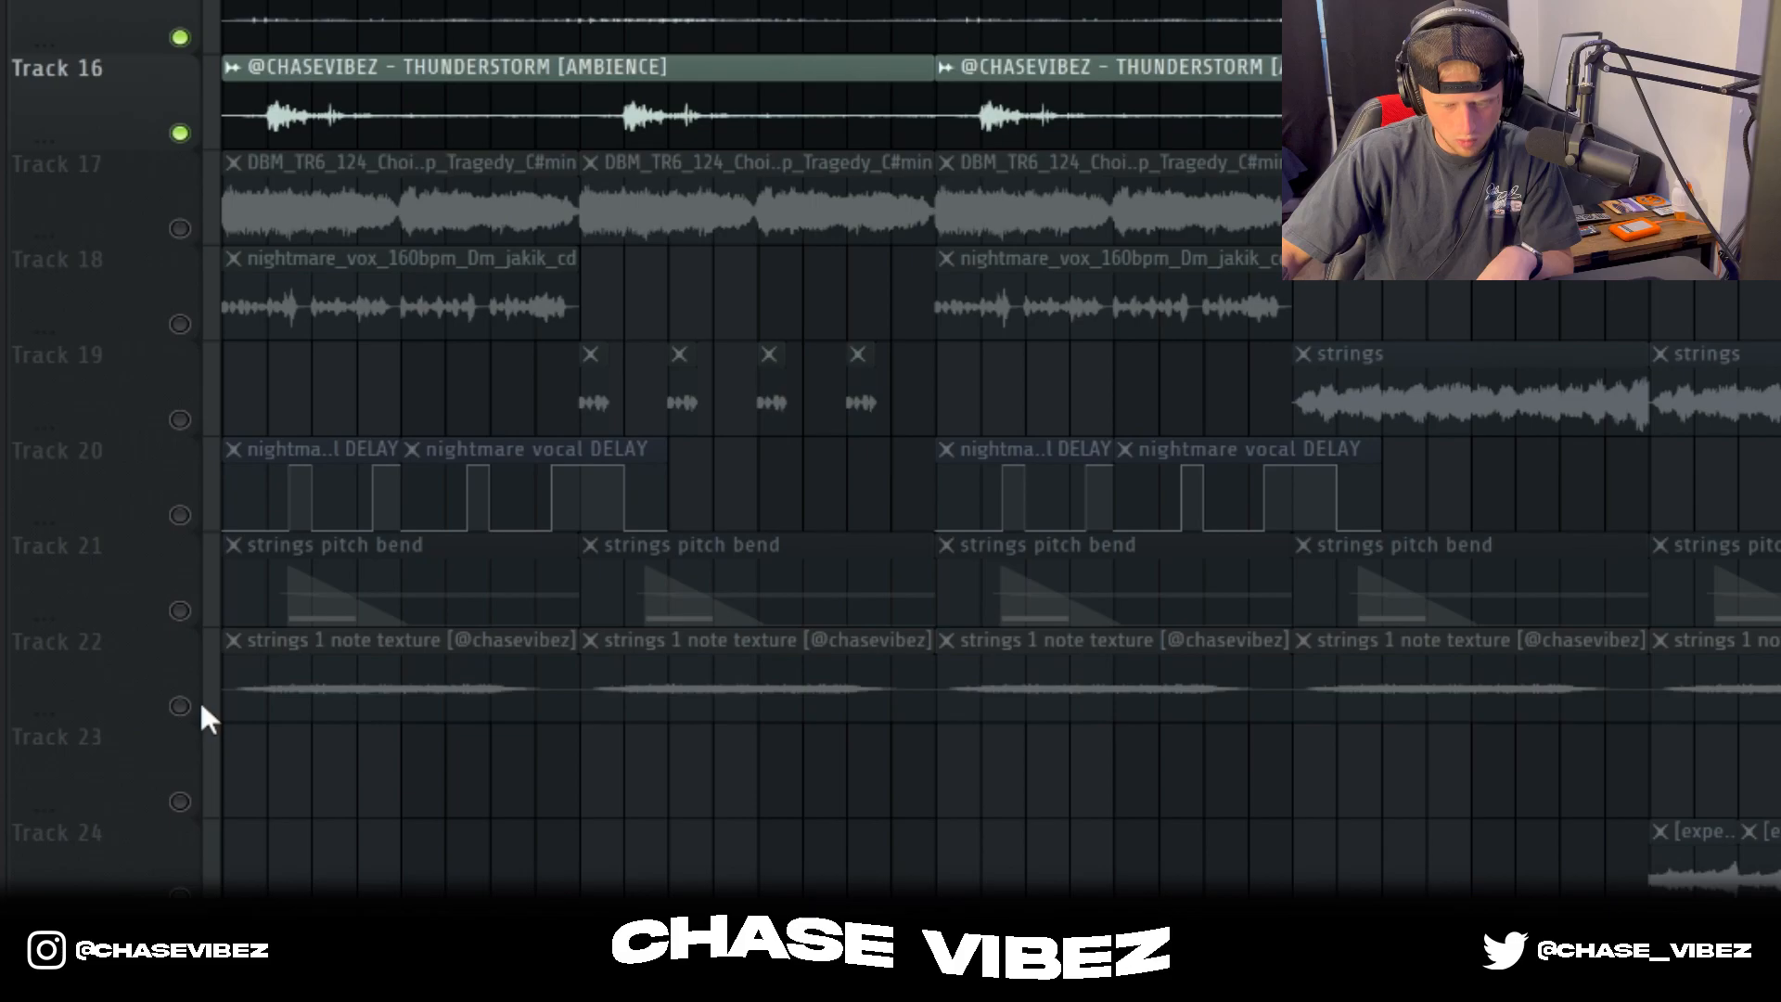
click(180, 705)
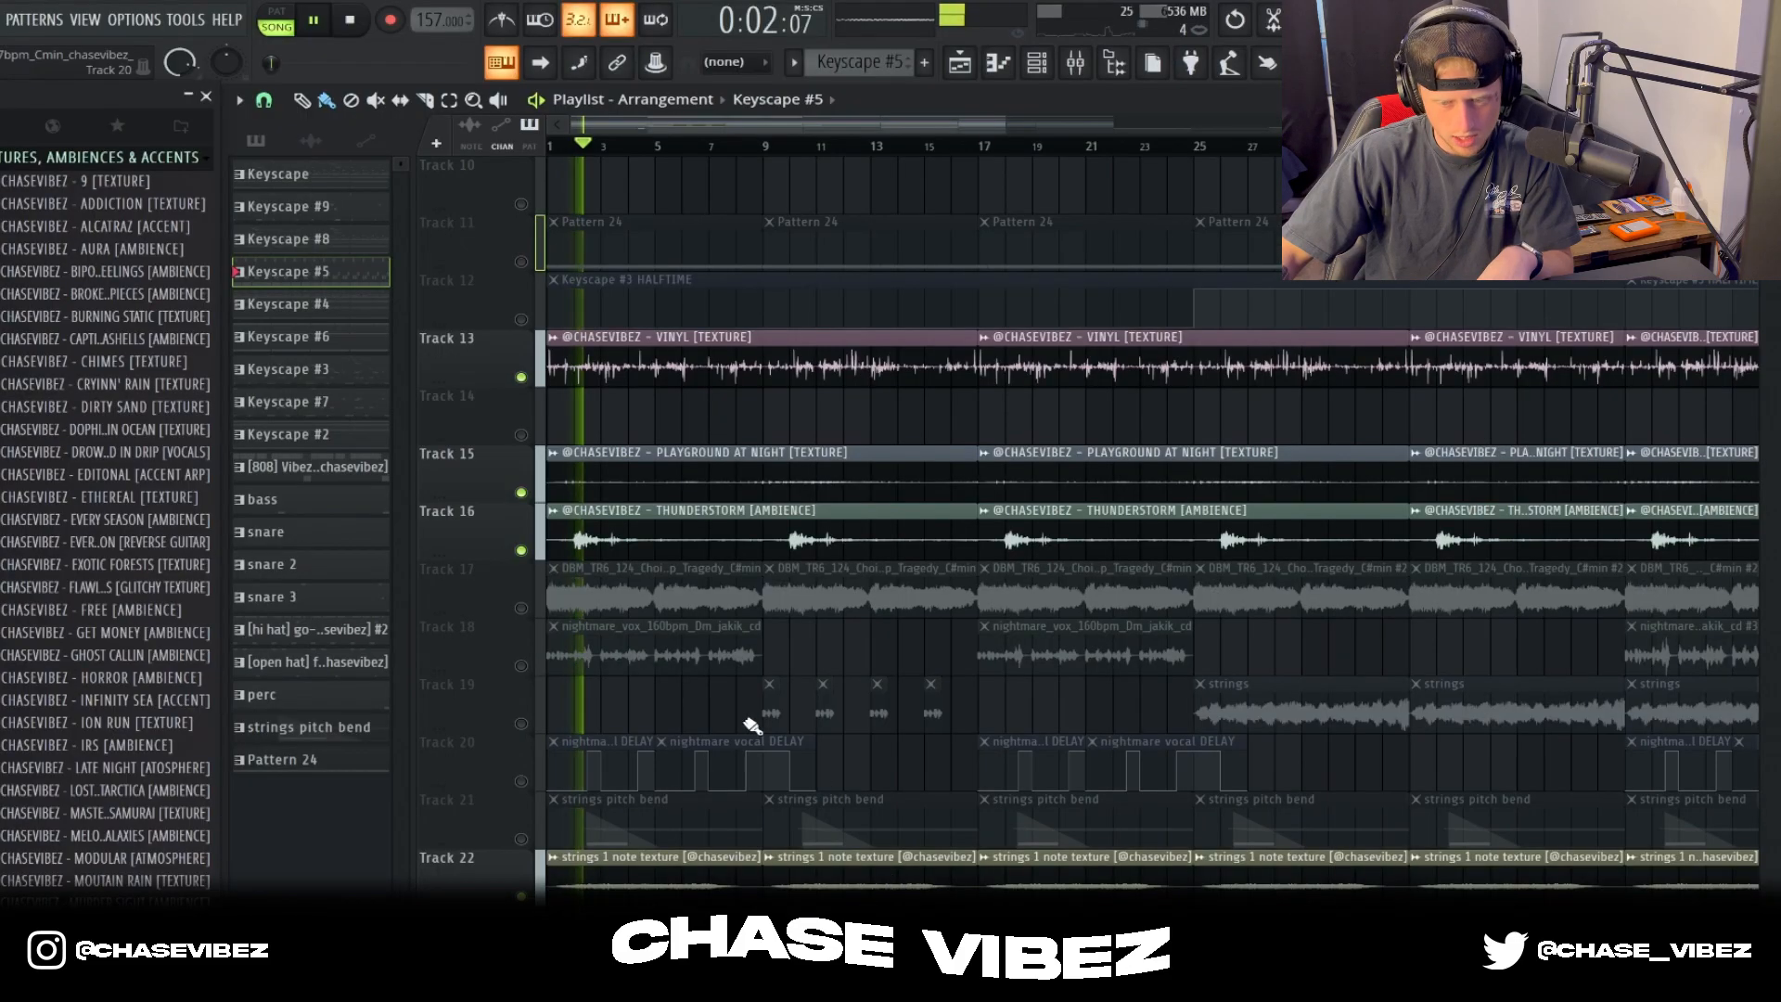
Step: Unmute Tracks 1 to 6 plus Tracks 11 and 12, and play them from the start with the textures
scroll(751, 724, up, 5)
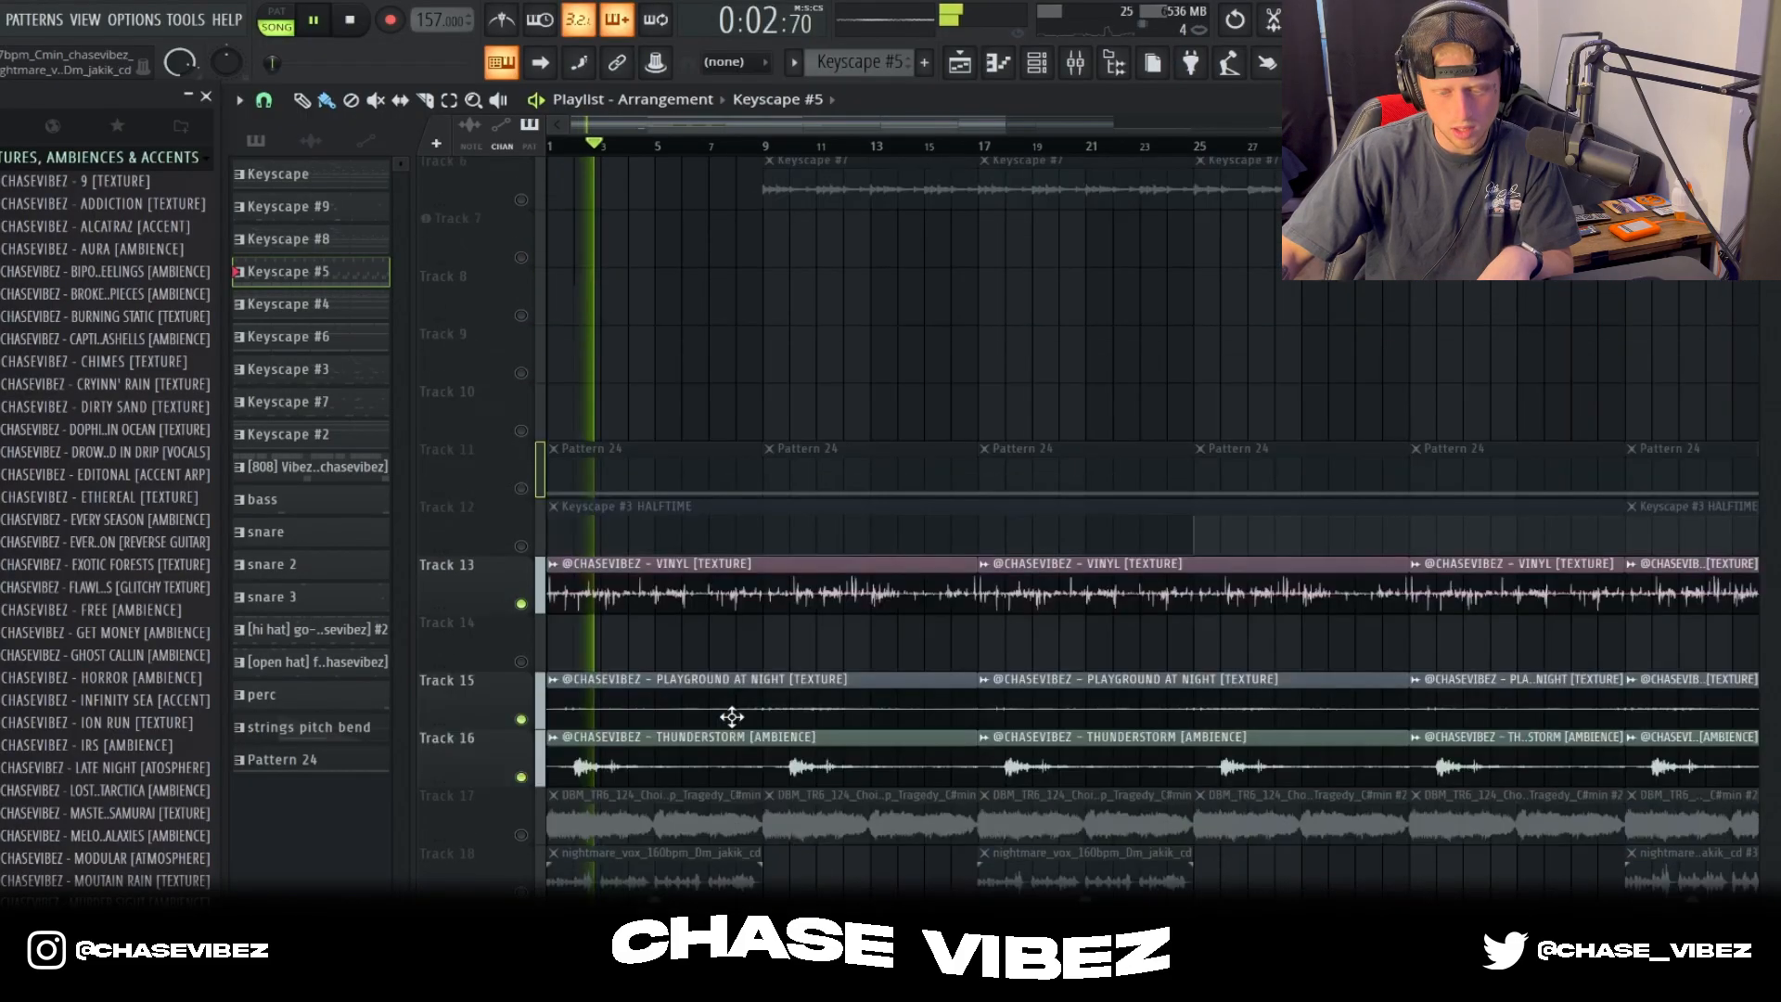
drag(520, 491, 520, 203)
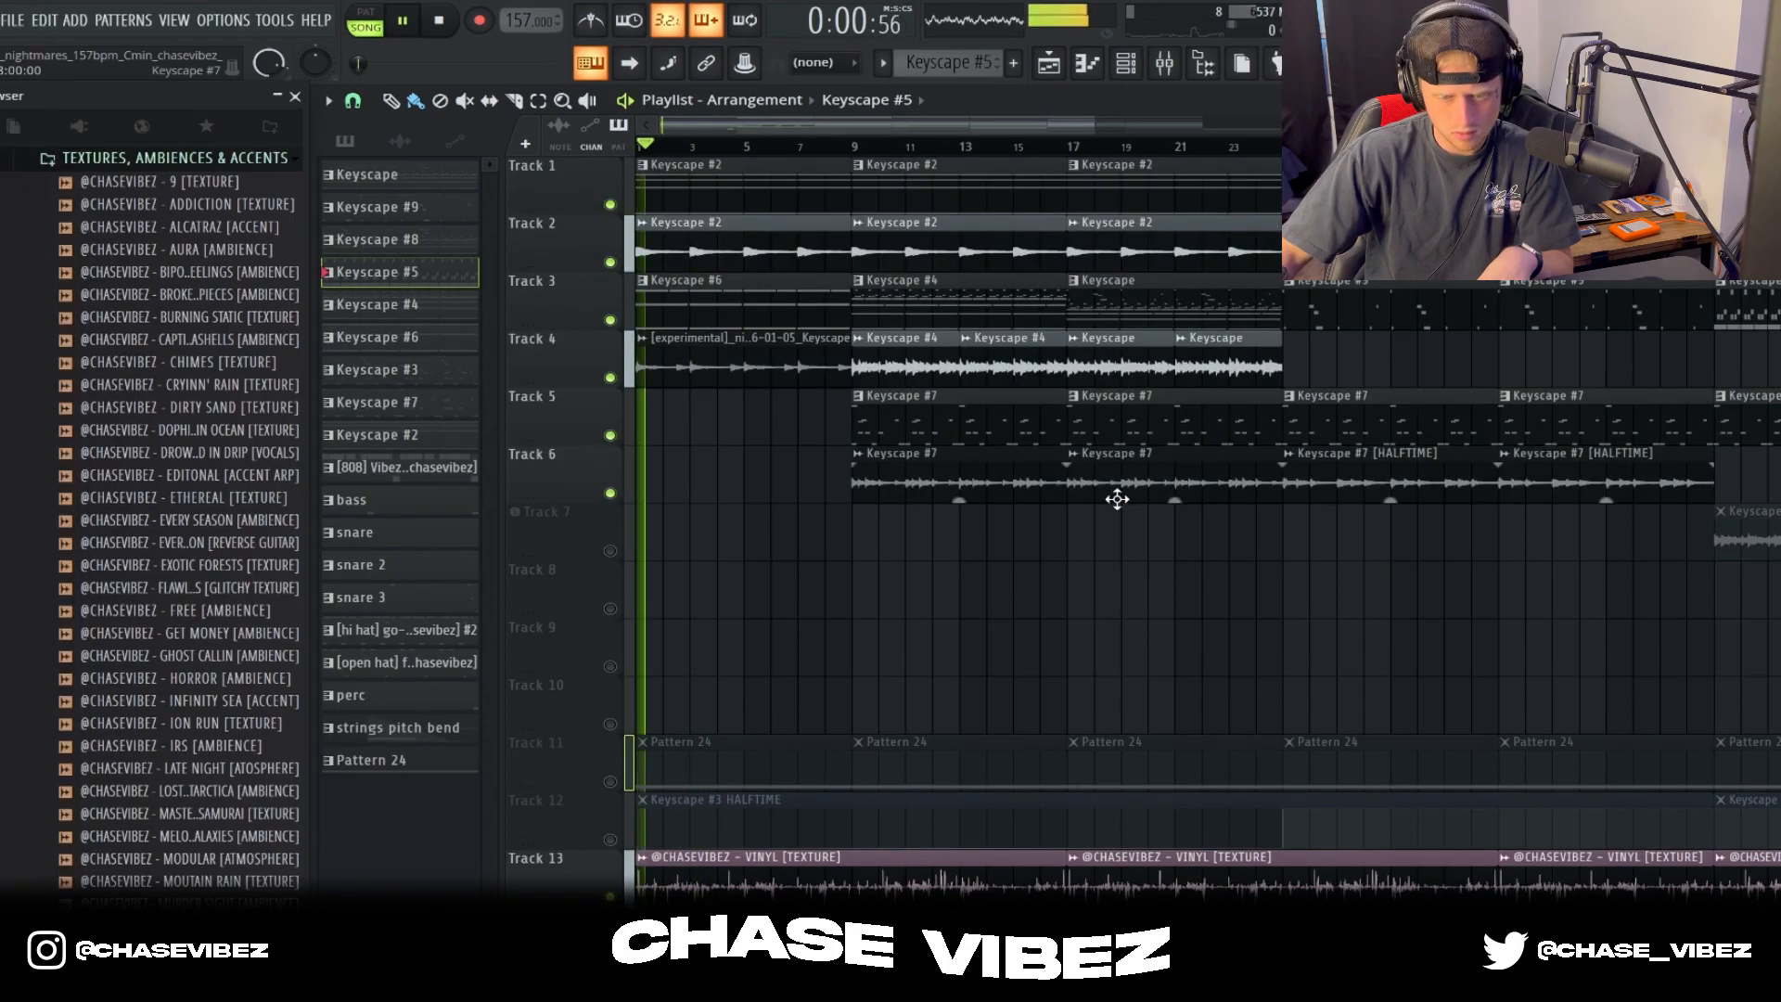
scroll(1165, 509, down, 5)
scroll(1159, 507, down, 1)
click(611, 378)
click(610, 435)
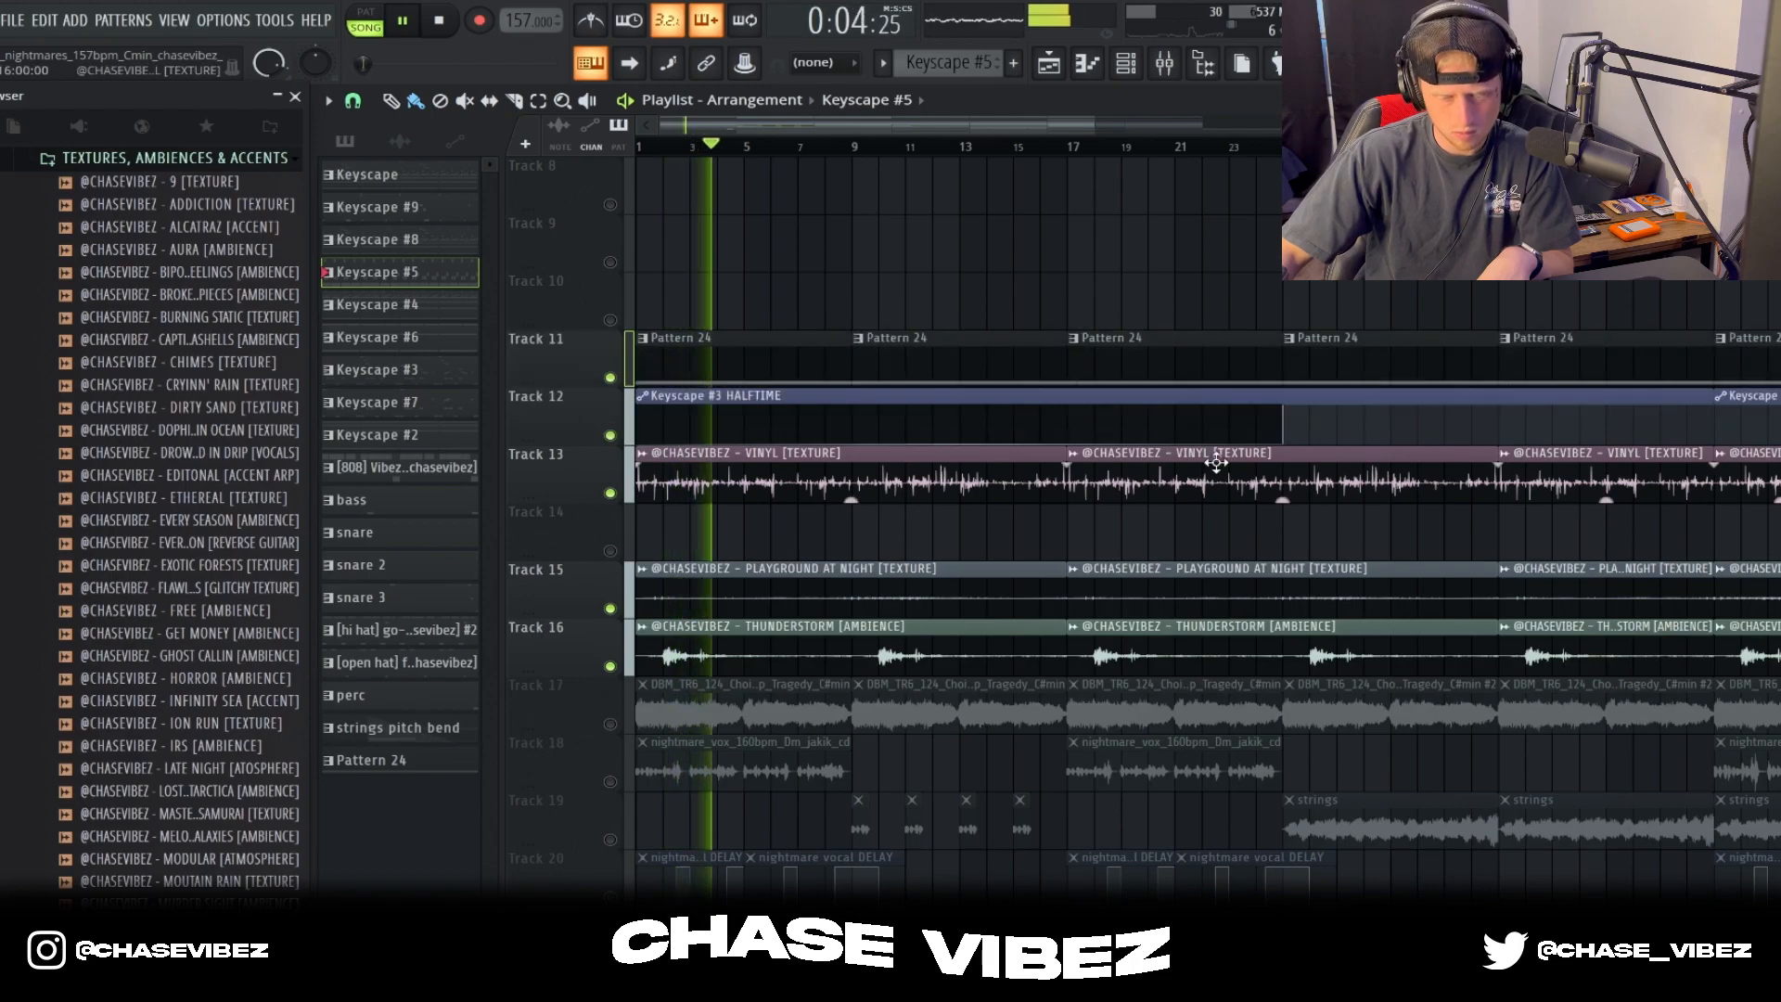
Step: Keep listening to the layered tracks, stop playback, and unmute the nightmare_vox clips on Track 18
scroll(1226, 527, down, 2)
scroll(1227, 527, down, 1)
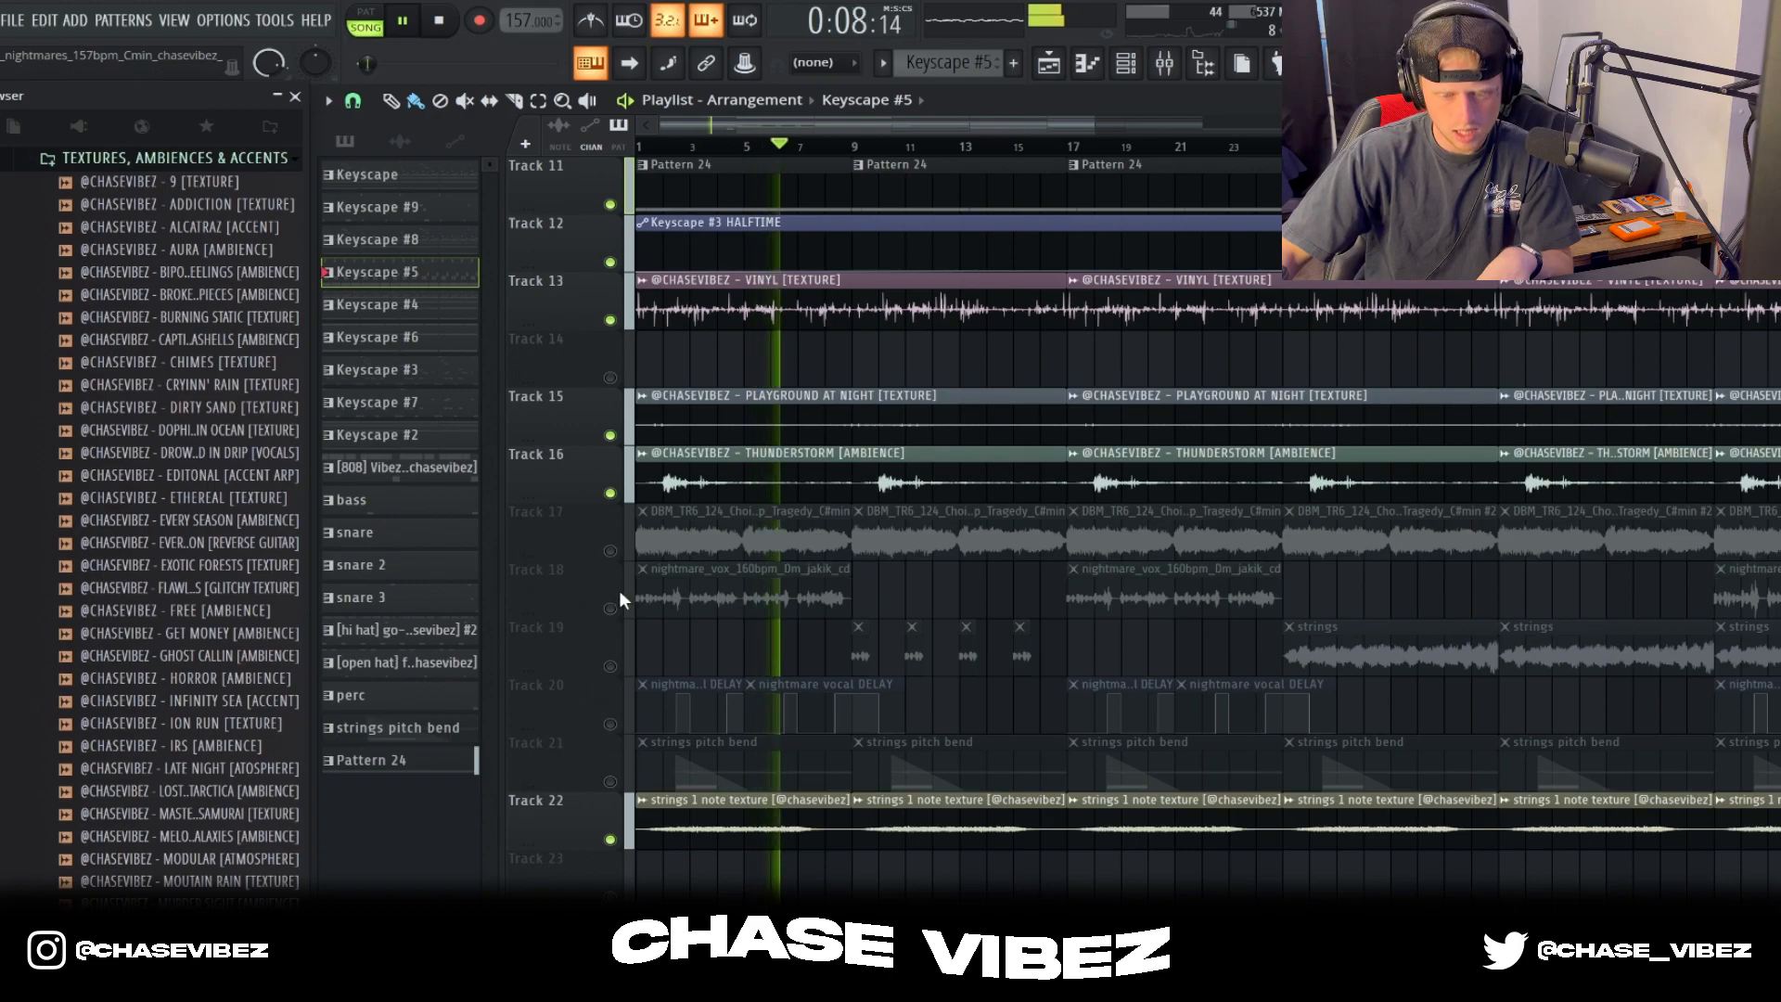
scroll(888, 603, up, 1)
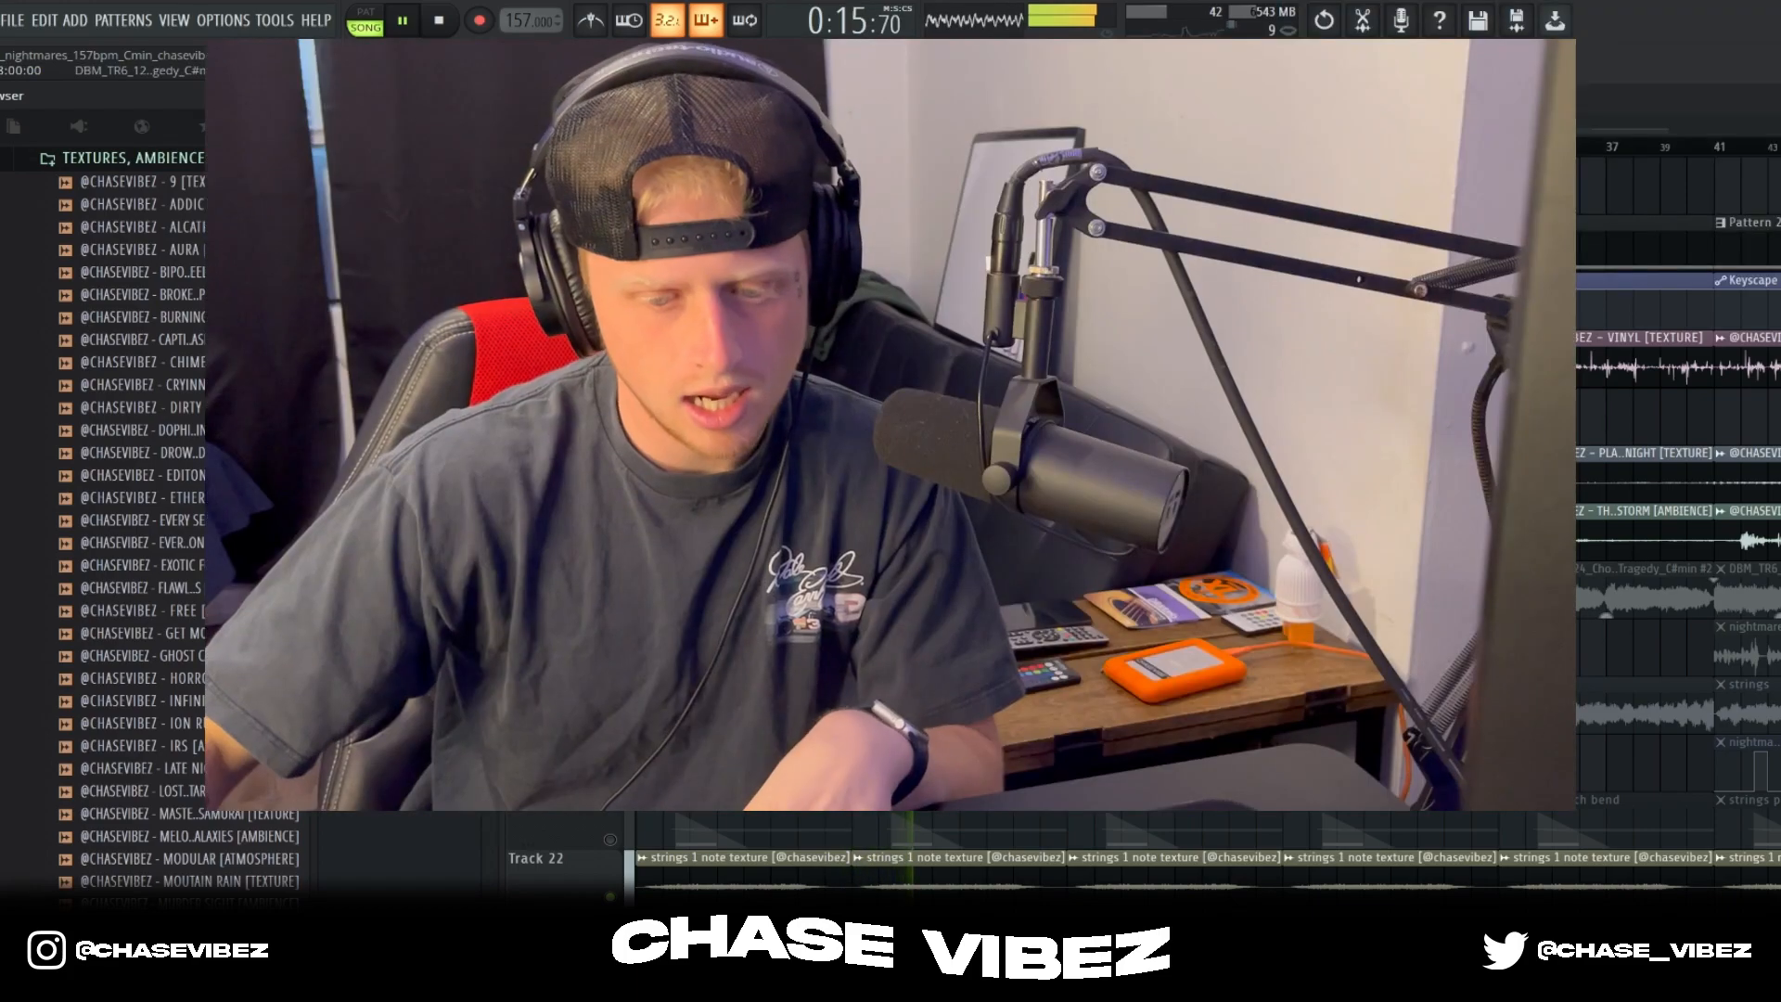
key(space)
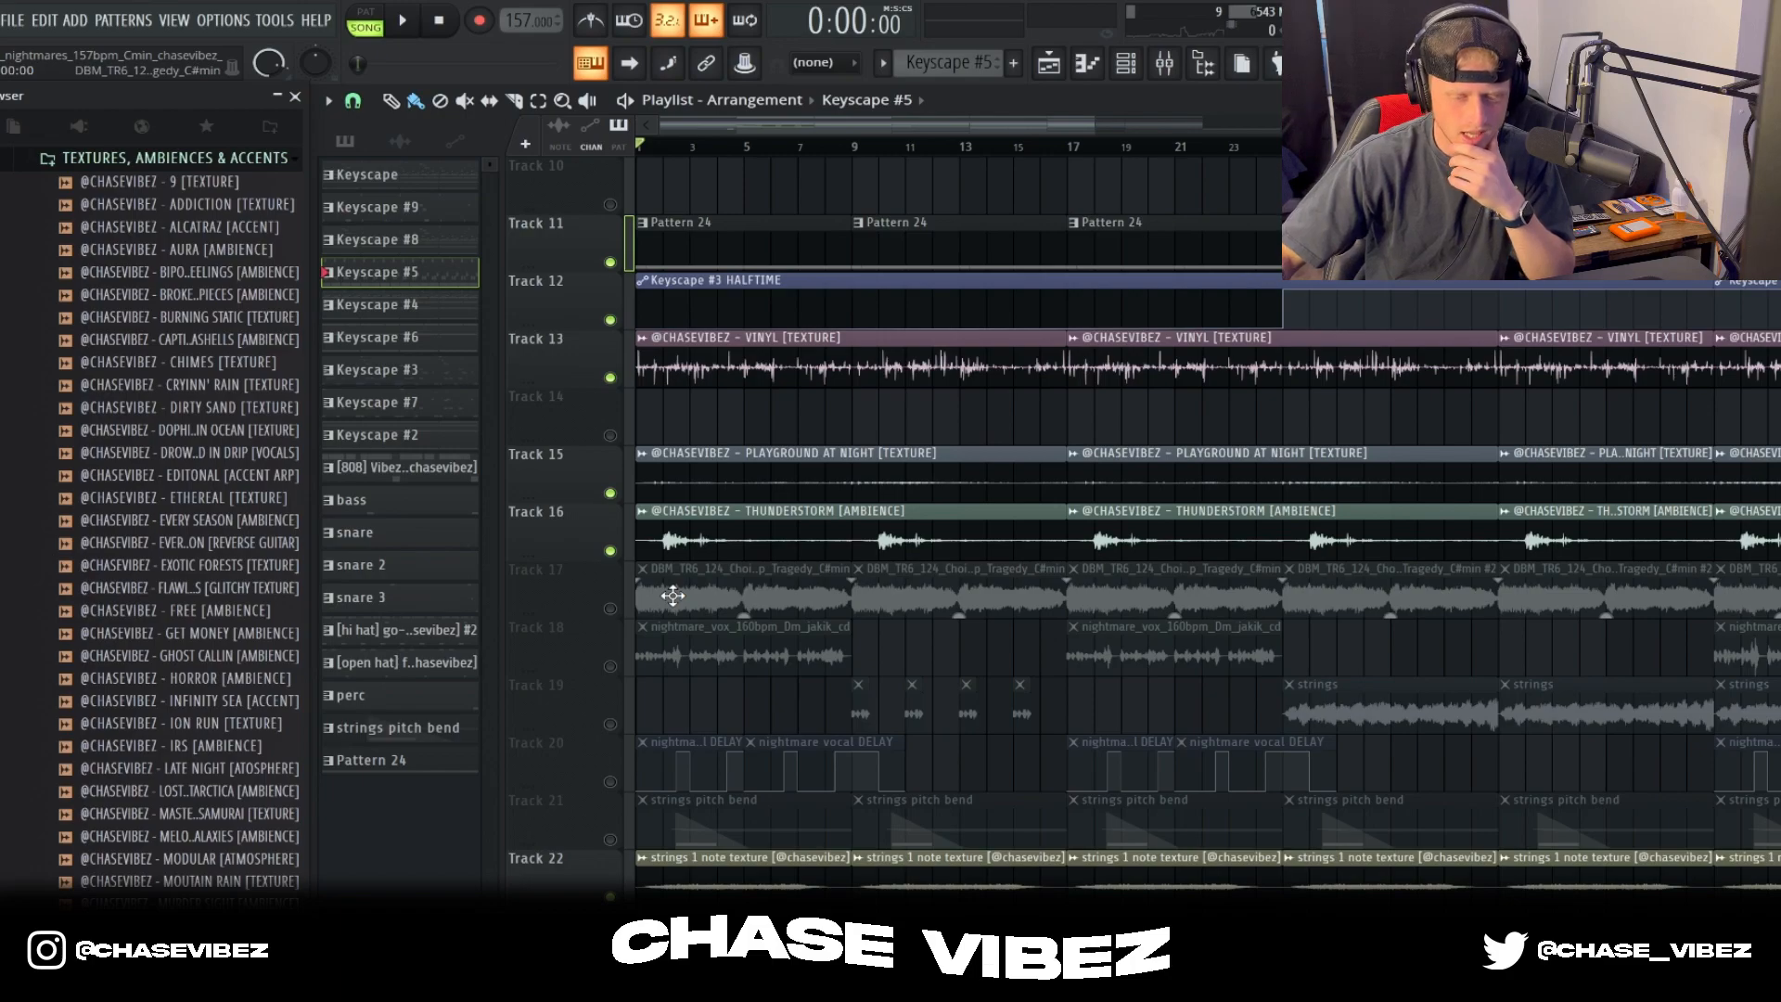
click(610, 666)
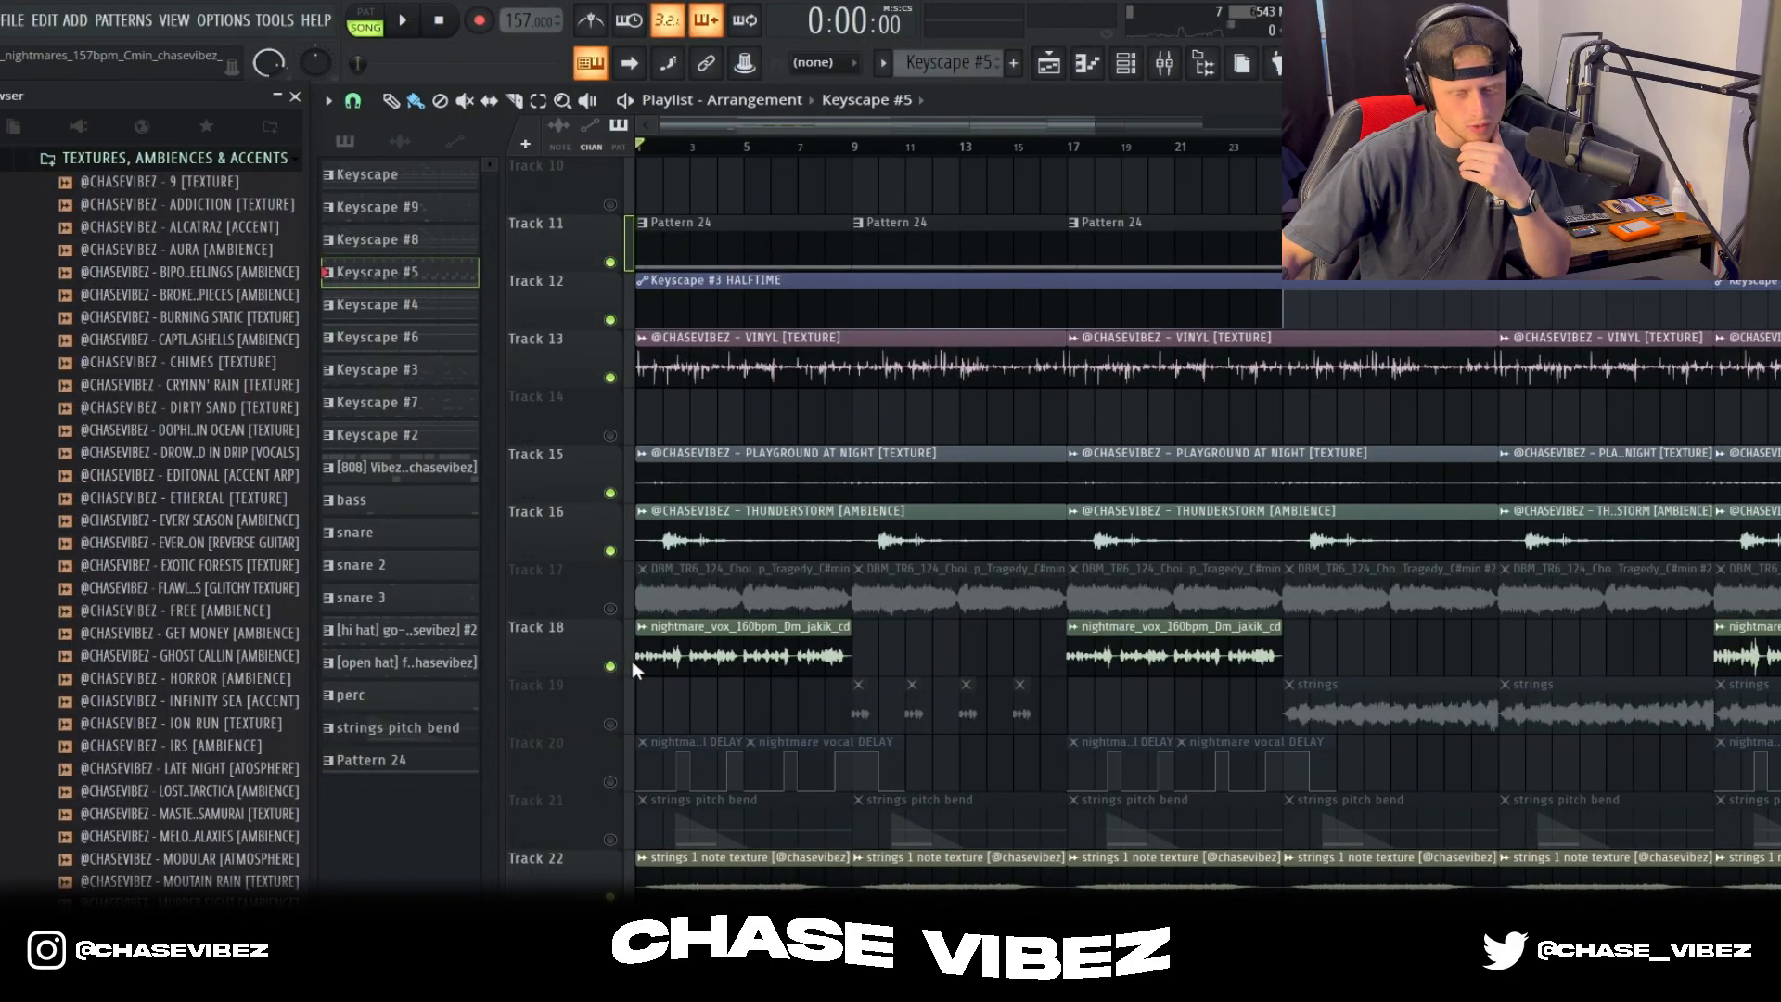
Step: Play the layered arrangement from the start with the nightmare_vox clips on Track 18 included
scroll(674, 134, up, 6)
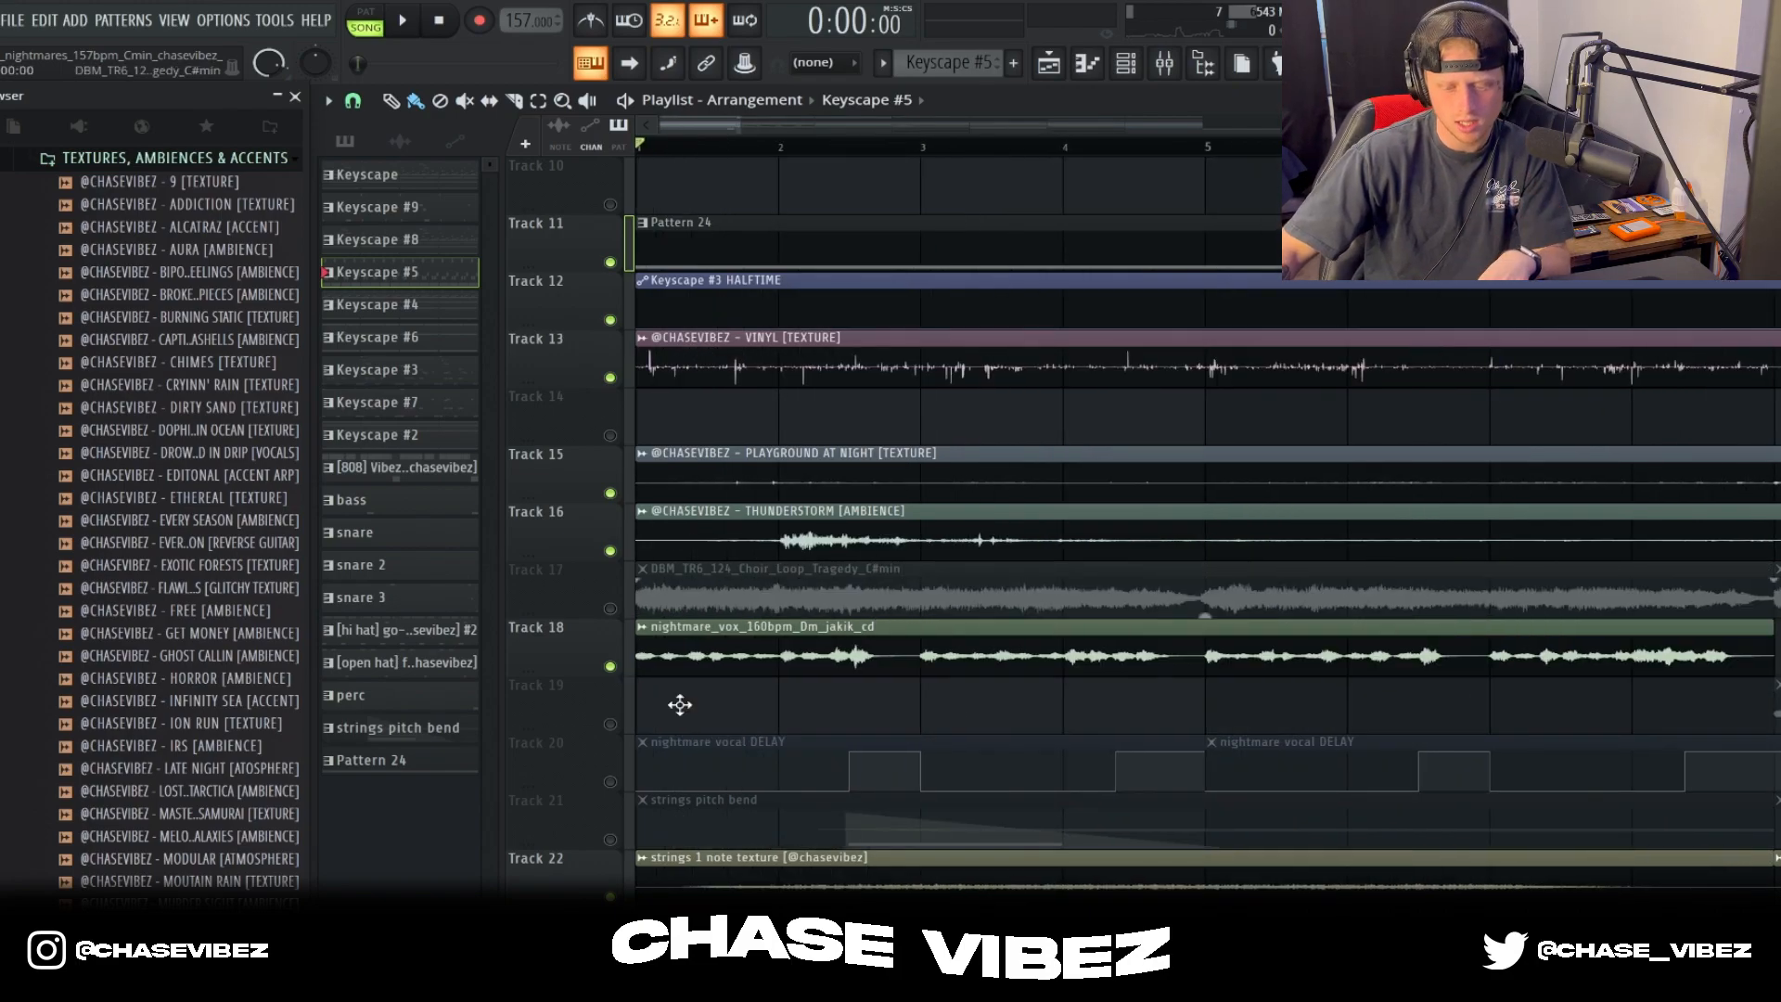
key(space)
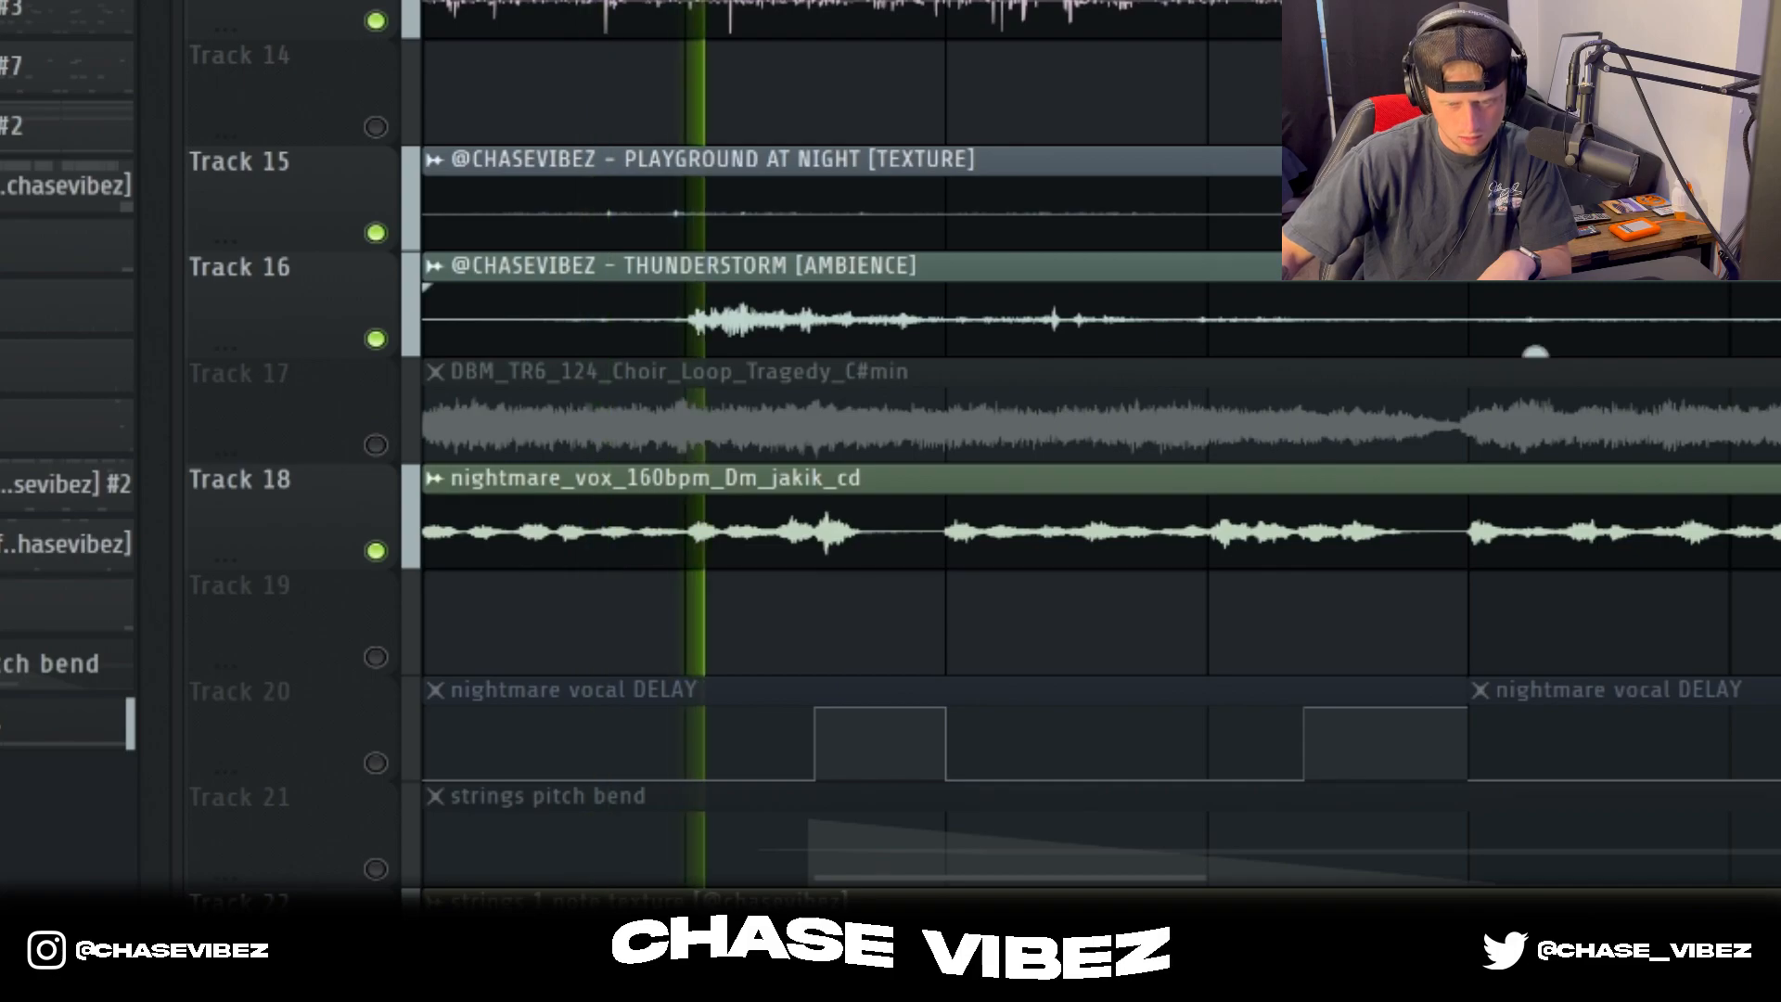
scroll(1020, 464, down, 3)
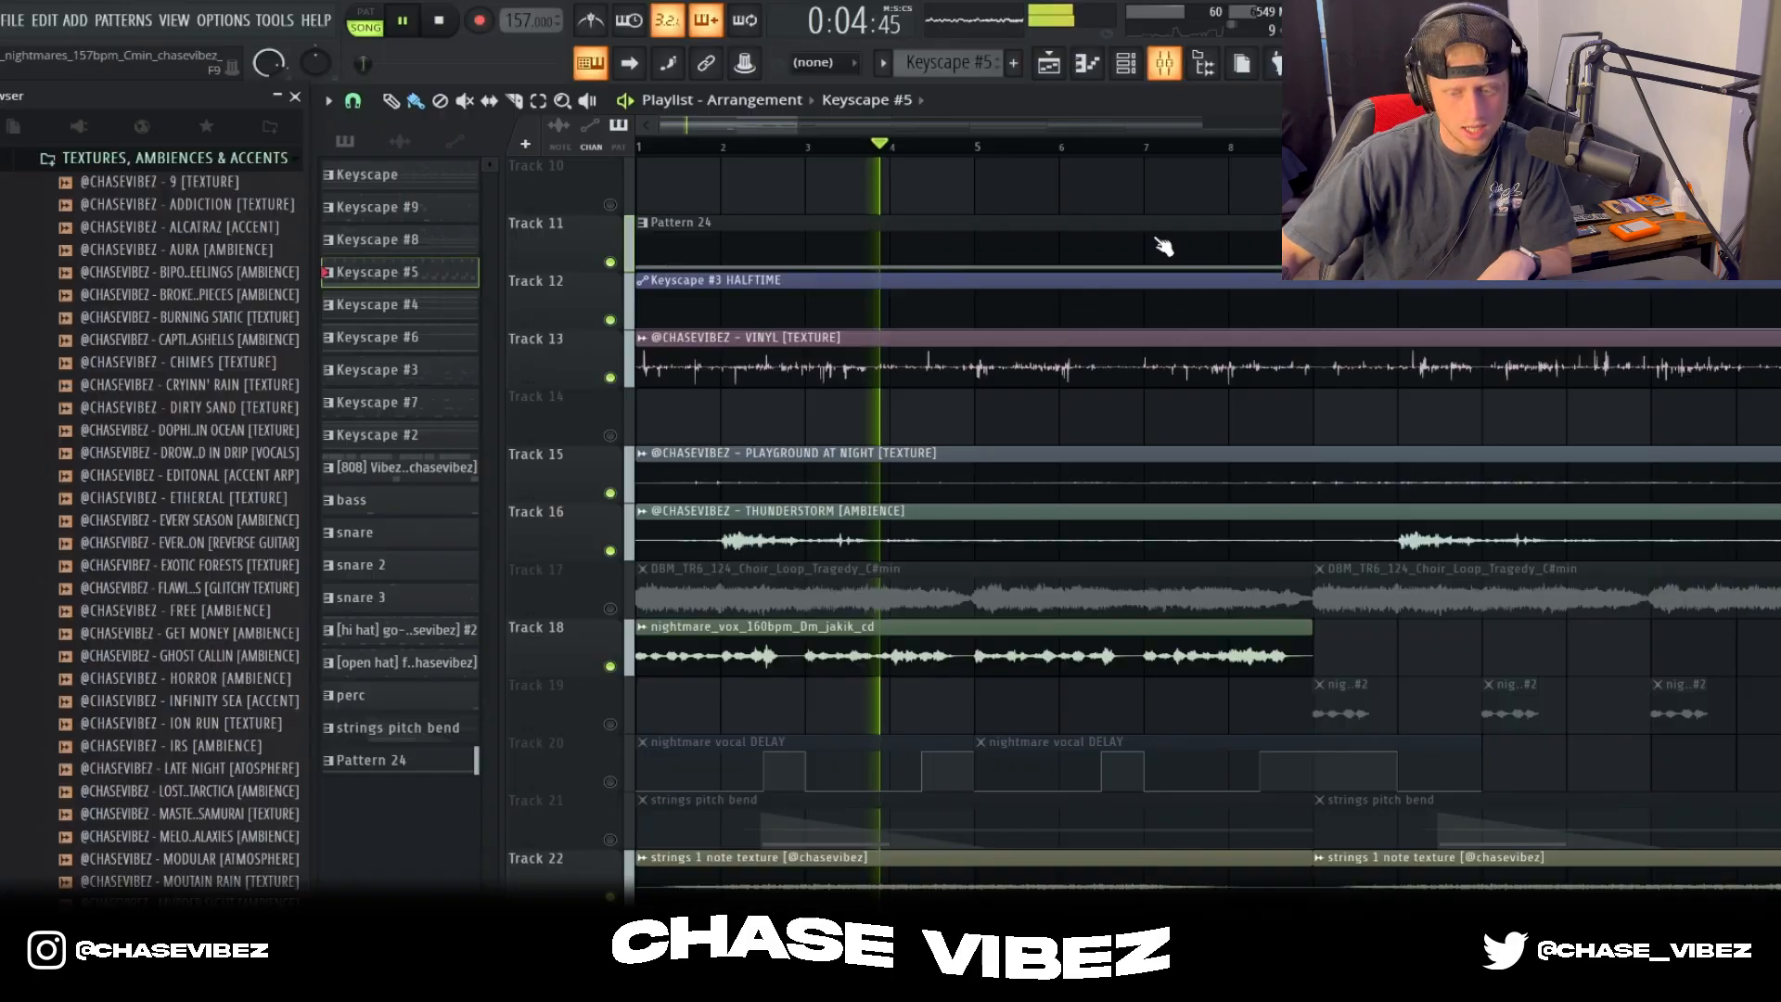
Step: Show the mixer, select insert 12 for the nightmare_vox vocal, and review its Little AlterBoy settings
key(F9)
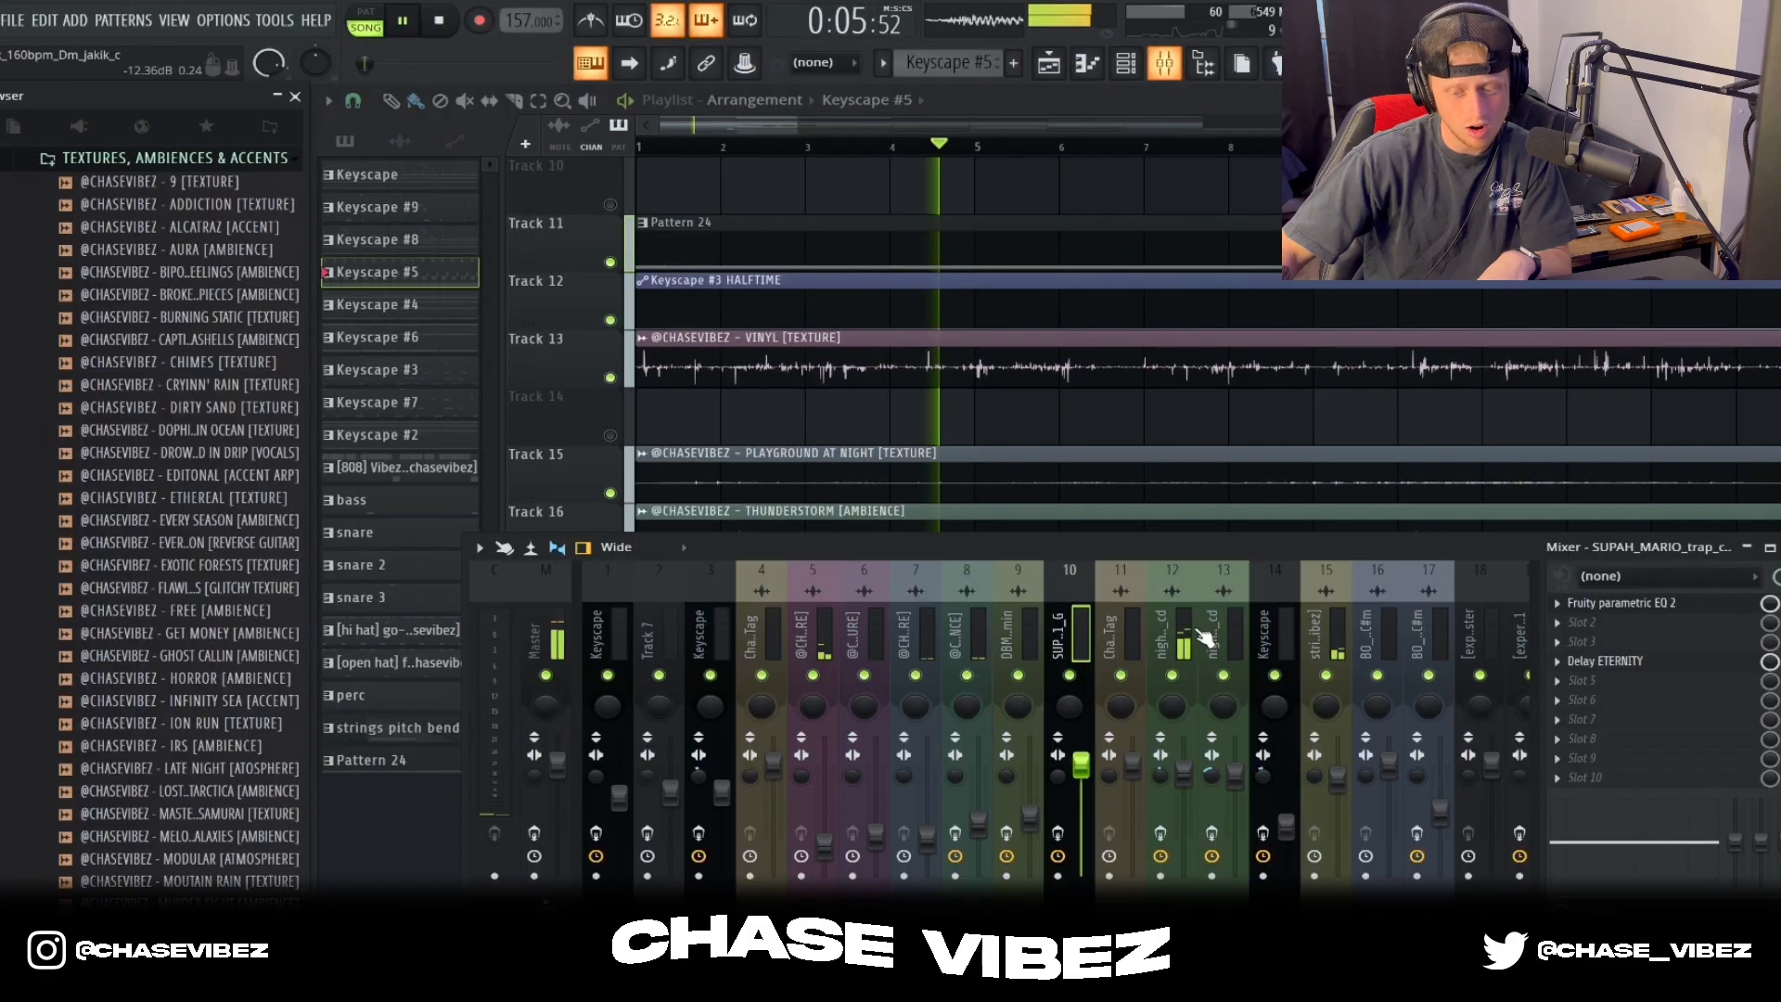
click(1196, 634)
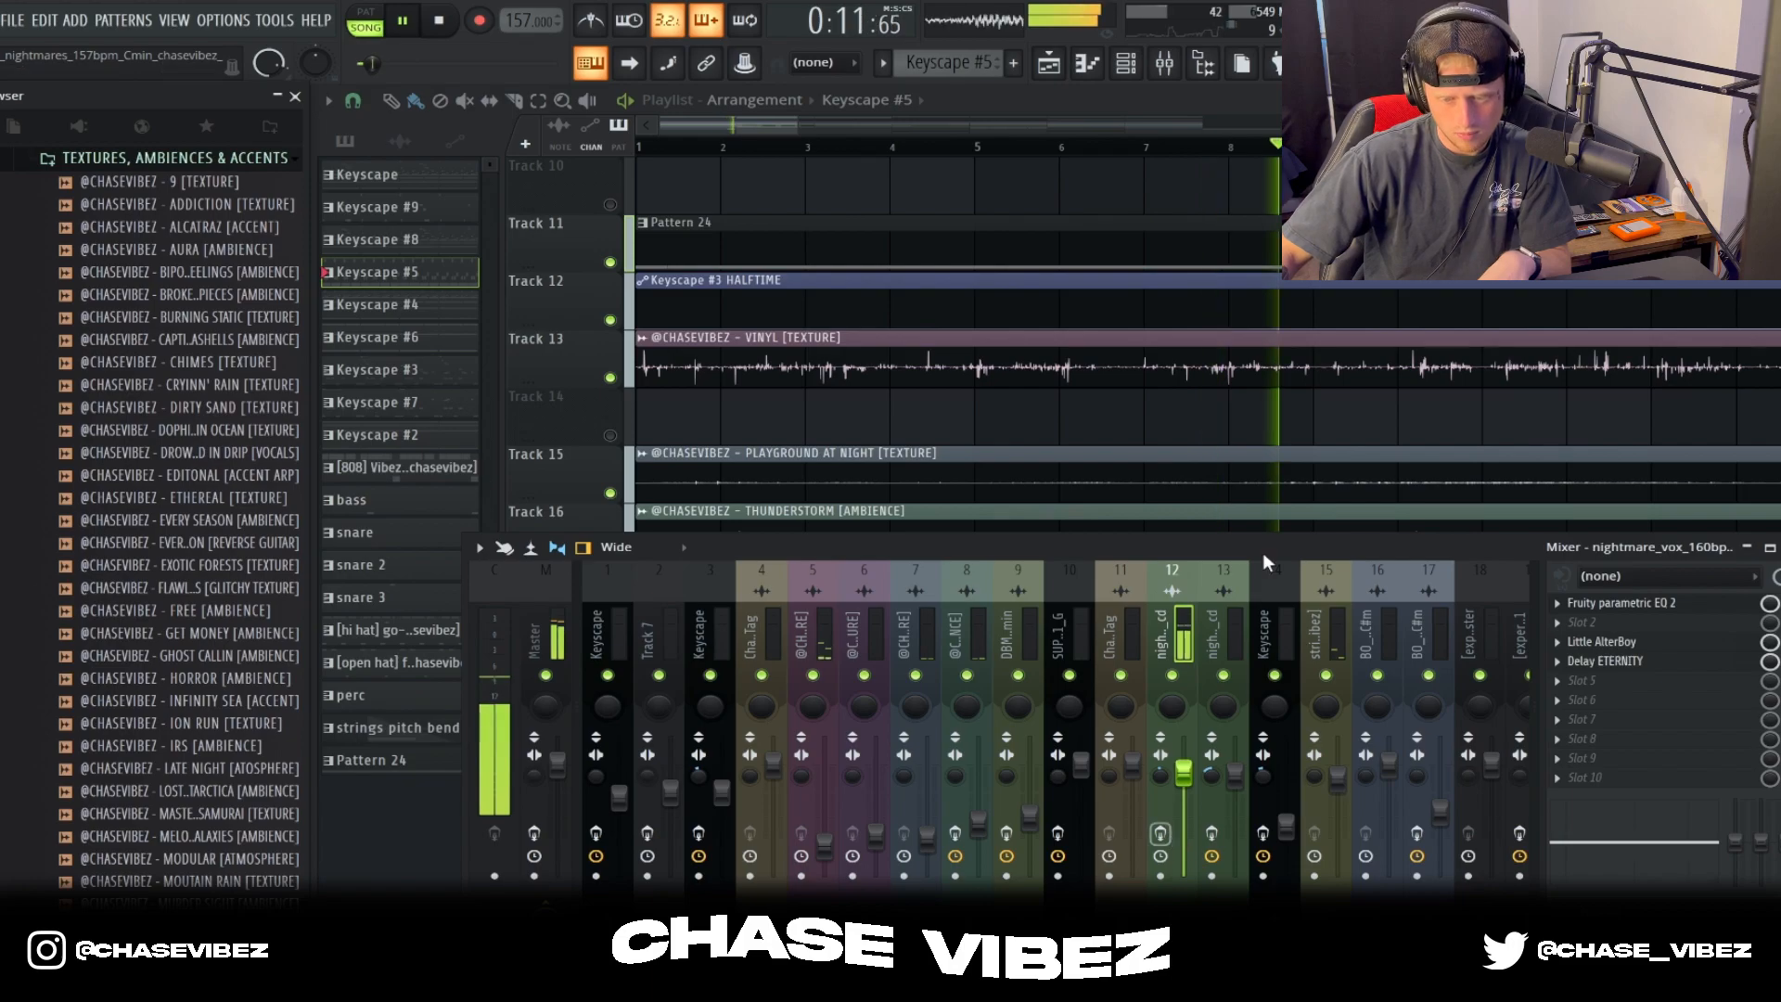
drag(1261, 553, 1204, 658)
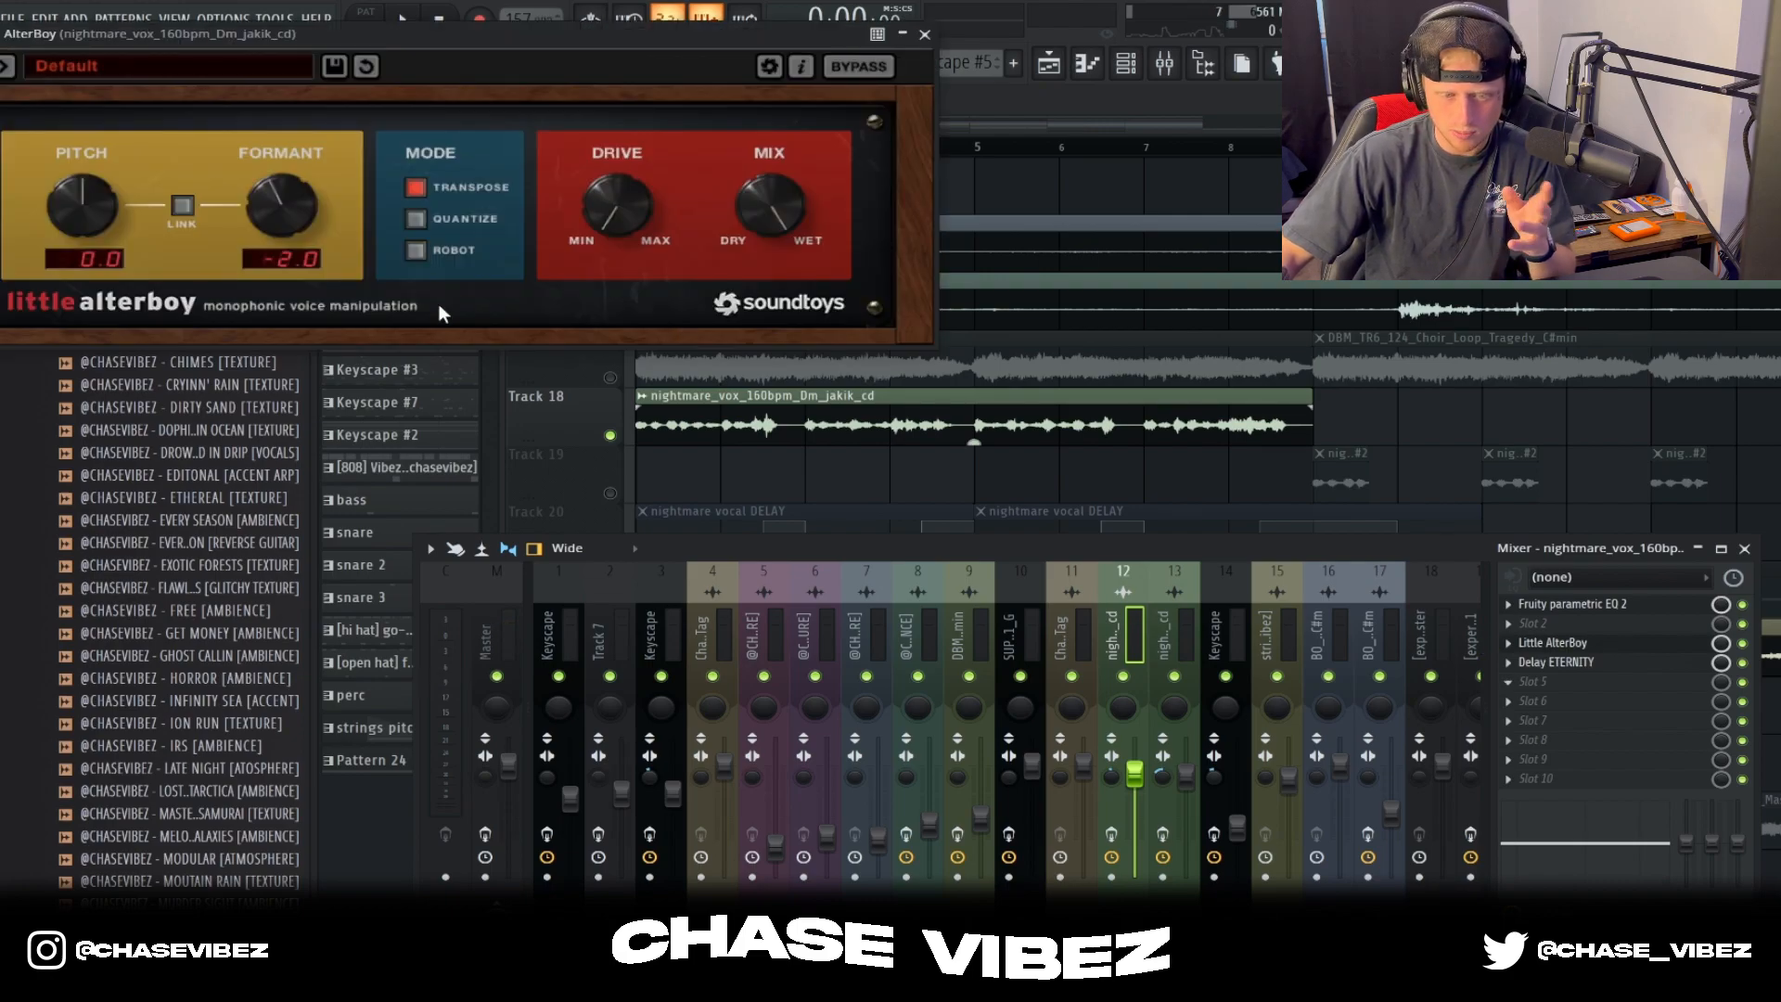
click(926, 37)
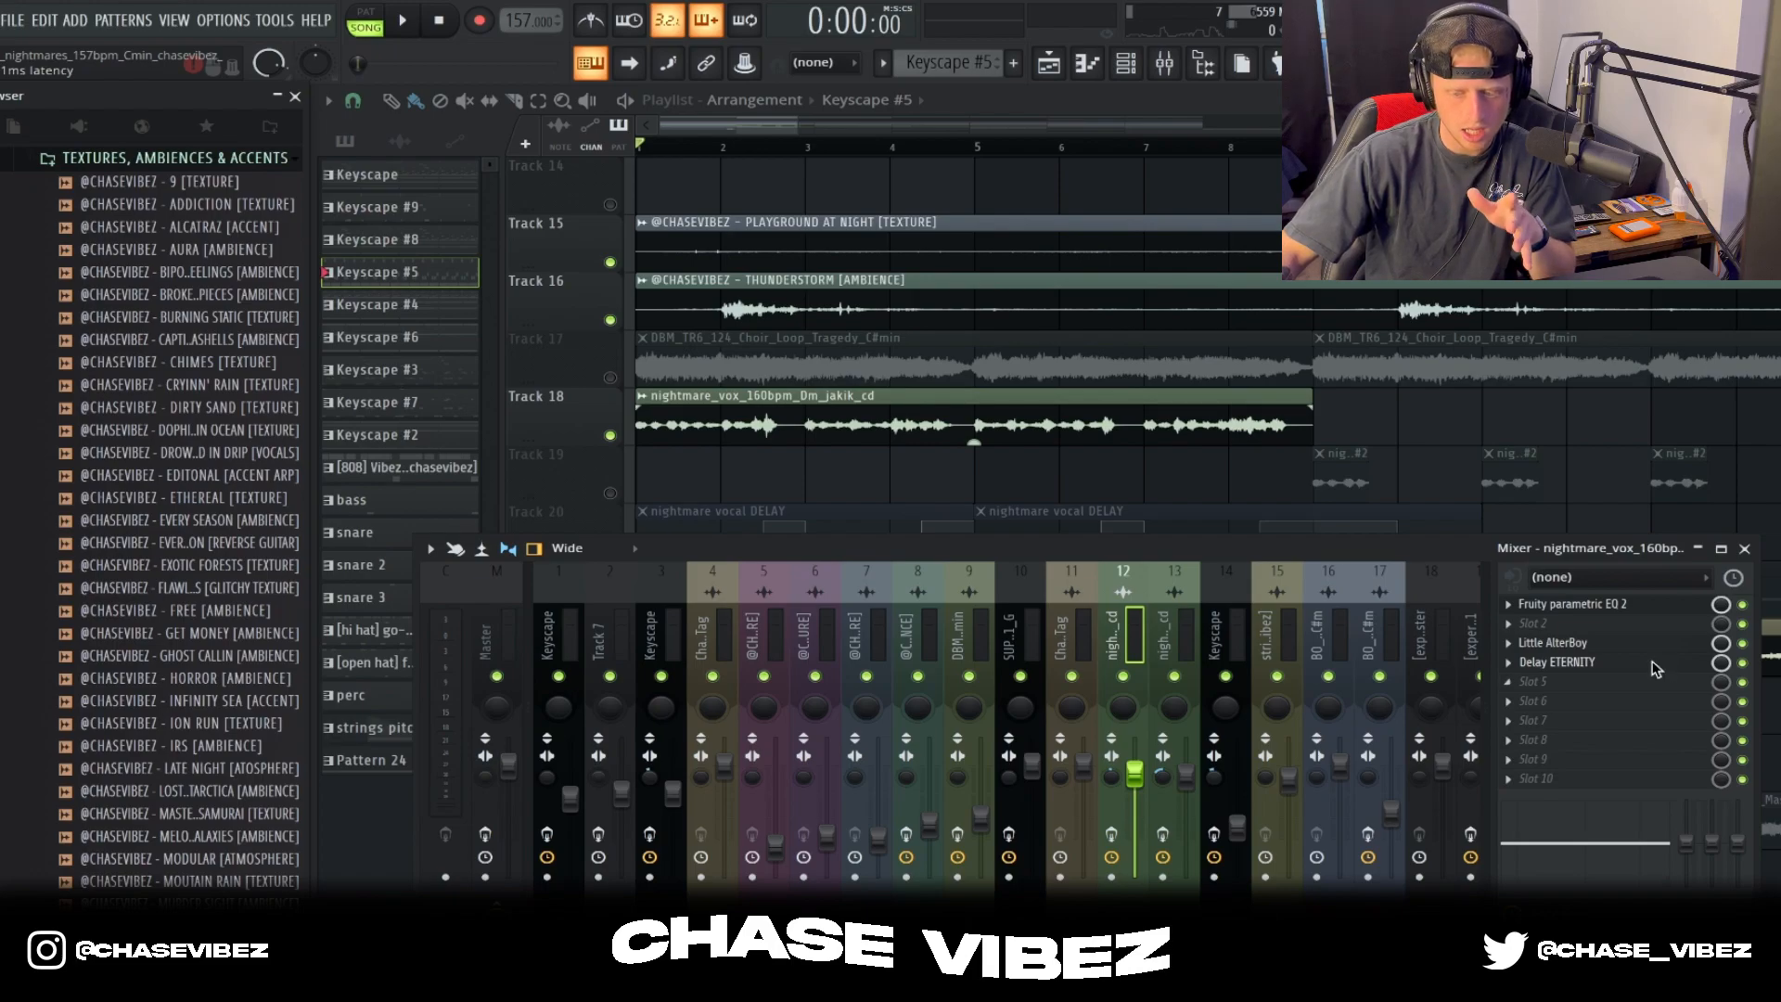
Step: Review the Delay ETERNITY effect on the nightmare_vox insert and look at the automation options for its mix level
click(1618, 657)
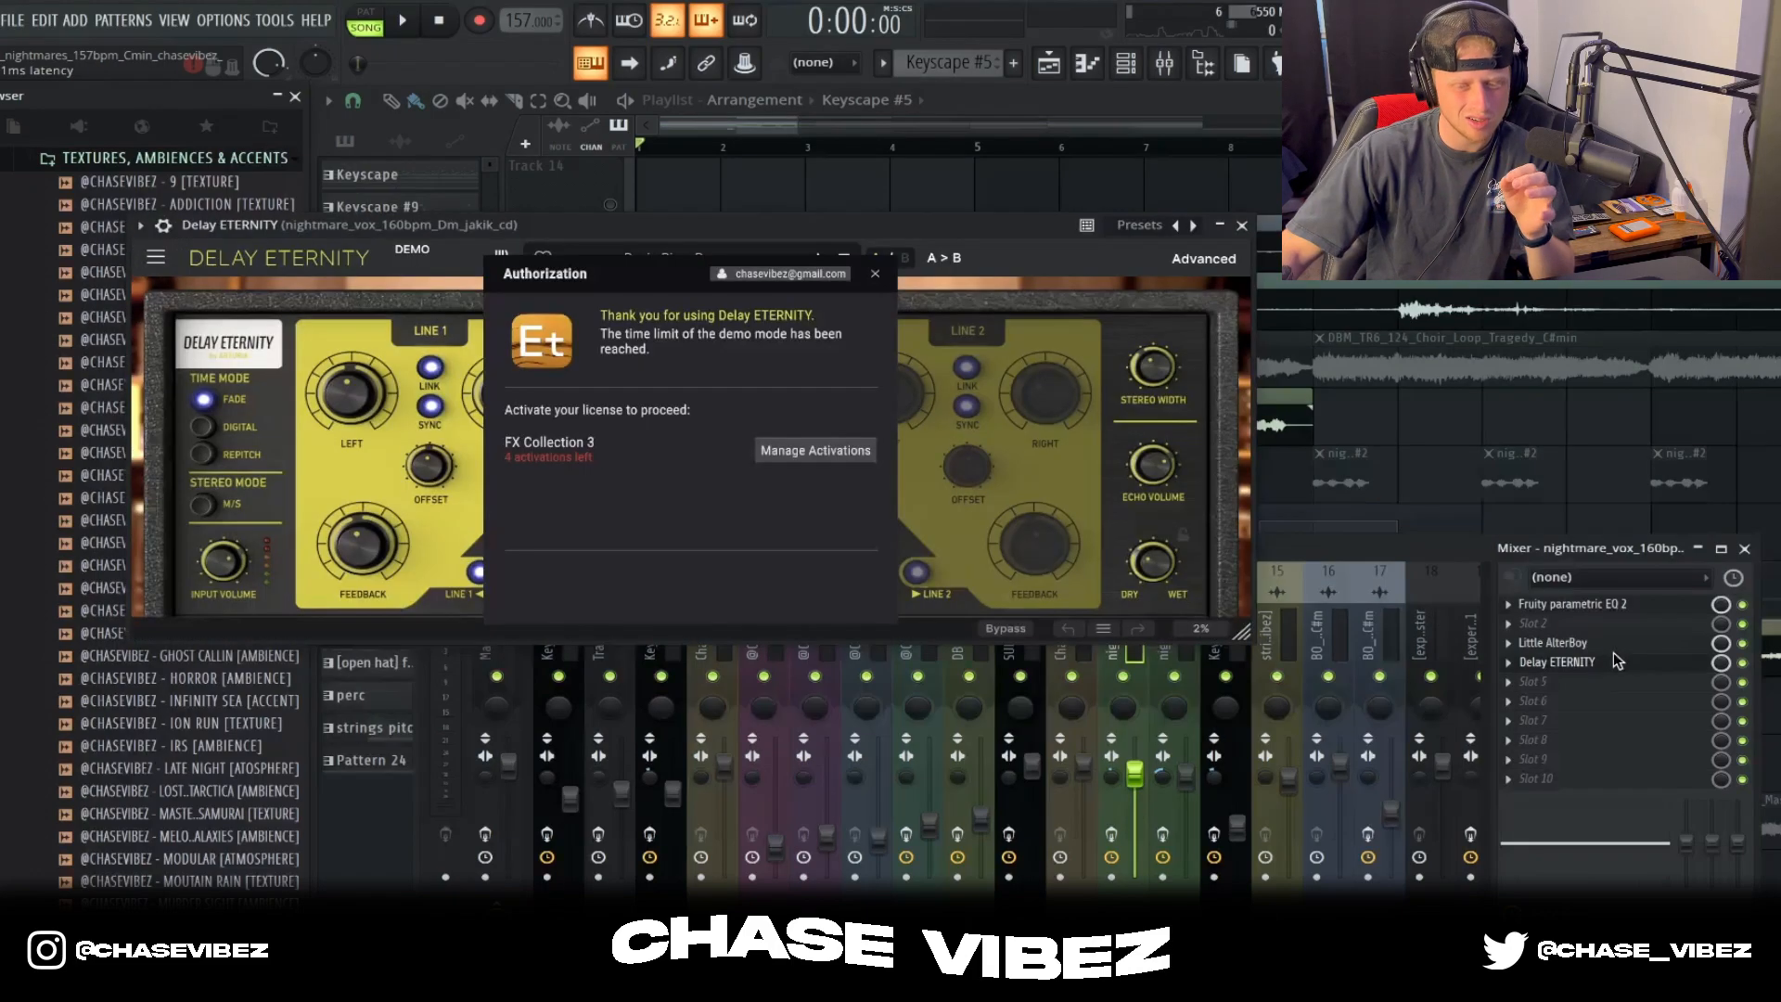
click(876, 275)
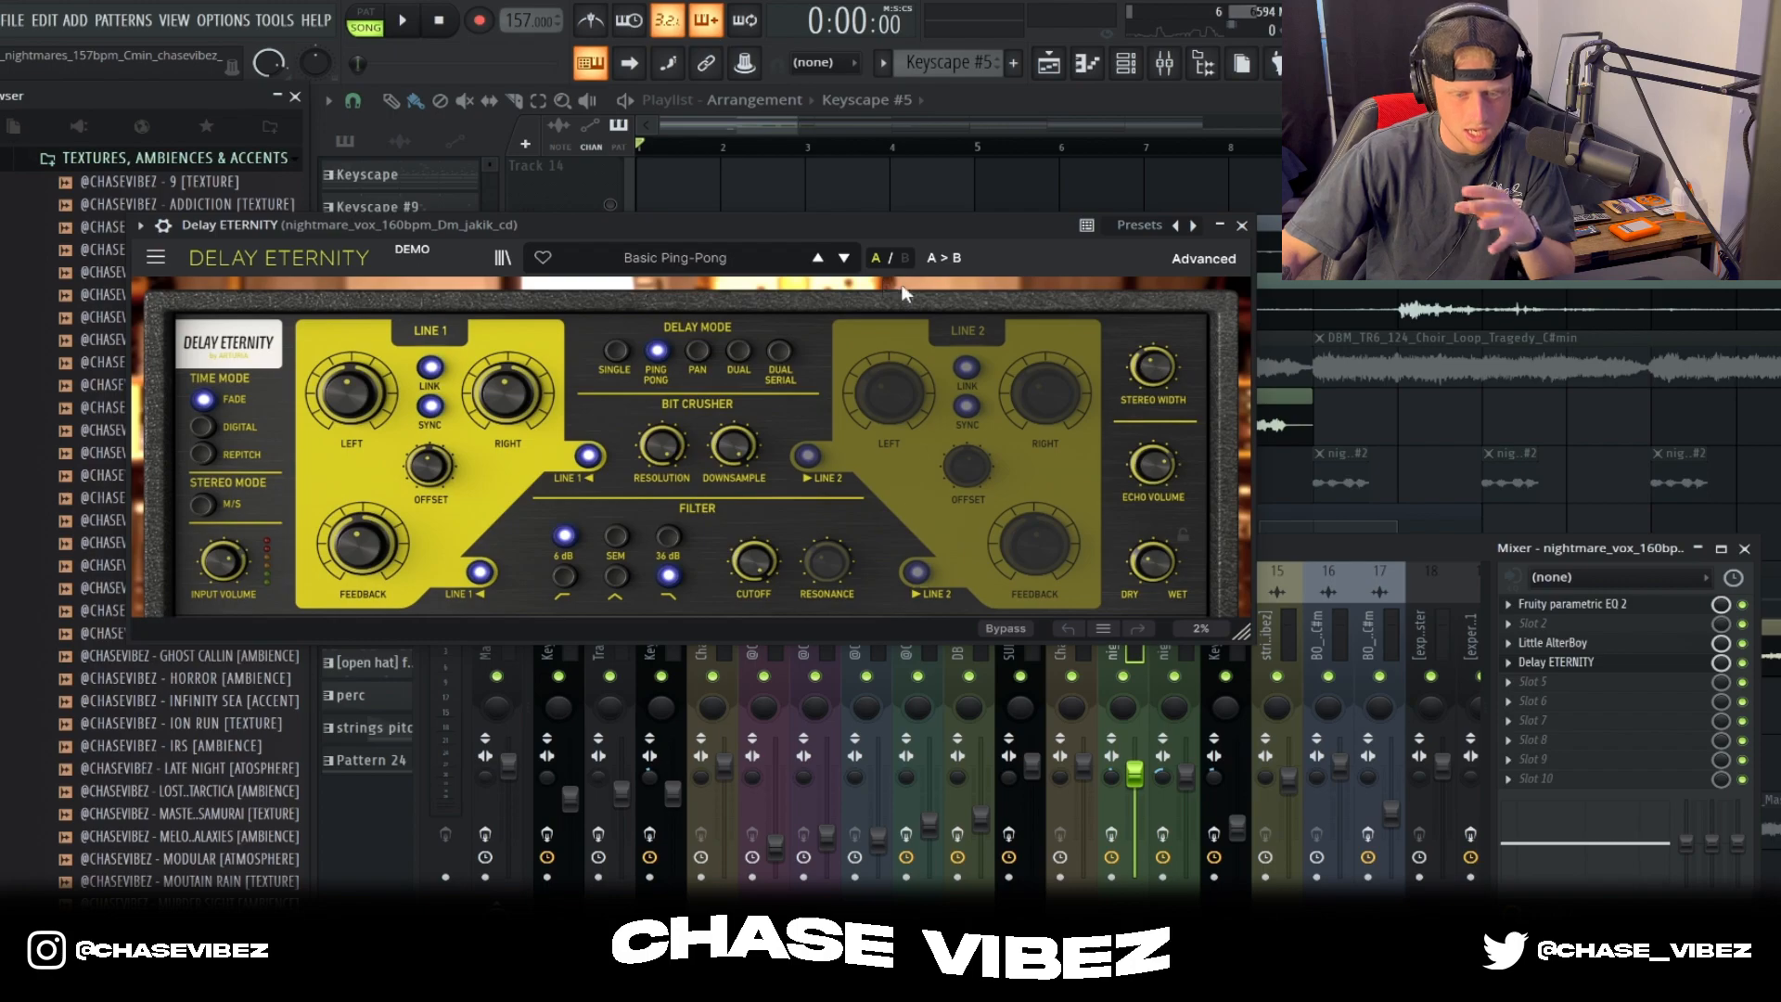
click(1234, 226)
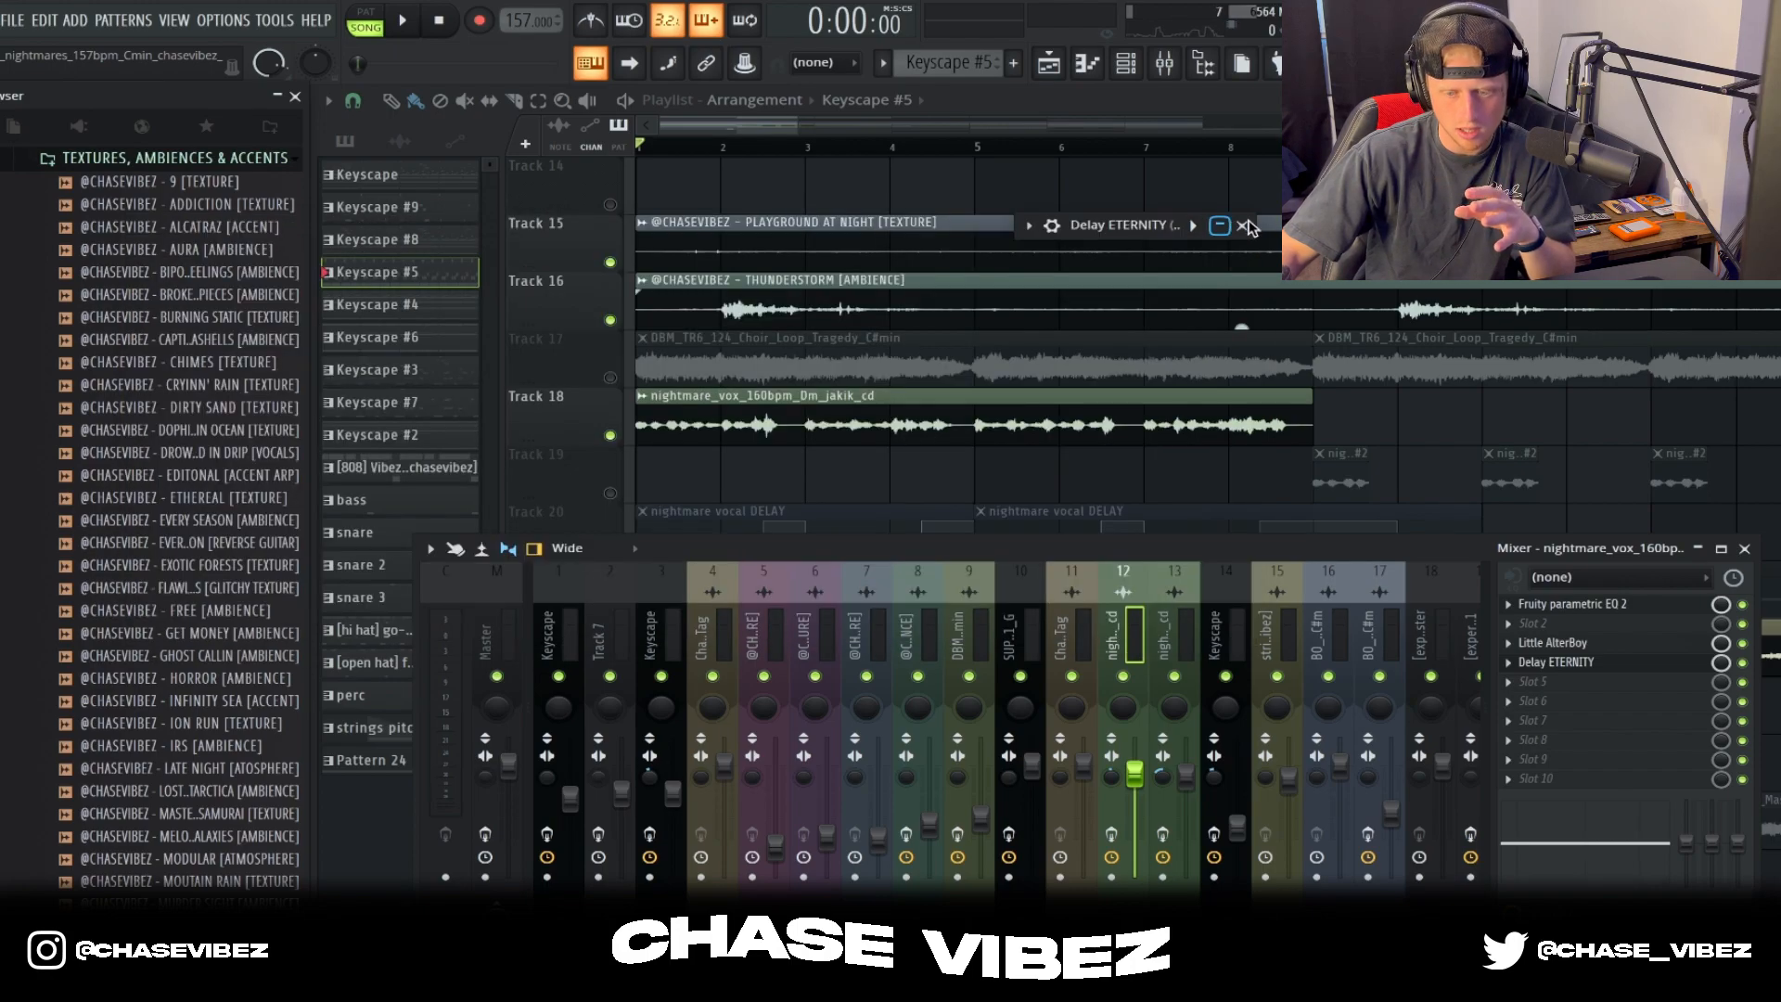
scroll(1275, 404, down, 2)
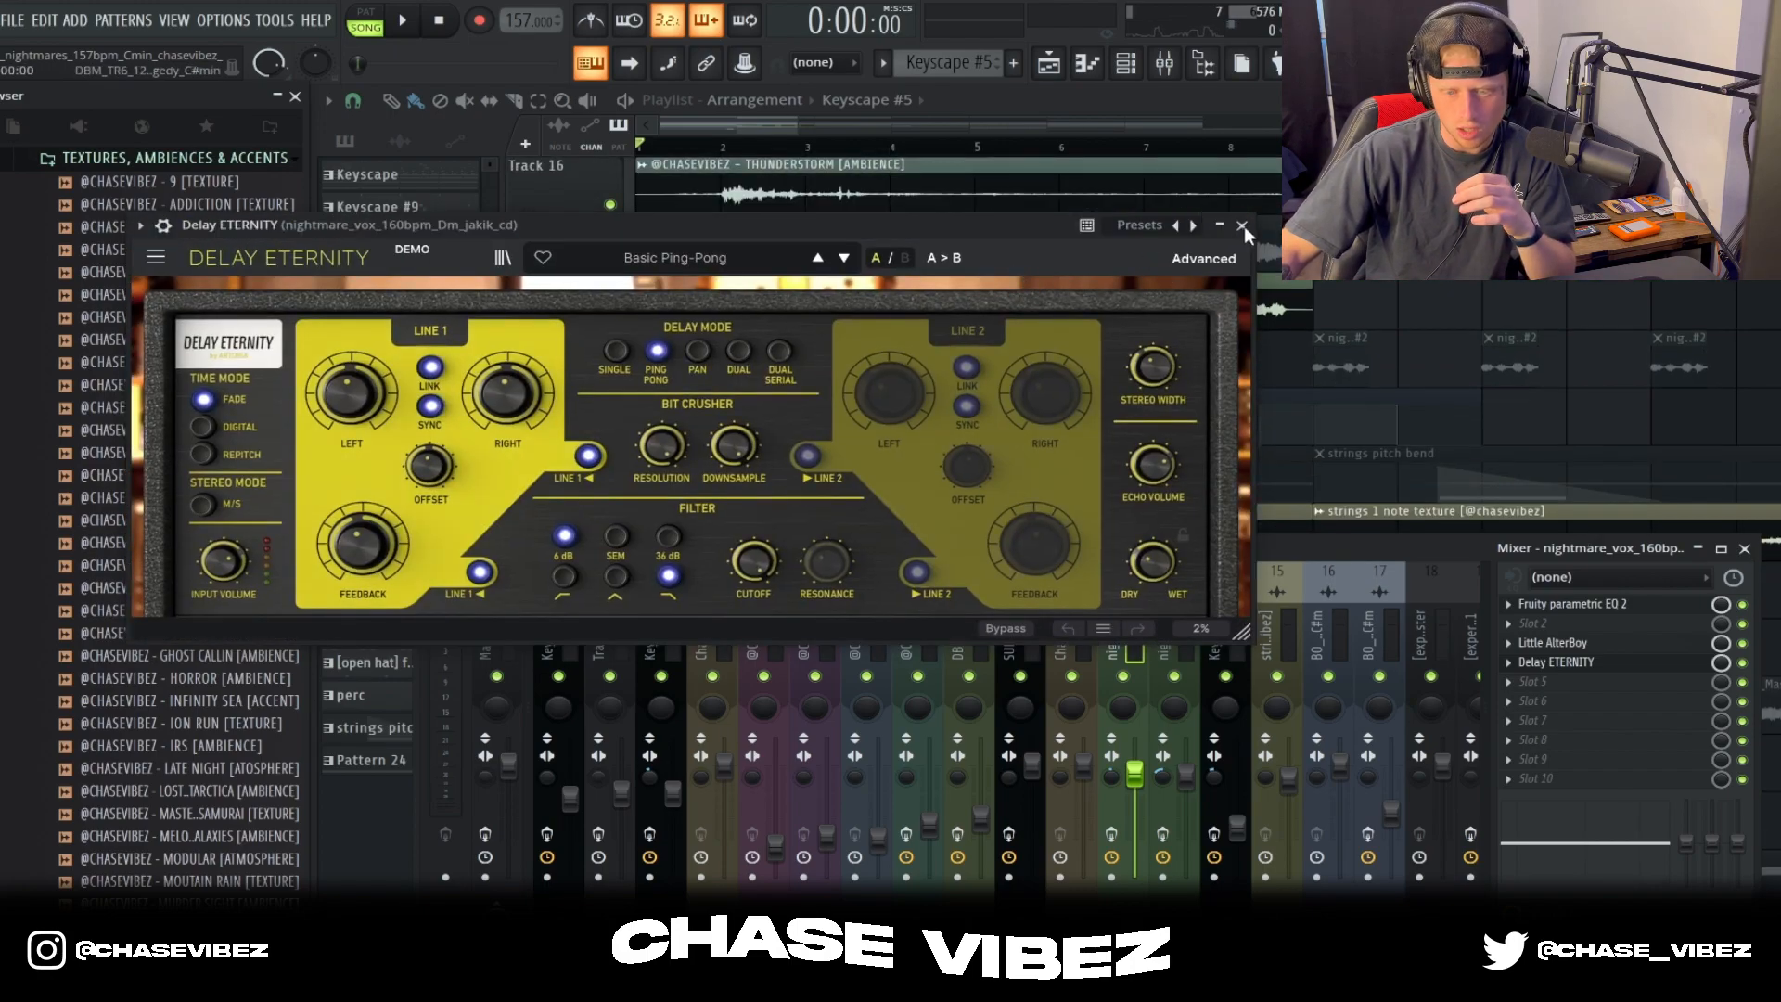
click(1244, 227)
right_click(1724, 668)
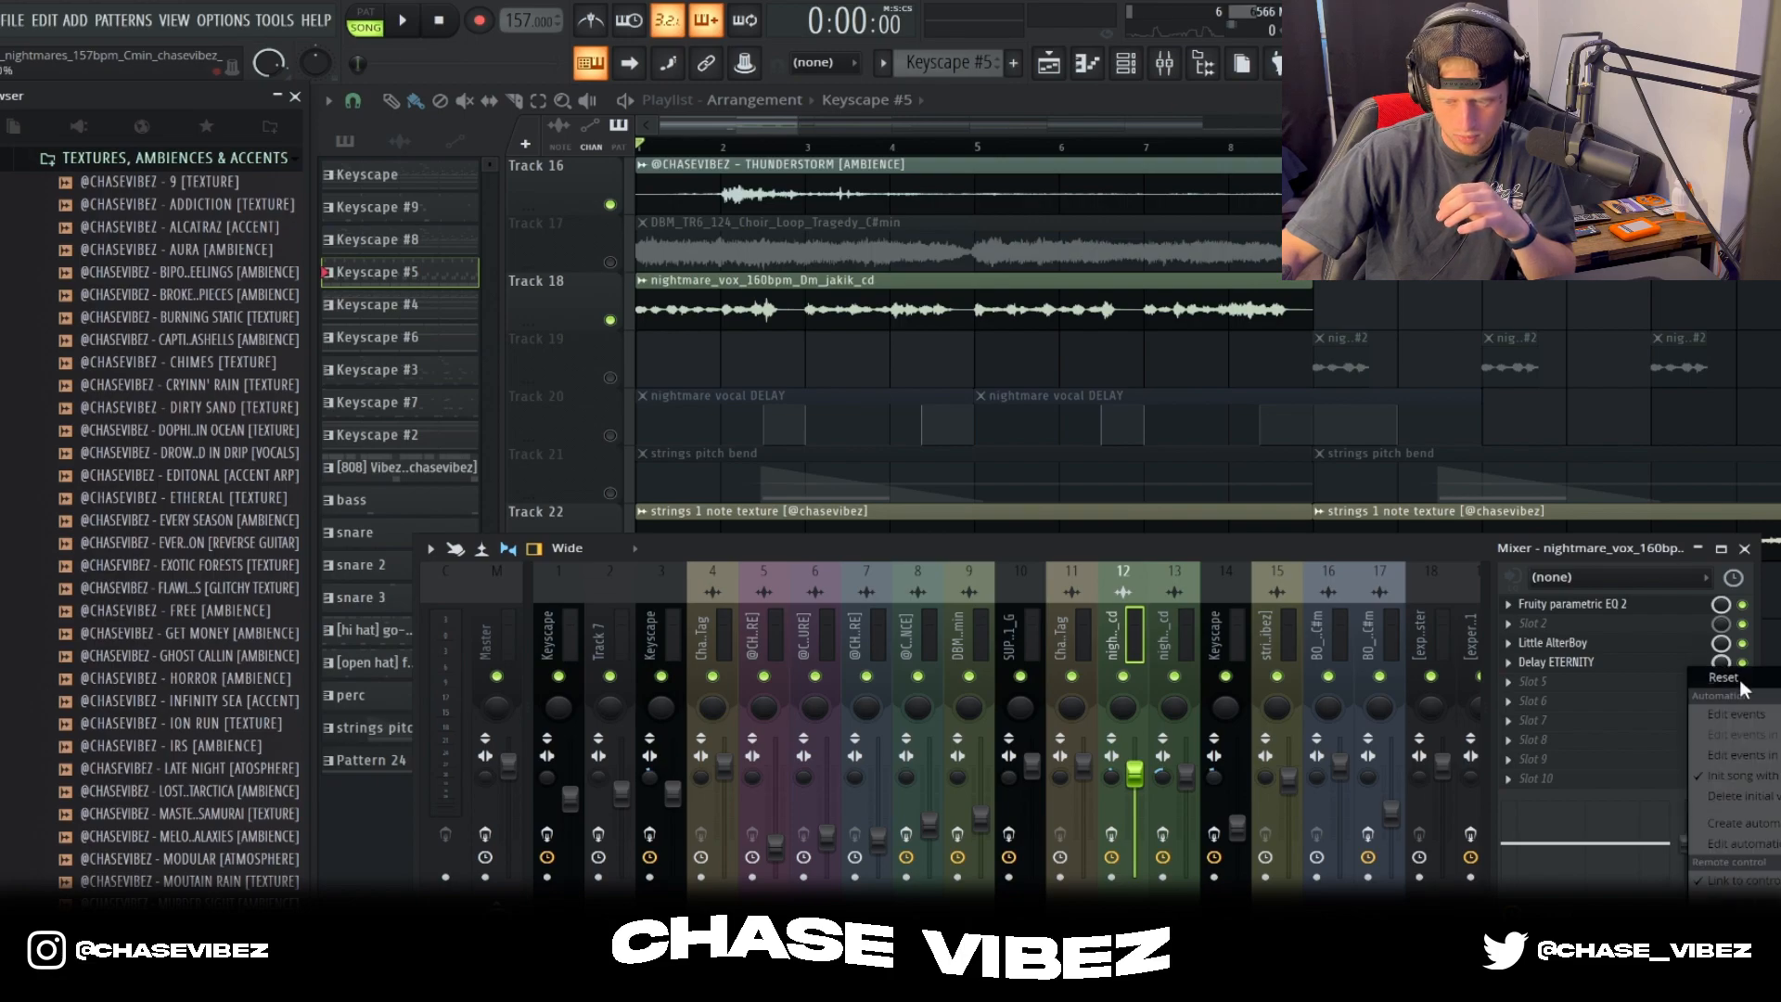
click(1747, 548)
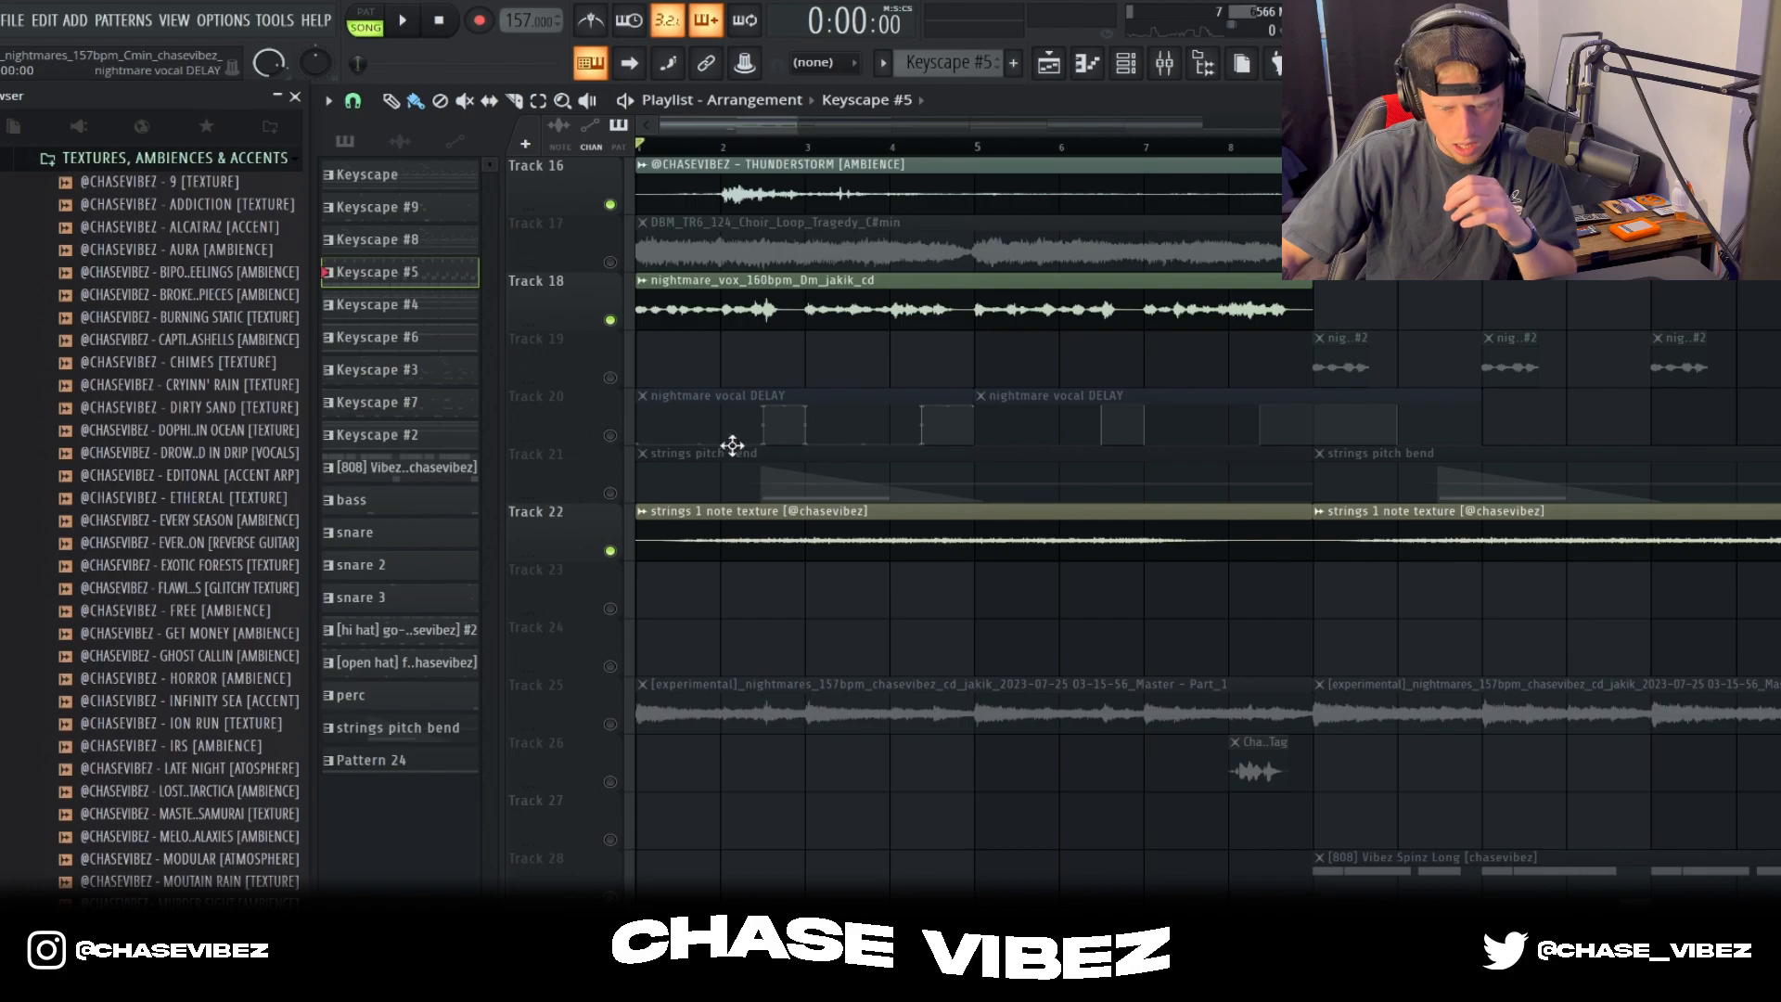
Step: Unmute the nightmare vocal DELAY automation on Track 20, audition it isolated with Track 18 from bar 2, and undo the isolation
drag(844, 424, 807, 371)
click(610, 435)
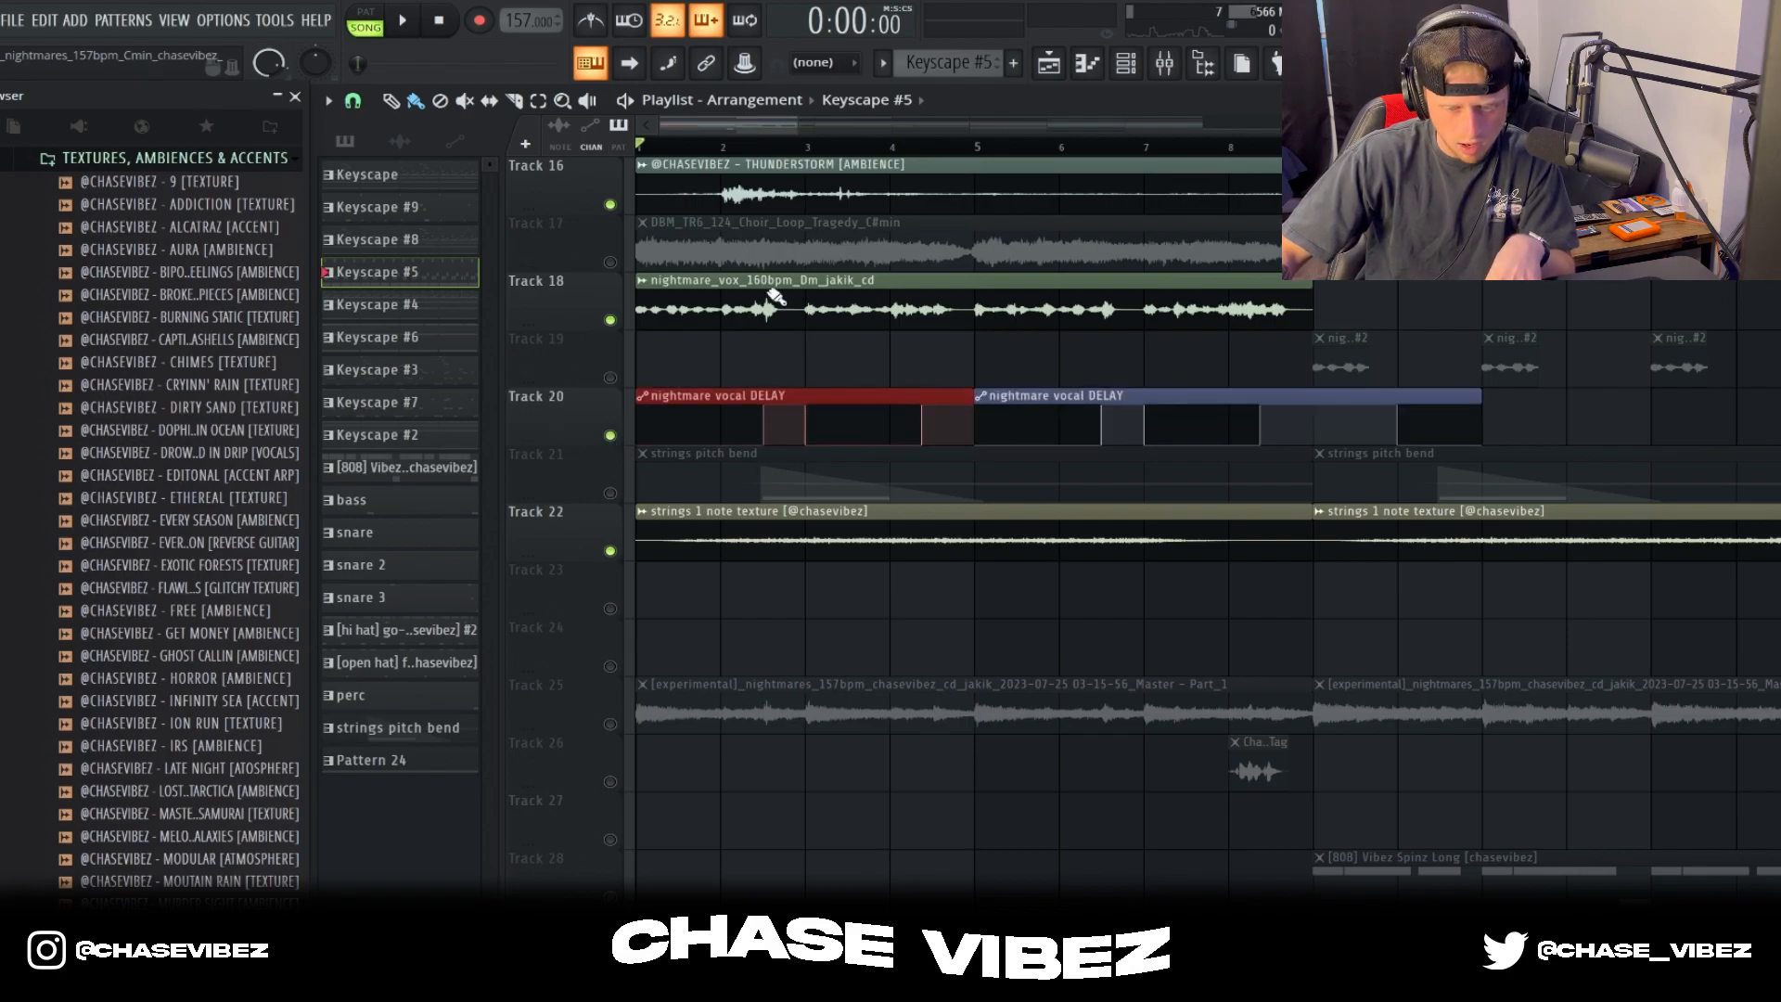
scroll(747, 159, up, 5)
click(721, 145)
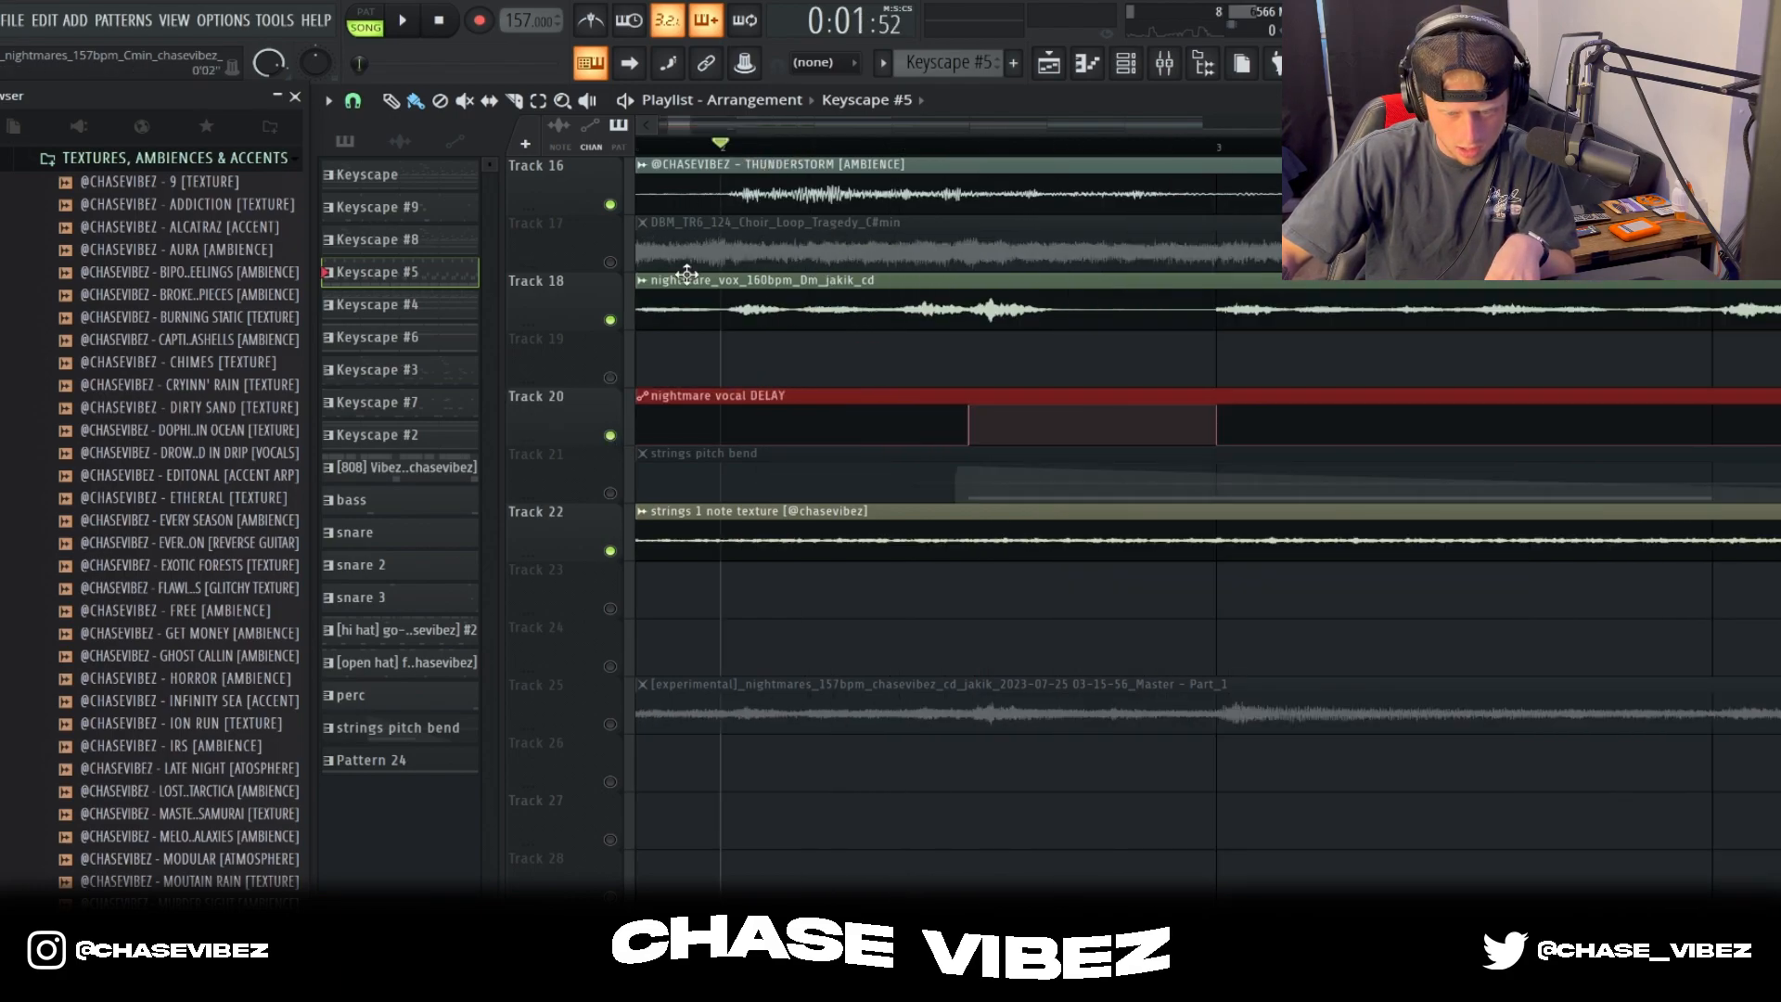
ctrl+click(609, 320)
click(610, 435)
key(space)
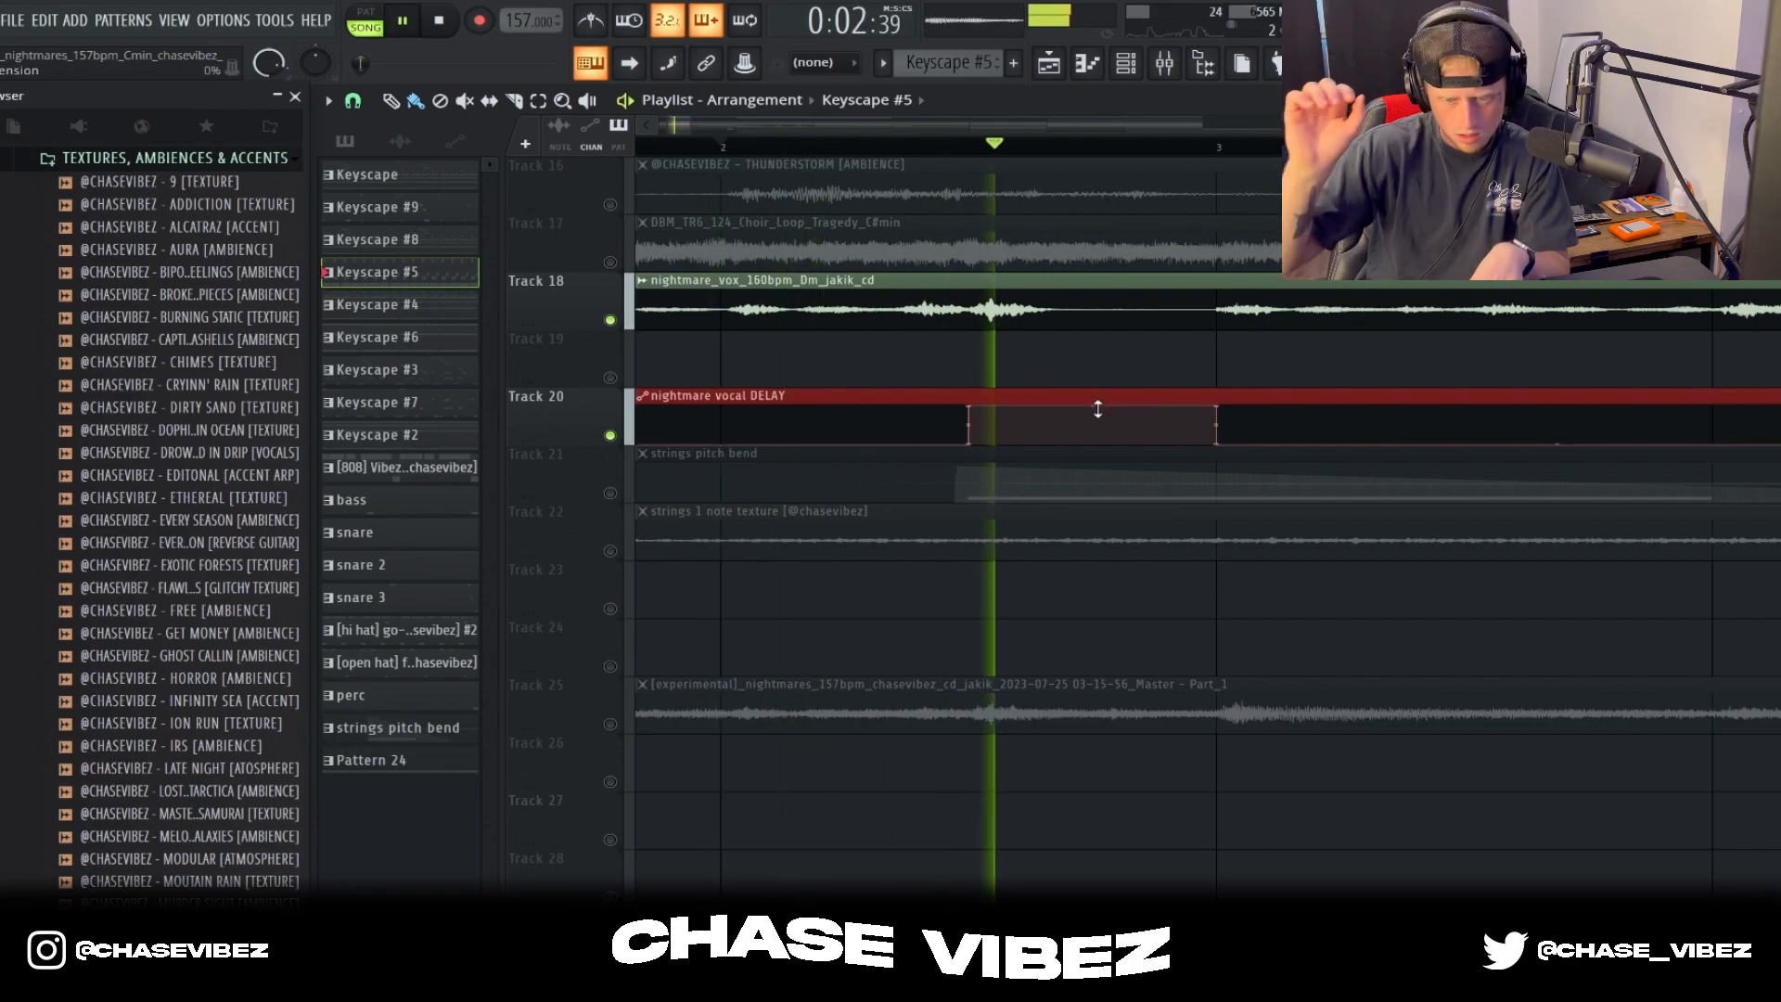
key(space)
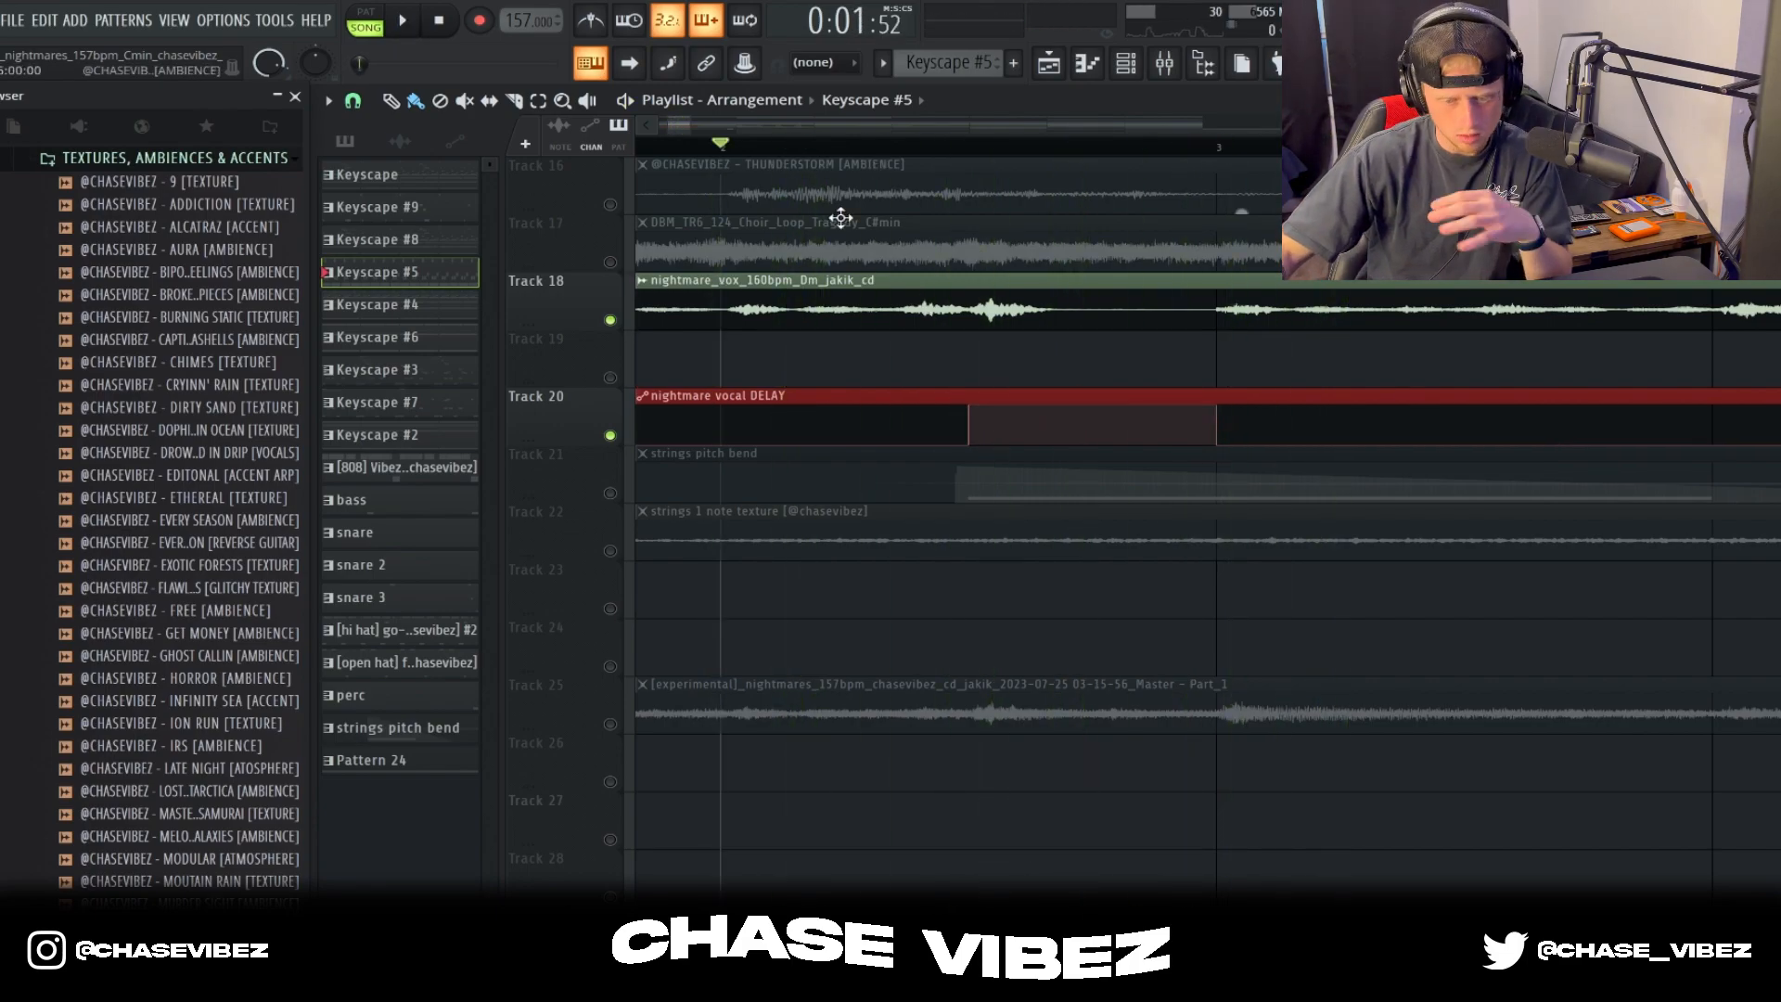
scroll(796, 186, down, 3)
key(ctrl+z)
key(ctrl+z)
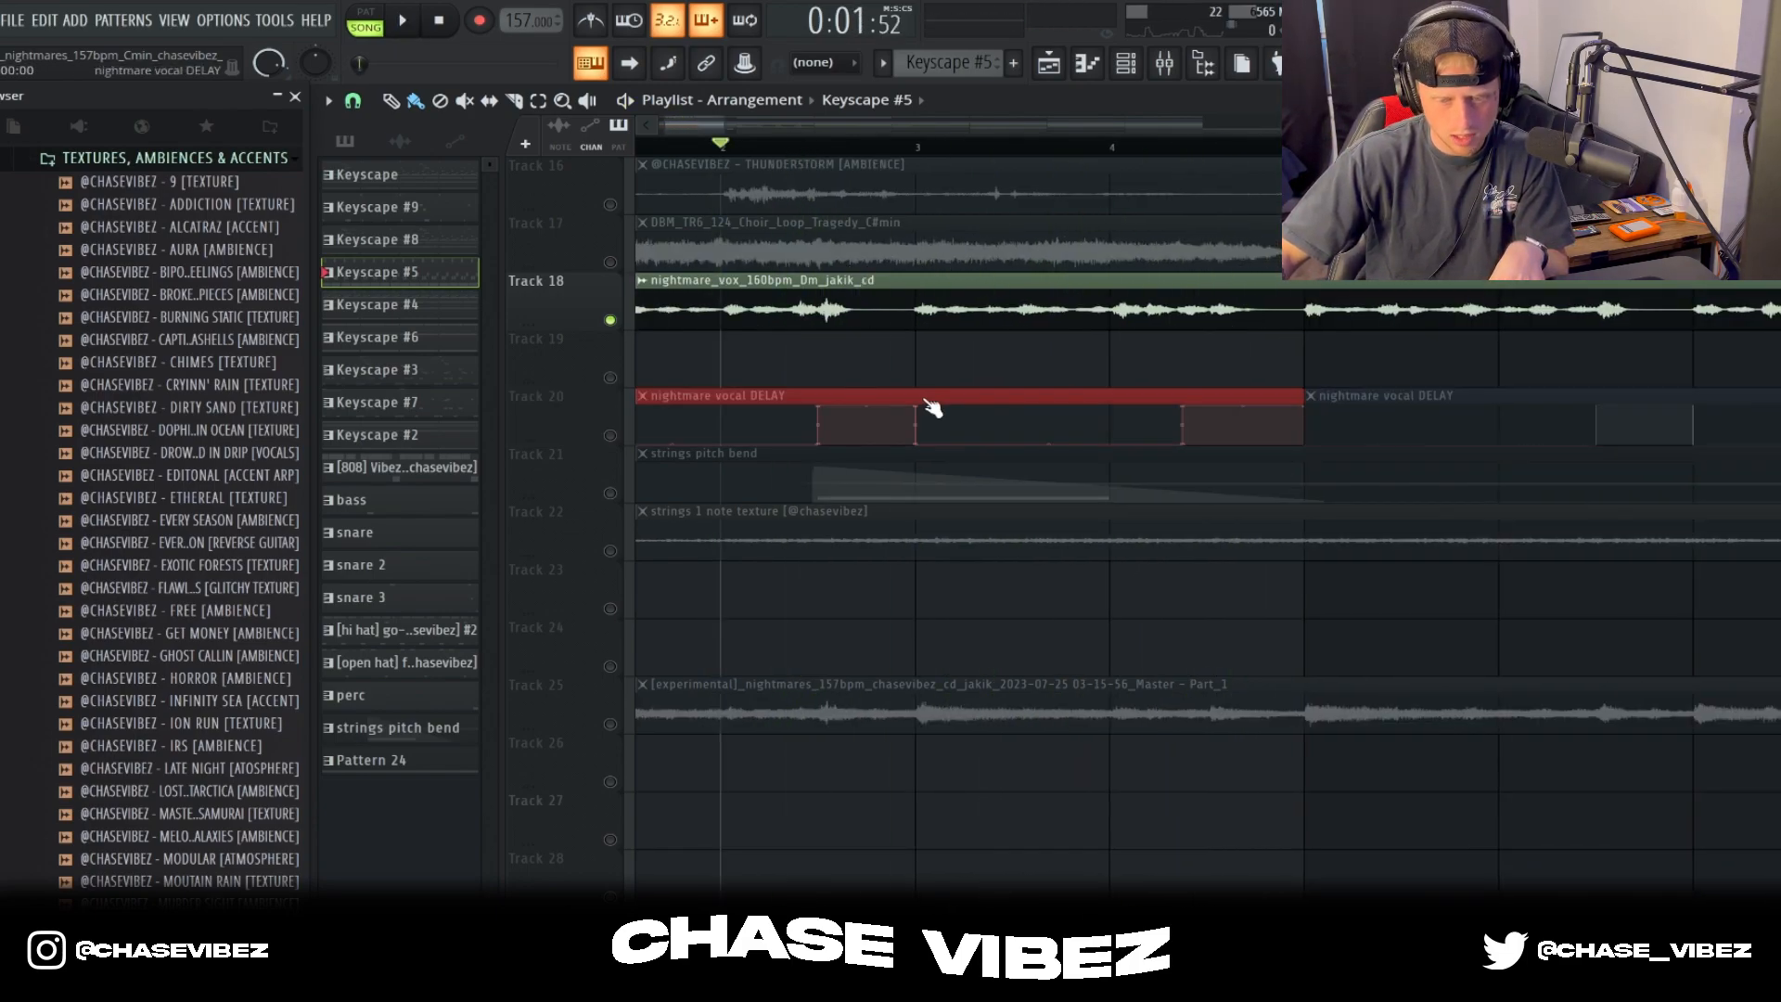
right_click(611, 492)
click(740, 470)
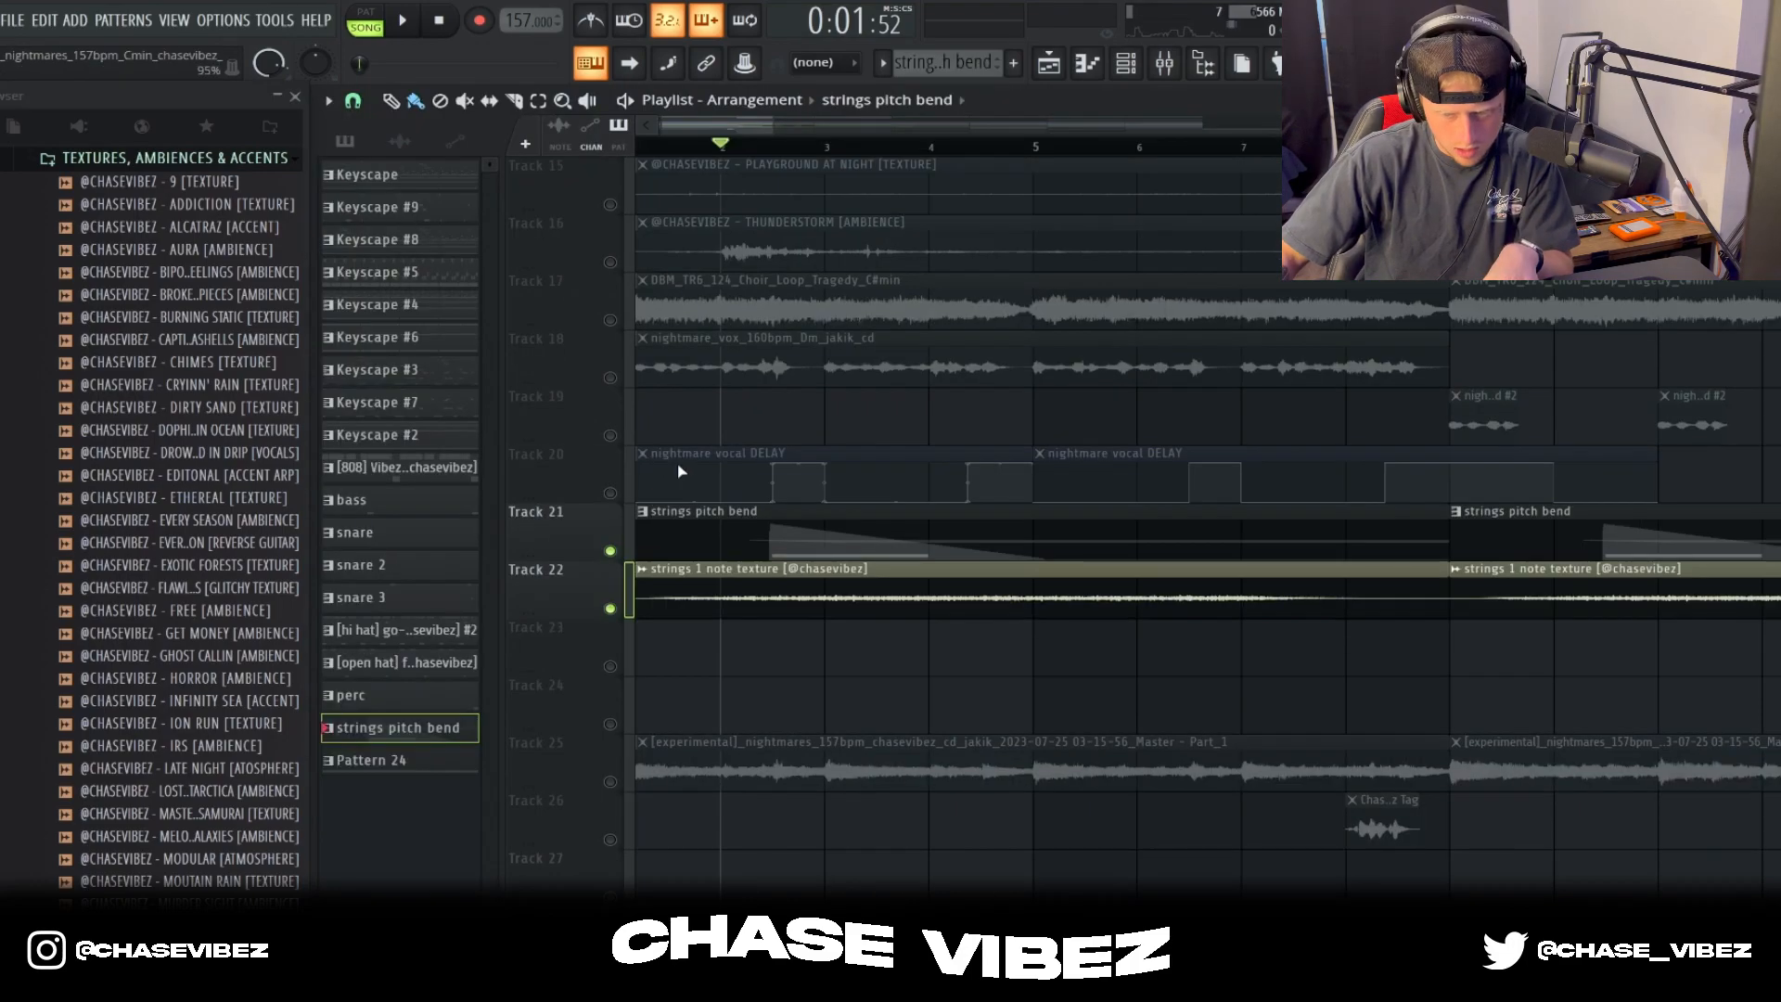
key(ctrl+z)
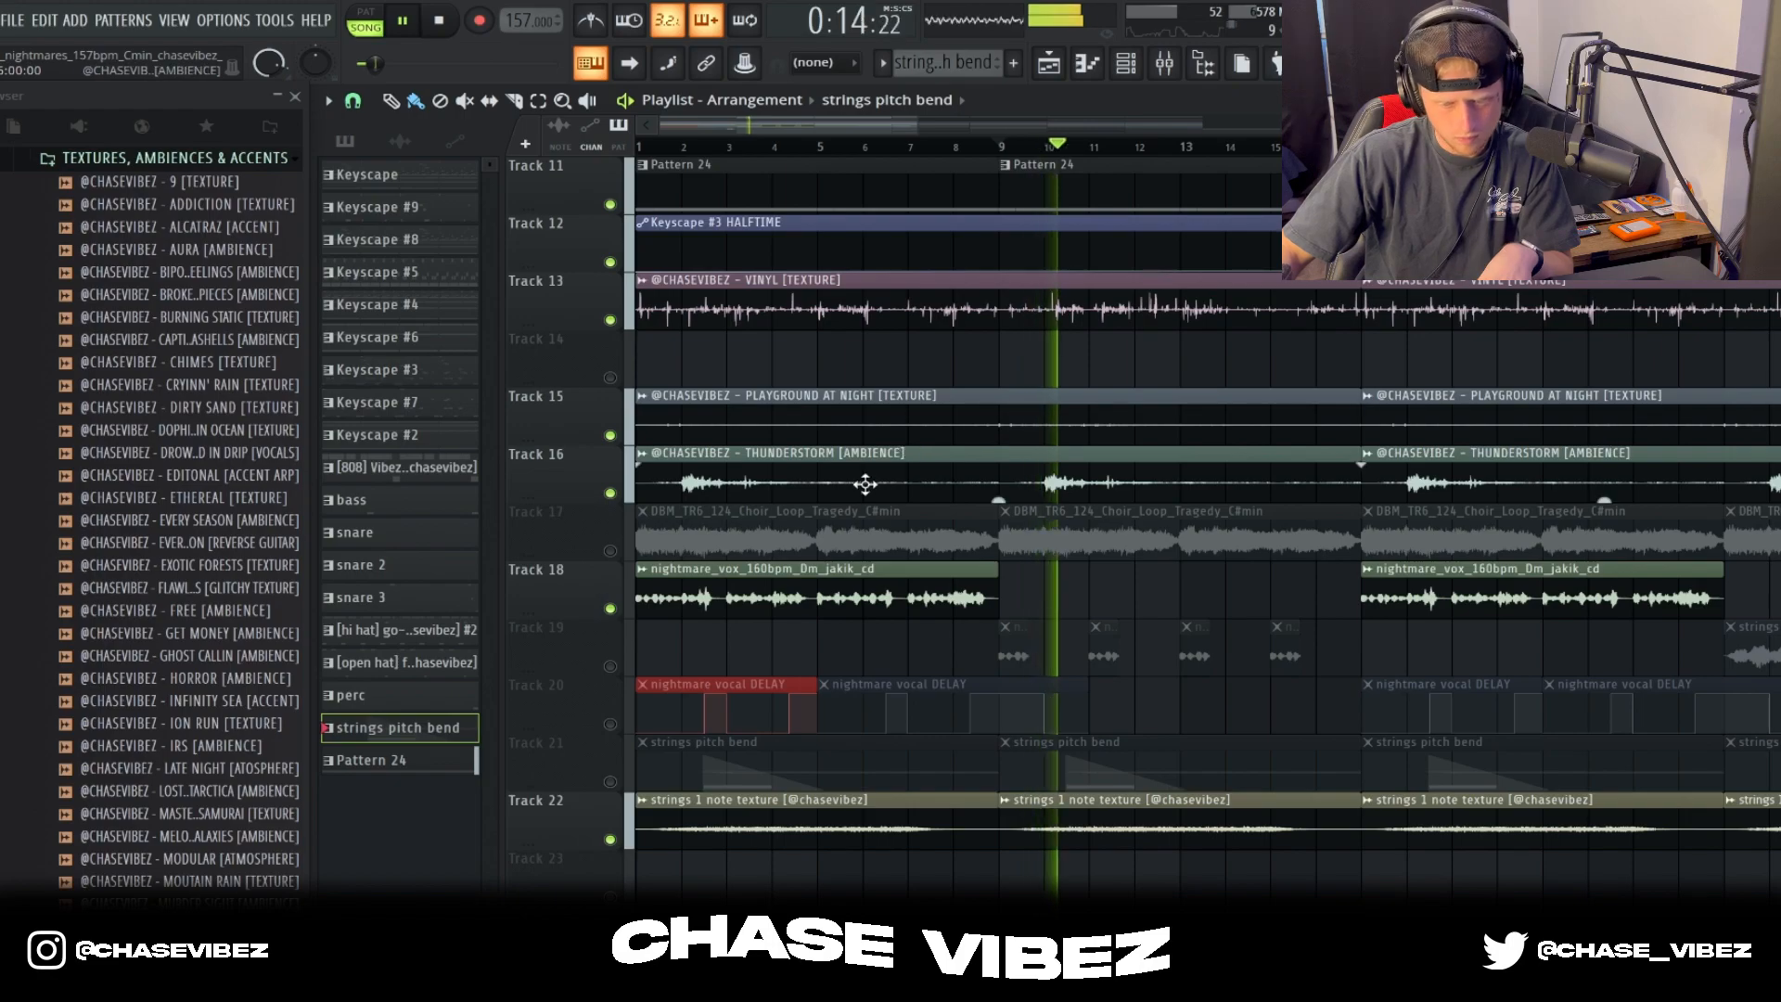
Step: Stop playback and unmute the short nightmare_vox #2 clips on Track 19 and the nightmare vocal DELAY automation on Track 20
key(space)
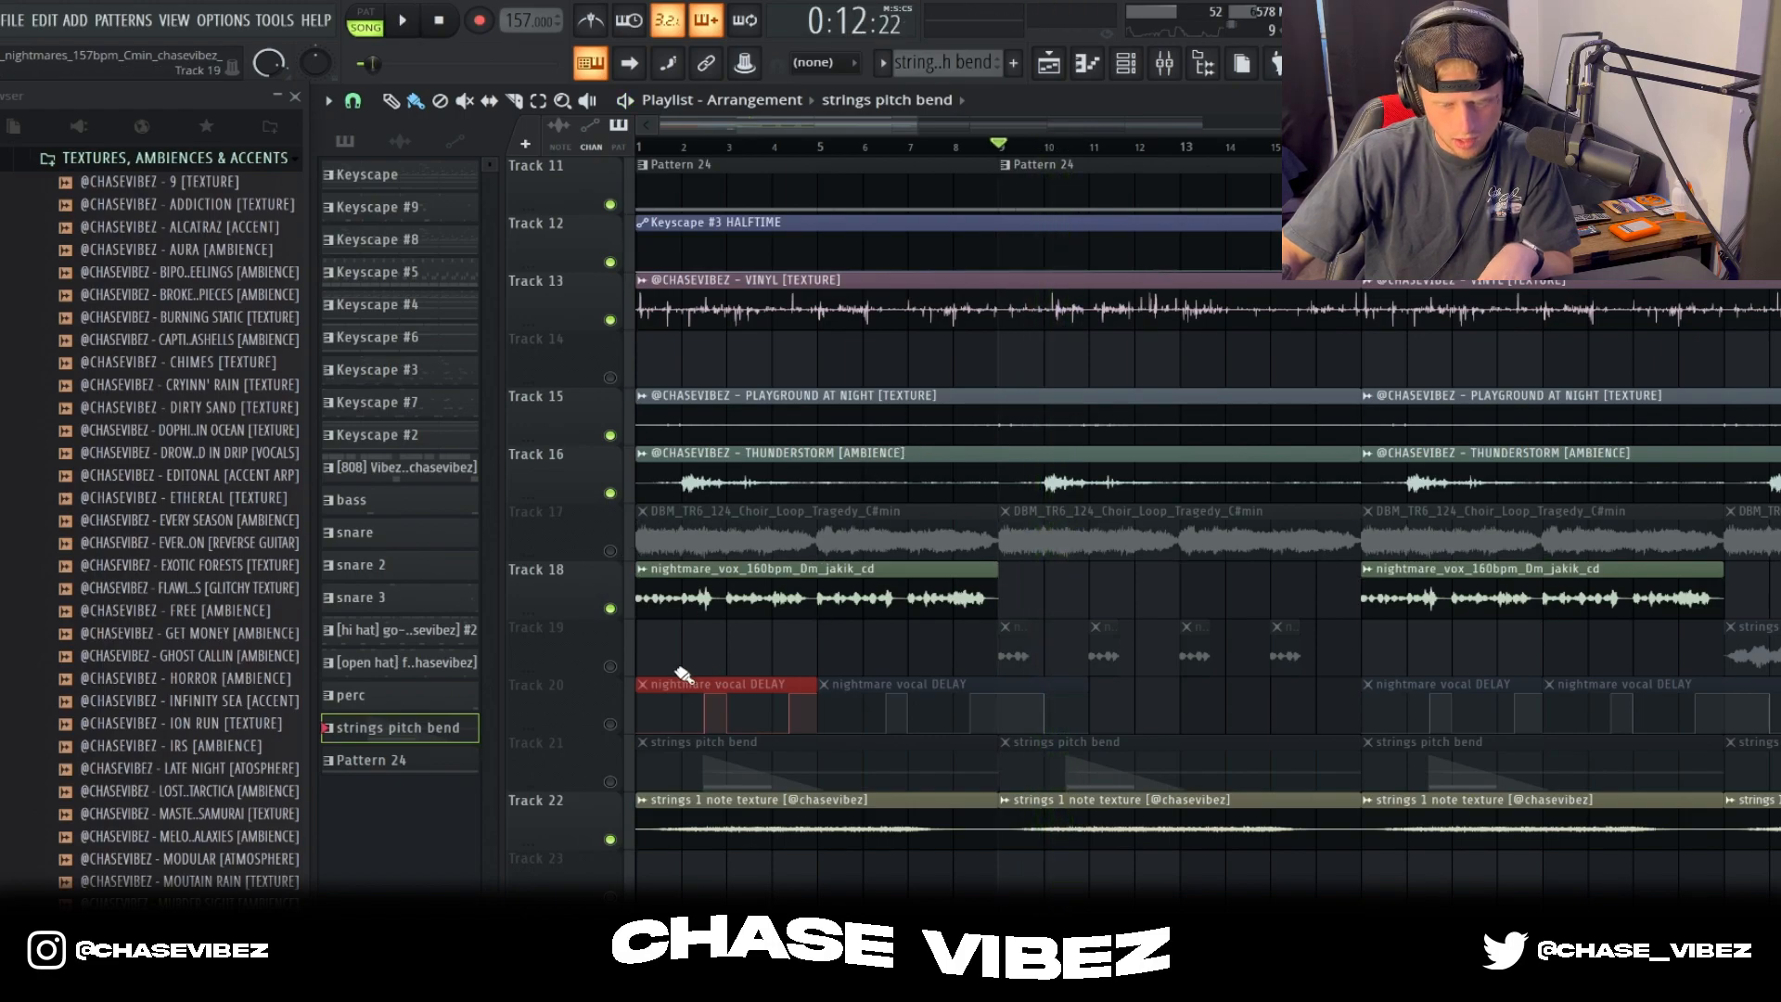
click(609, 666)
click(610, 724)
scroll(1072, 180, up, 3)
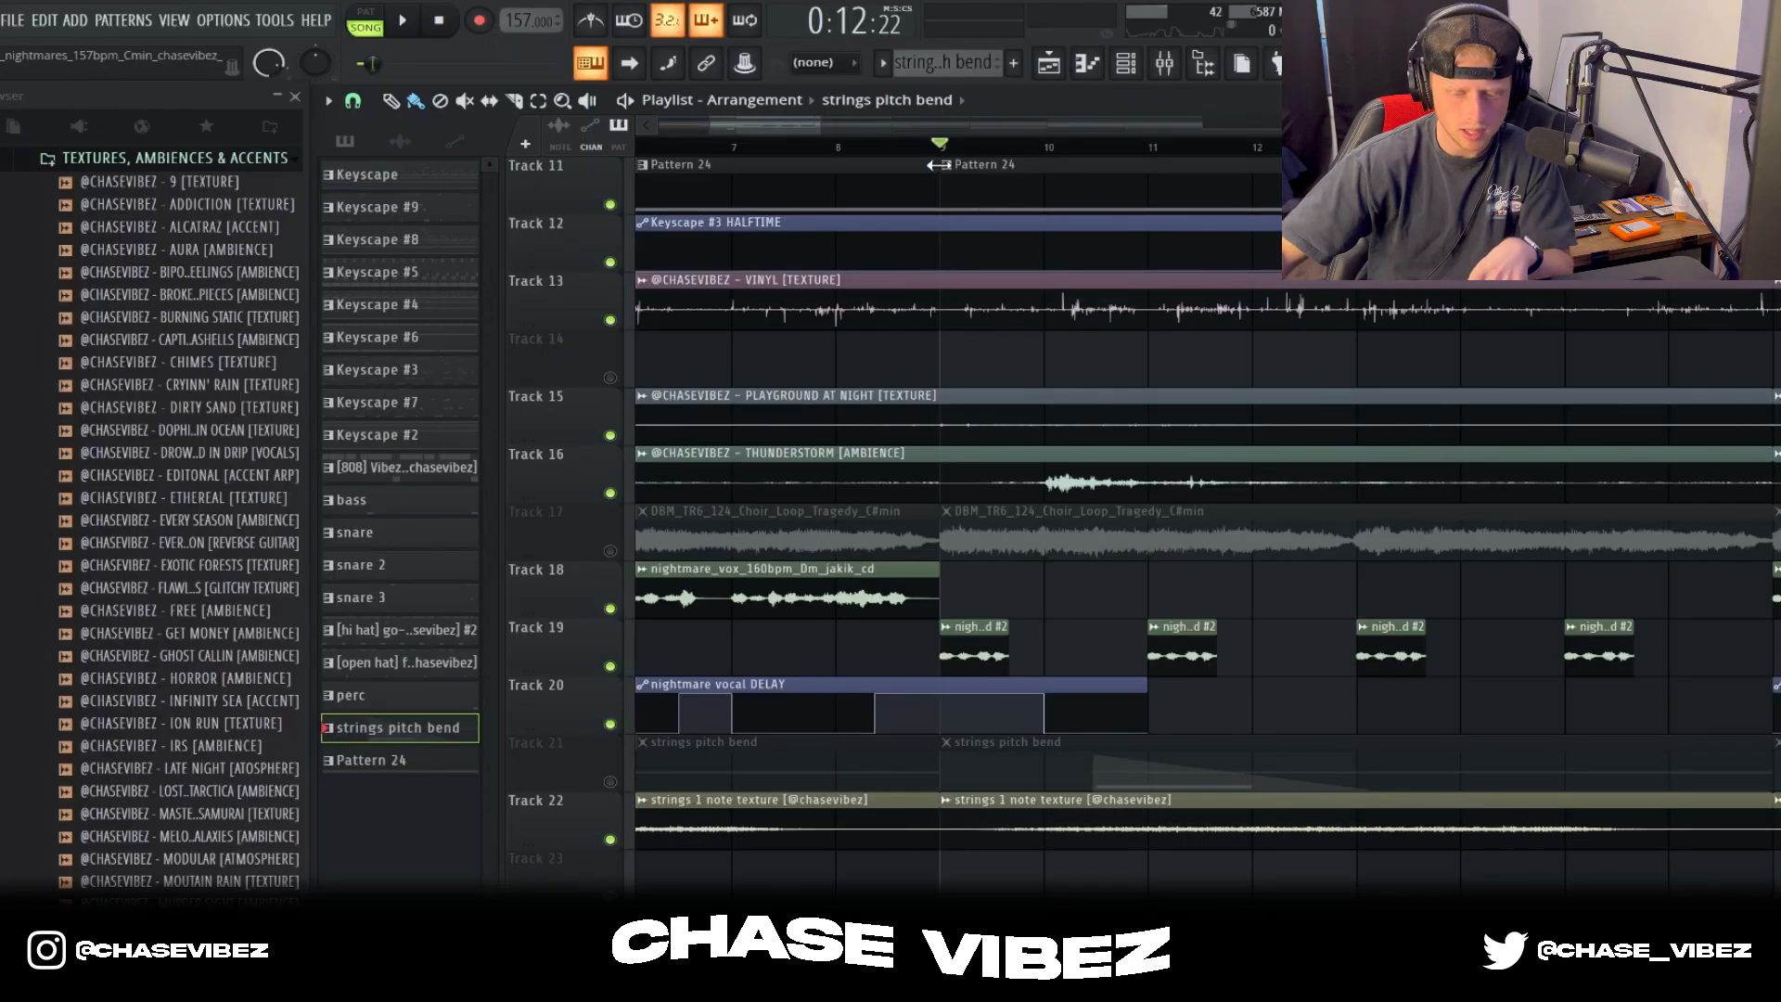
Step: Show the mixer, select insert 13 for the second nightmare_vox vocal, and review its Fruity parametric EQ 2
click(1167, 65)
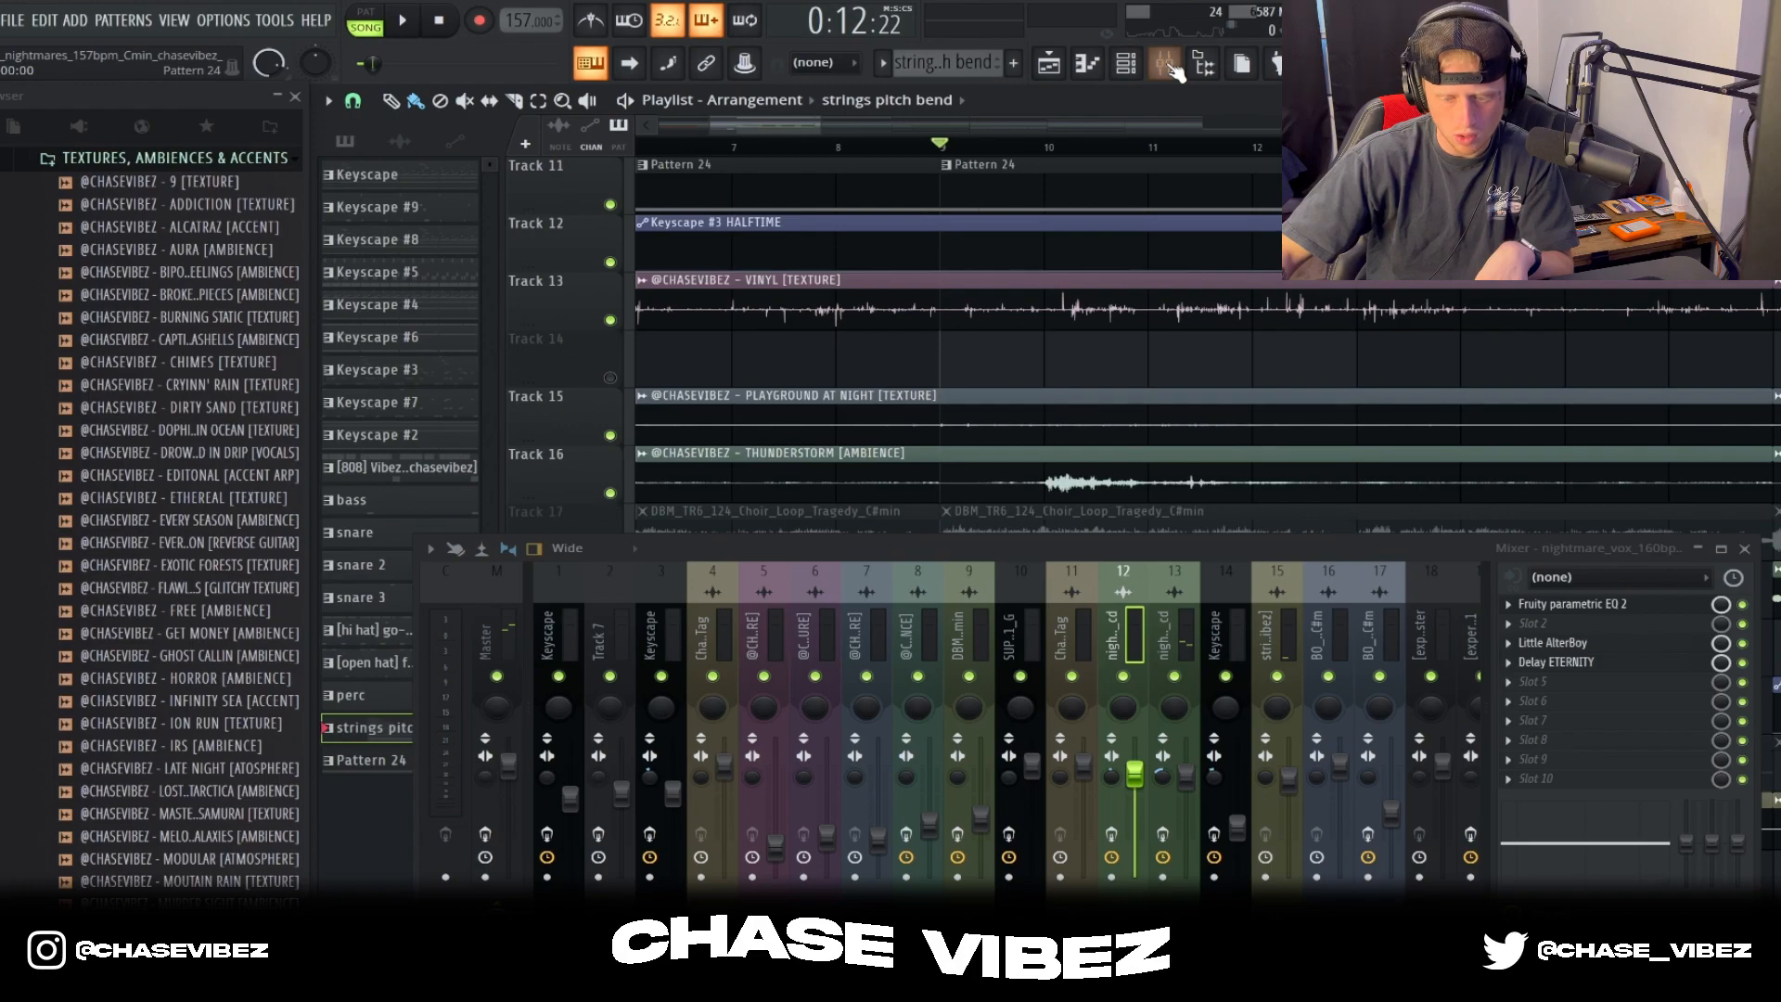
click(1167, 65)
click(1167, 65)
click(1187, 620)
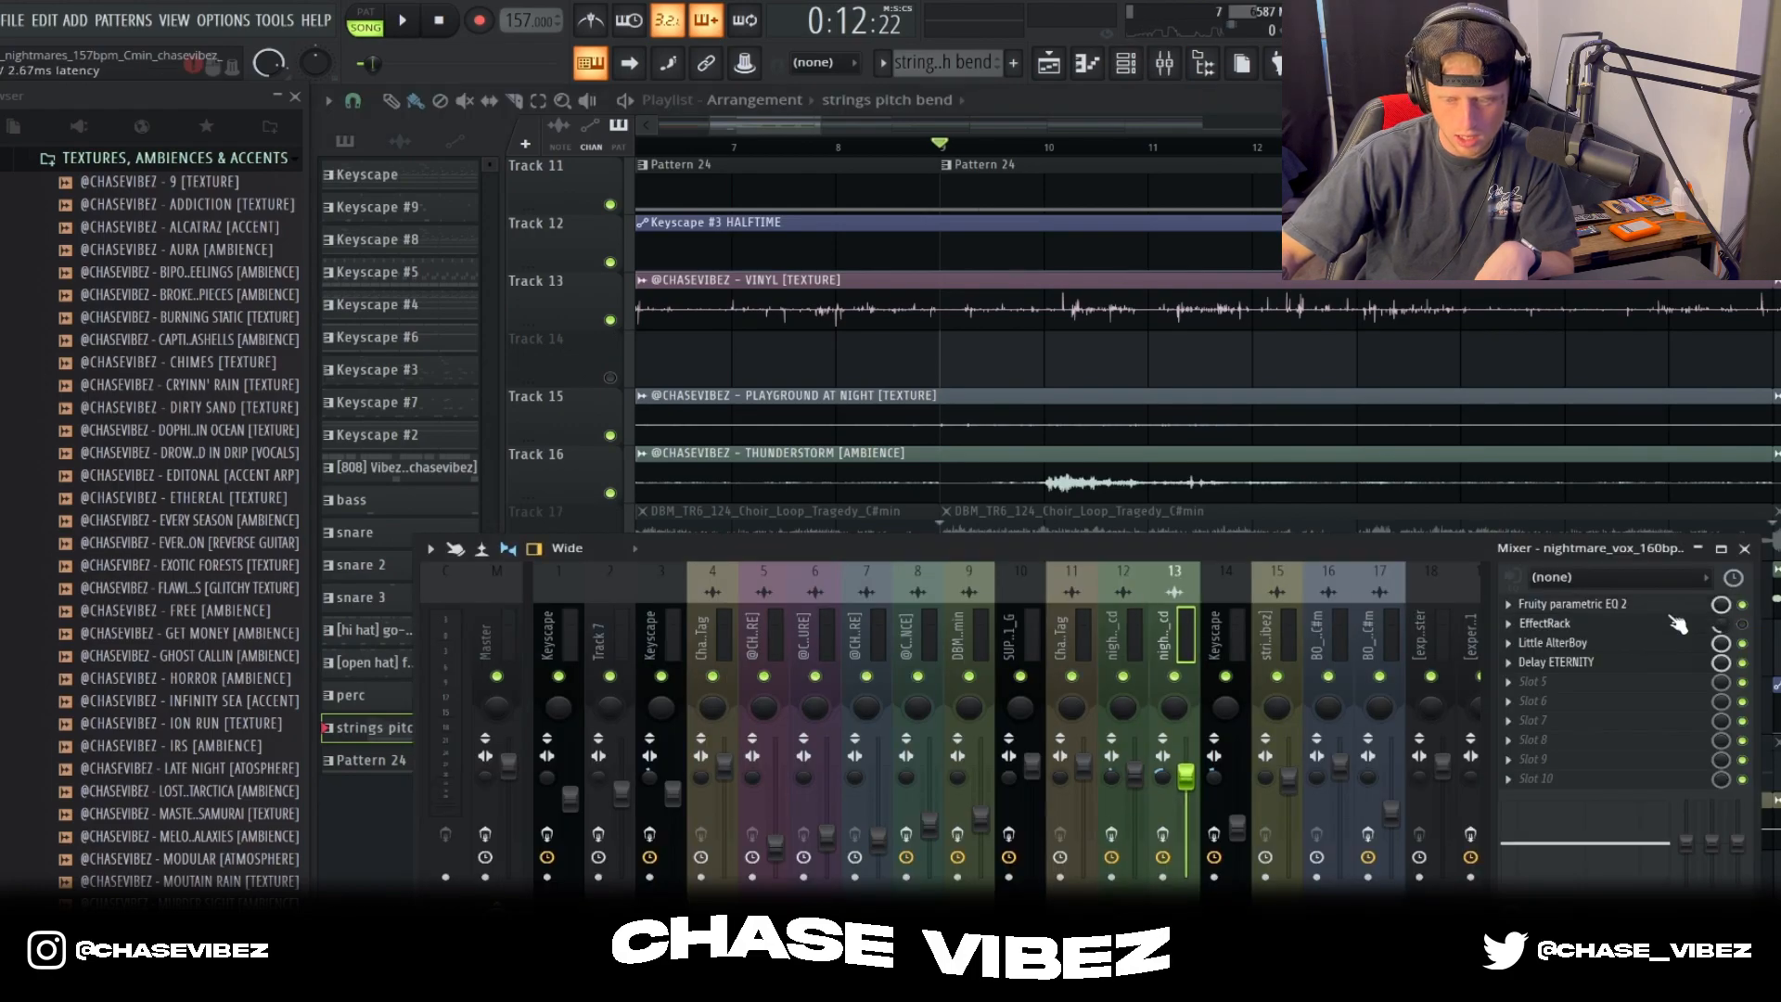
click(1660, 605)
click(441, 132)
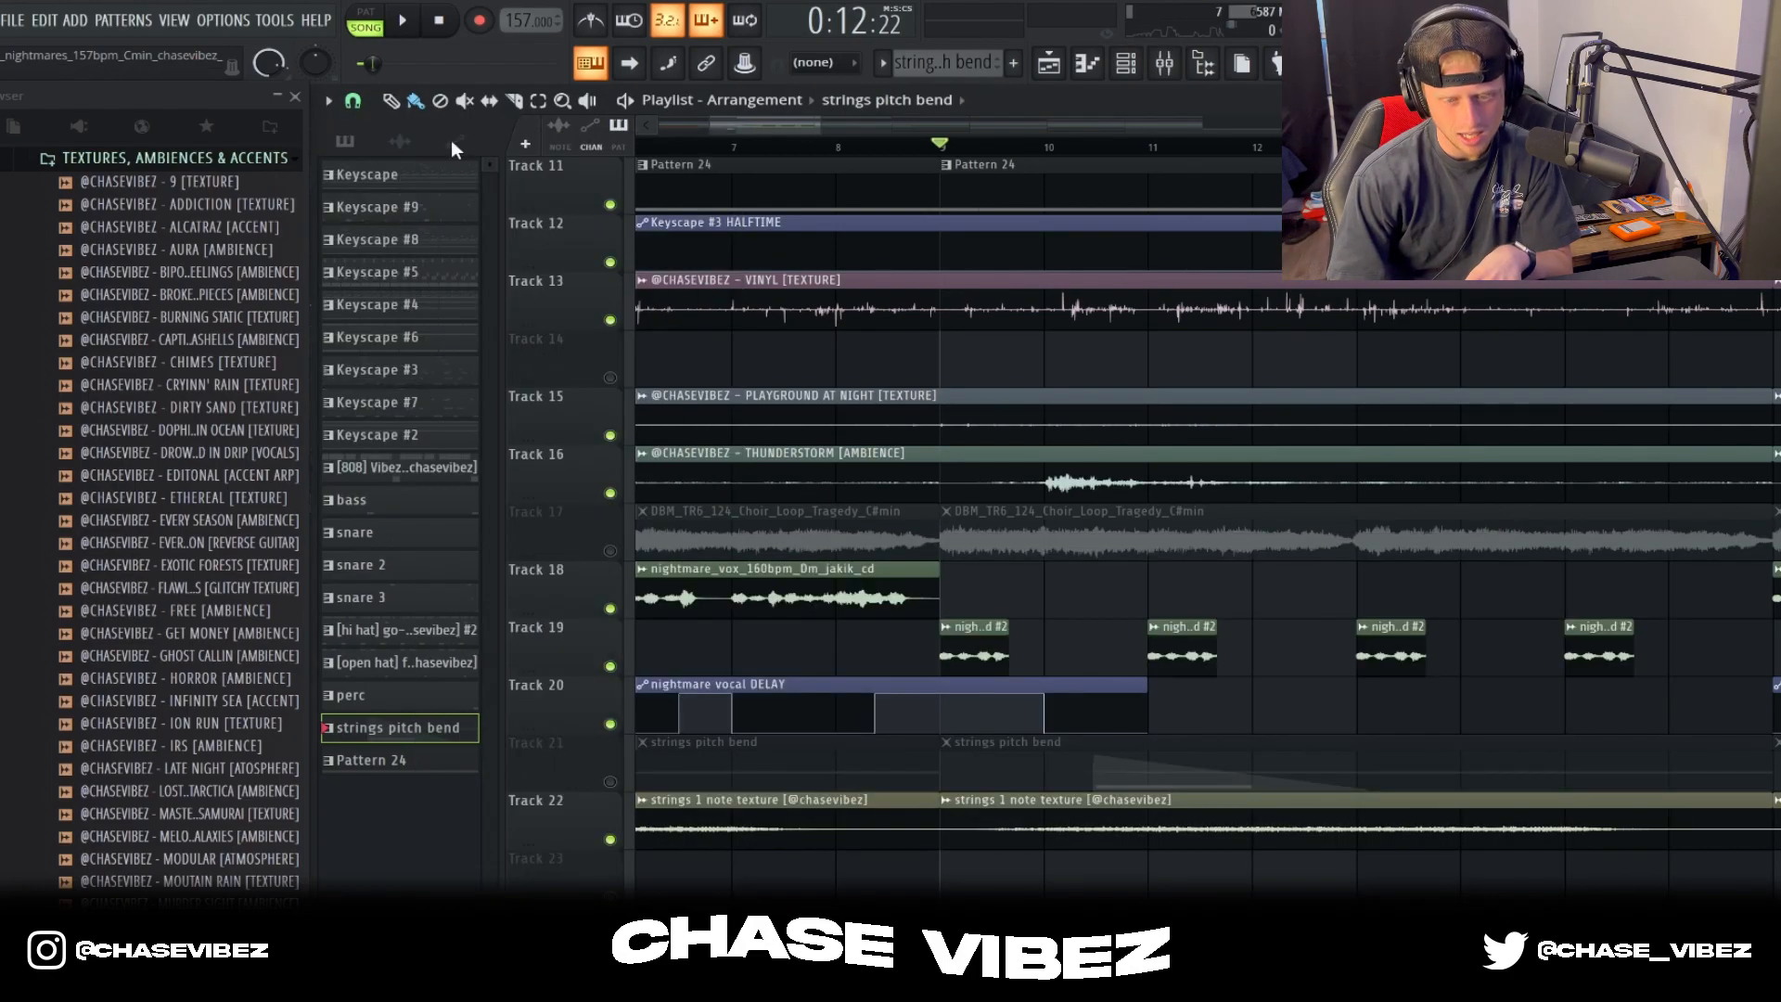
Step: Unmute the DBM_TR6_124_Choir_Loop_Tragedy clips on Track 17 and review the loop's sample settings
click(612, 552)
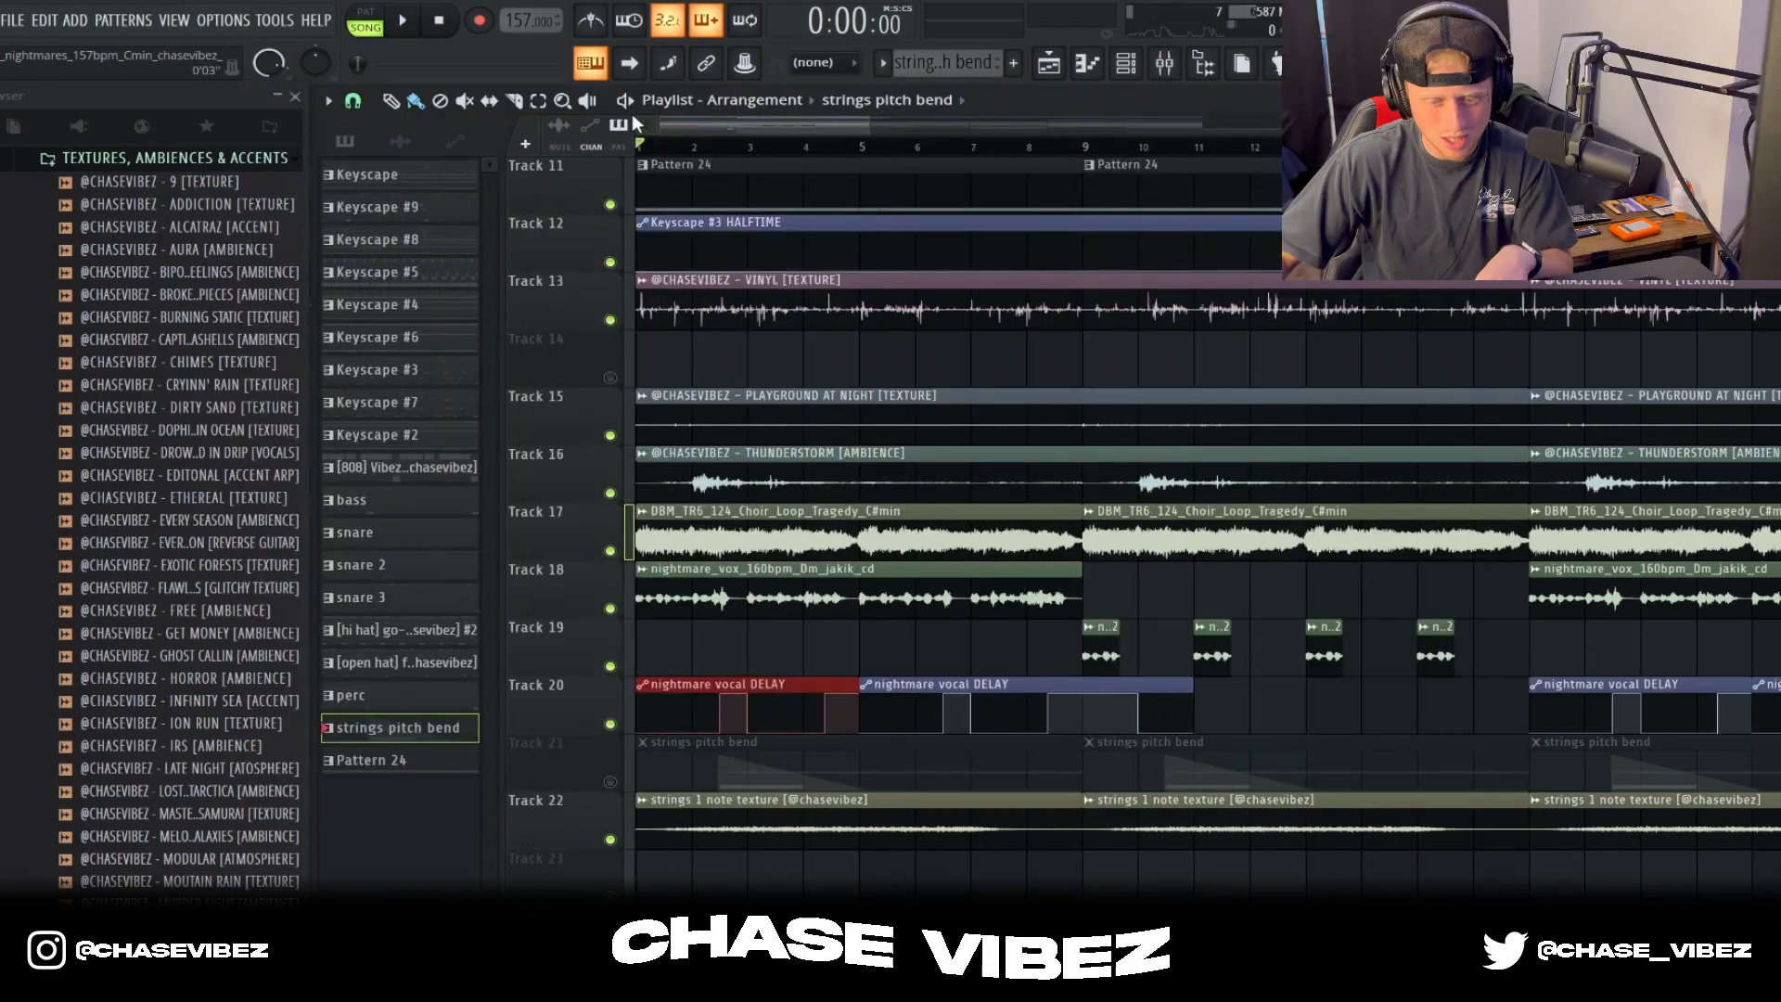
click(716, 545)
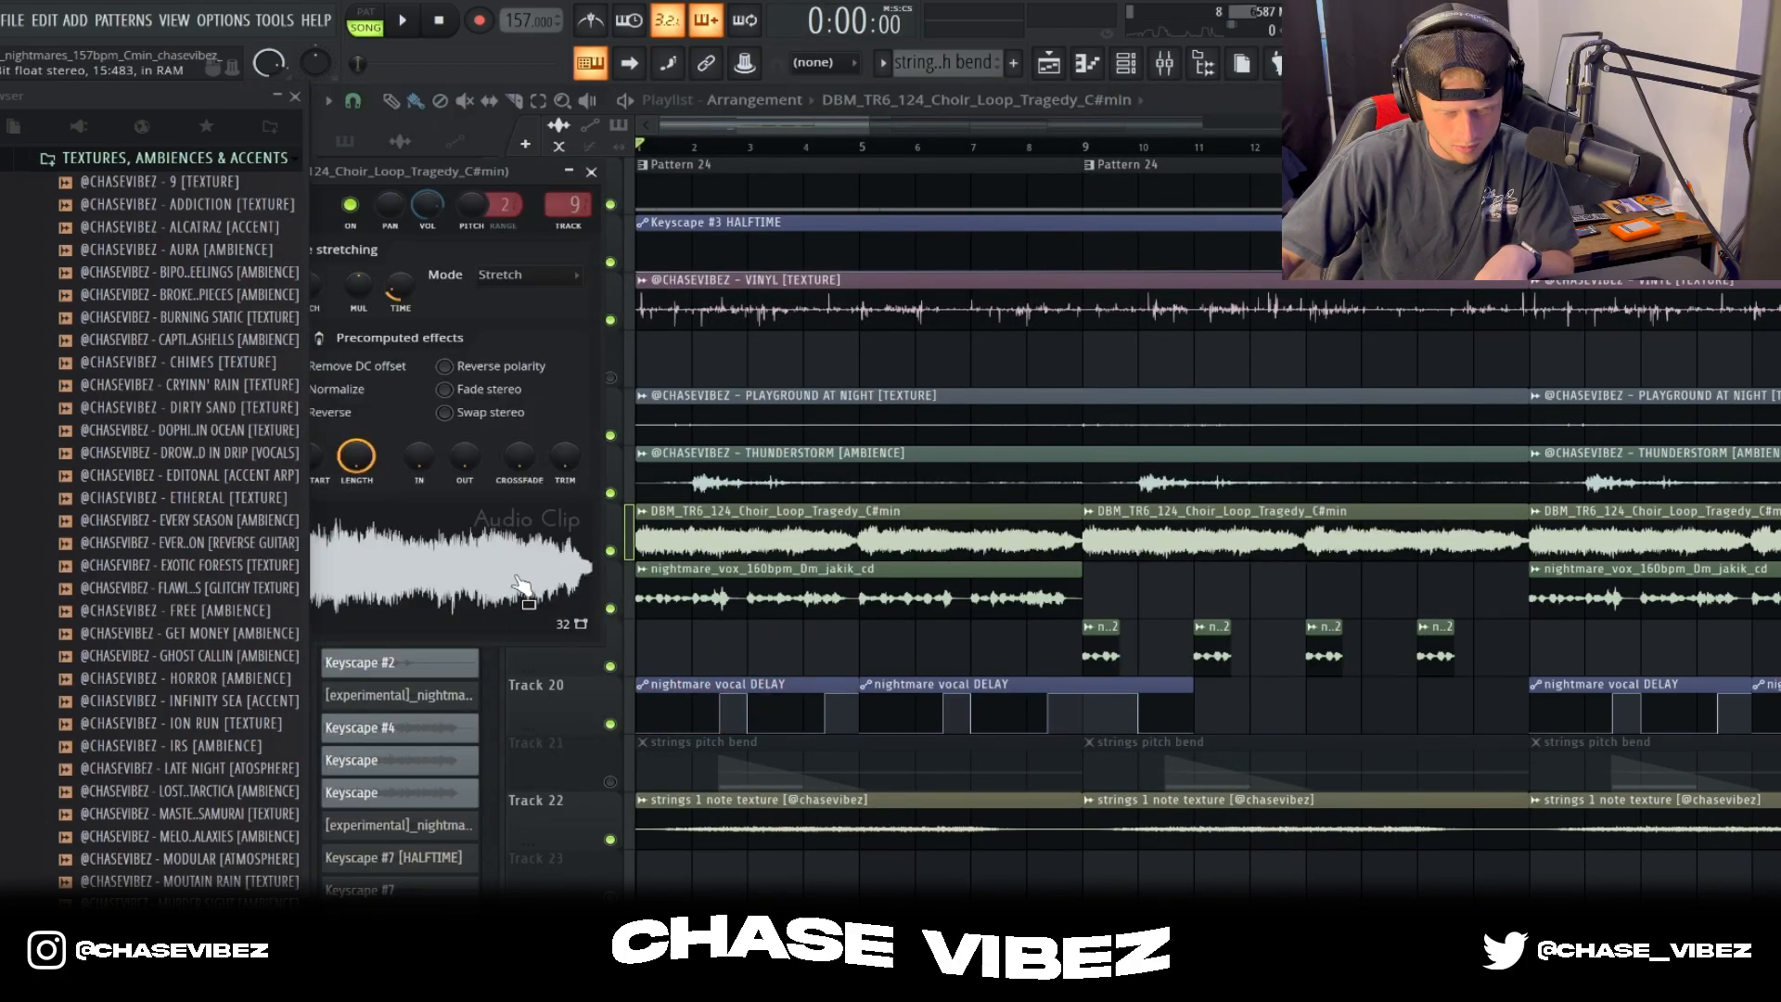
drag(482, 165, 998, 325)
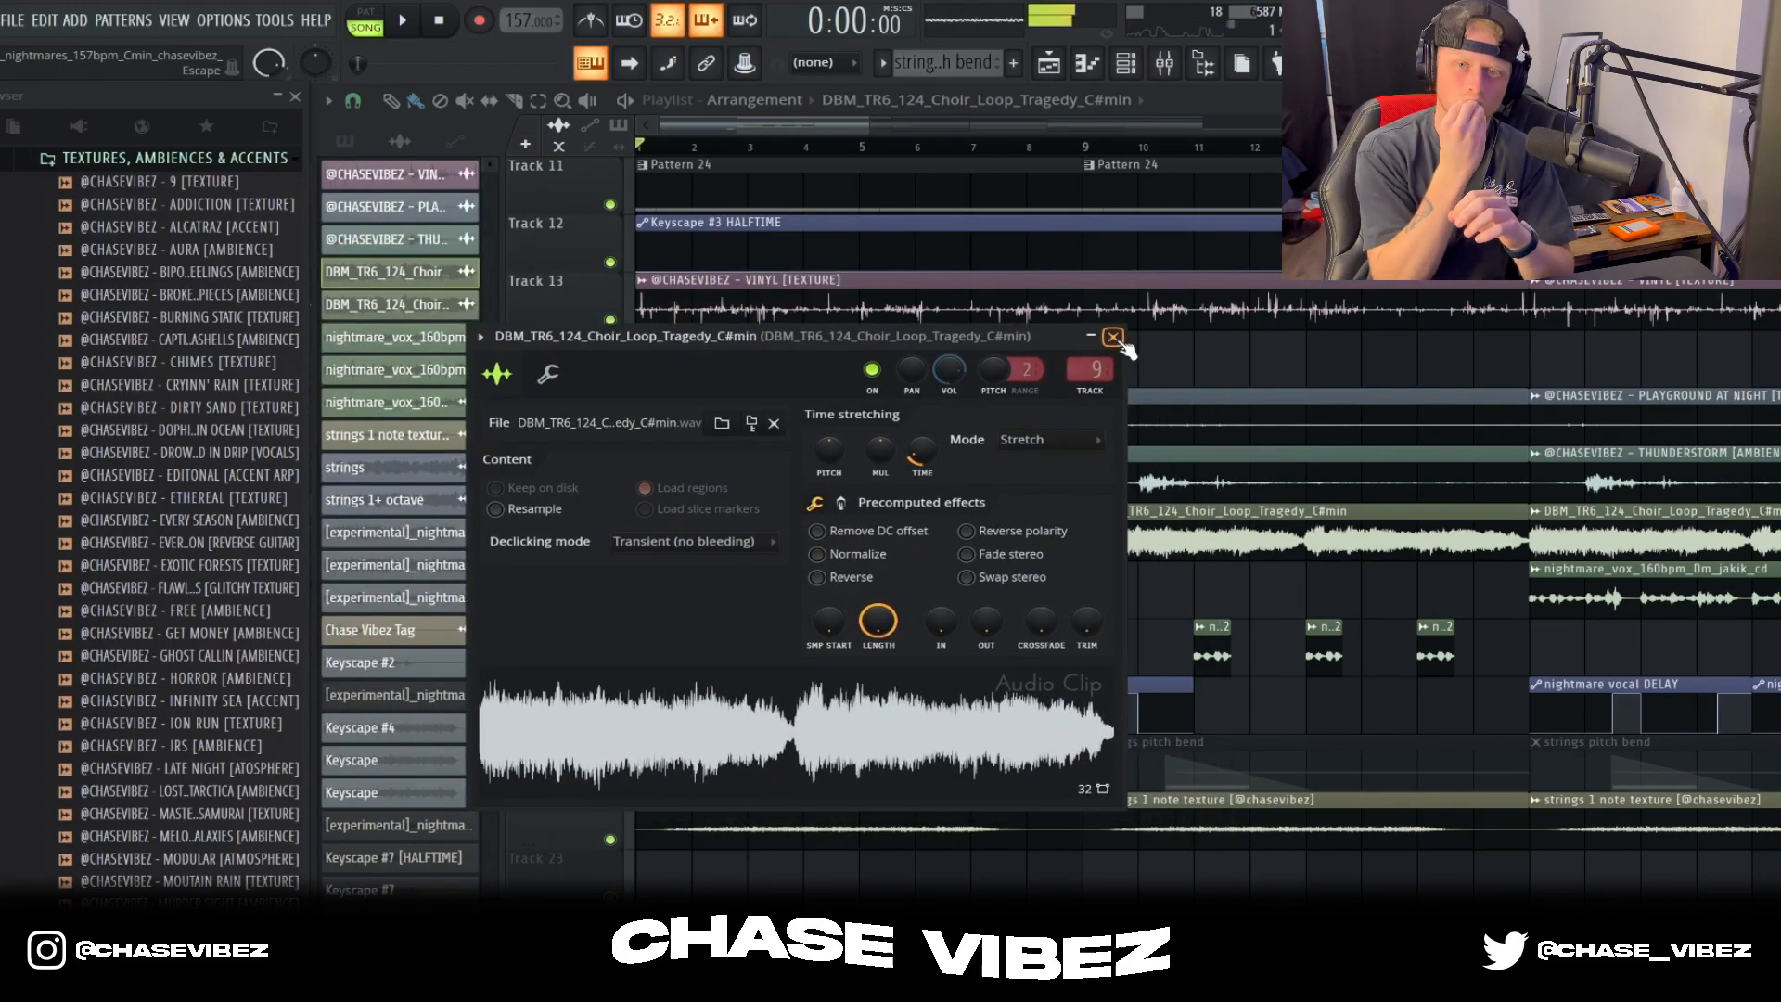
click(1114, 337)
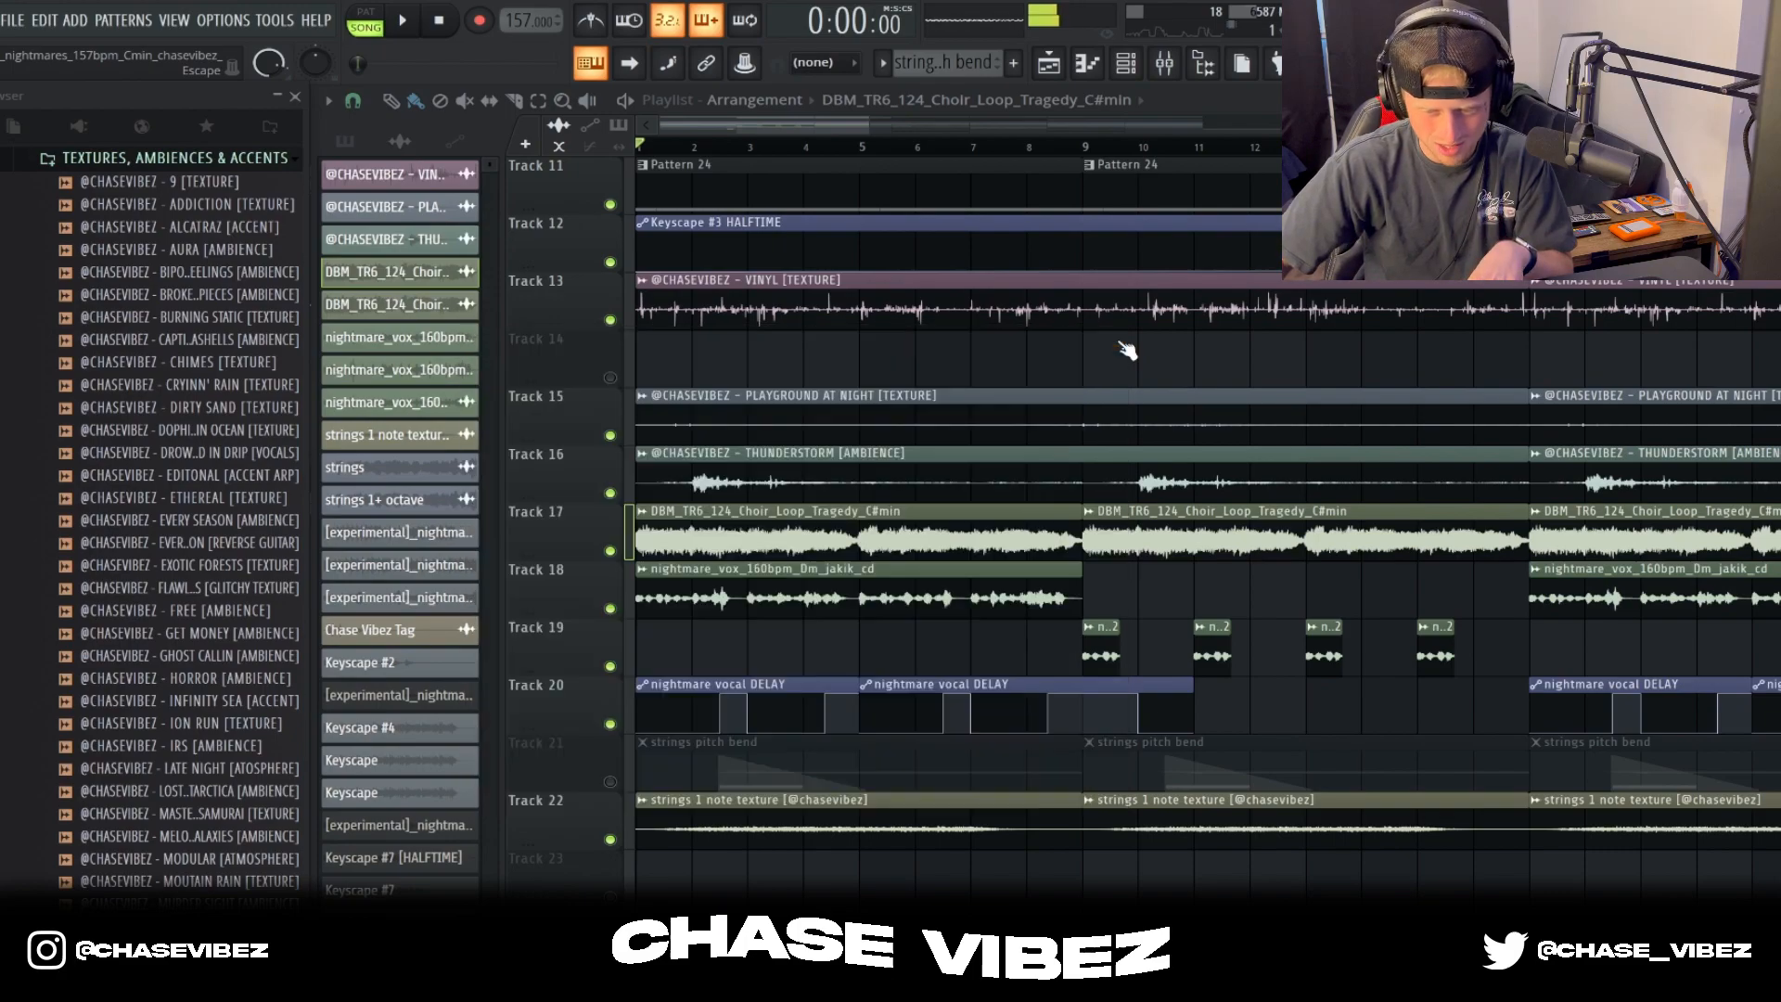
Step: Play the arrangement from the start with the choir loop included, and stop playback
key(space)
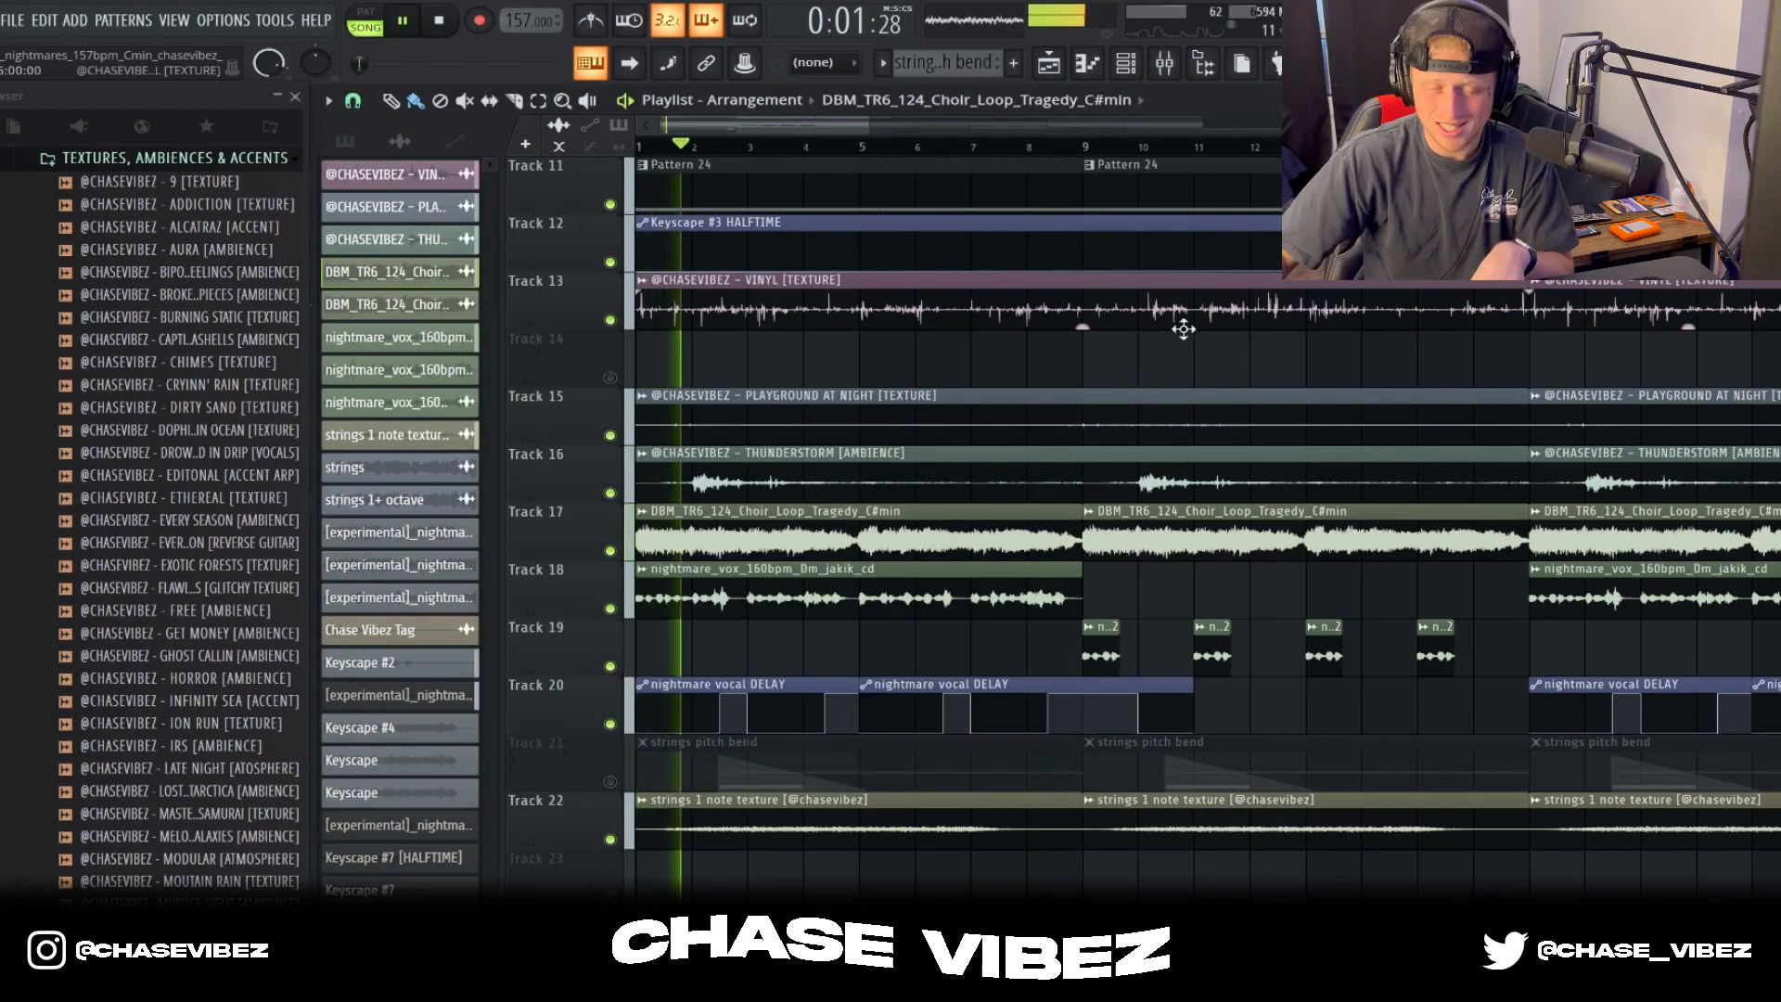
scroll(1120, 159, down, 3)
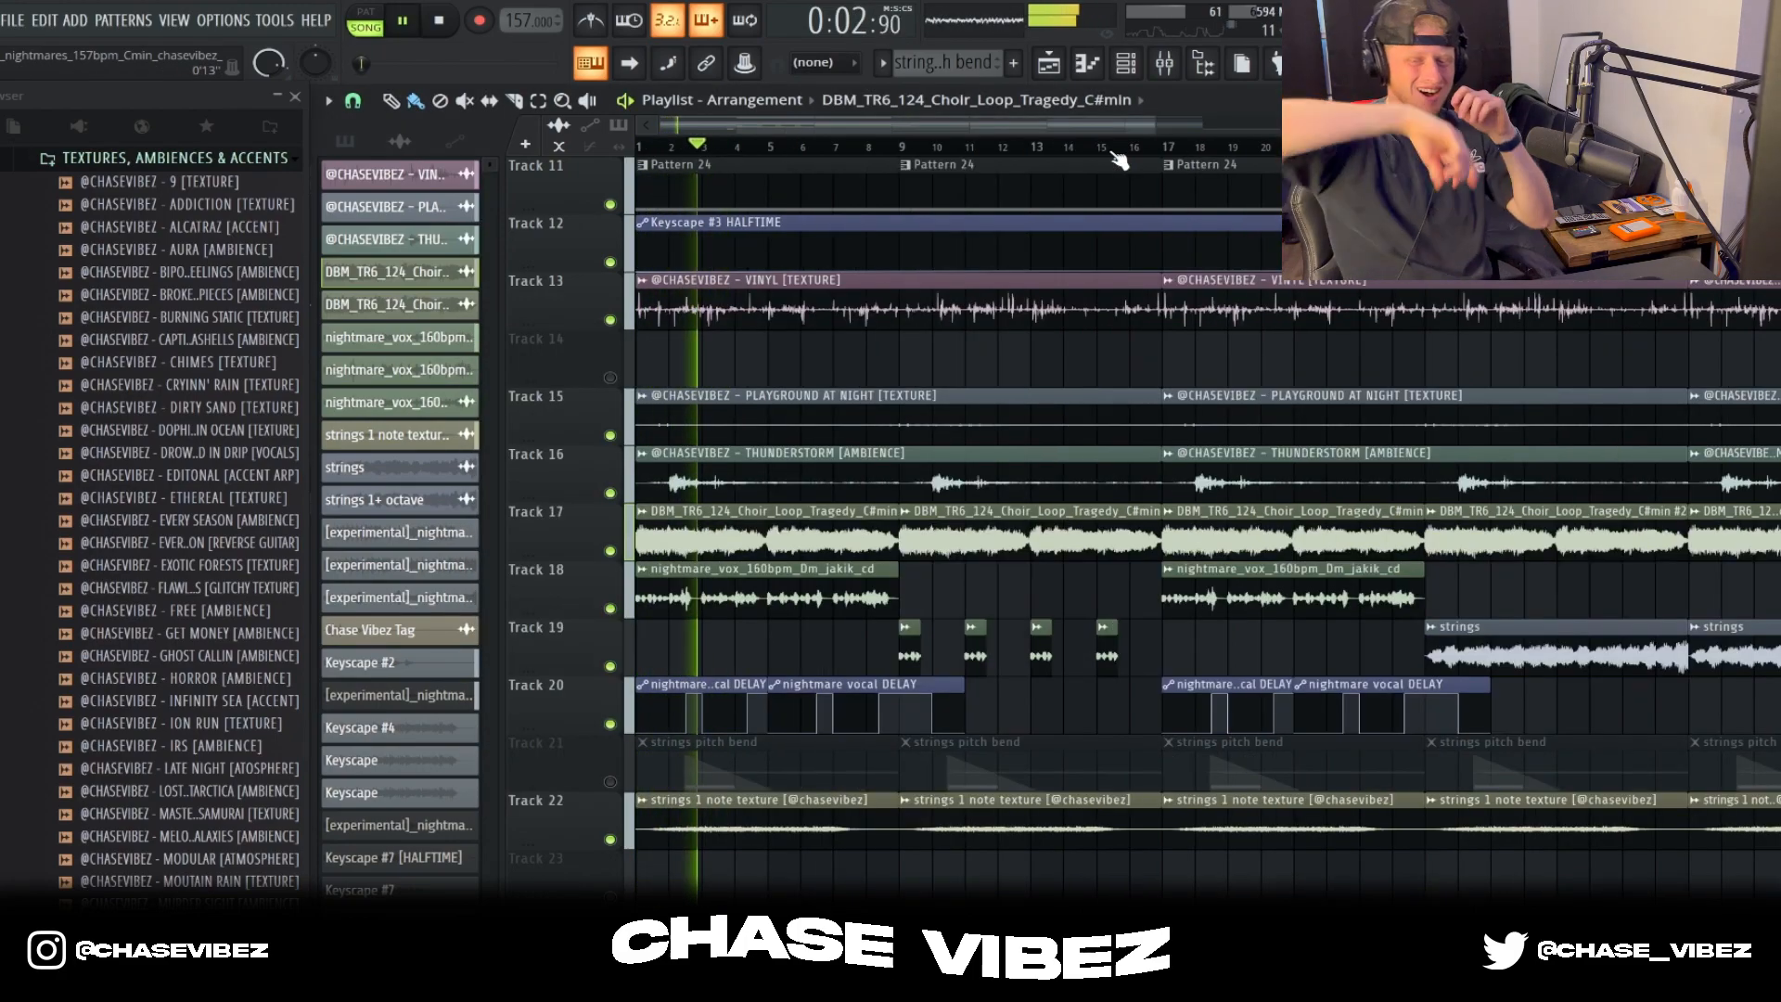
scroll(1119, 159, down, 2)
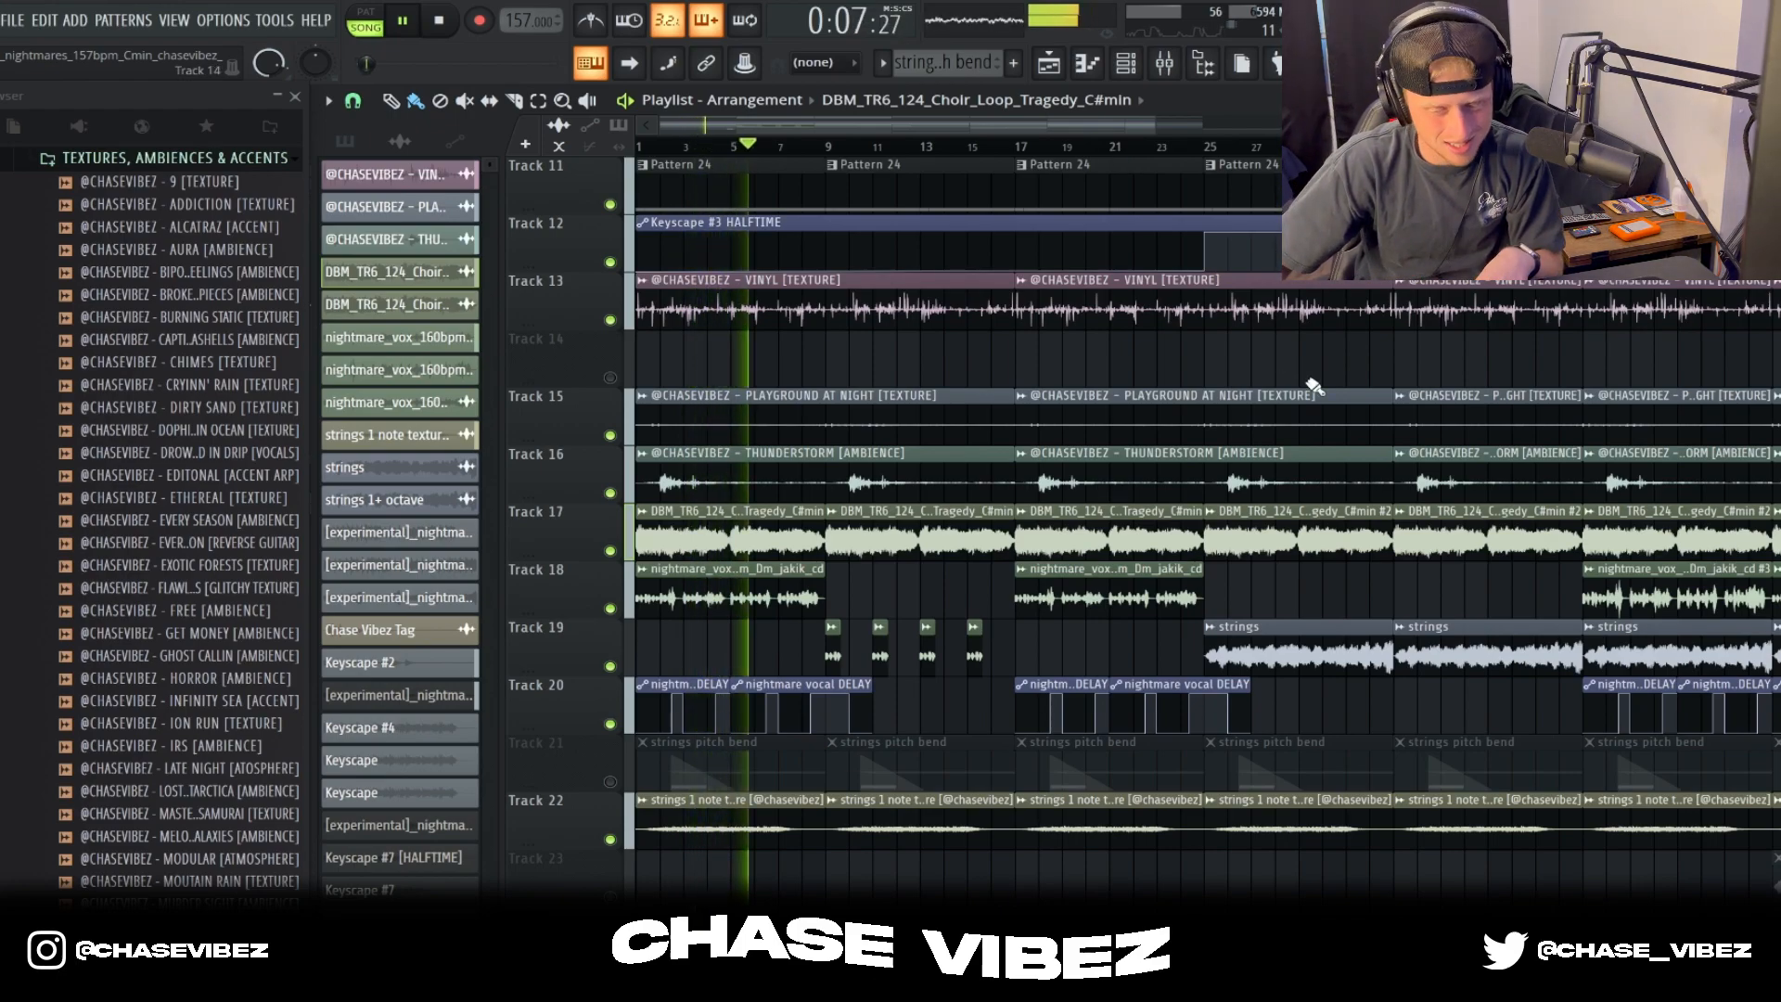
key(space)
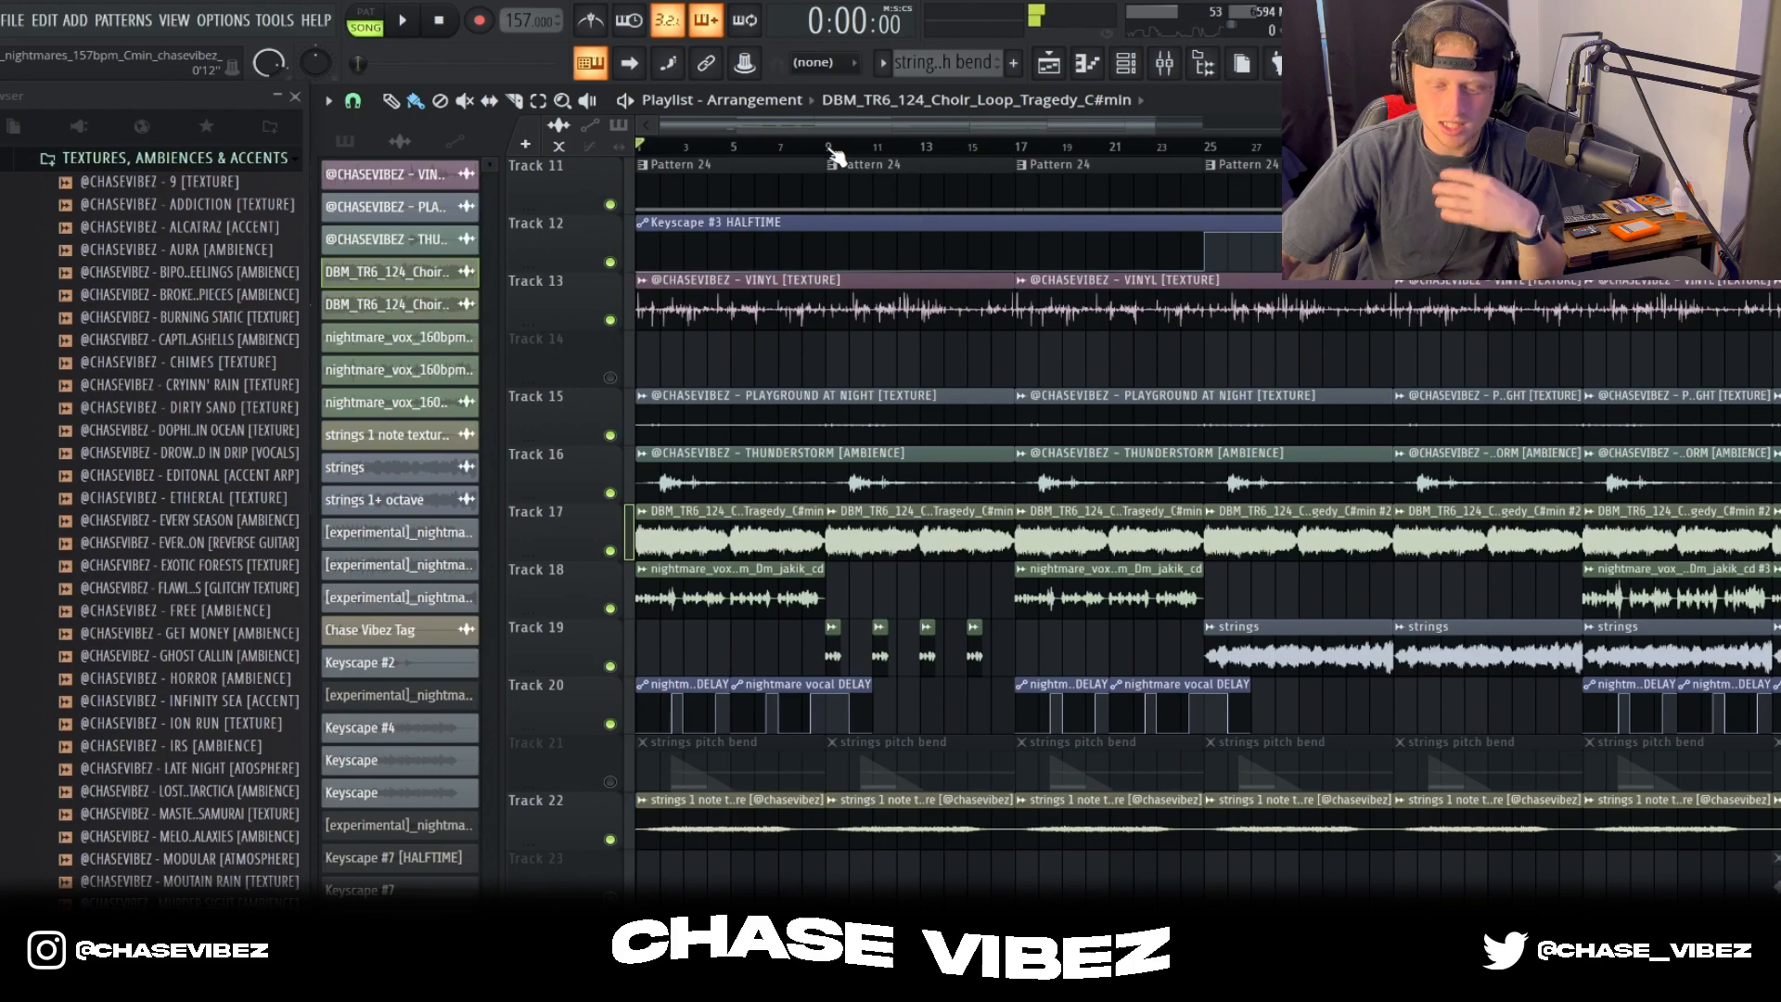
Step: Play the arrangement from bar 9 and unmute the strings pitch bend clips on Track 21 during playback
click(832, 149)
key(space)
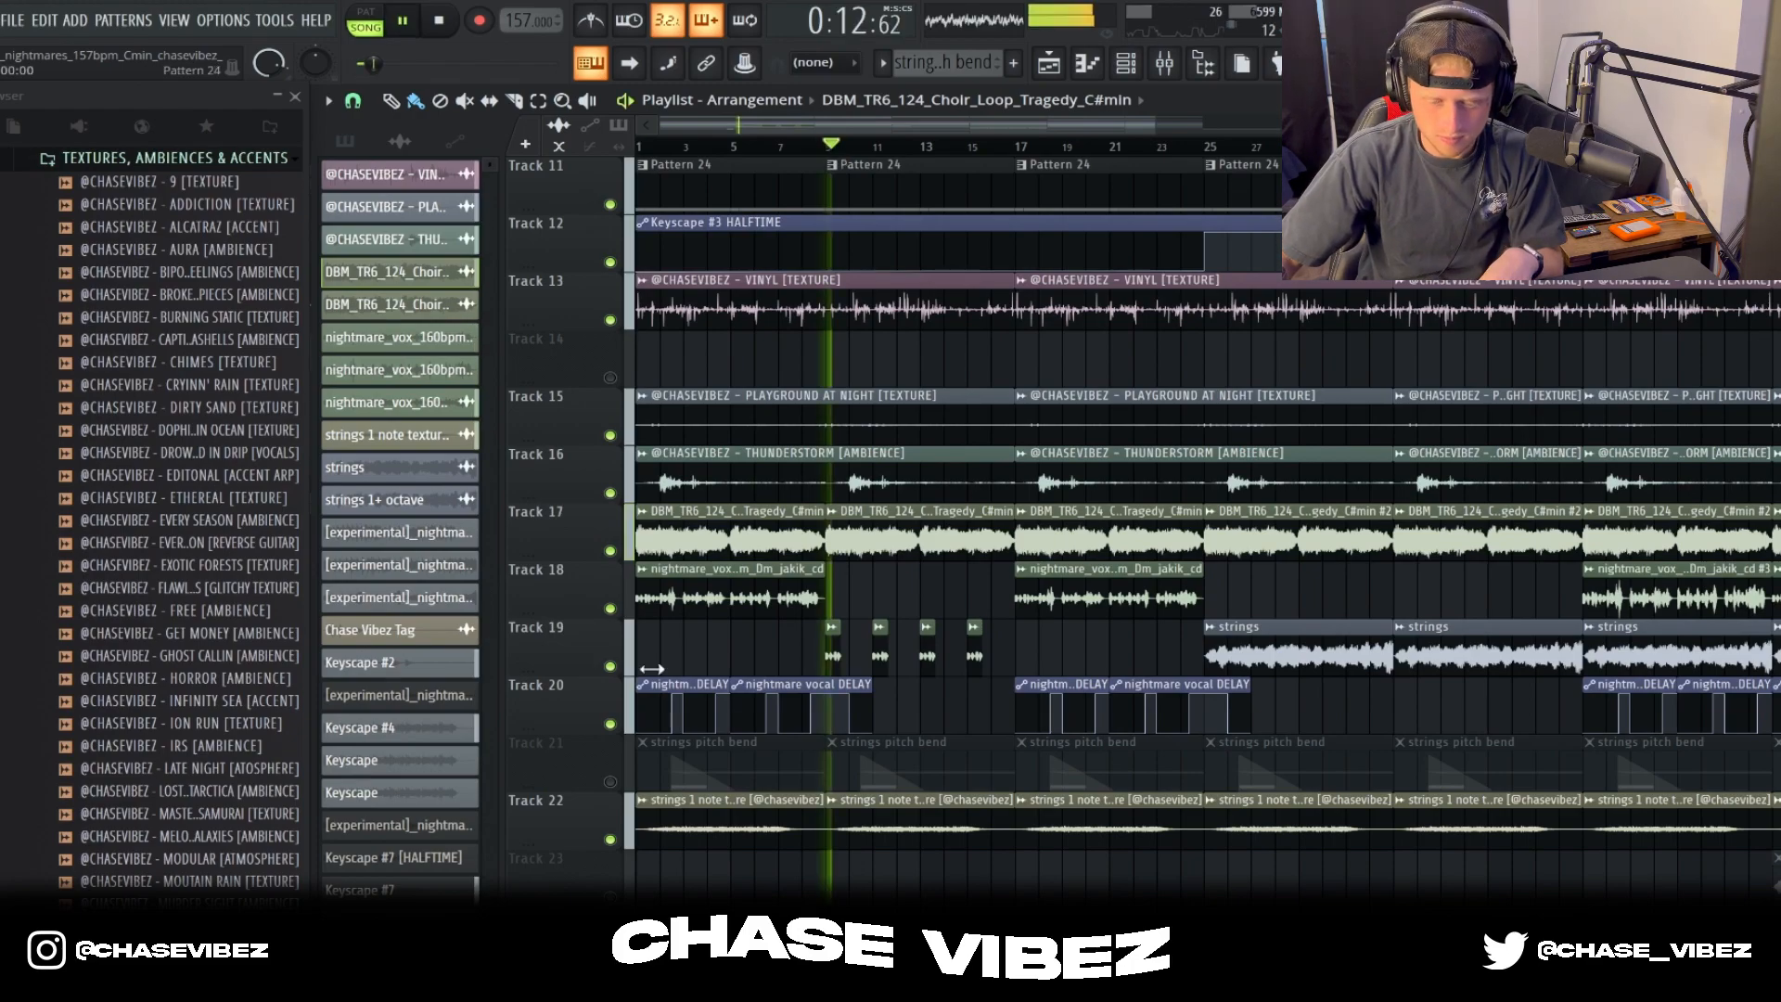
click(611, 782)
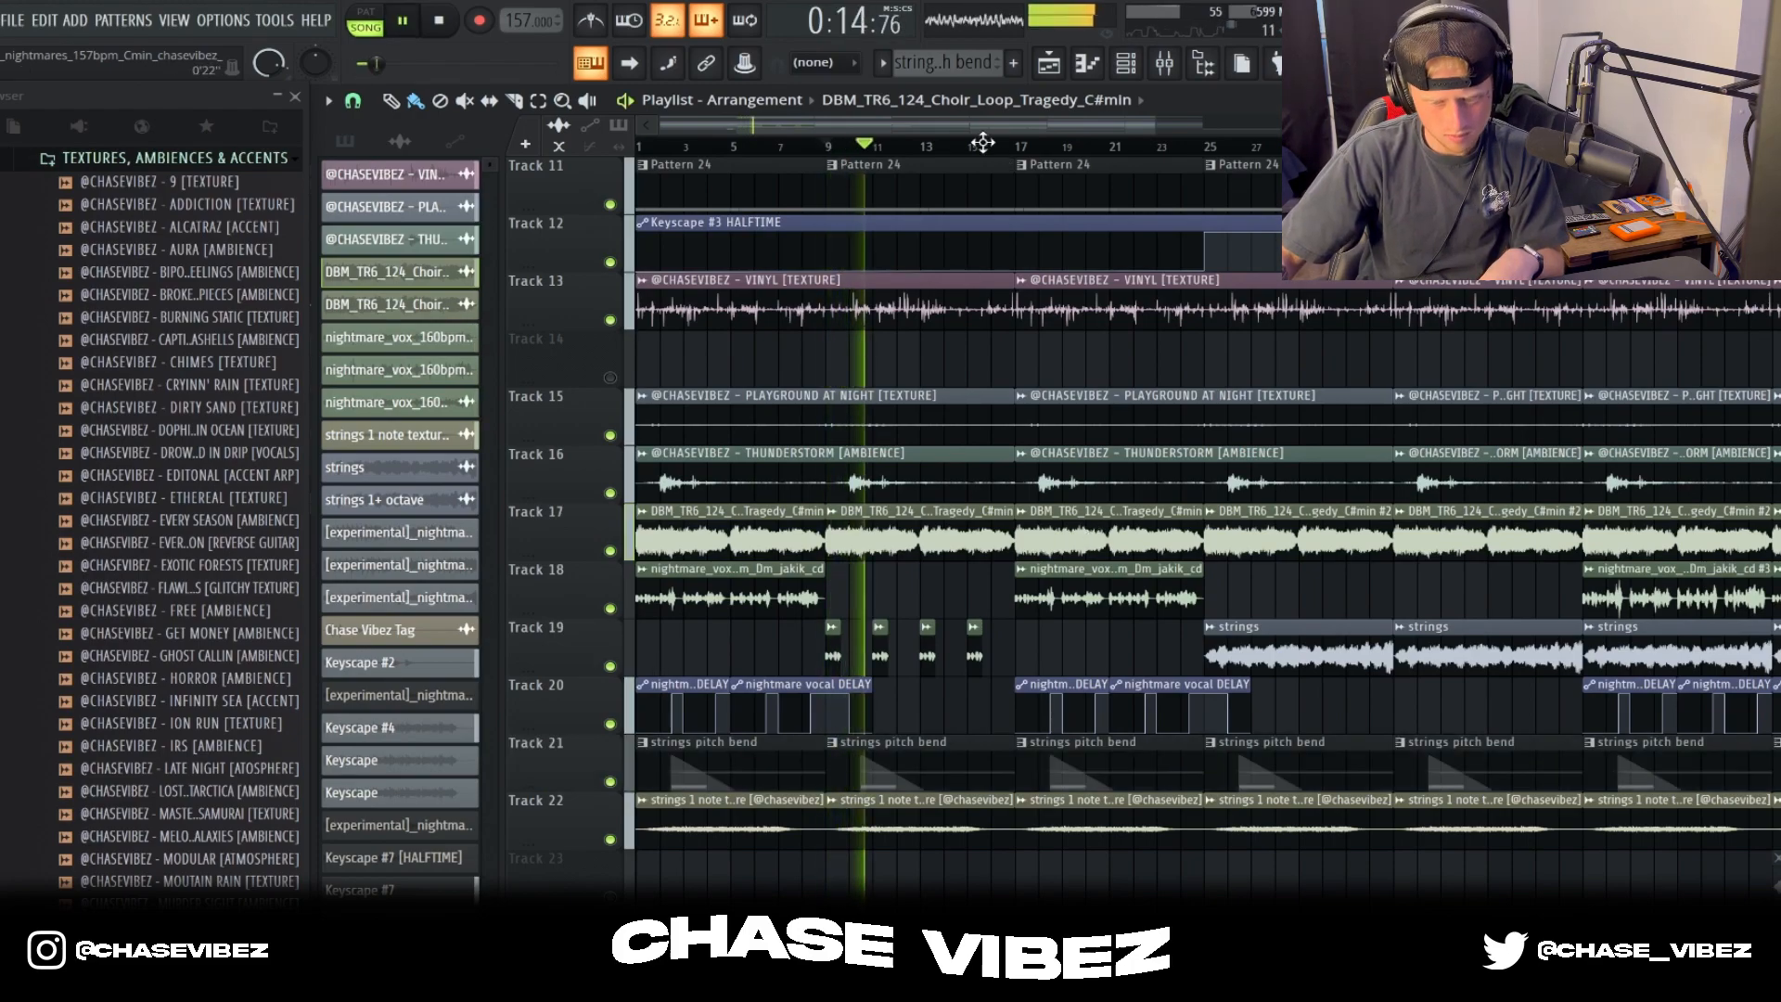
scroll(928, 153, down, 2)
key(space)
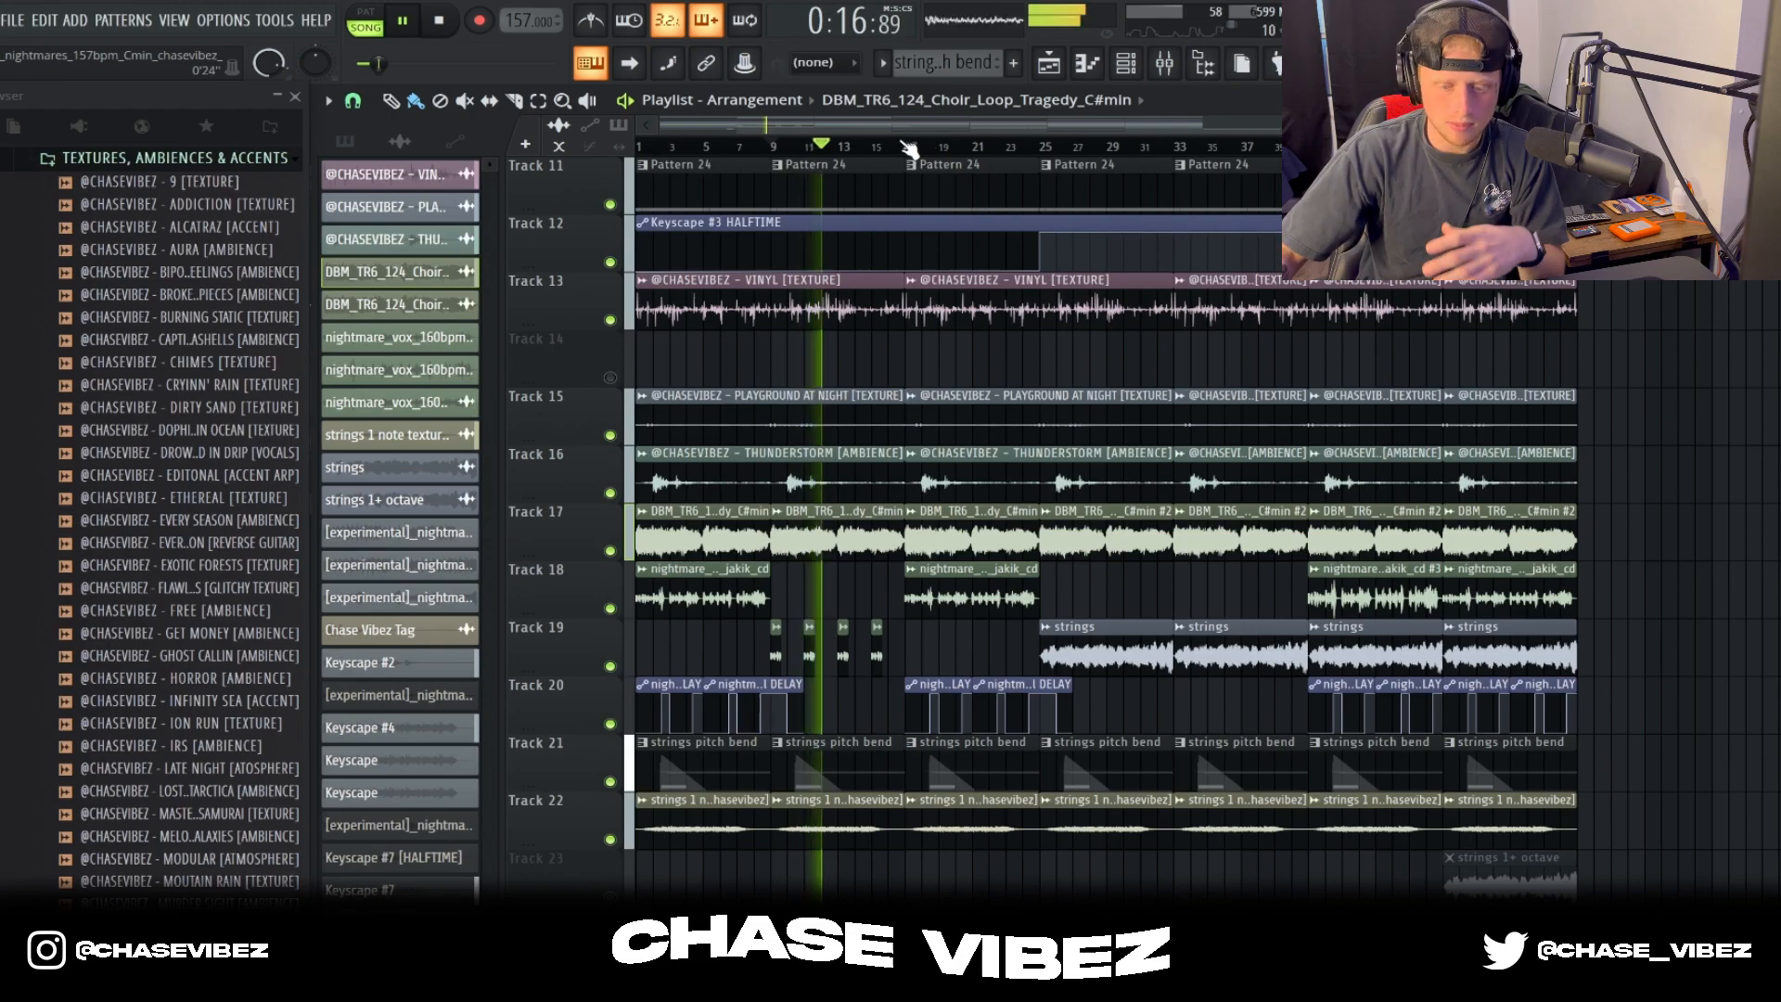
Step: Play the arrangement from bar 17 with the strings pitch bend included, and stop playback
click(907, 148)
key(space)
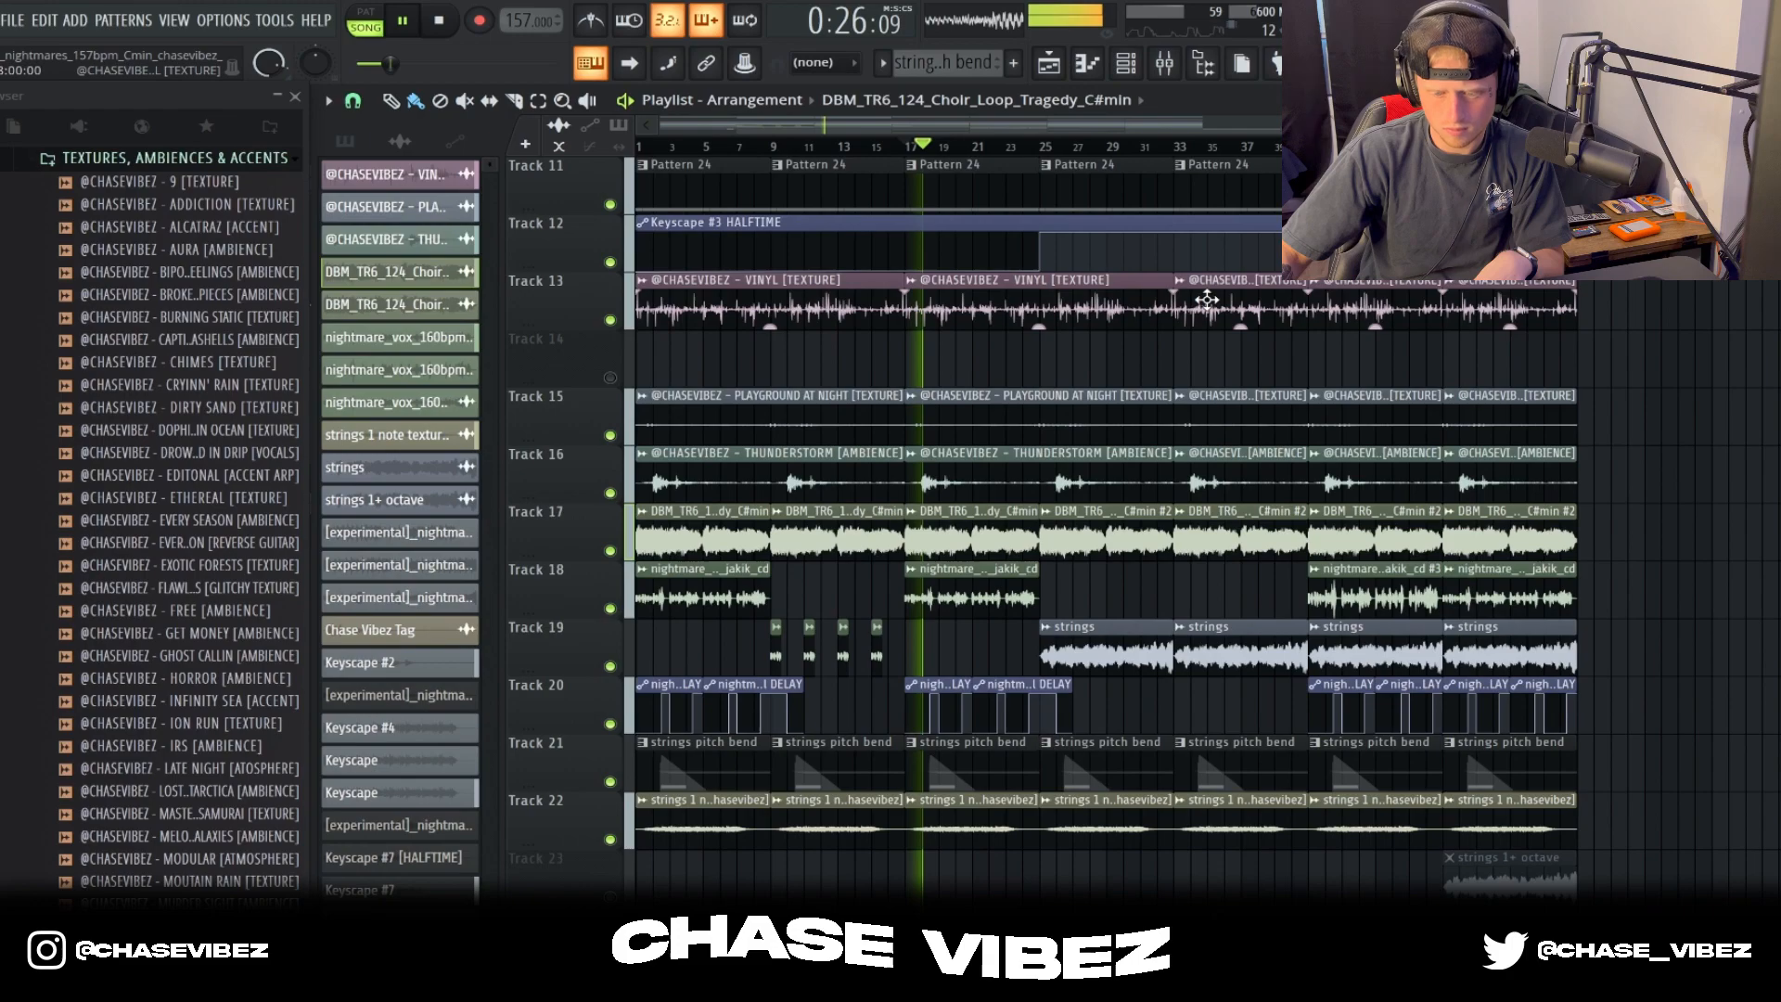
key(space)
Step: Play the arrangement from bar 25 and follow the strings clips on Track 19 through bar 33
click(1041, 146)
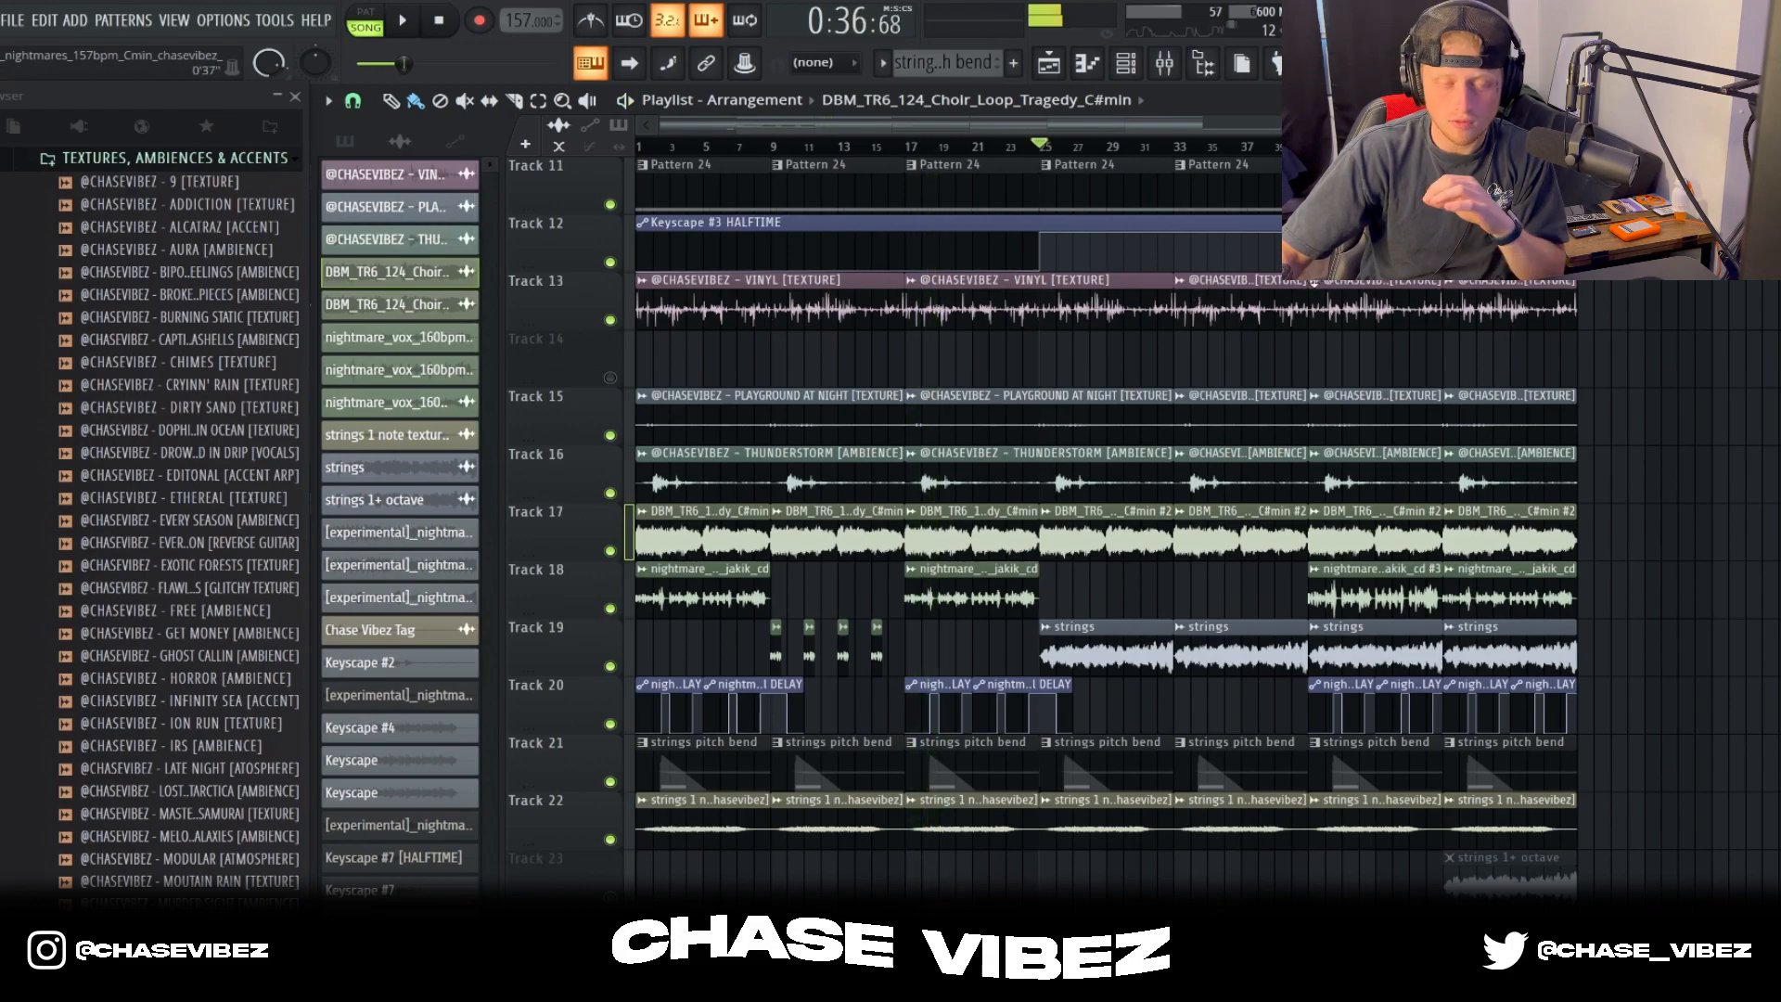
key(space)
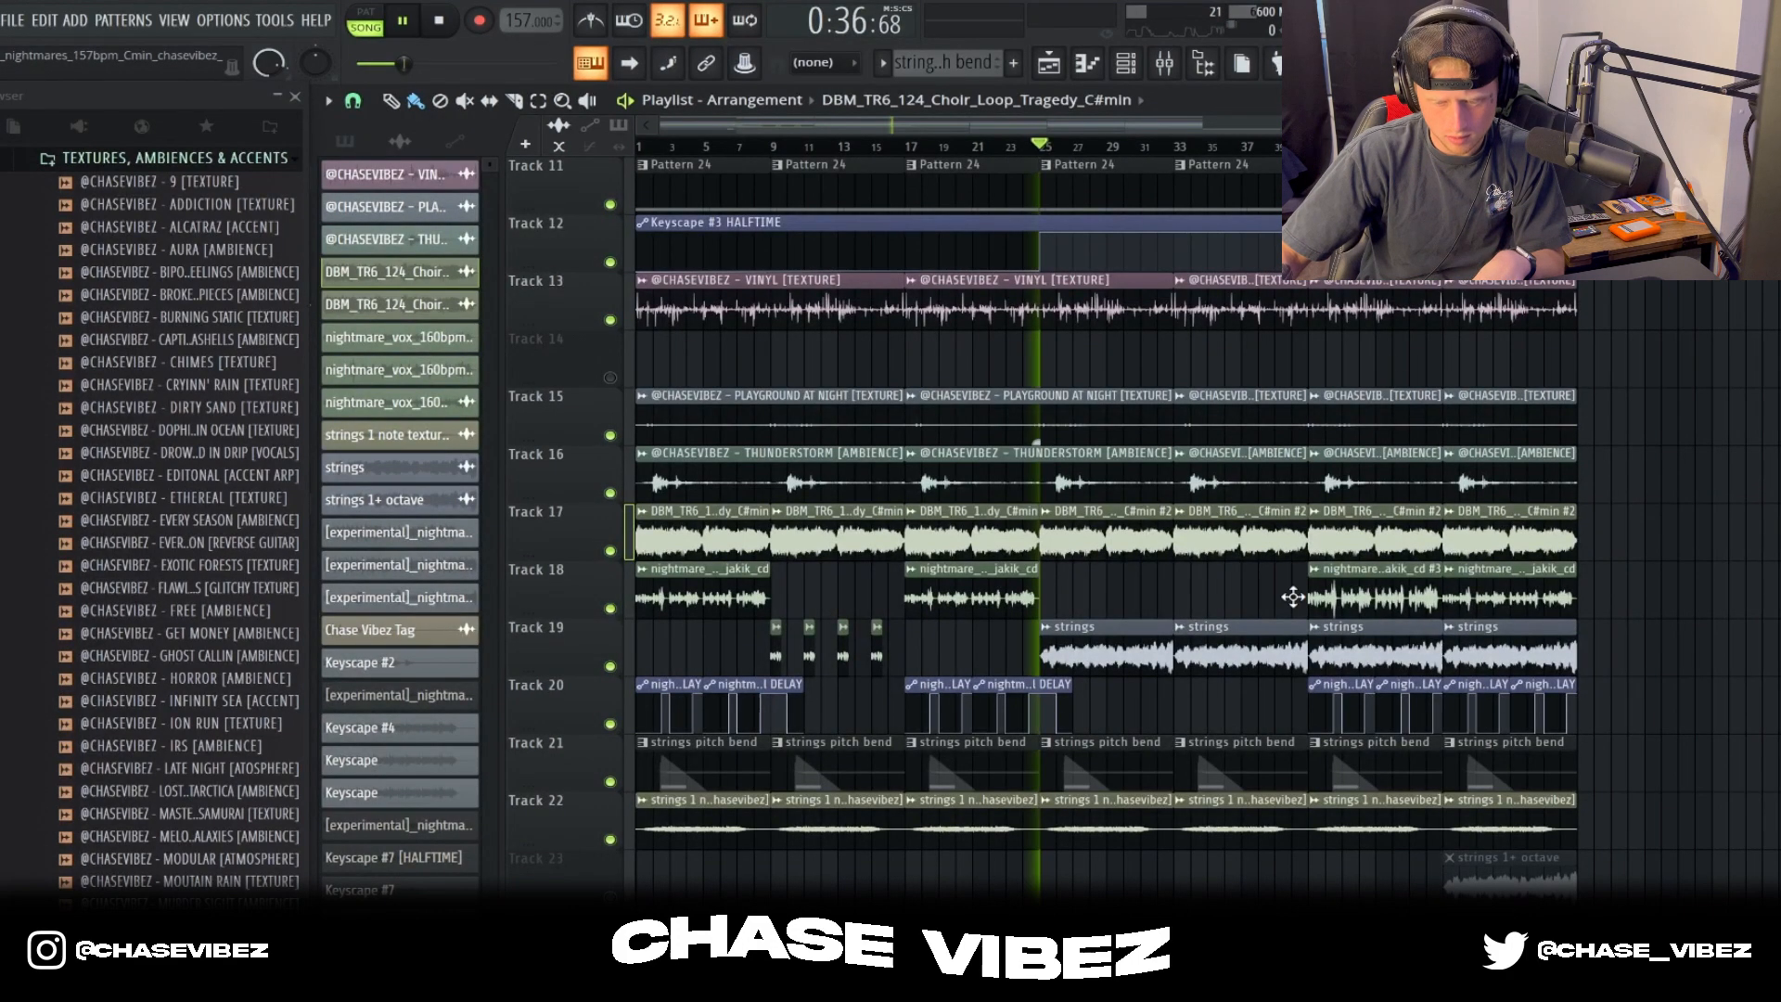
key(space)
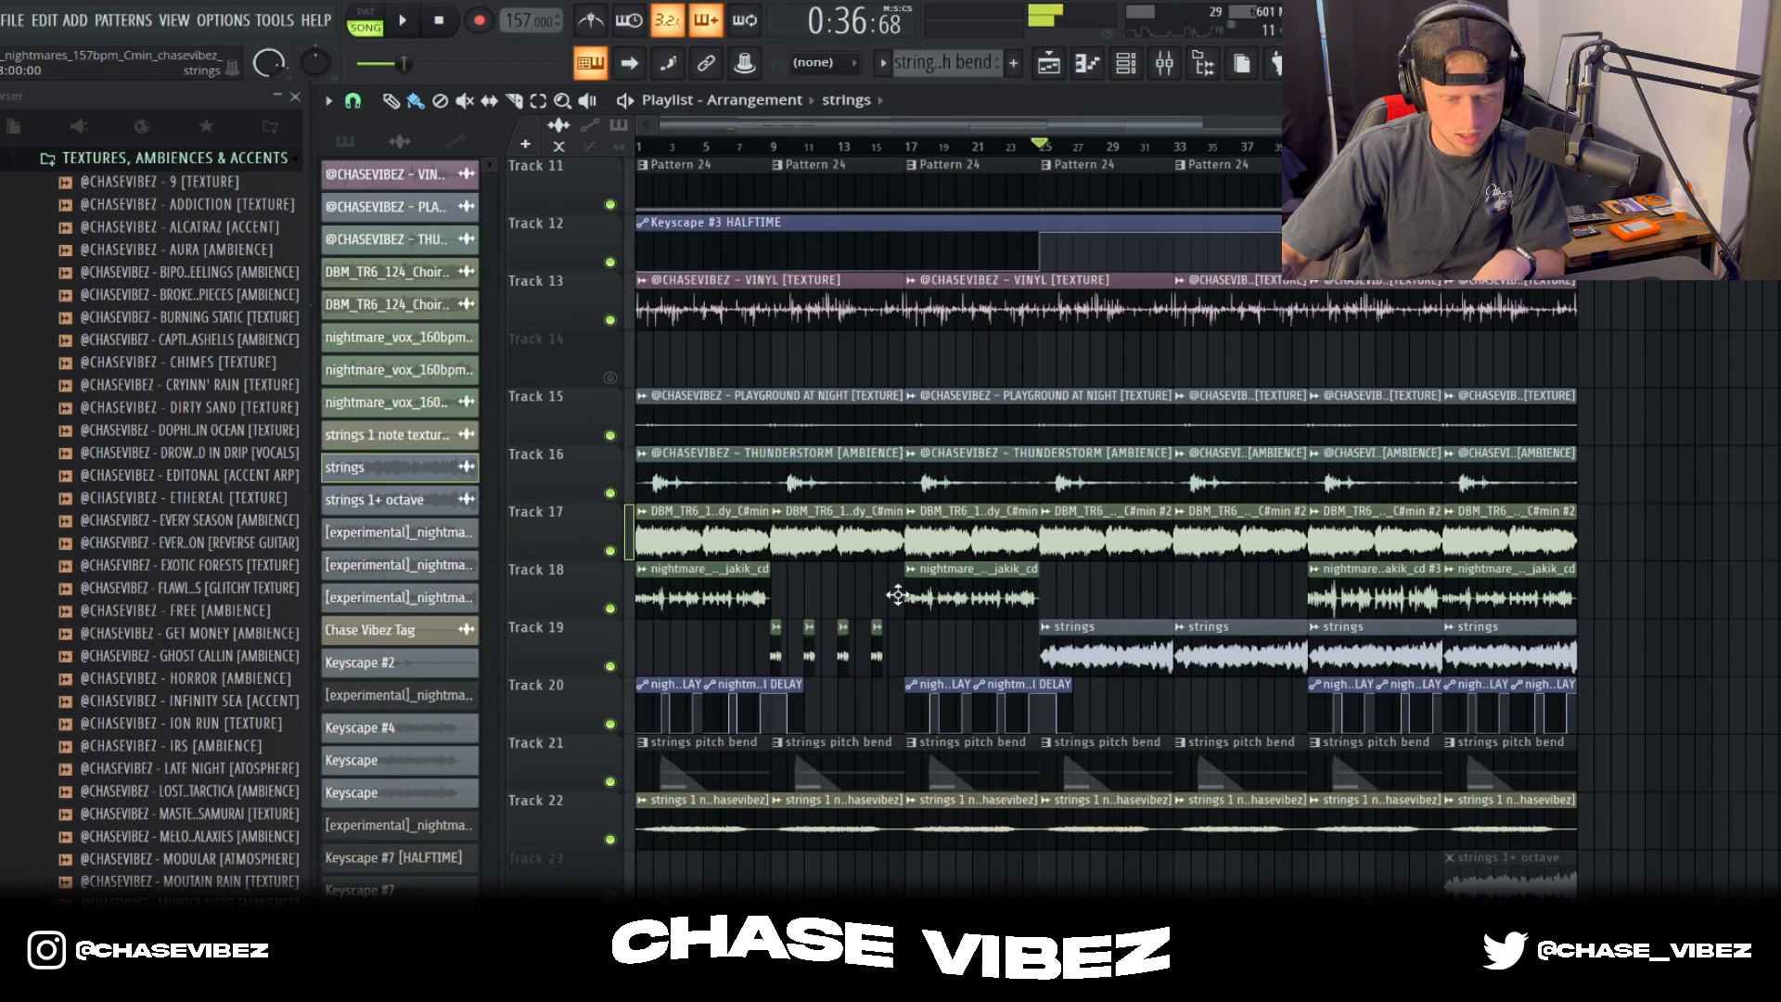
click(715, 284)
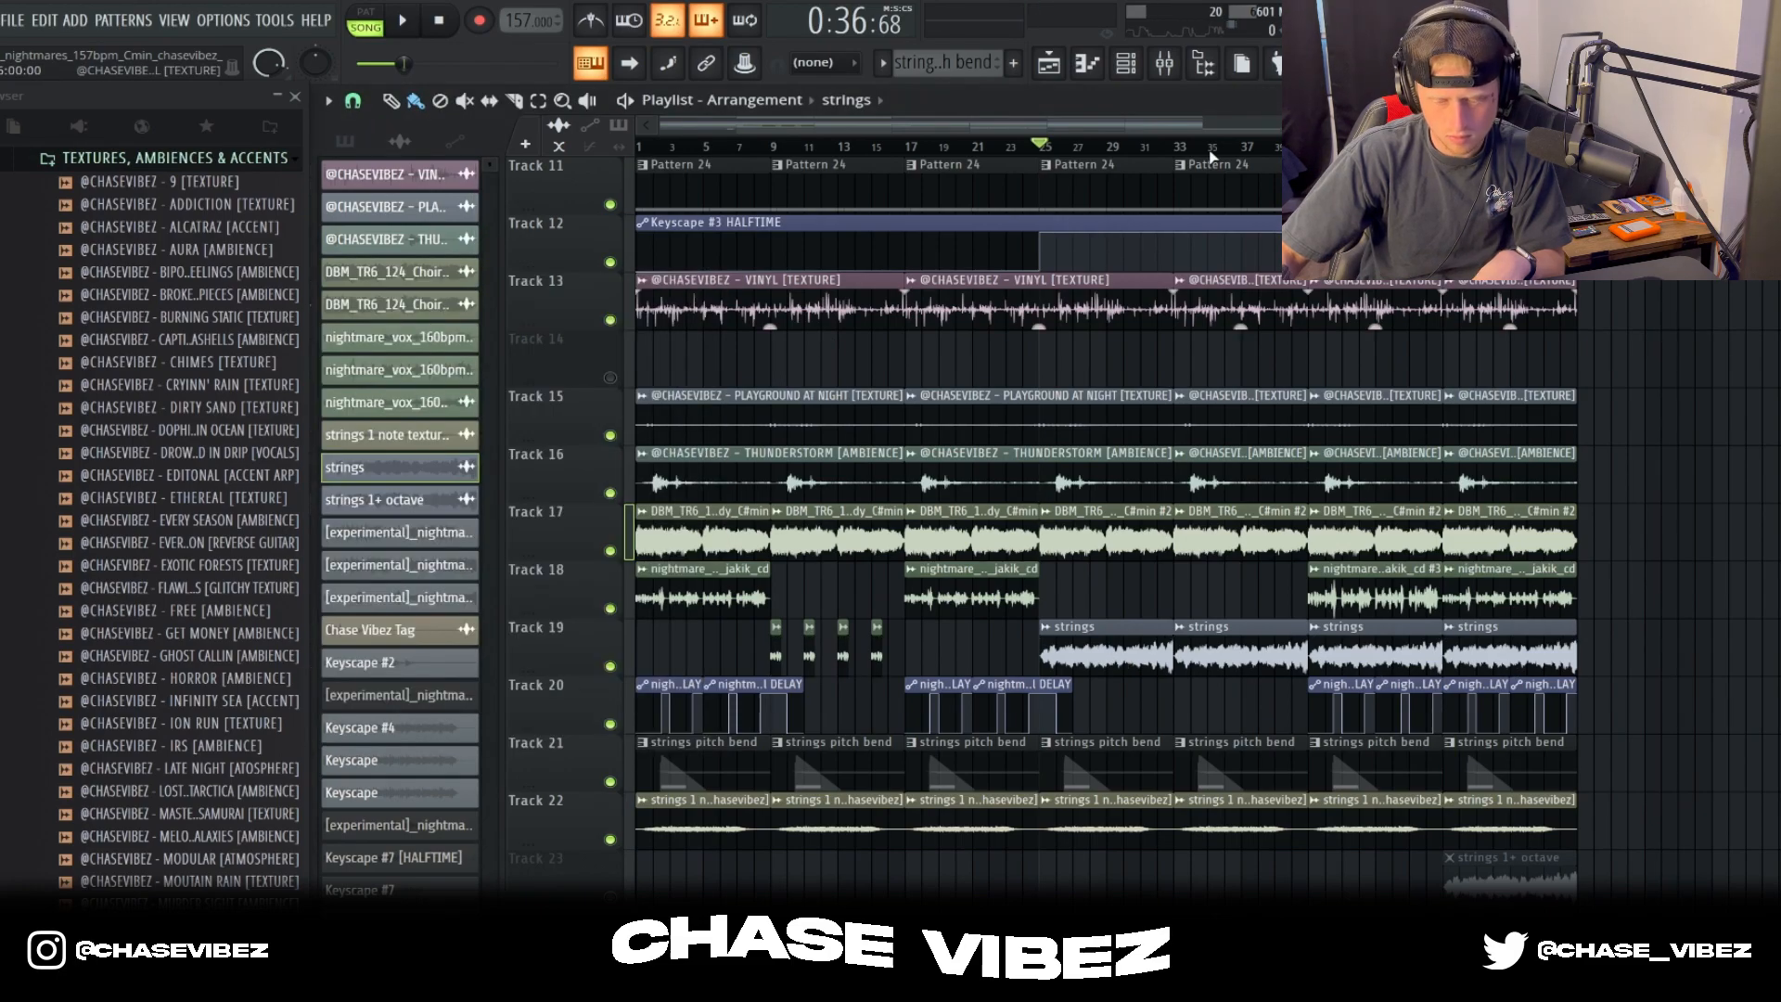
key(space)
scroll(1099, 152, up, 4)
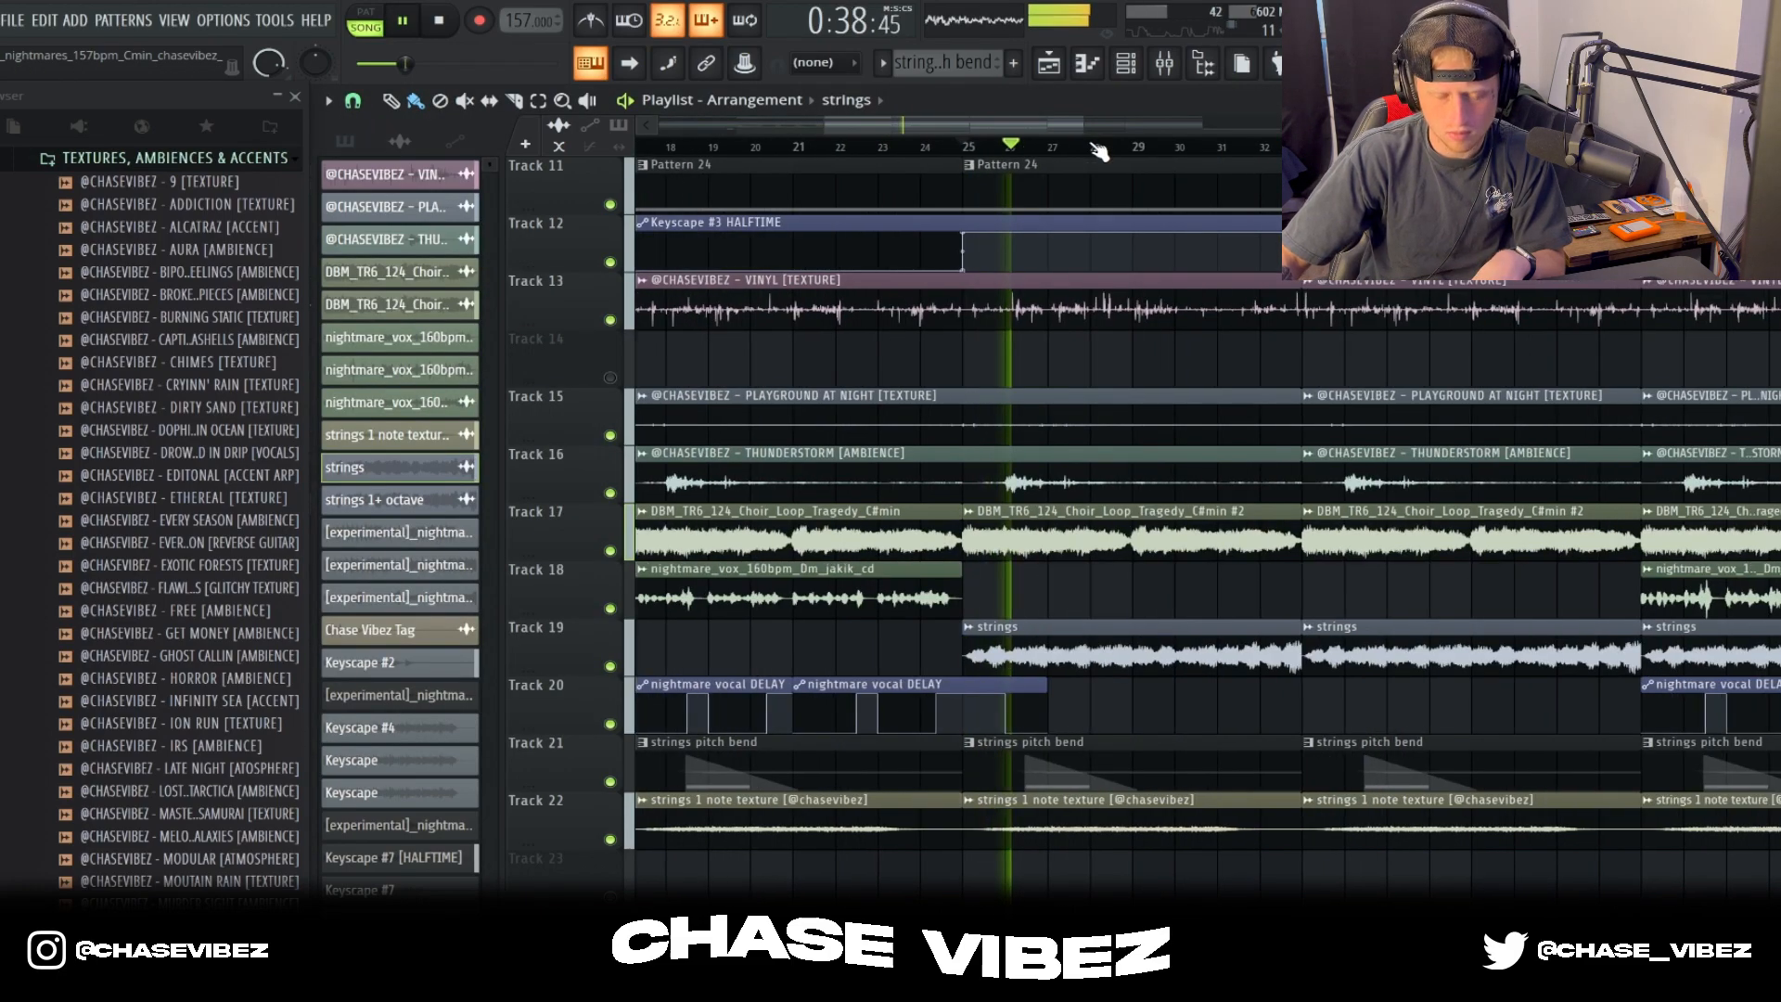
scroll(1099, 151, up, 1)
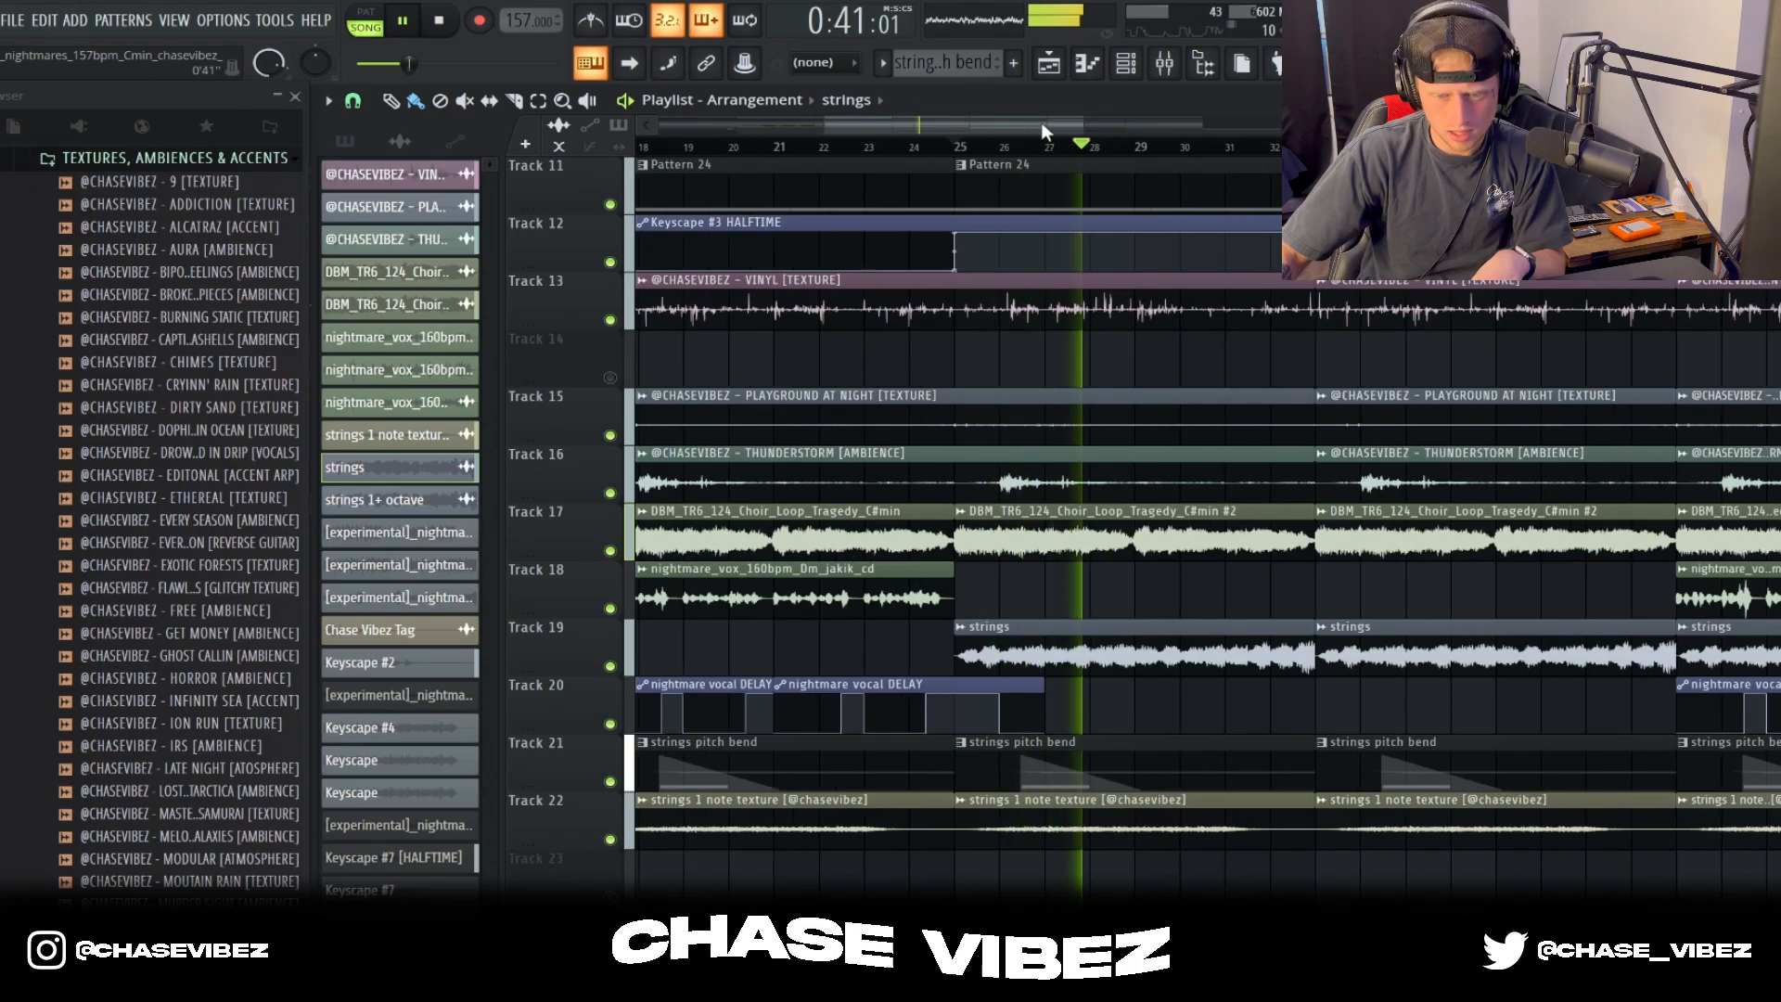
drag(1041, 120, 1104, 121)
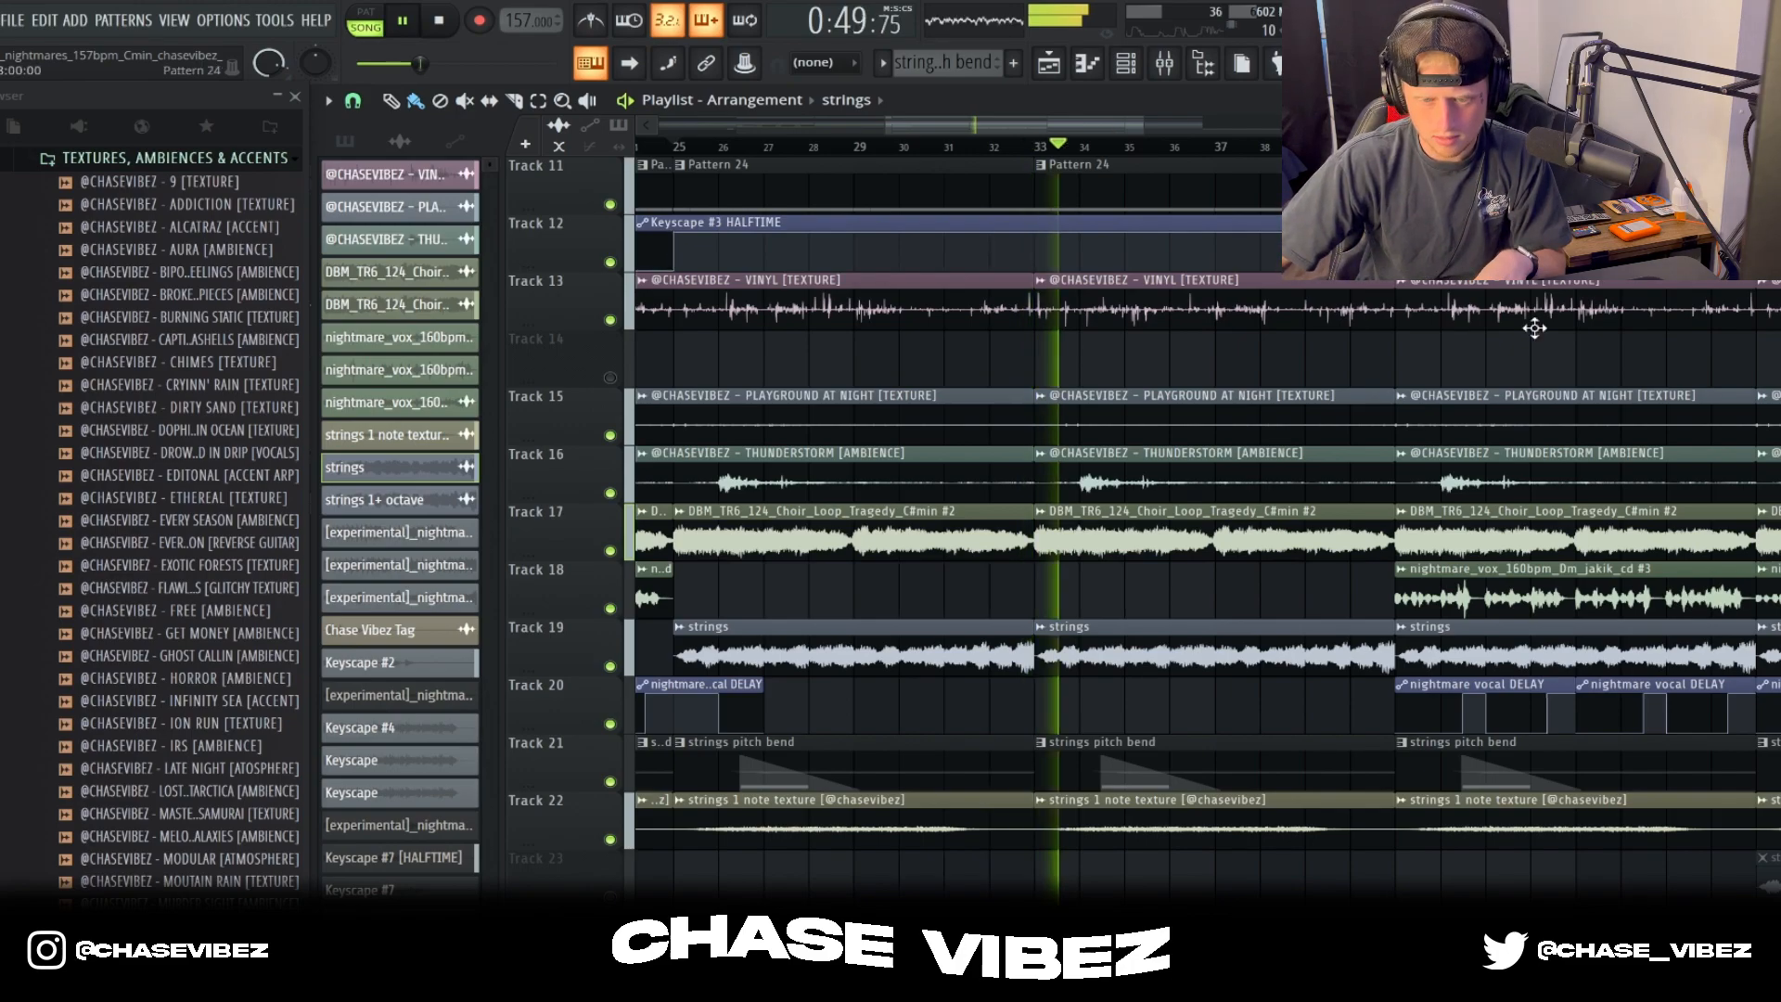
Step: Stop playback, show the mixer, and review the Fruity parametric EQ 2 on insert 17 for the strings loop
click(1165, 63)
key(space)
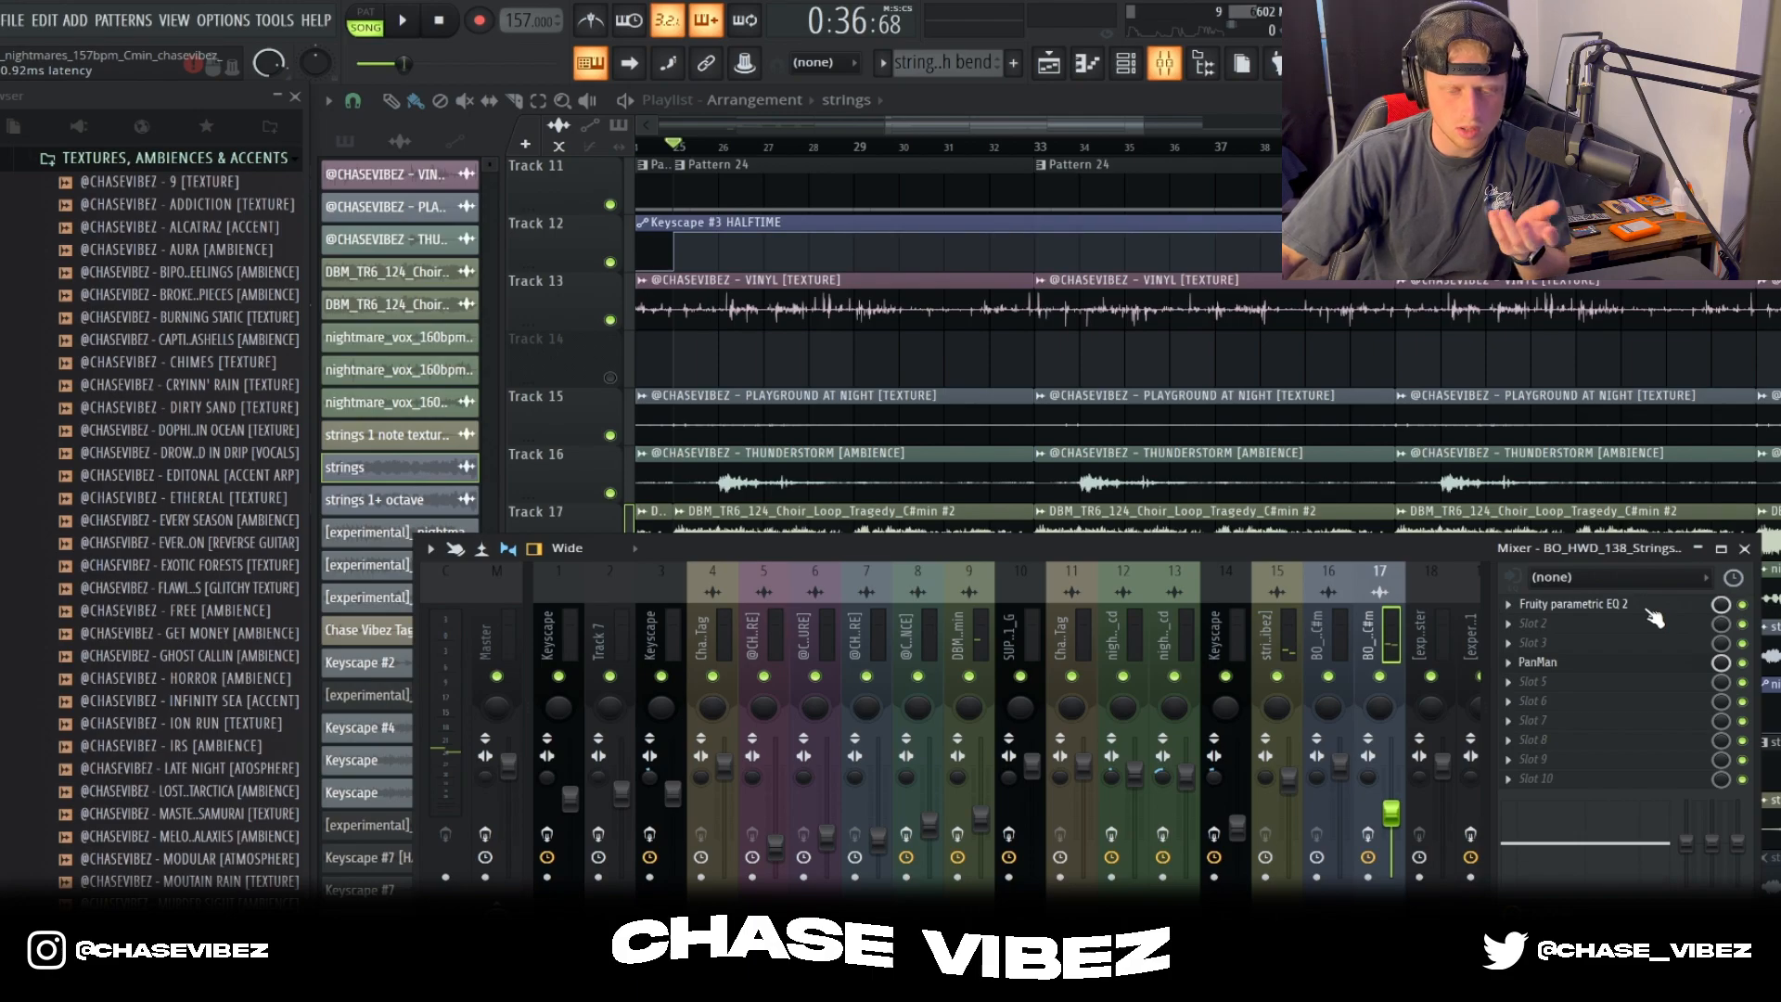
click(1650, 607)
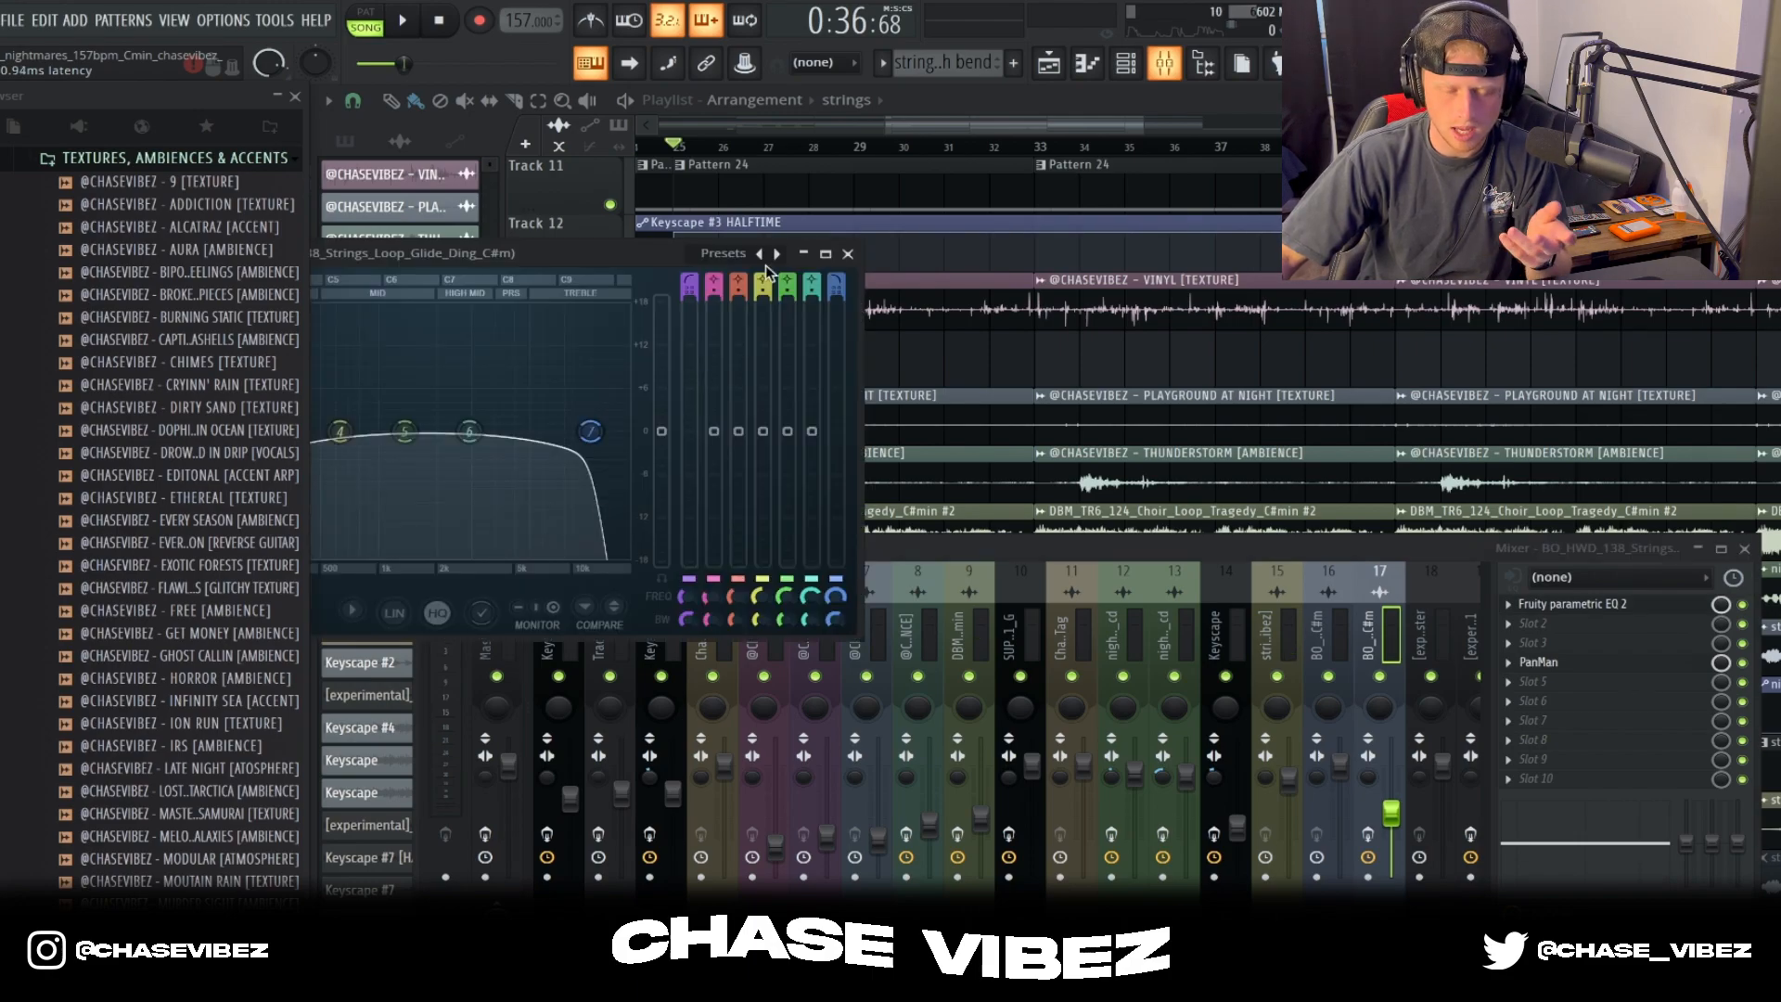
key(Escape)
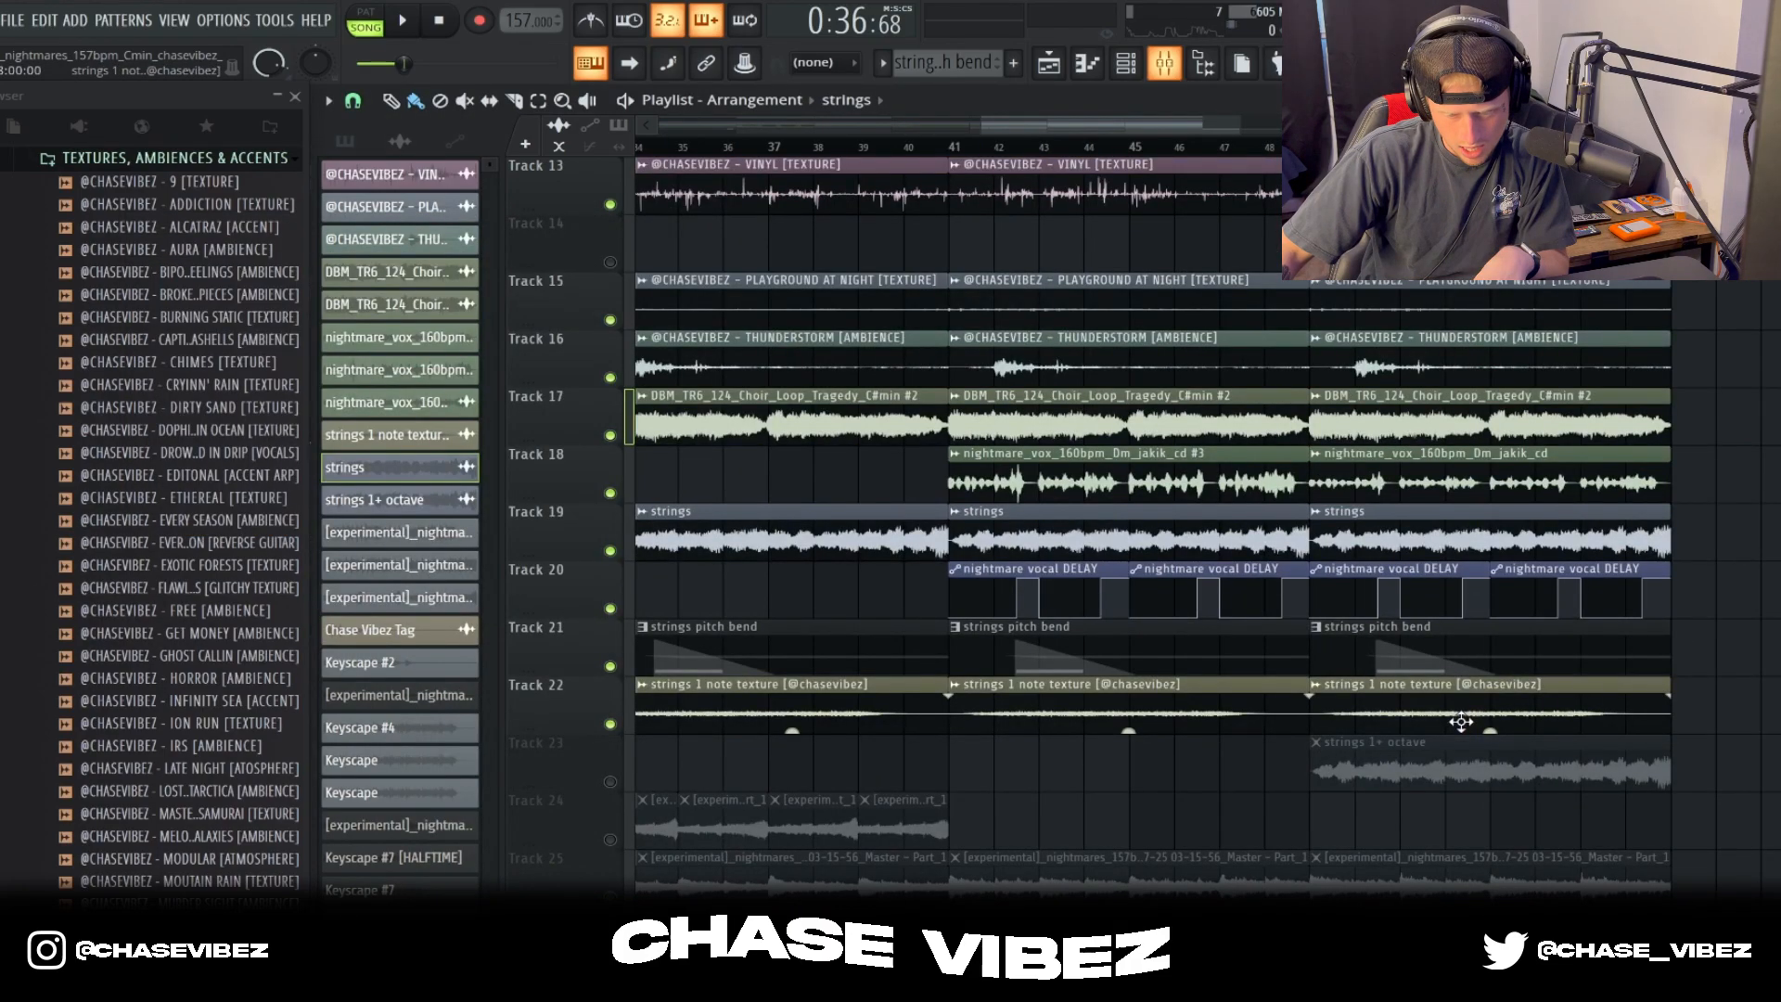
Step: Unmute the strings 1+ octave clip on Track 23 and review its sample settings
click(611, 782)
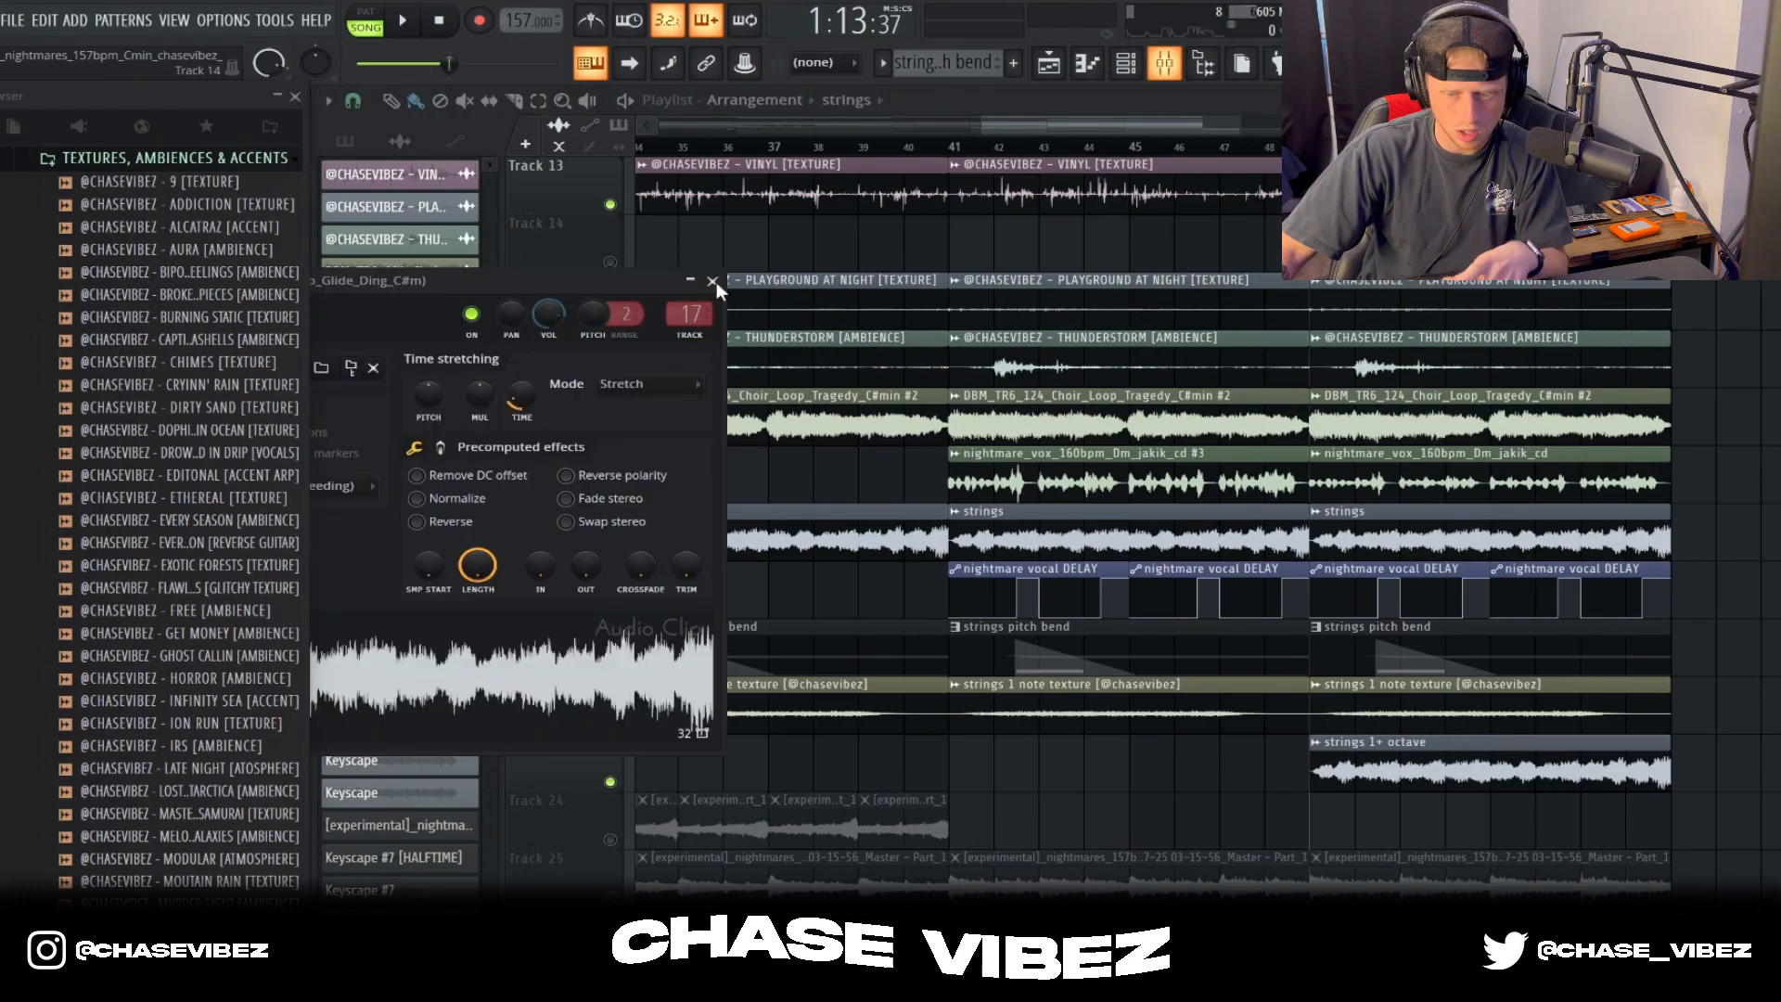
click(716, 282)
Step: Play the arrangement from bar 49 with the strings 1+ octave layer included, stop playback, and look over the full layer stack
key(space)
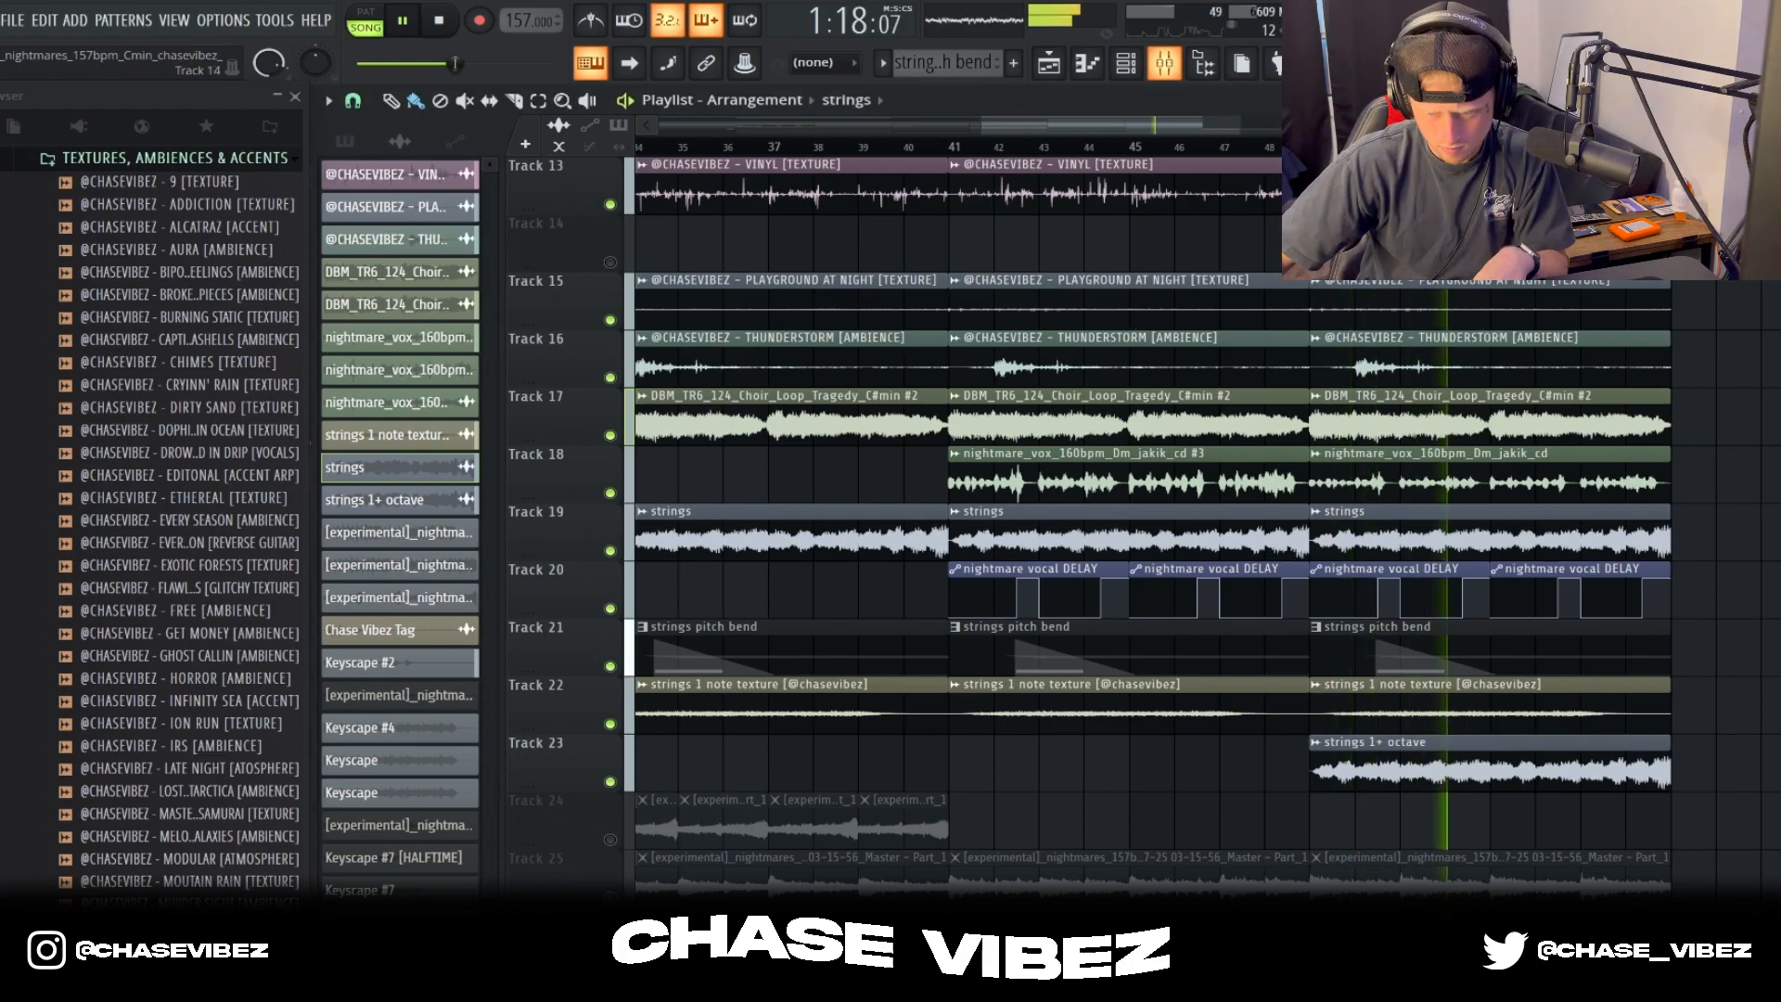
scroll(1257, 154, down, 2)
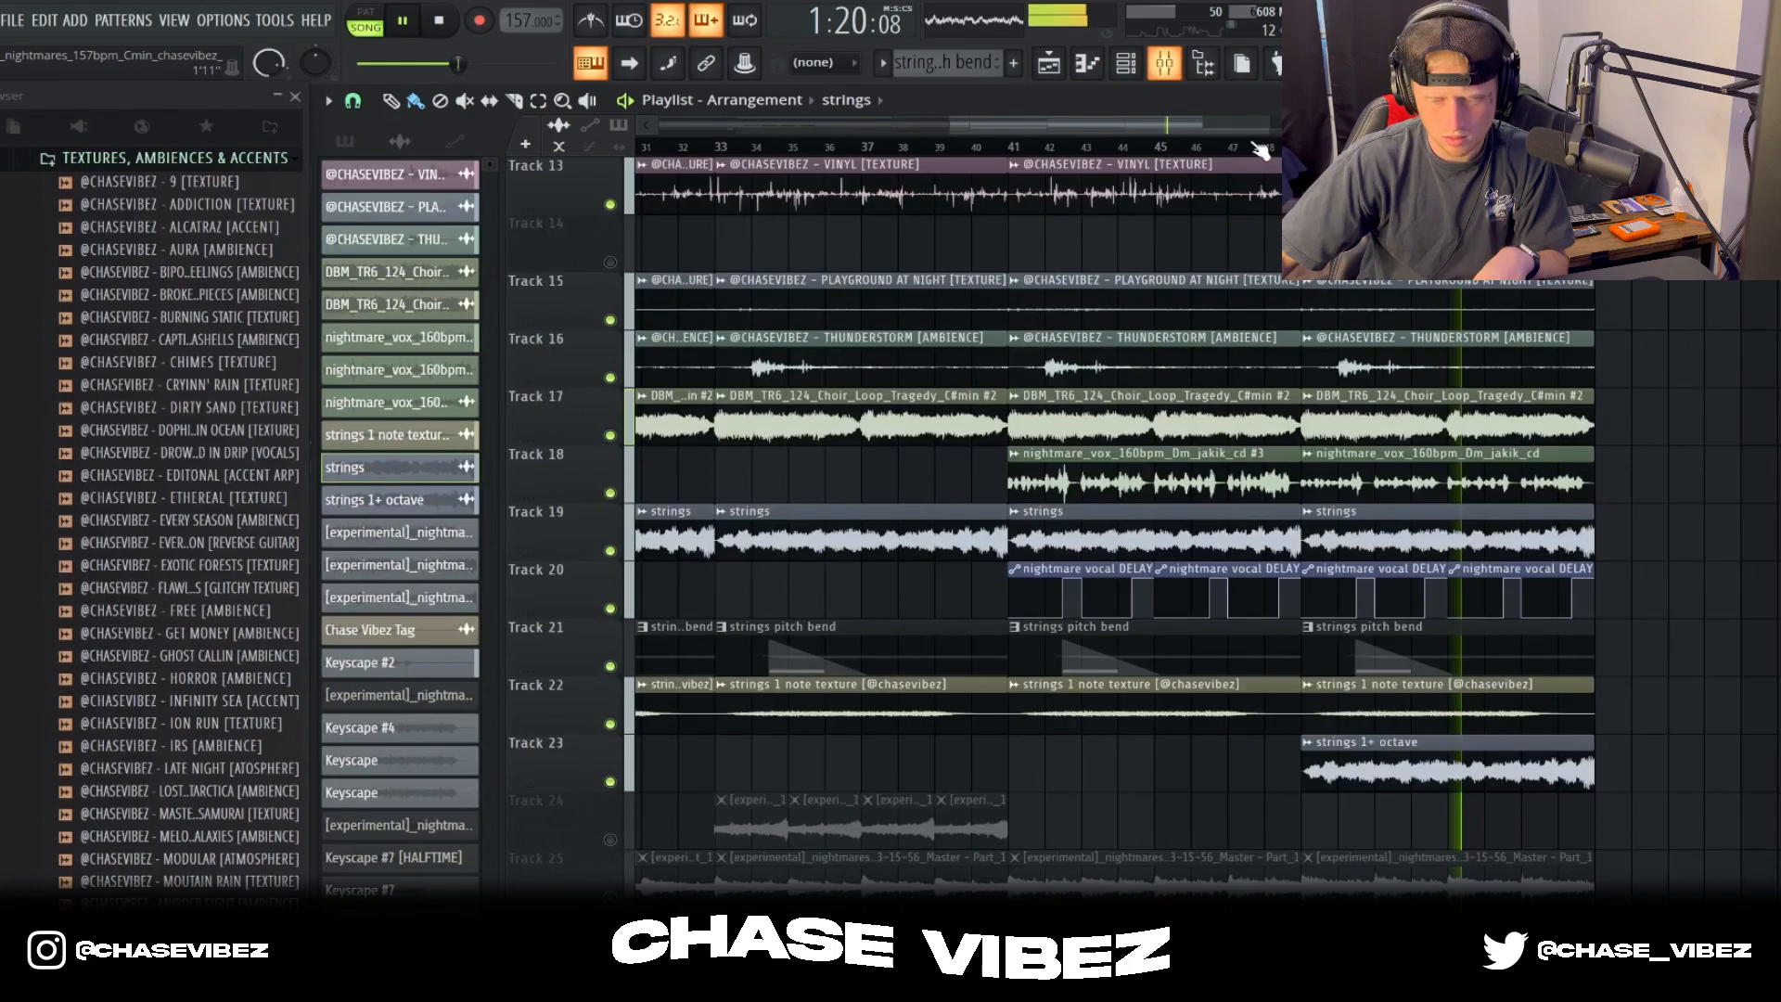
scroll(1259, 151, down, 2)
scroll(1258, 152, down, 1)
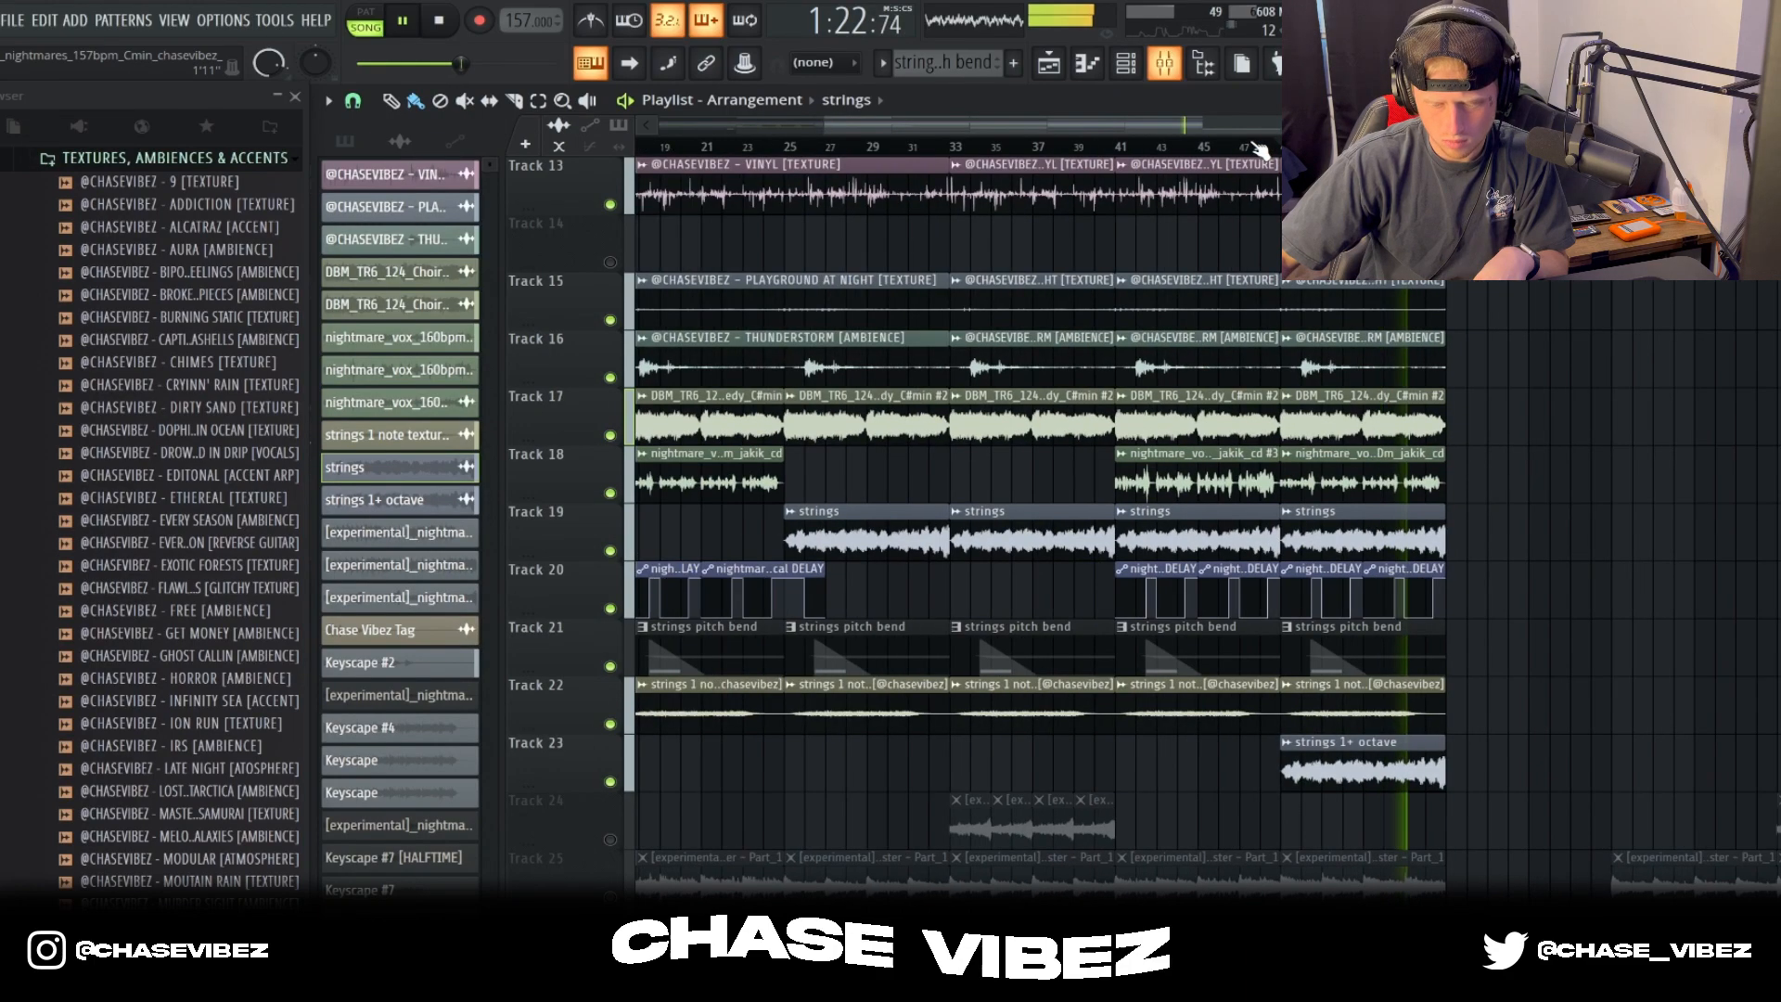
scroll(1259, 151, down, 1)
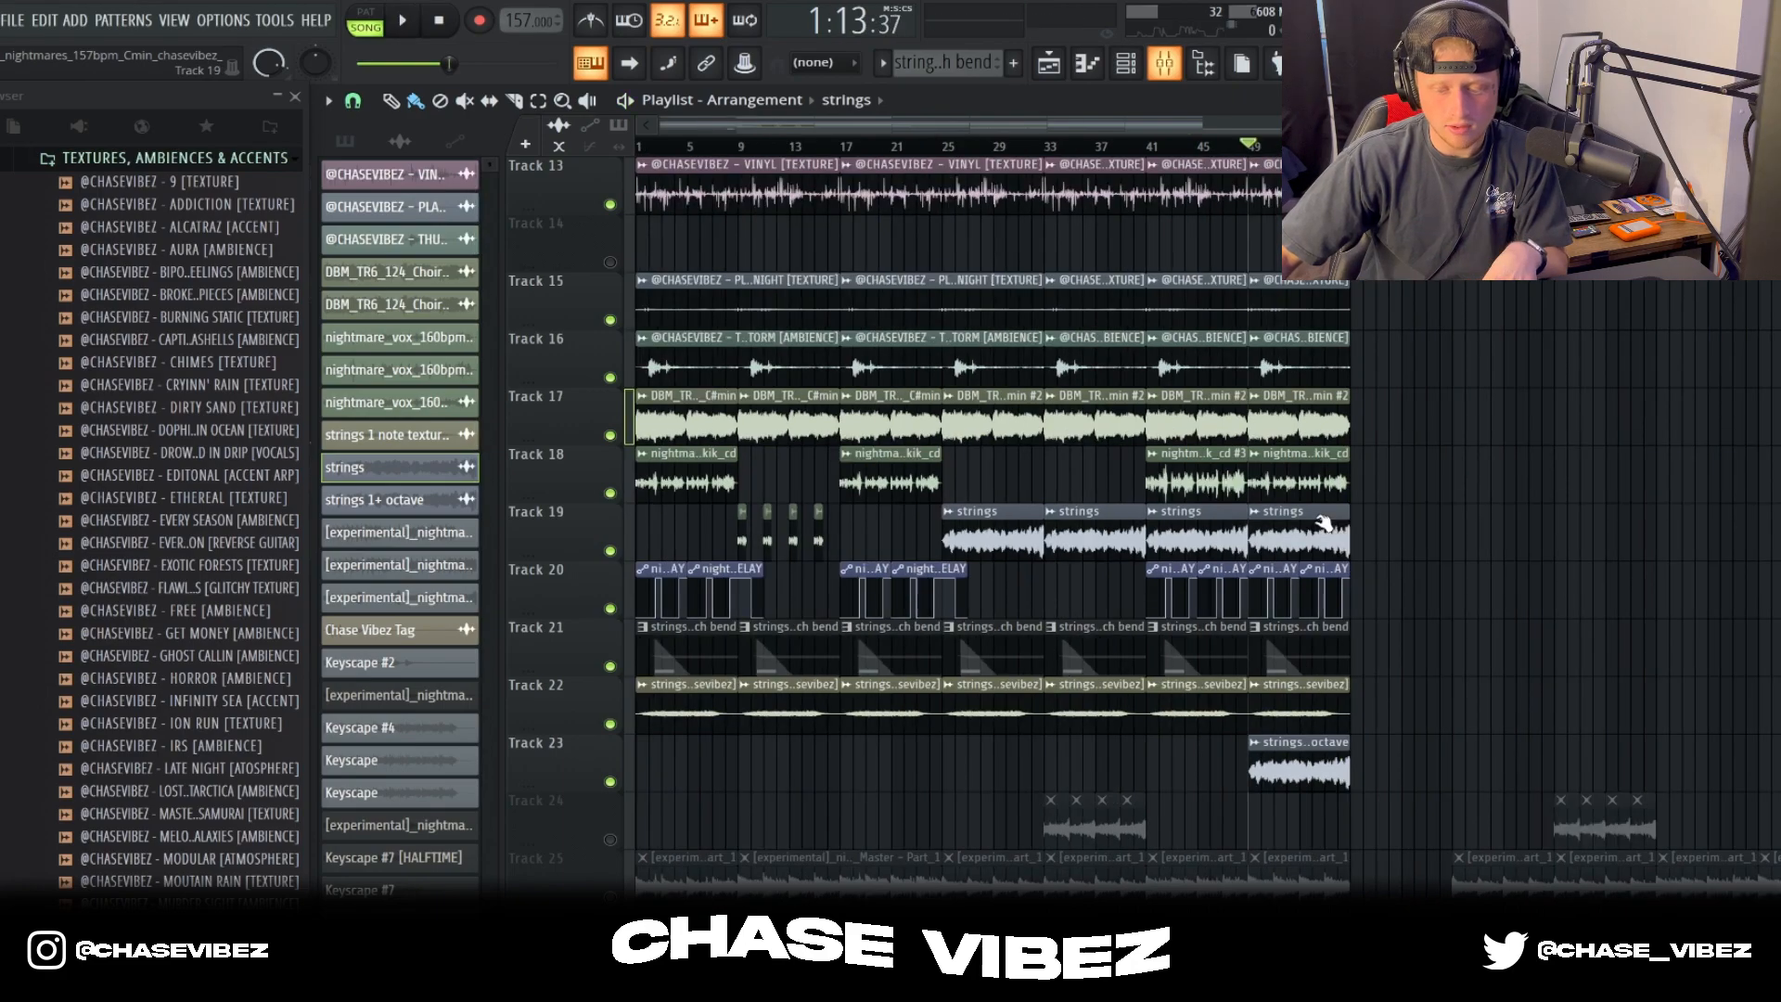
scroll(1324, 524, up, 4)
scroll(1374, 768, down, 1)
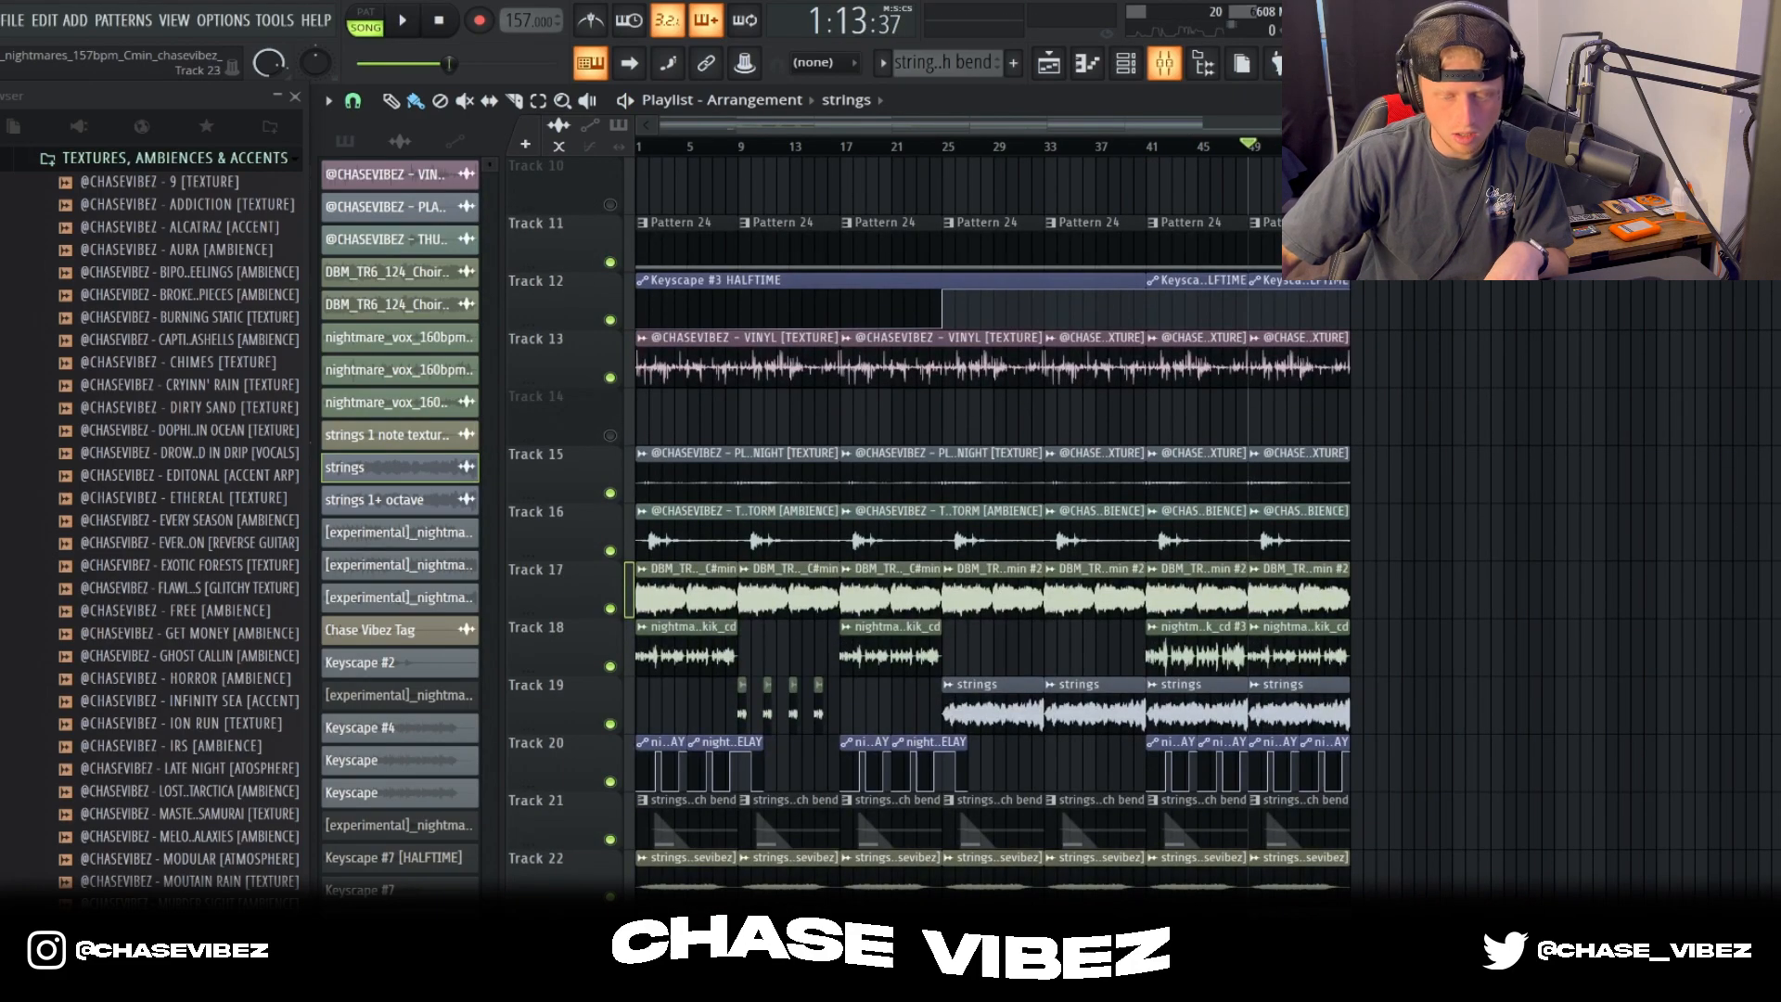
Step: Select the melody layer clips in the arrangement and show the Master track's recording control in the mixer
drag(1450, 927, 563, 2)
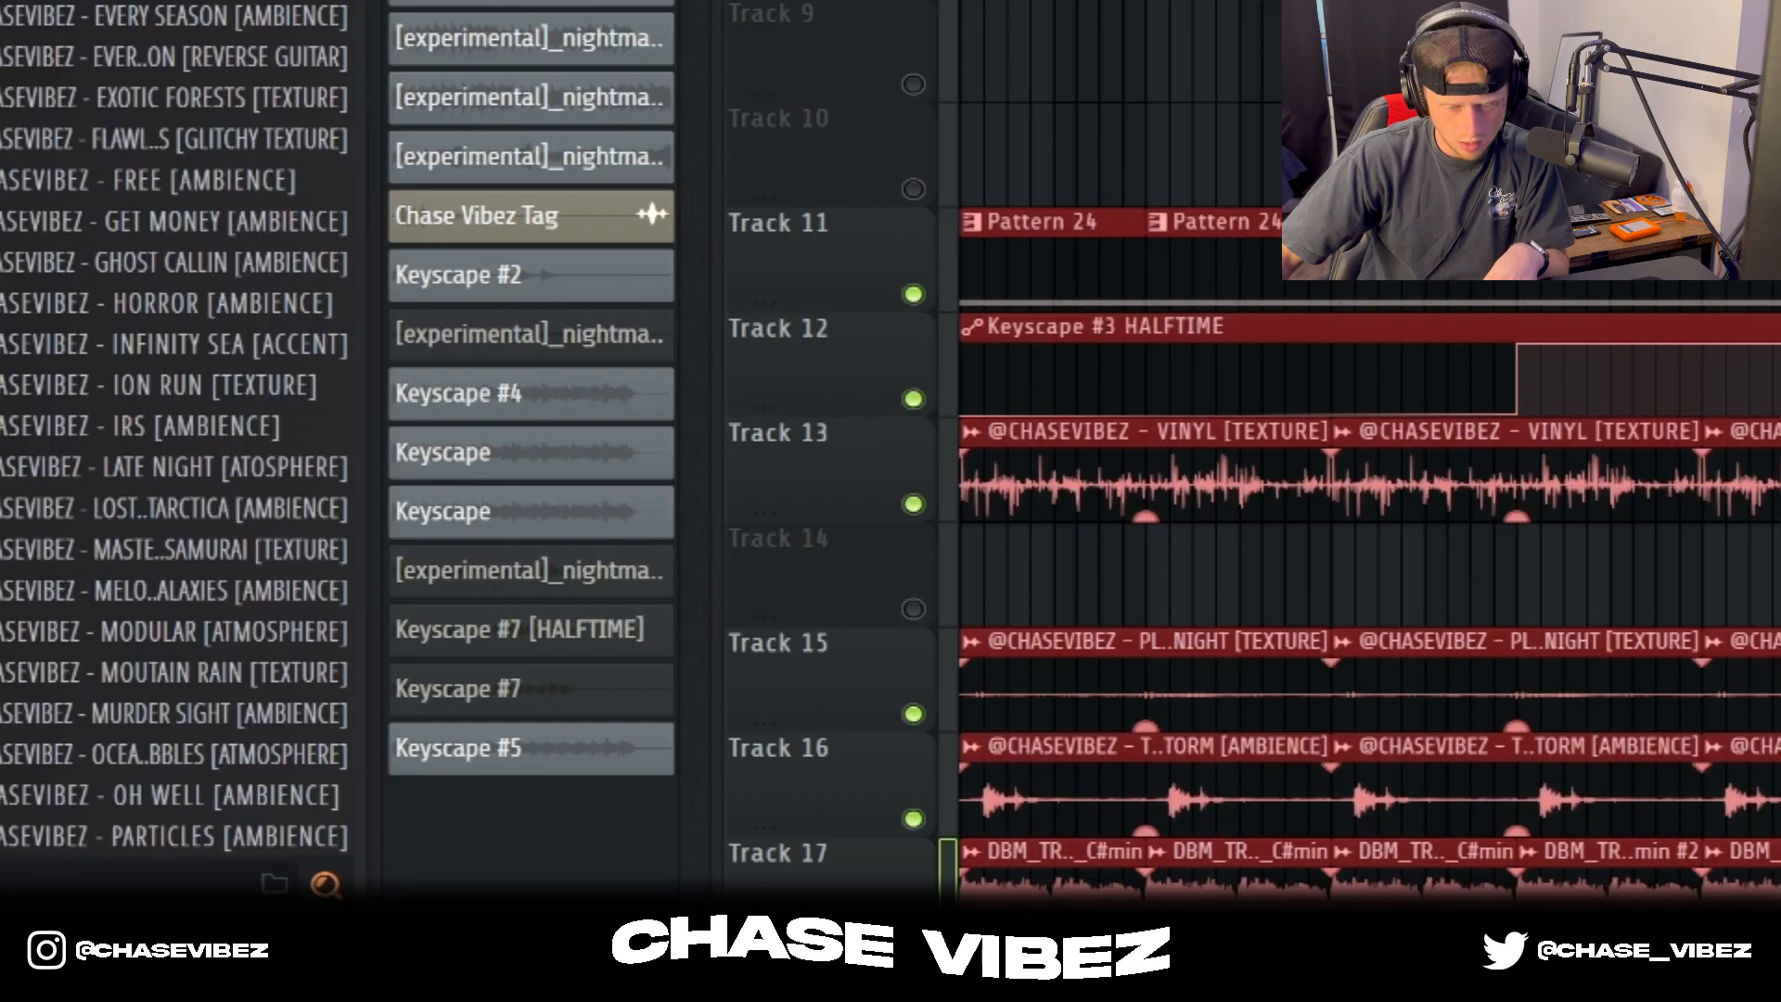
key(F9)
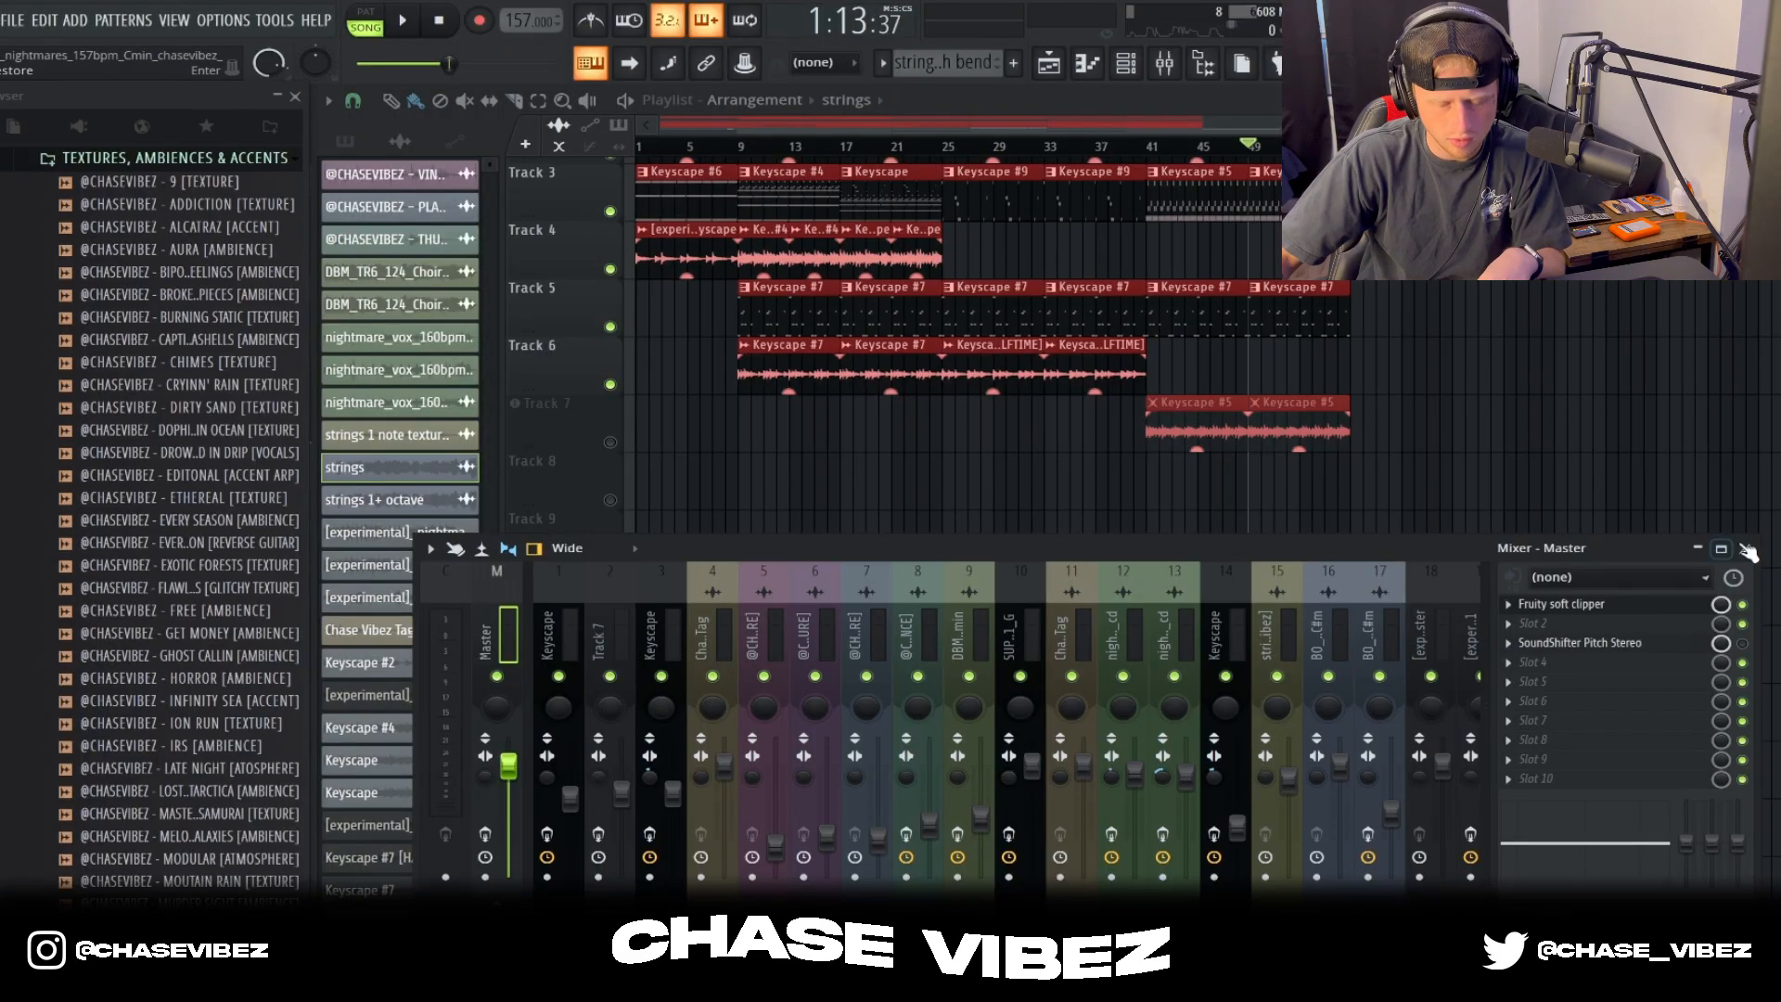
click(1748, 551)
Step: Solo Track 25 and review the sample settings of its bounced Master - Part_1 clip
scroll(1097, 328, down, 5)
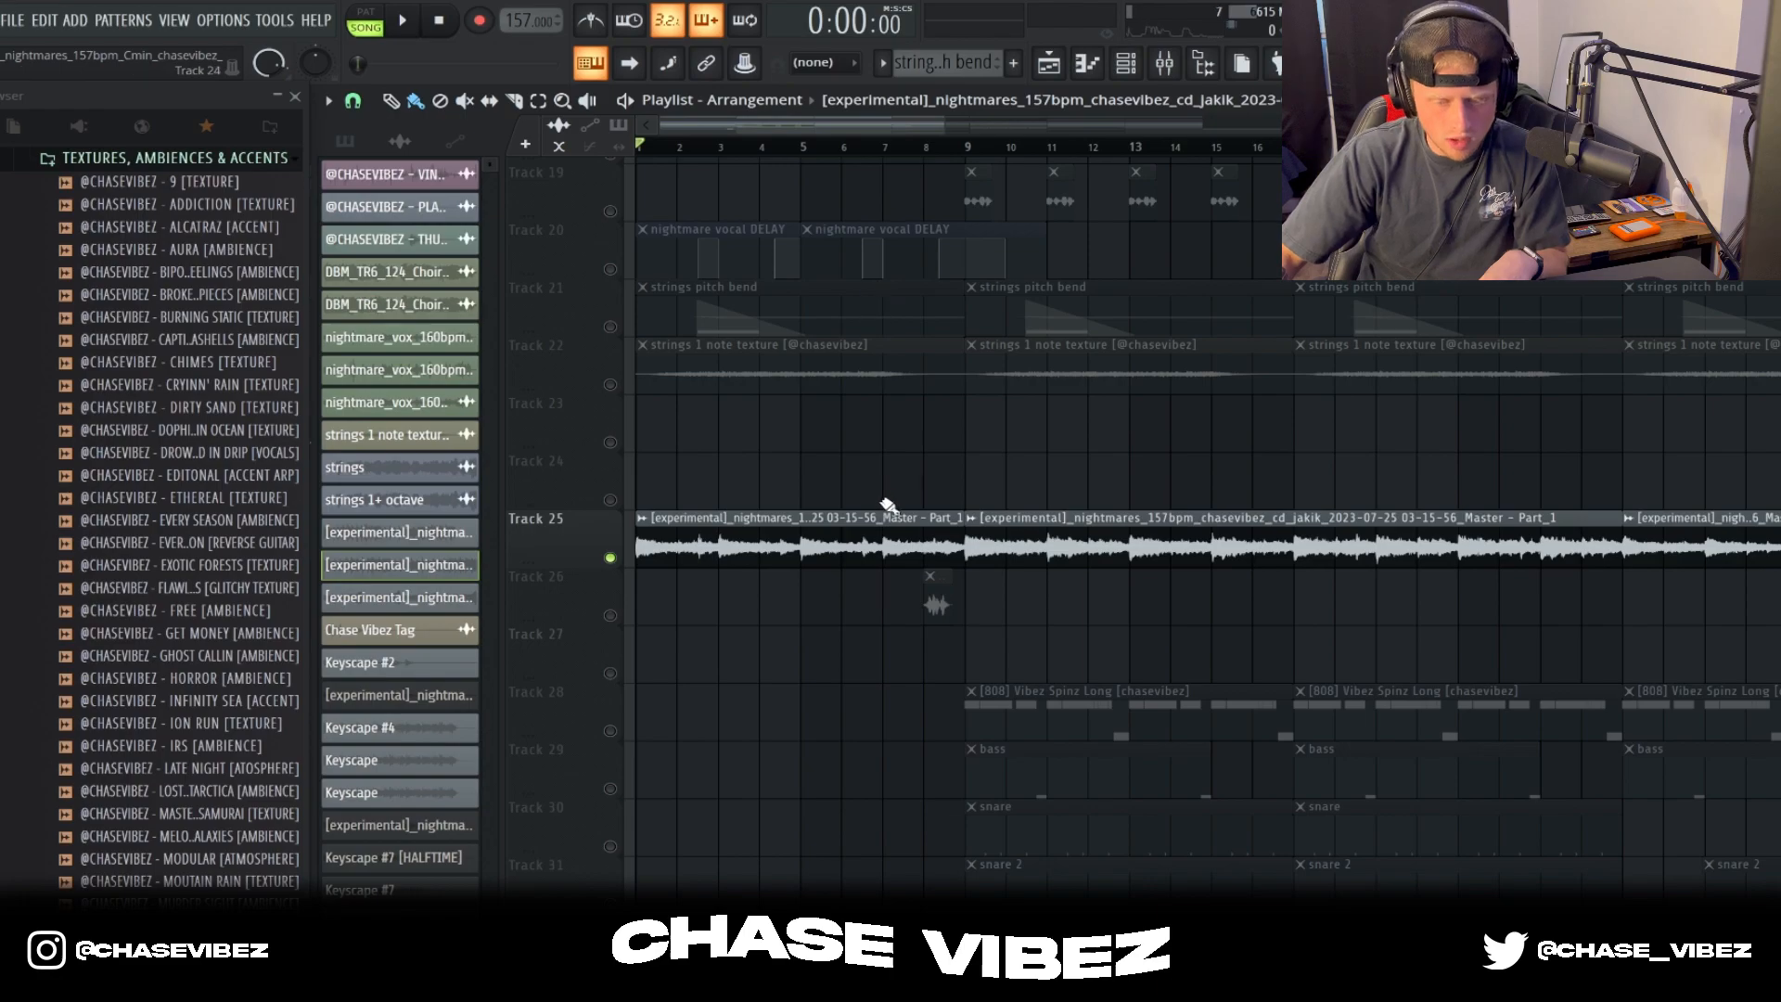
double_click(835, 546)
drag(472, 150, 1006, 295)
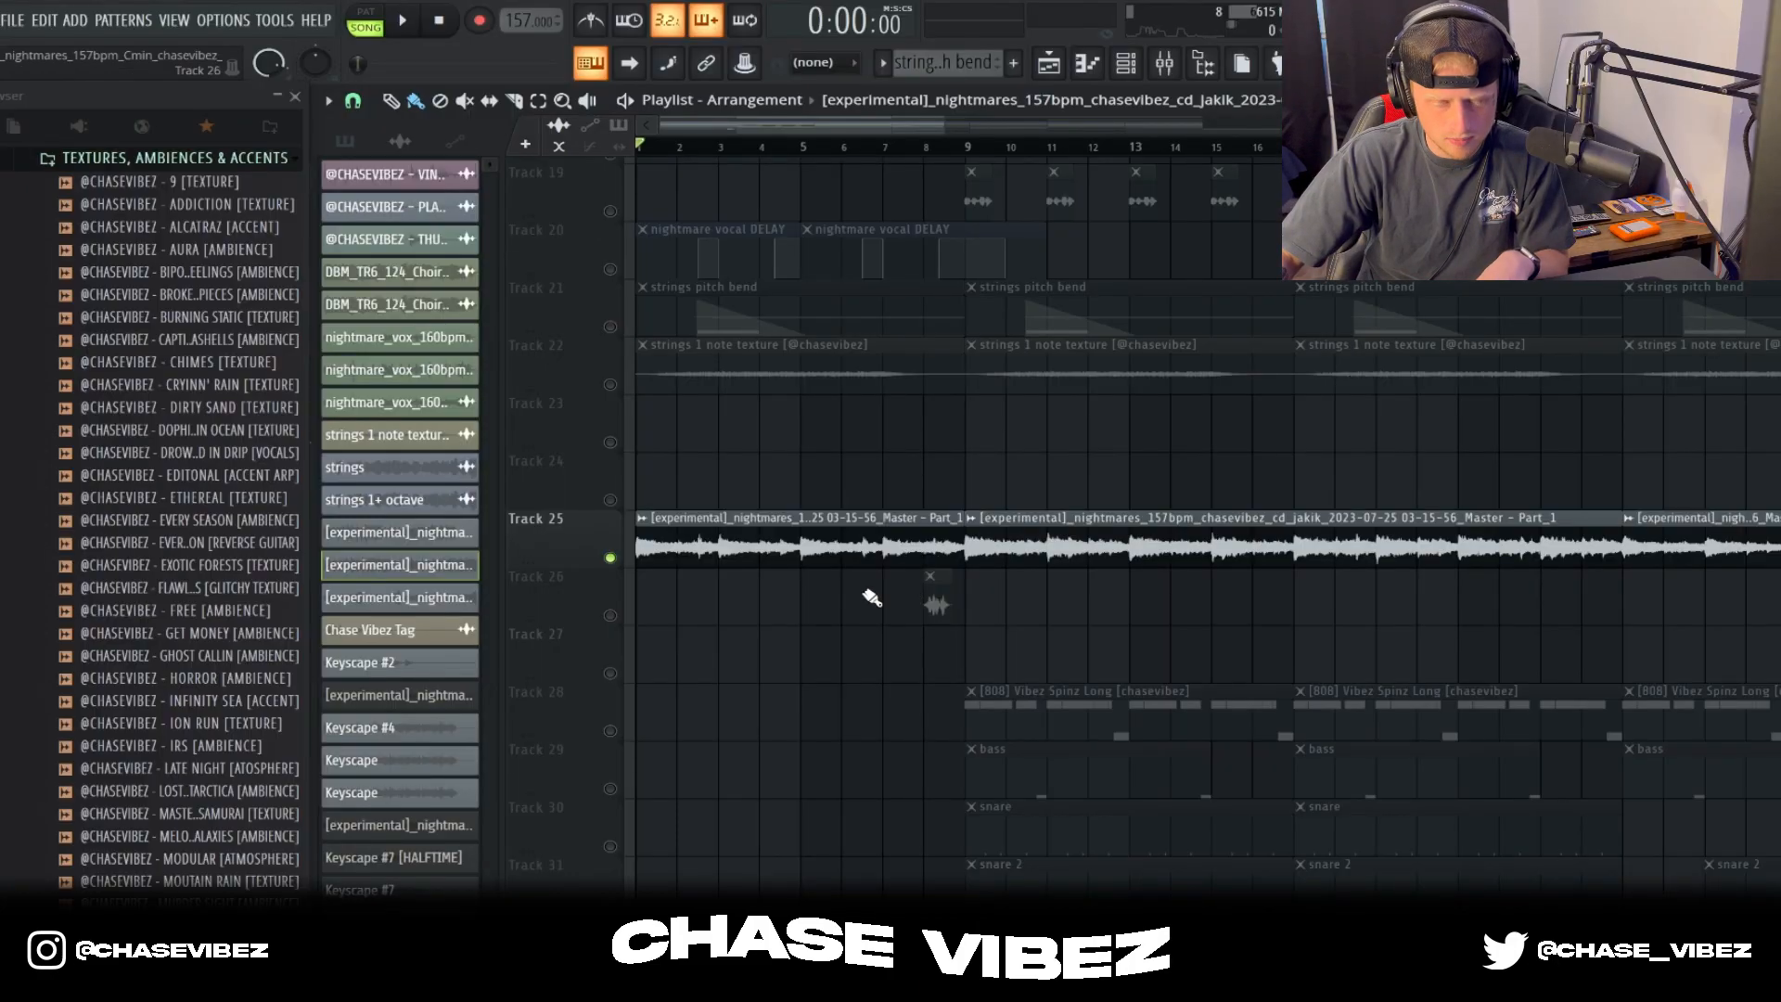
Step: Play the bounced melody on Track 25 from the start of the arrangement, and stop playback
key(space)
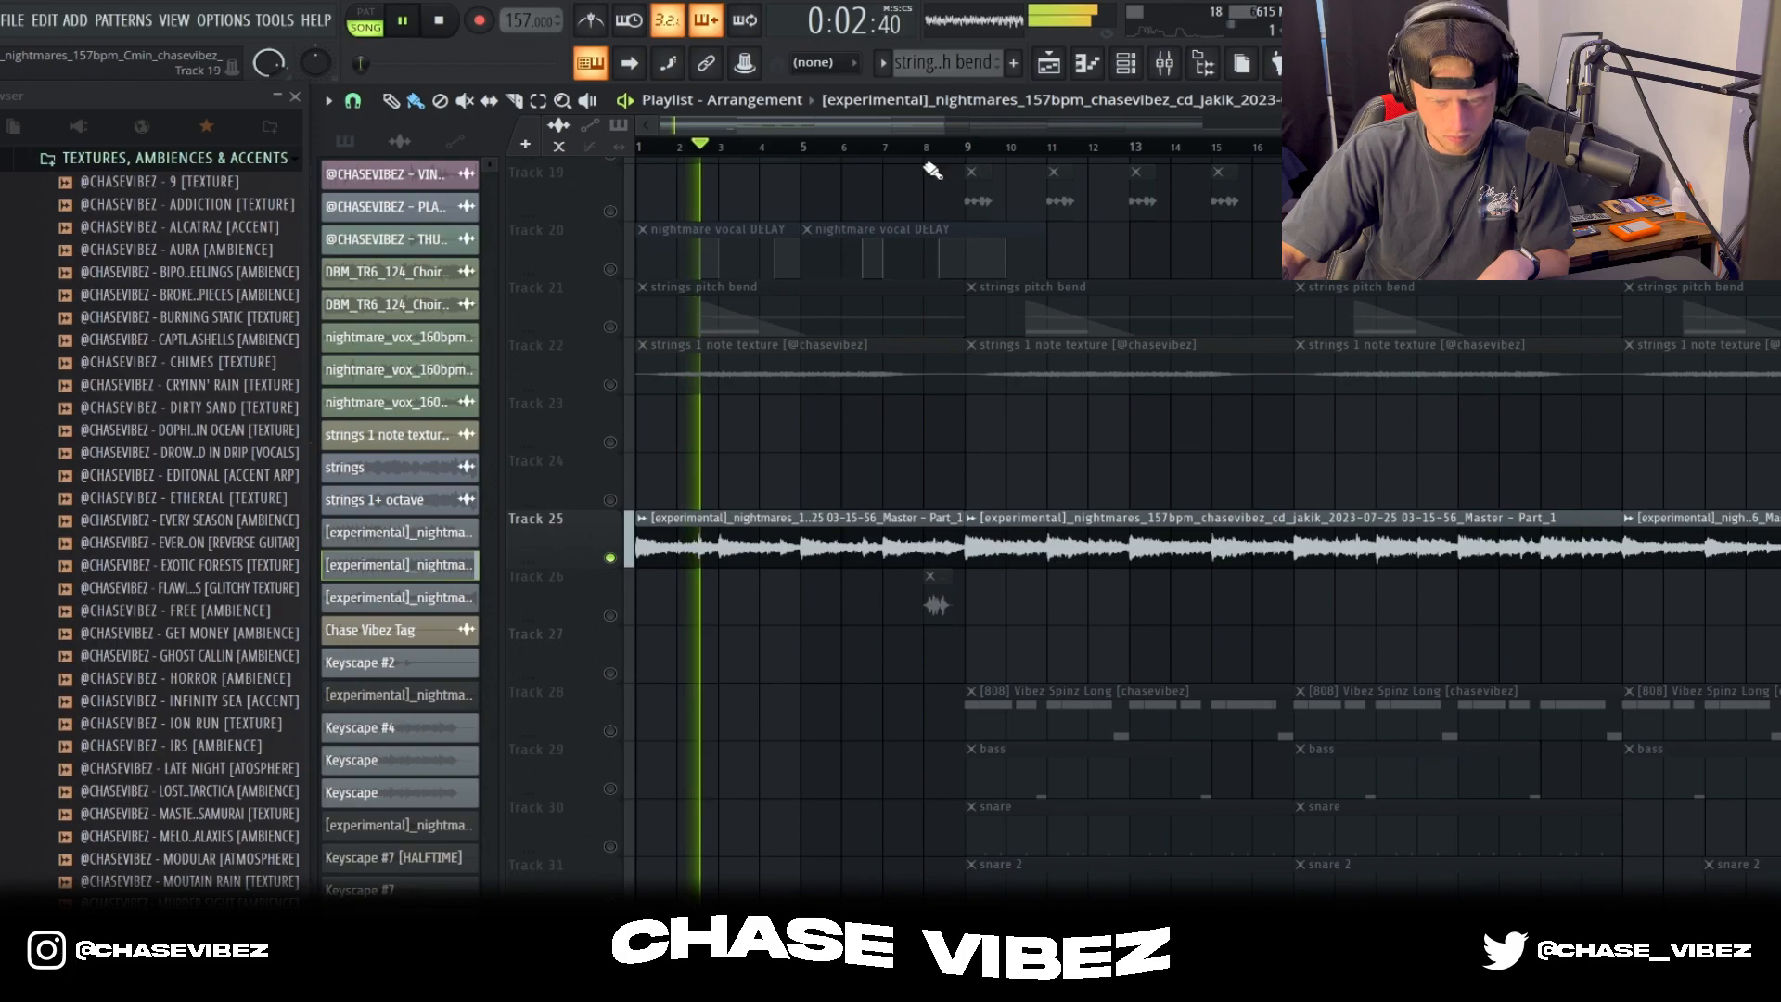
scroll(923, 158, down, 2)
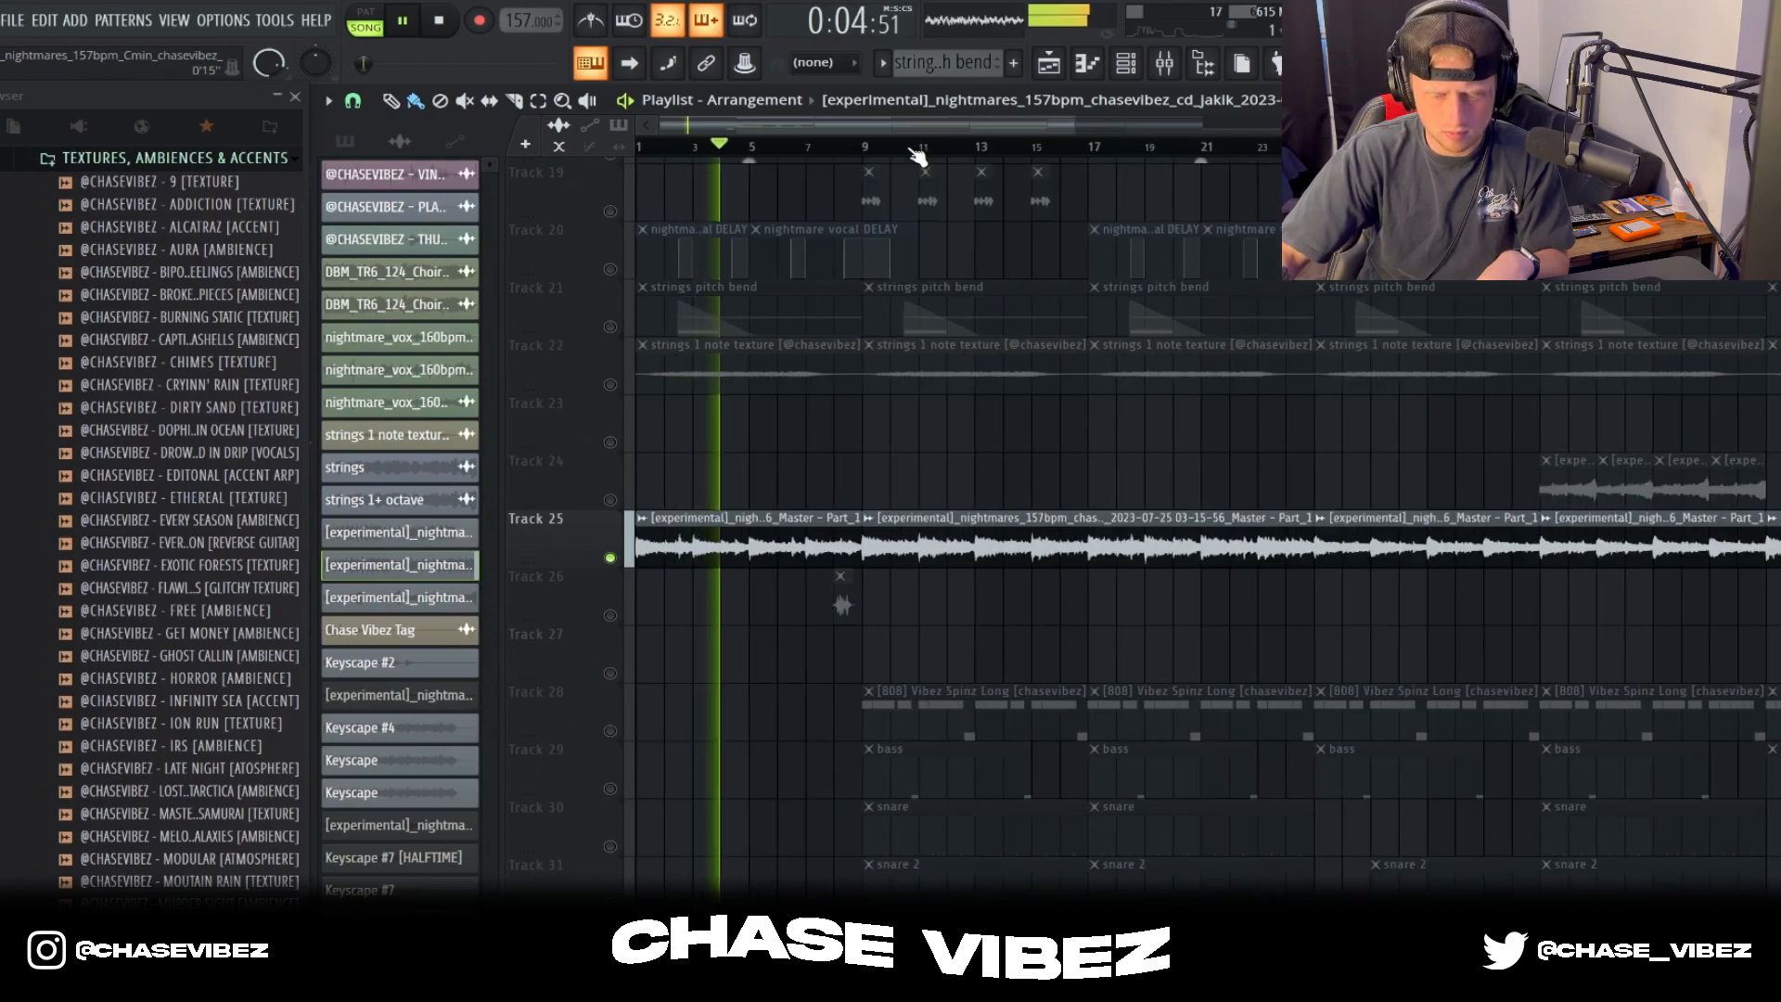
scroll(893, 155, down, 1)
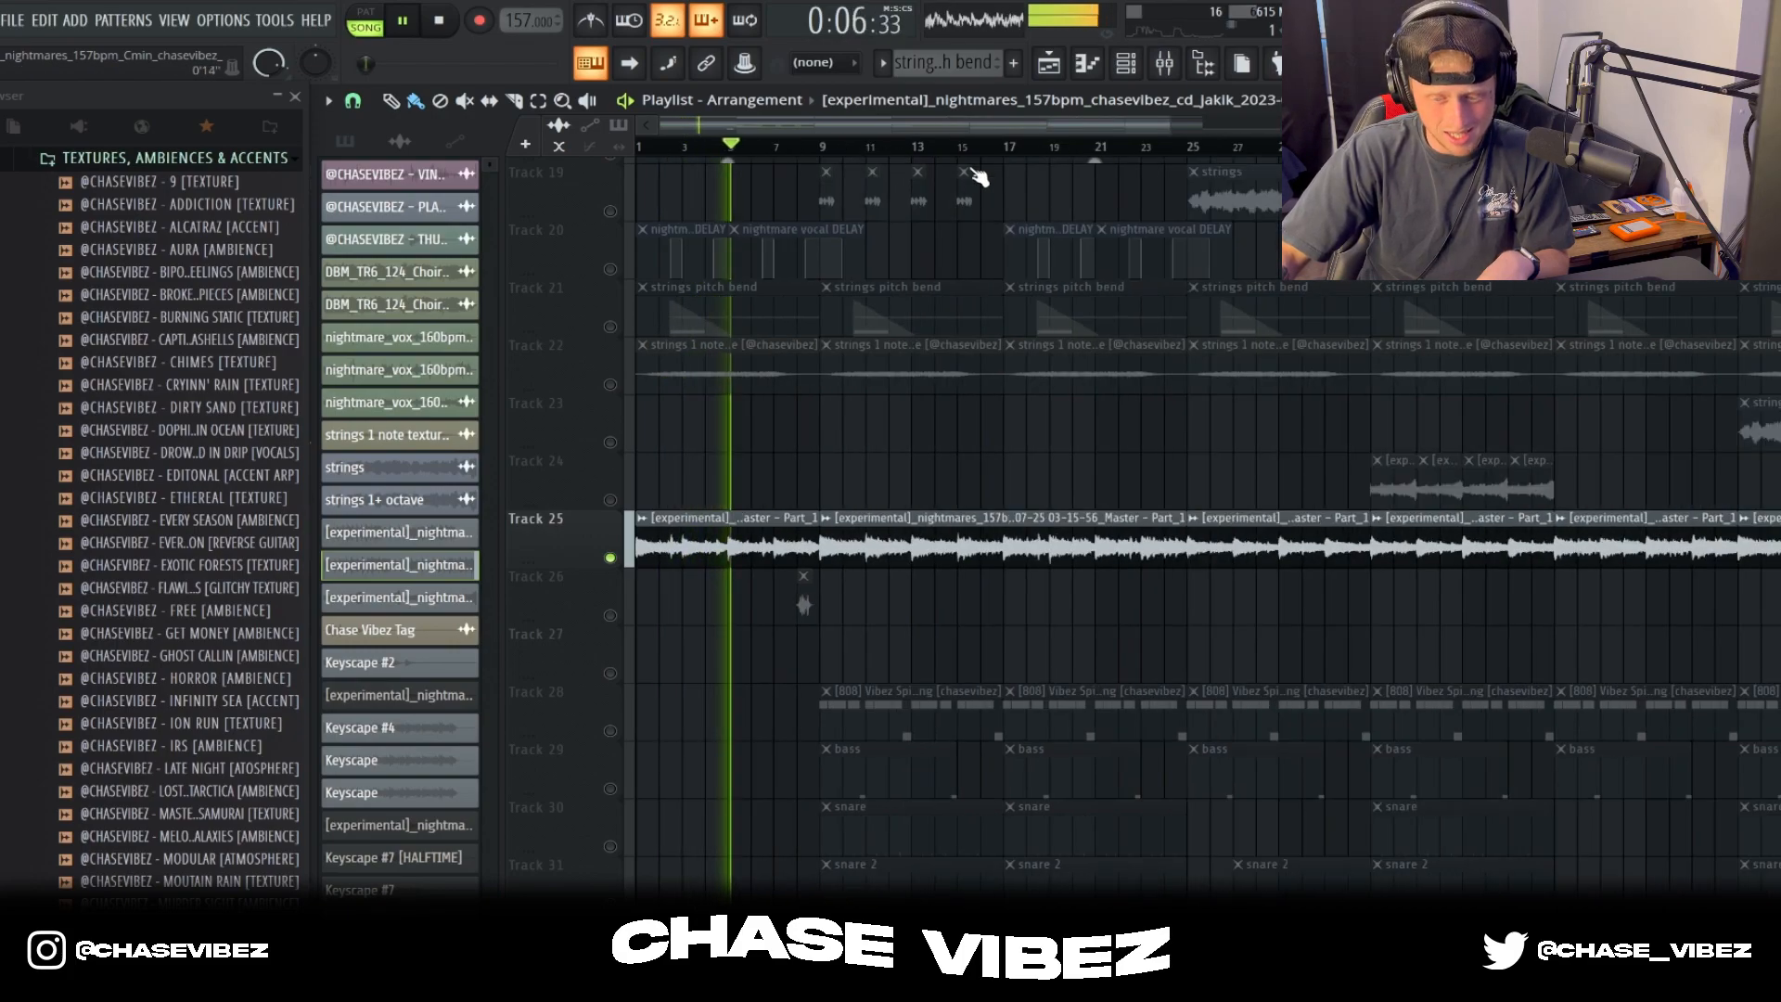
key(space)
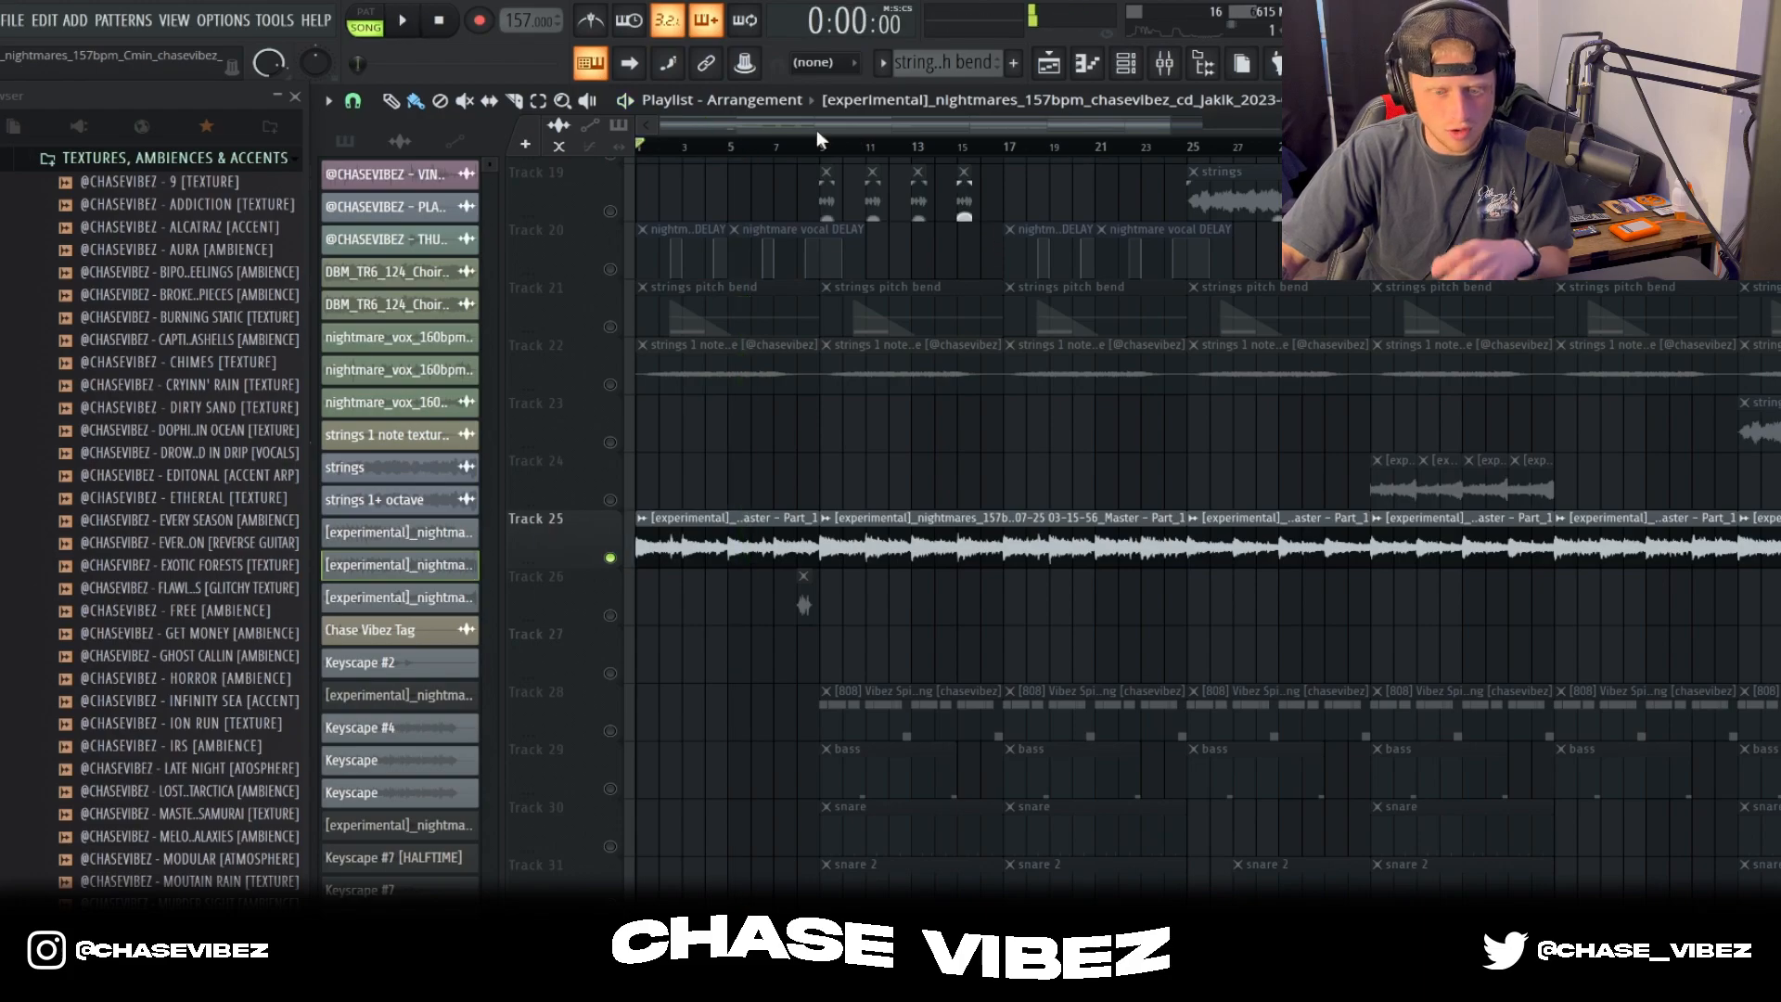
scroll(814, 160, down, 2)
drag(727, 473, 702, 558)
drag(809, 538, 1358, 579)
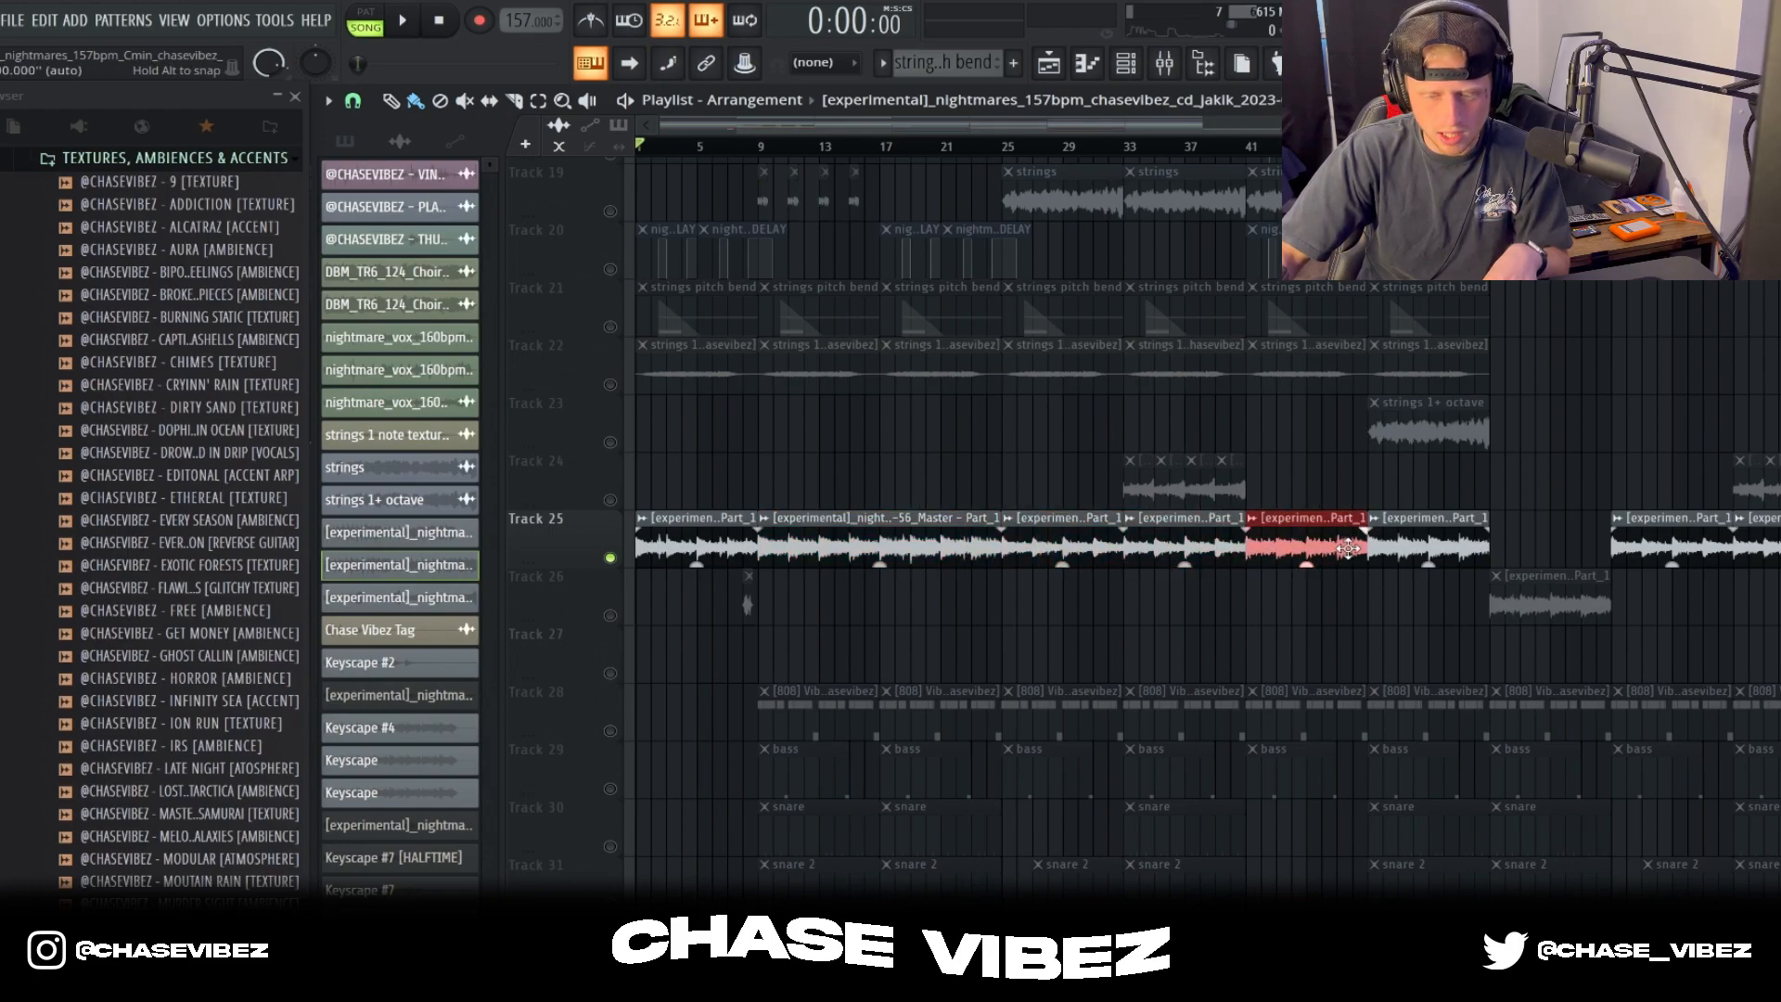
drag(1409, 454, 1709, 569)
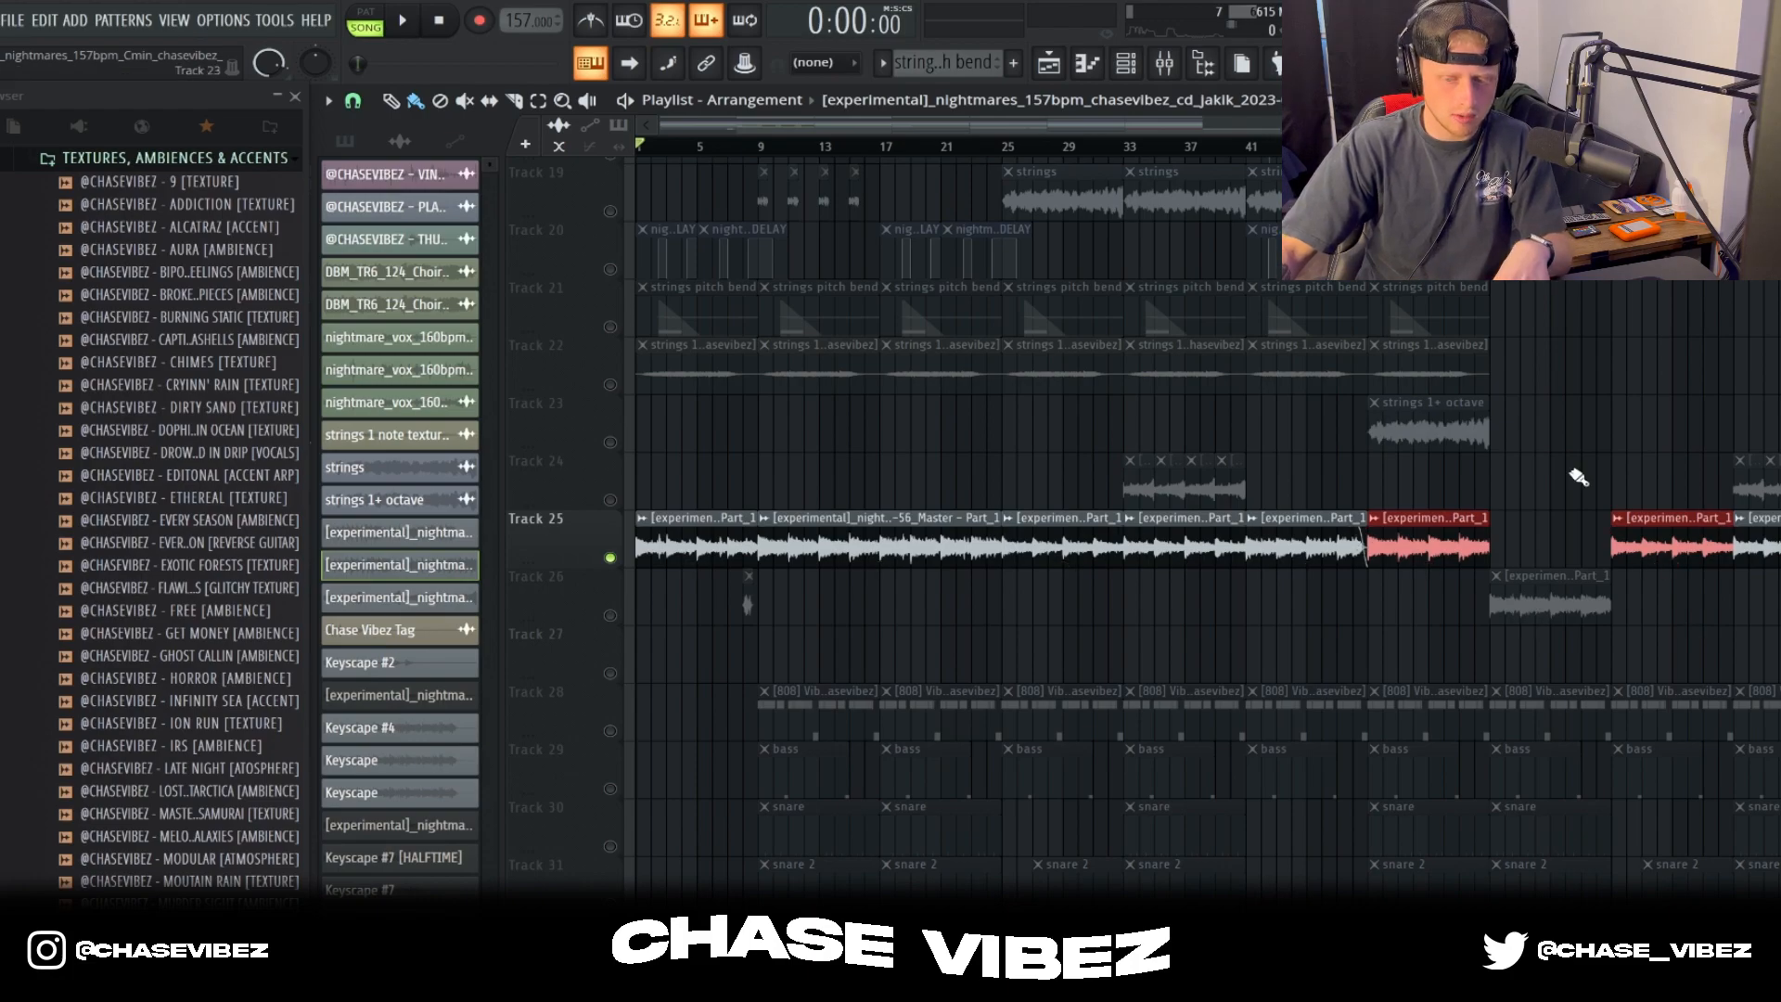
key(Delete)
key(ctrl+z)
Step: Look back over the muted layers and select the strings 1+ octave clip on Track 23
scroll(1512, 375, up, 2)
drag(1444, 743, 1411, 153)
scroll(1558, 551, down, 2)
drag(1550, 702, 1425, 757)
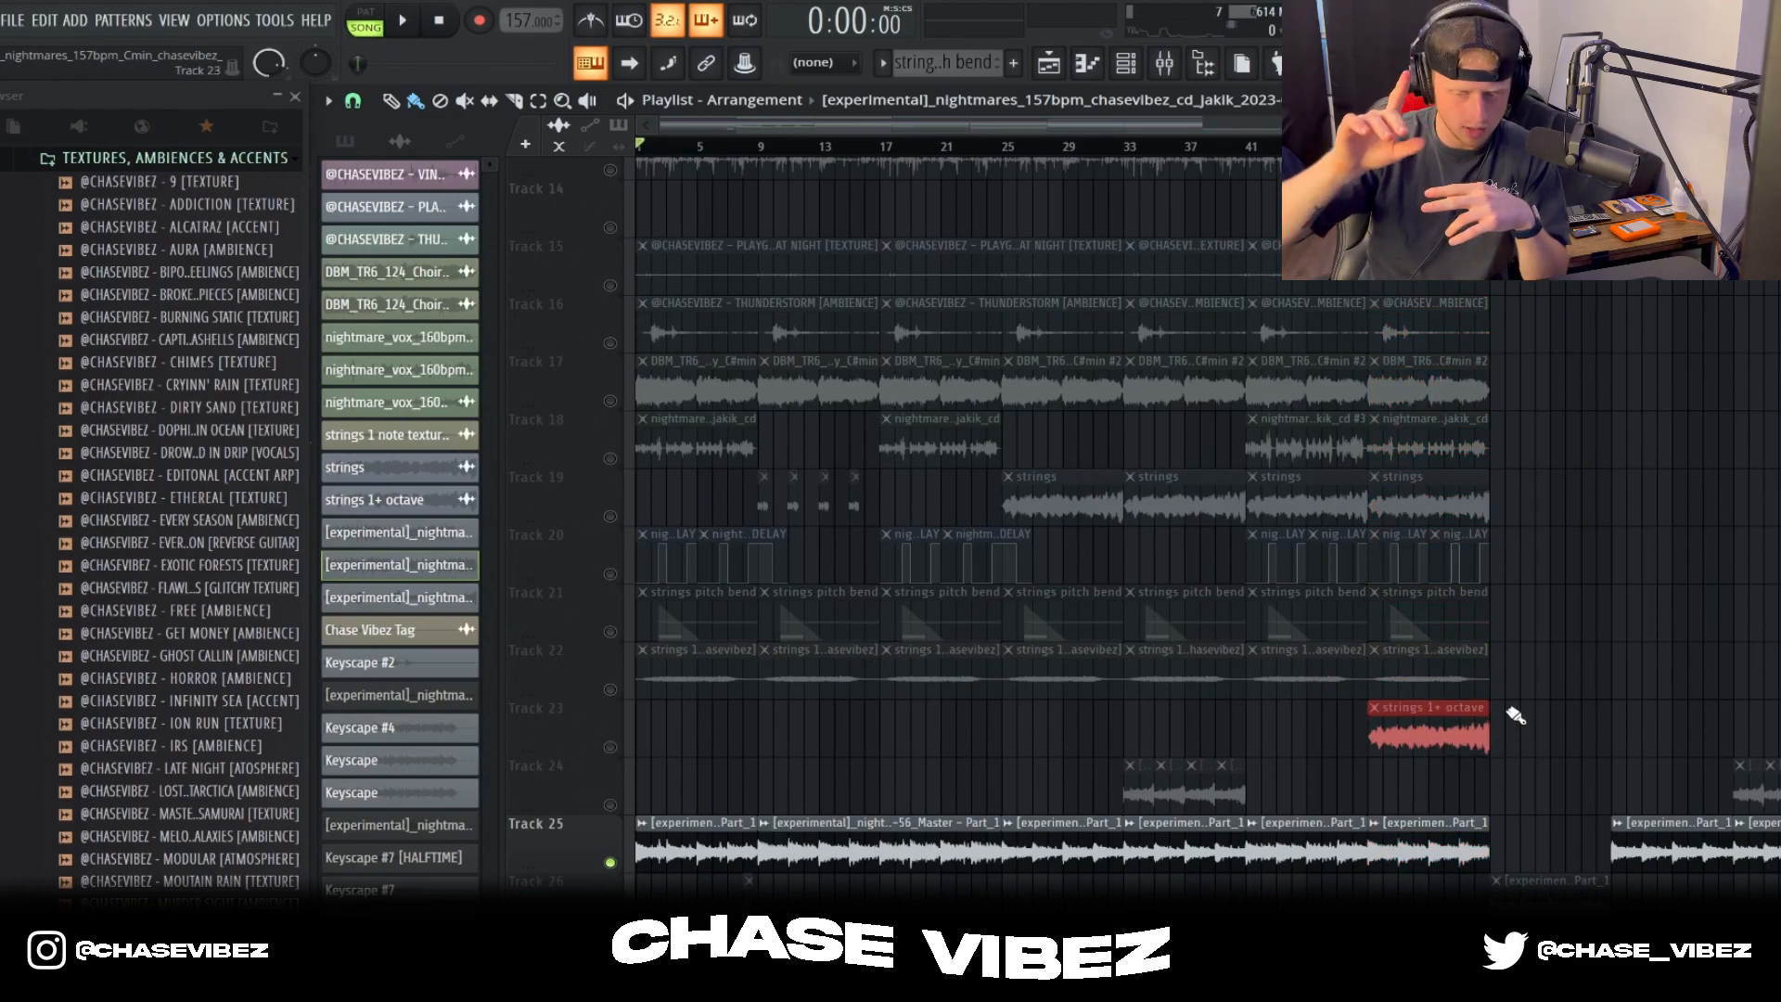
Step: Play the bounced melody from bar 25, stop playback, and unmute the four short clips on Track 24
scroll(1034, 185, up, 4)
click(954, 148)
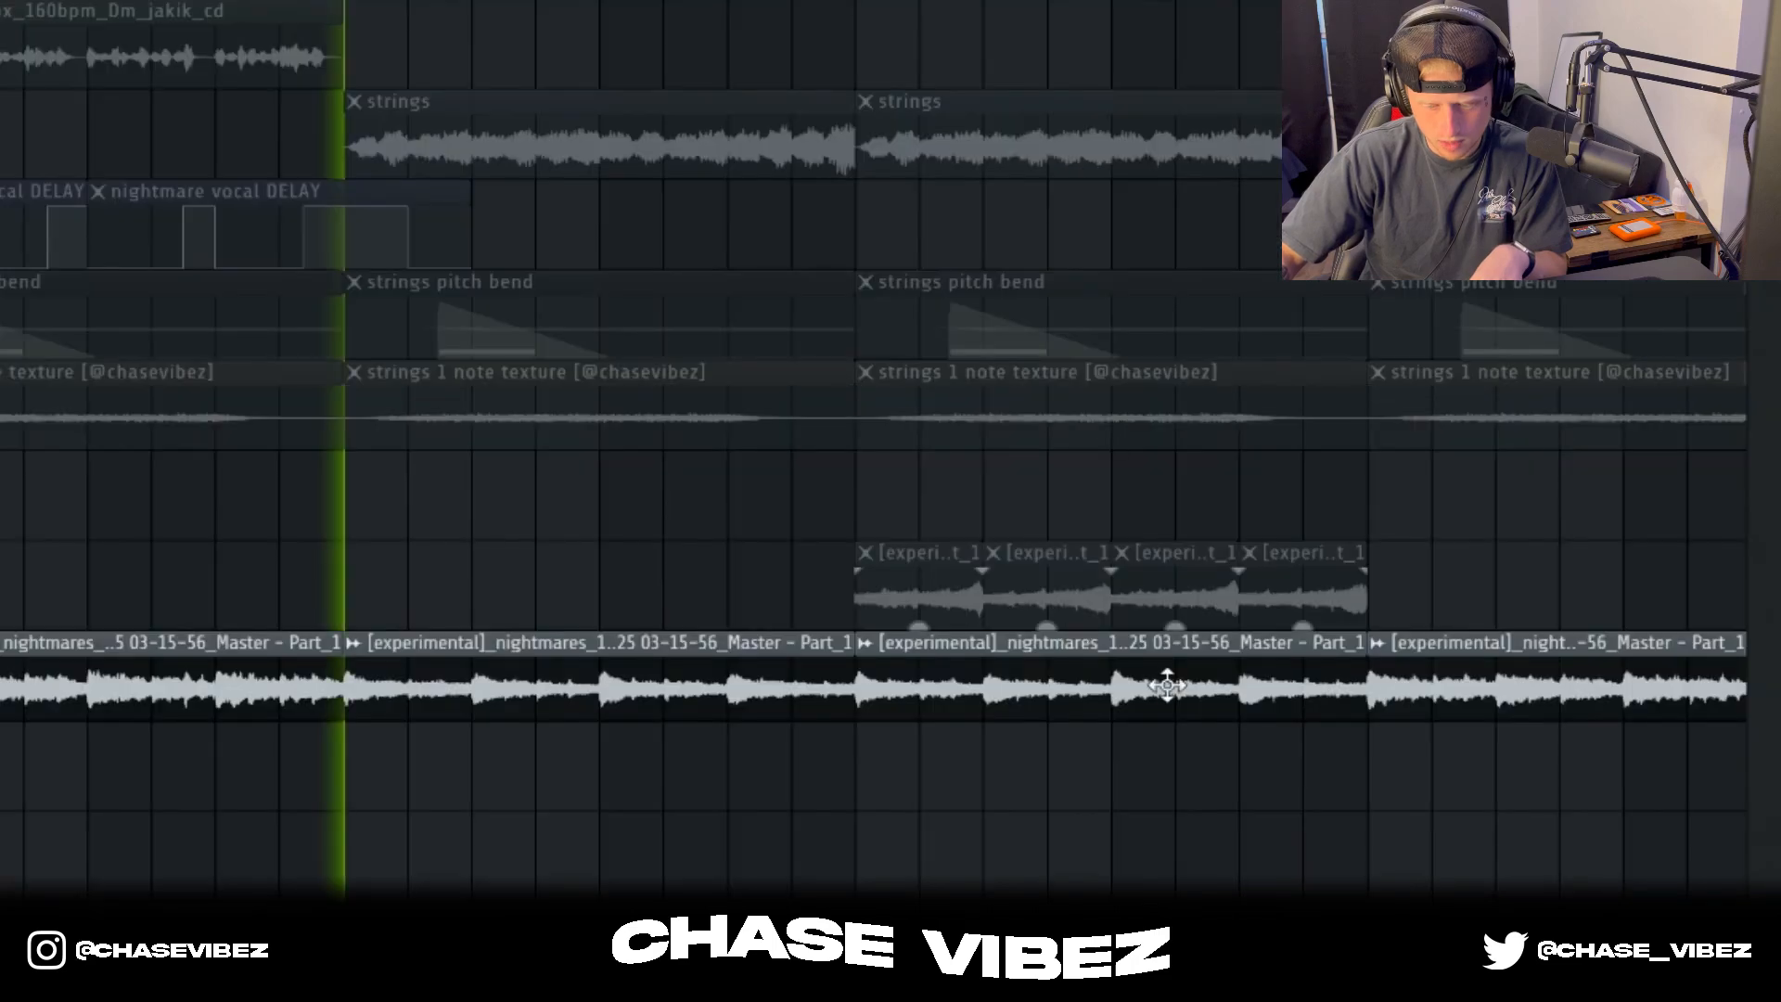
key(space)
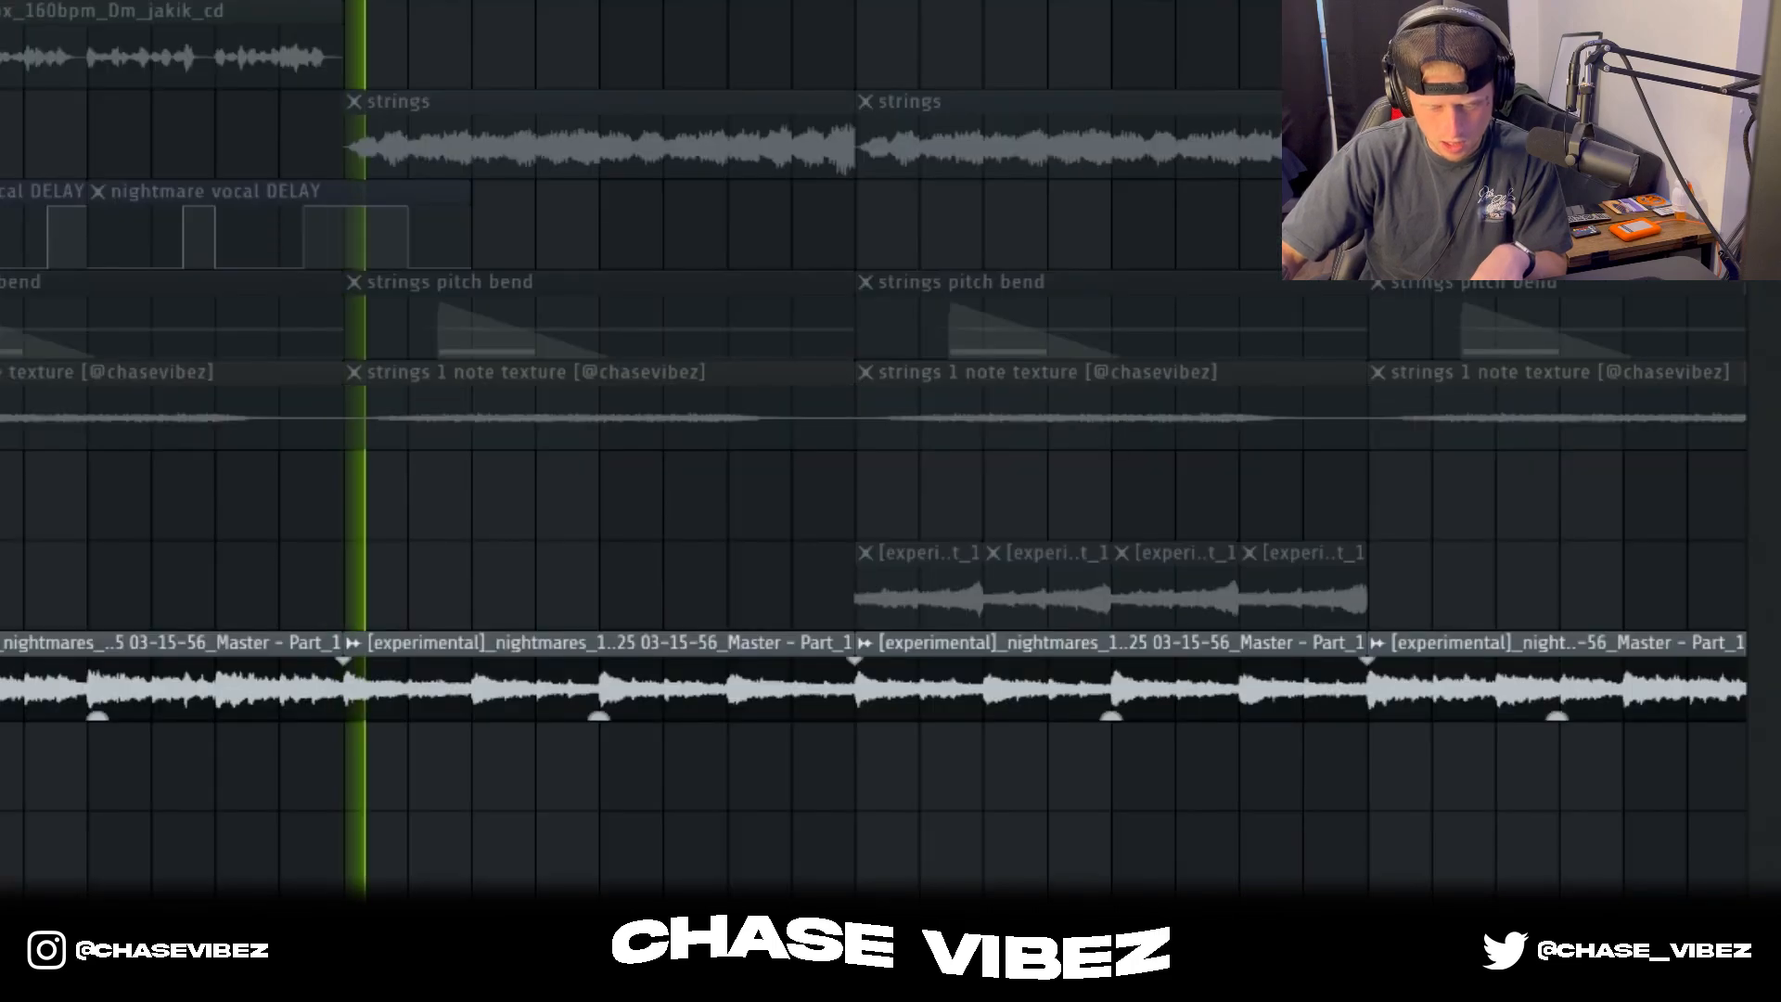
key(space)
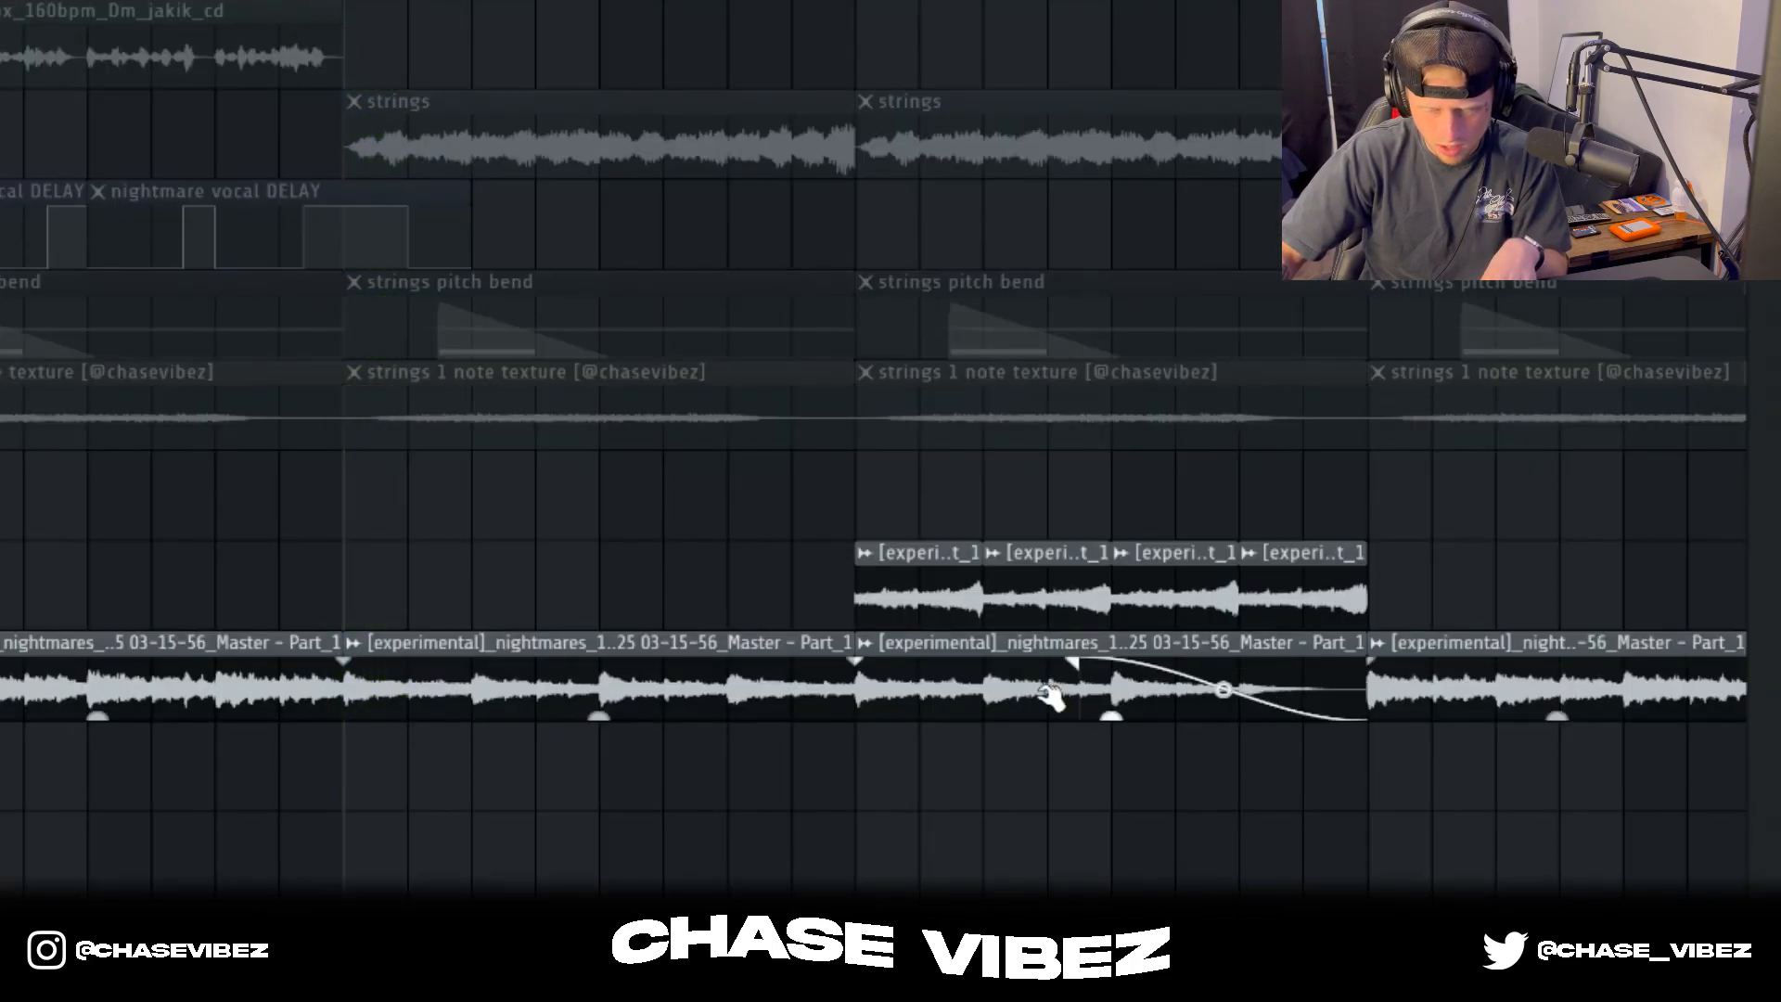
Step: Copy the bounced clip at bar 33 from Track 25 to Track 26, view its sample options, and delete the copy
drag(1121, 683, 1043, 753)
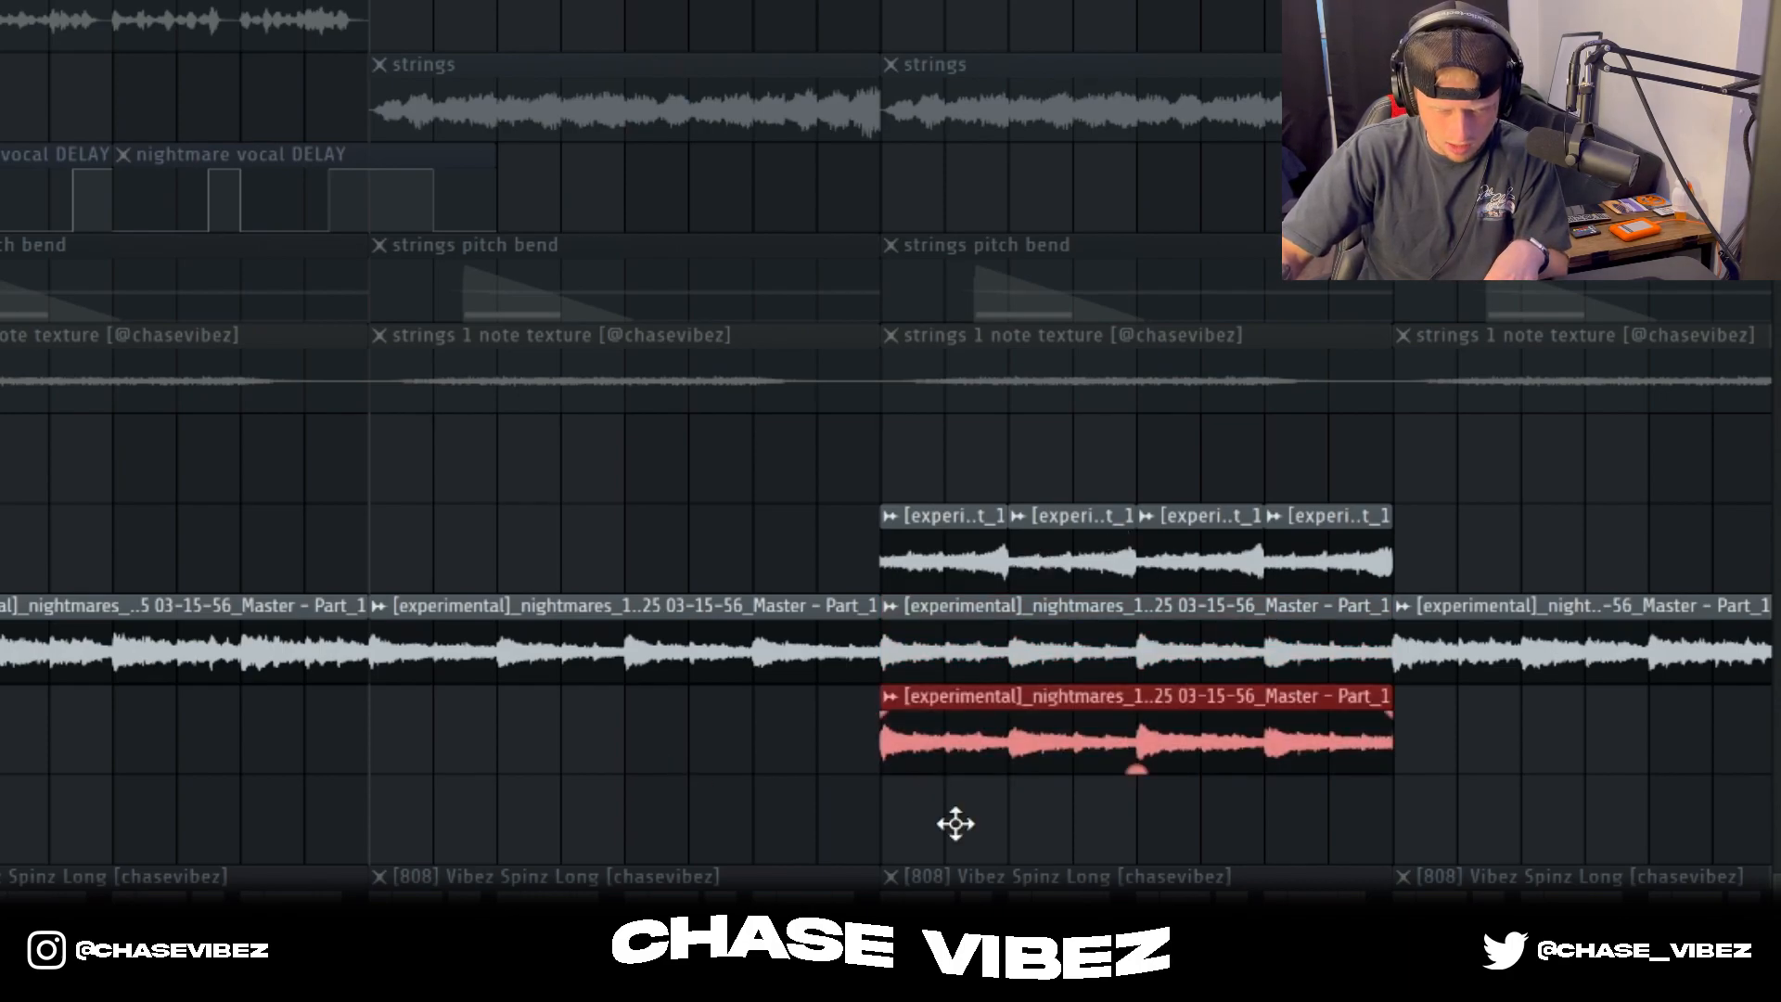
click(893, 699)
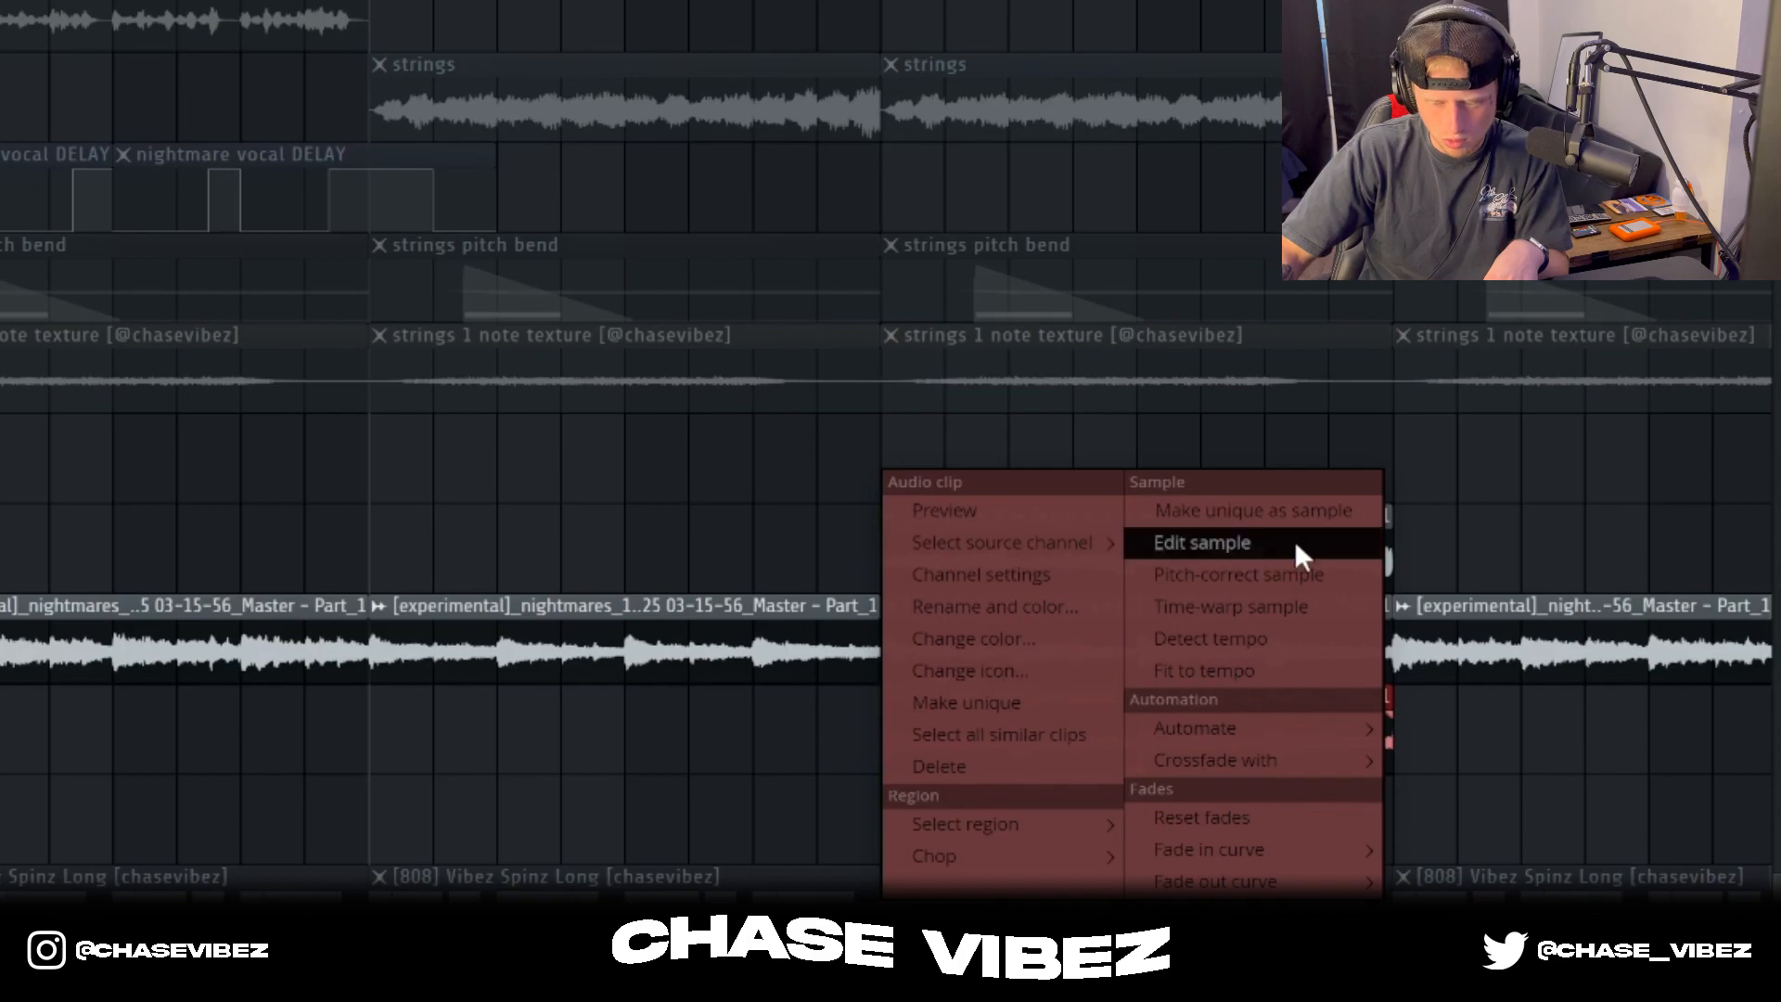
click(1505, 756)
right_click(1364, 736)
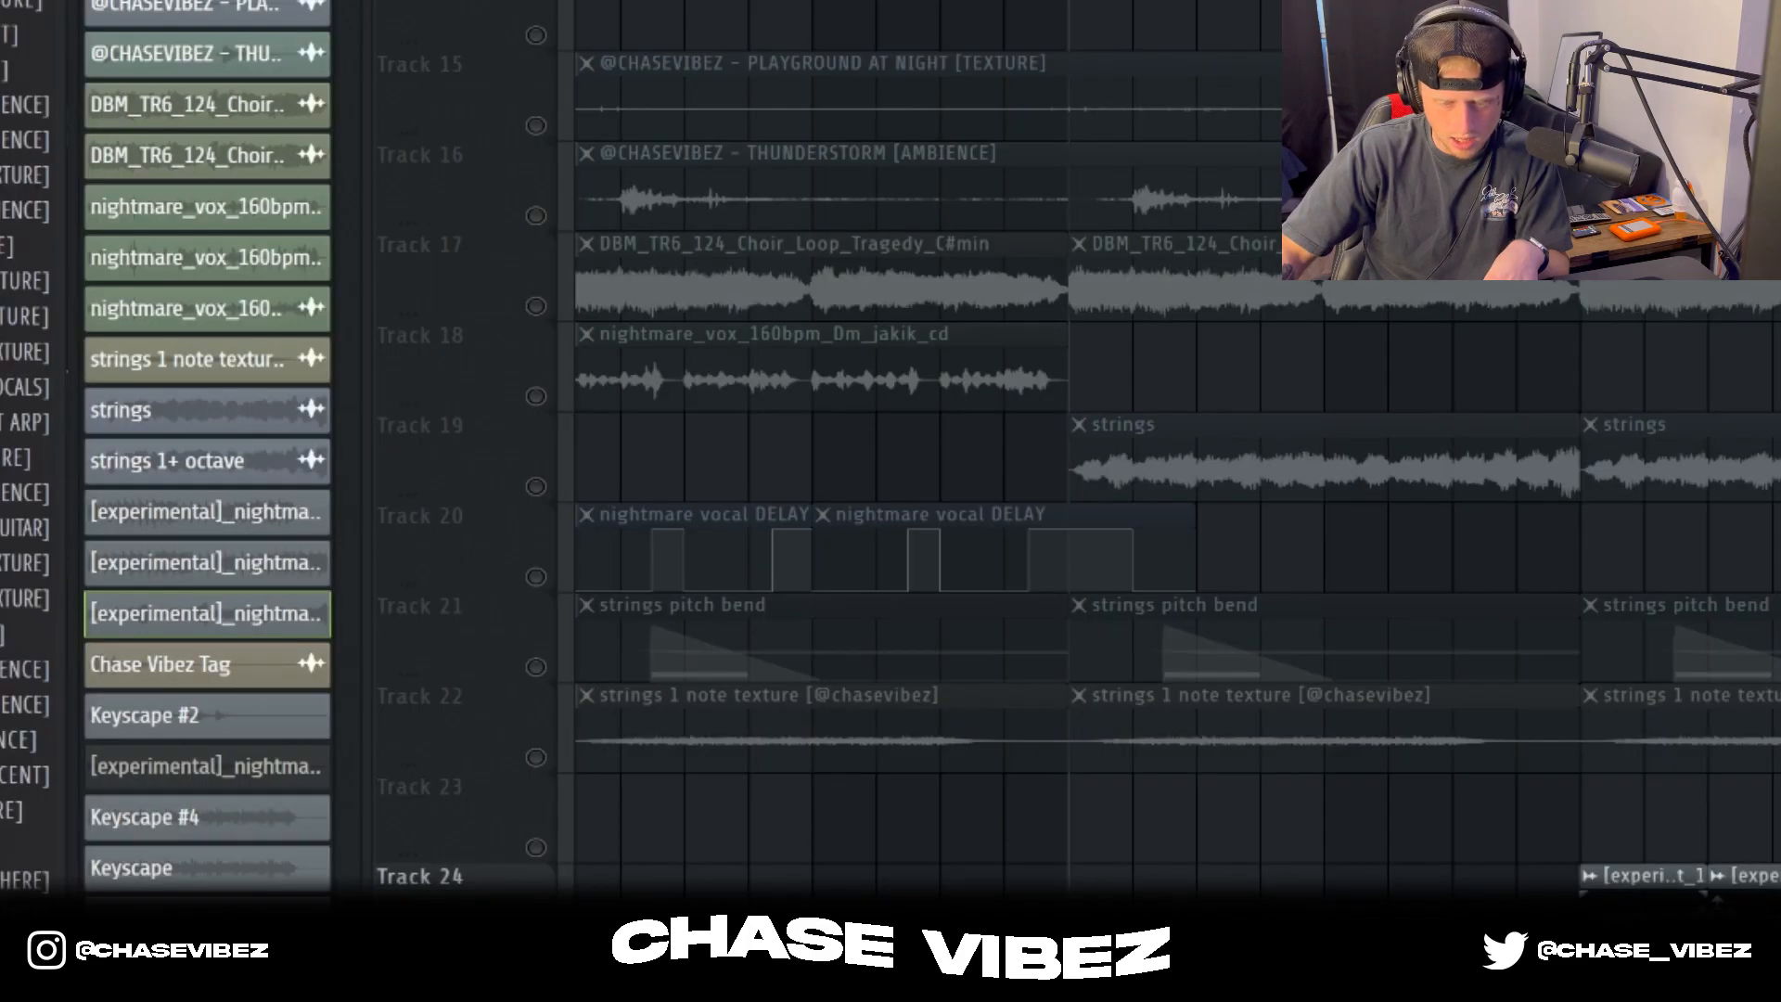
Step: Compare the four short clips on Track 24 with the bounced melody clip beneath them on Track 25
double_click(1017, 553)
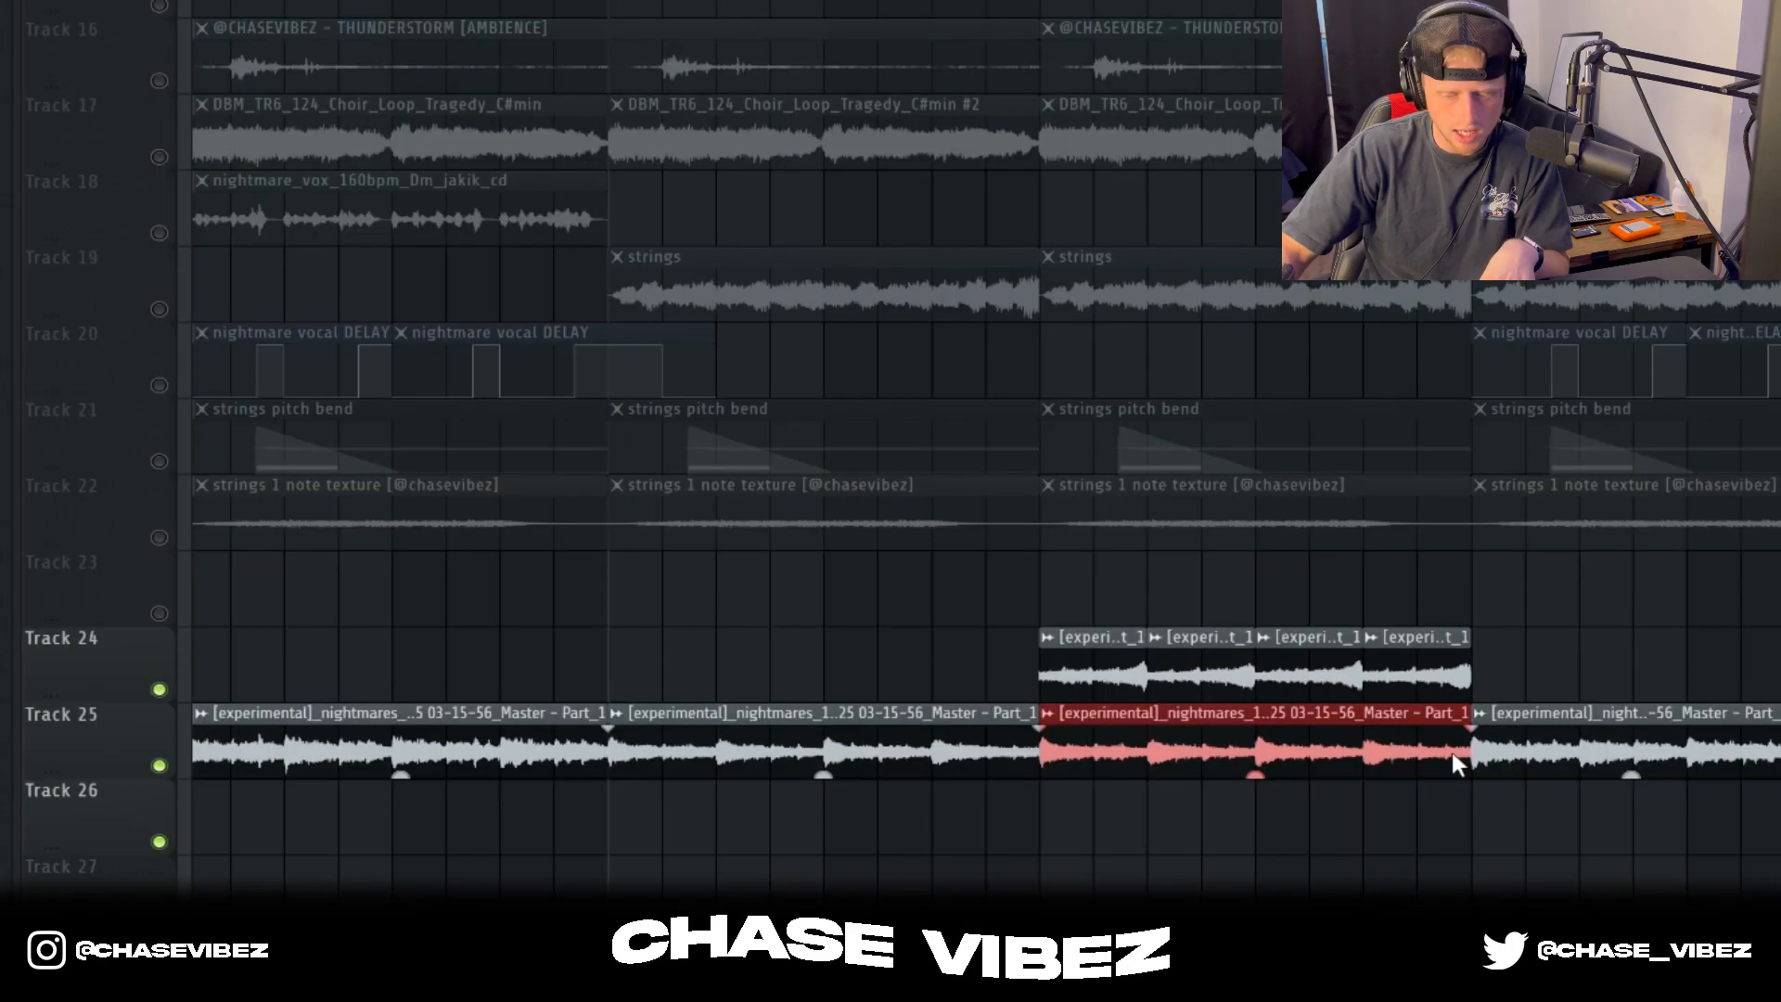
drag(1449, 661, 1106, 587)
mouse_move(1321, 663)
mouse_down()
mouse_move(1313, 624)
mouse_move(1225, 589)
mouse_move(1326, 684)
mouse_up()
drag(1143, 594, 1420, 682)
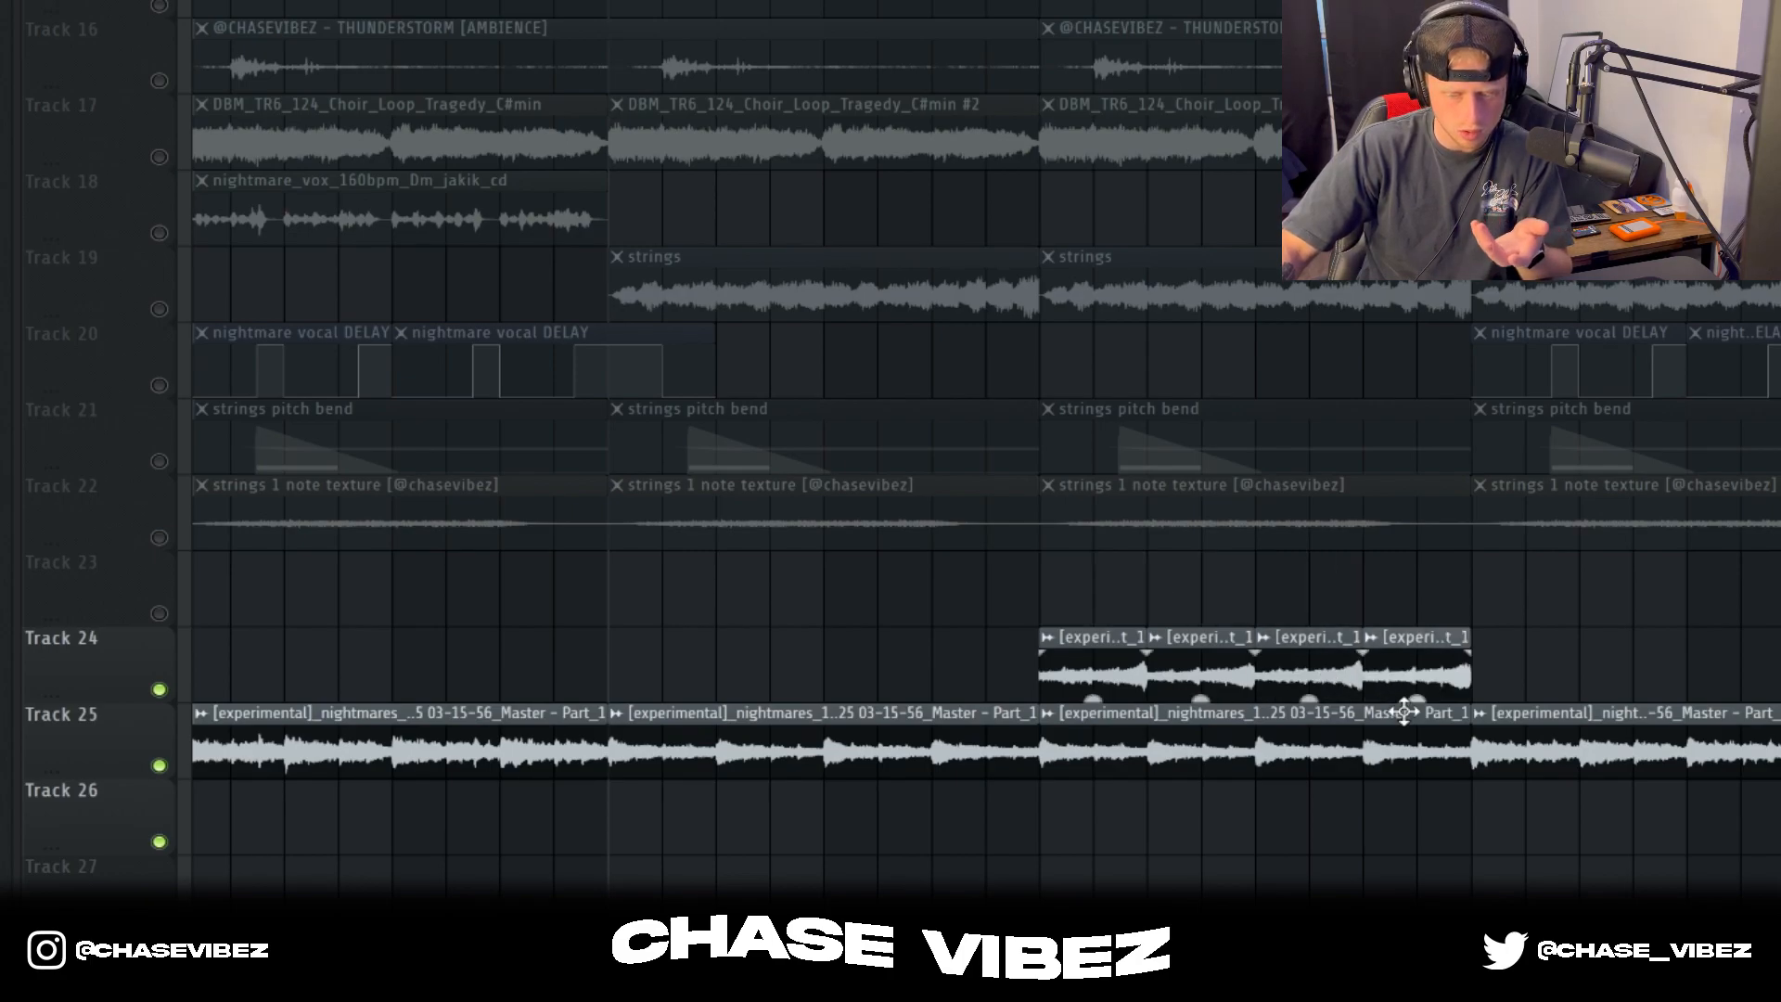
drag(1212, 746, 1221, 763)
double_click(97, 670)
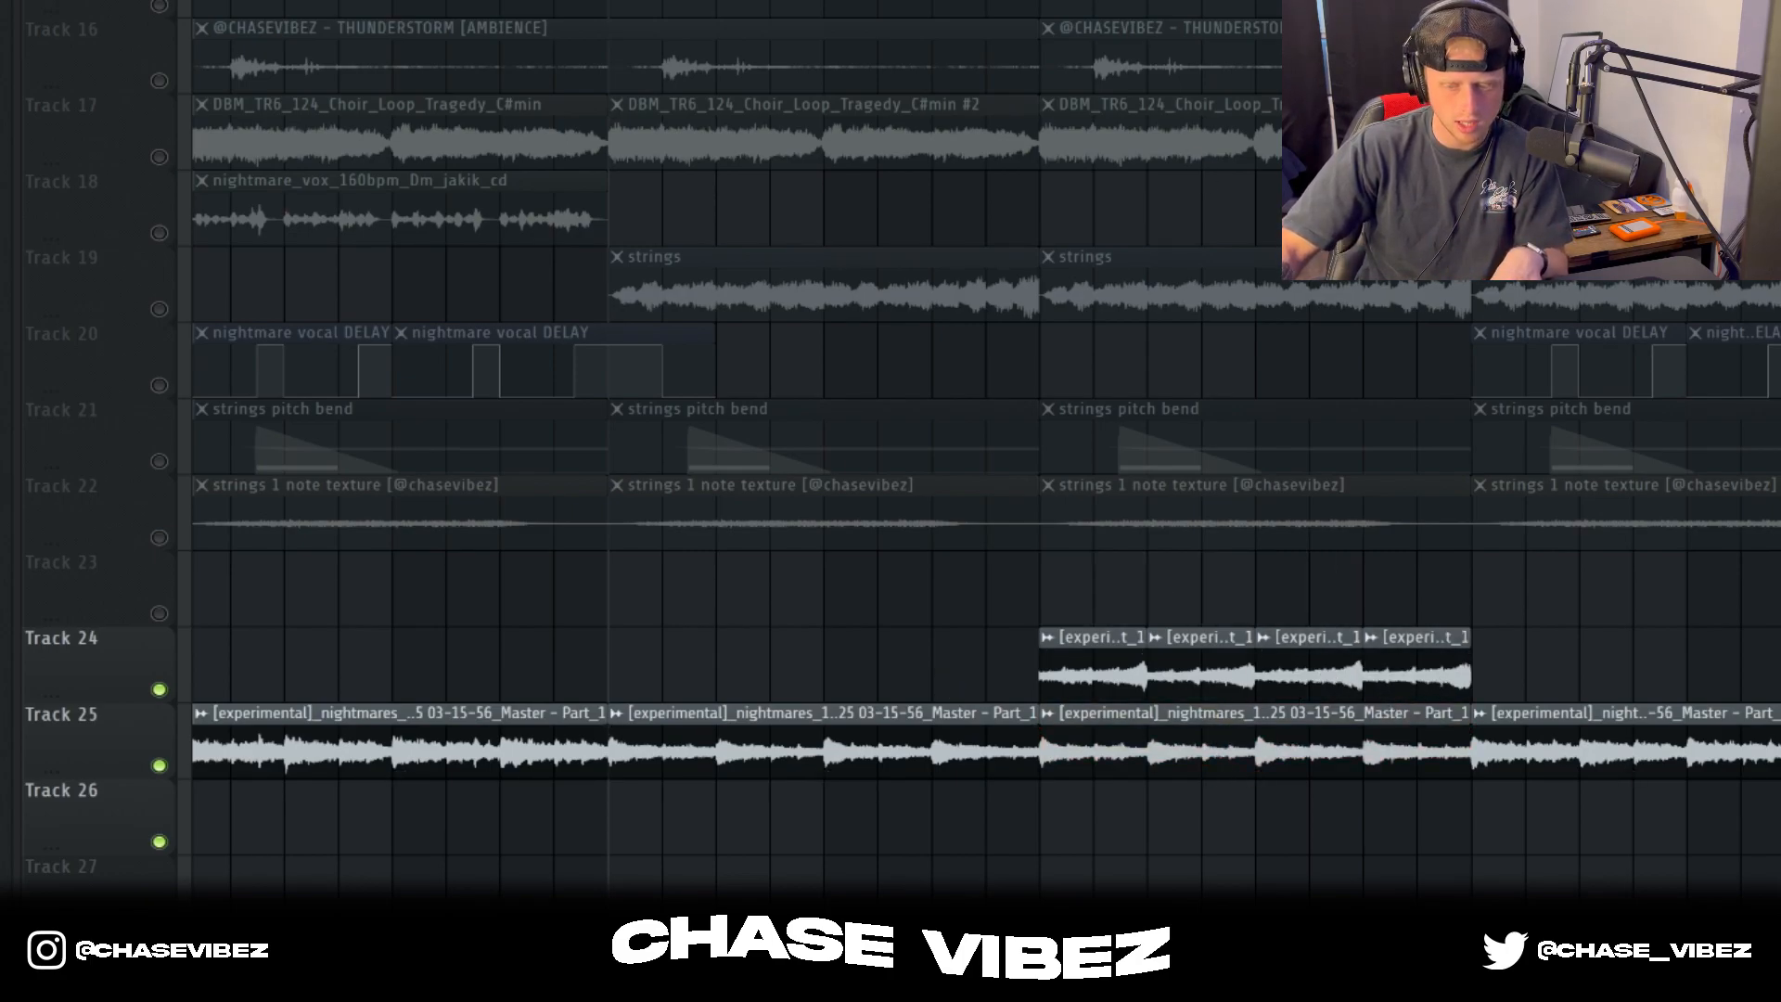
Step: Play the bounced melody with the four short Track 24 clips from bar 33 and look over the muted drum tracks
click(1040, 3)
key(space)
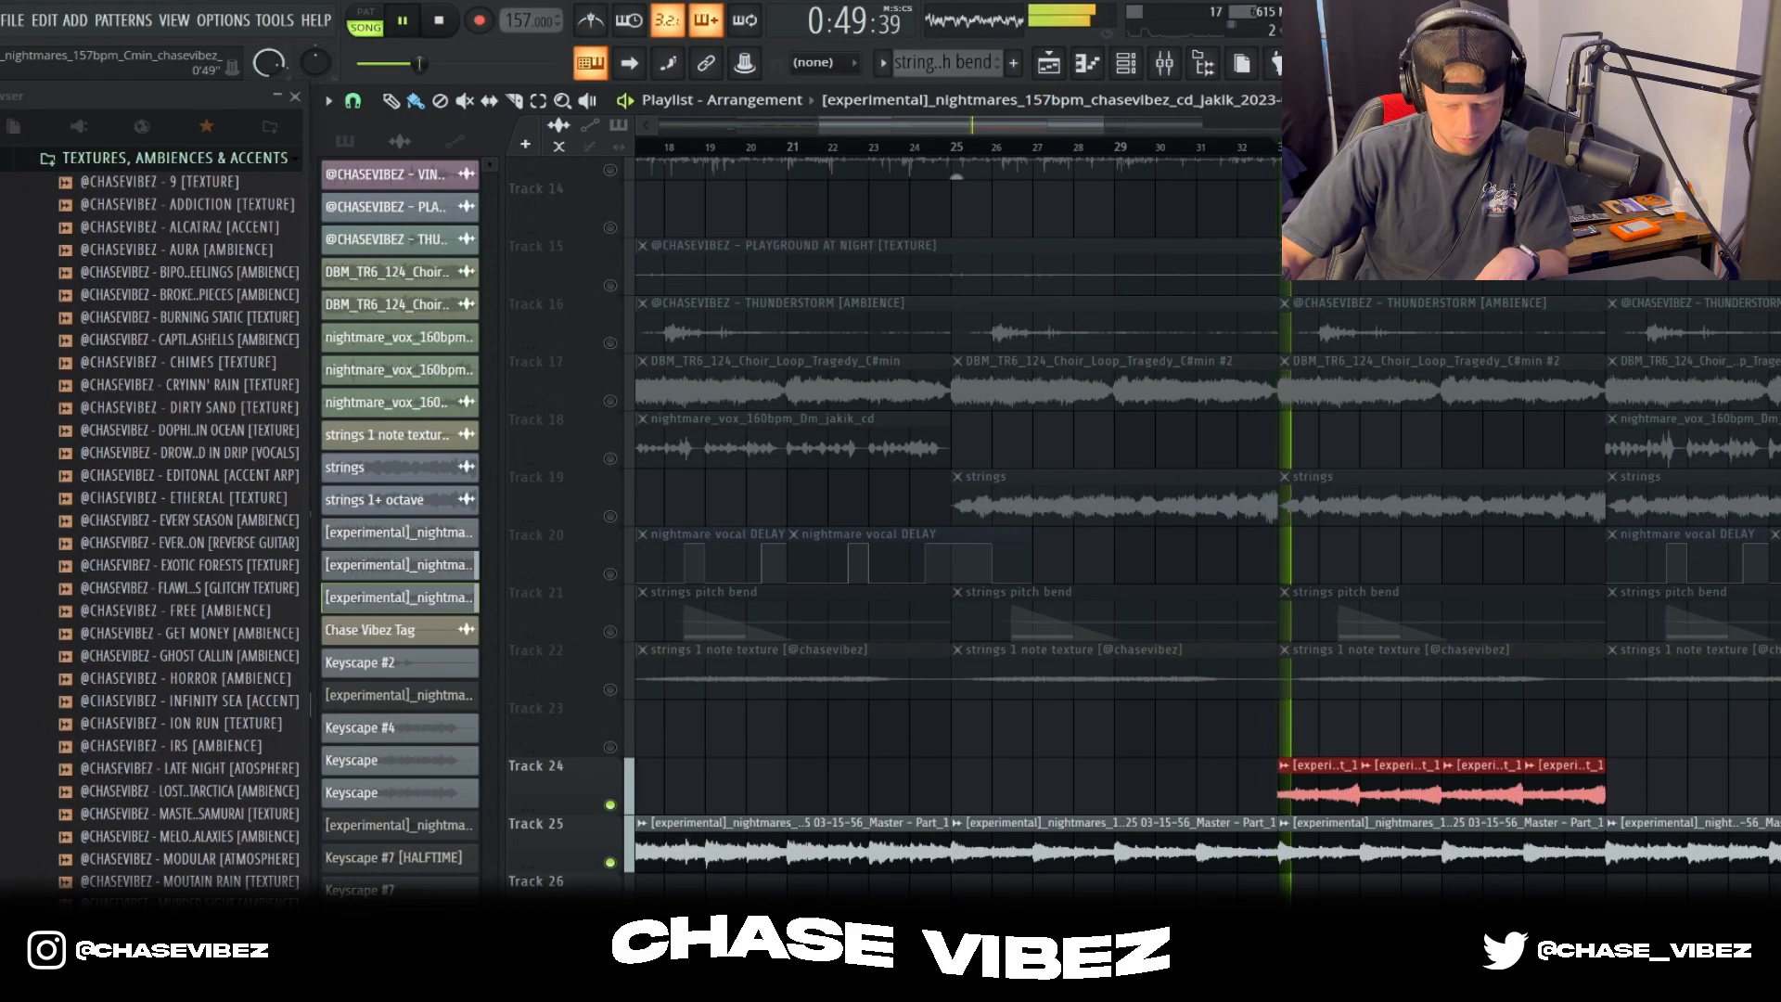
scroll(944, 446, down, 1)
scroll(1144, 524, down, 8)
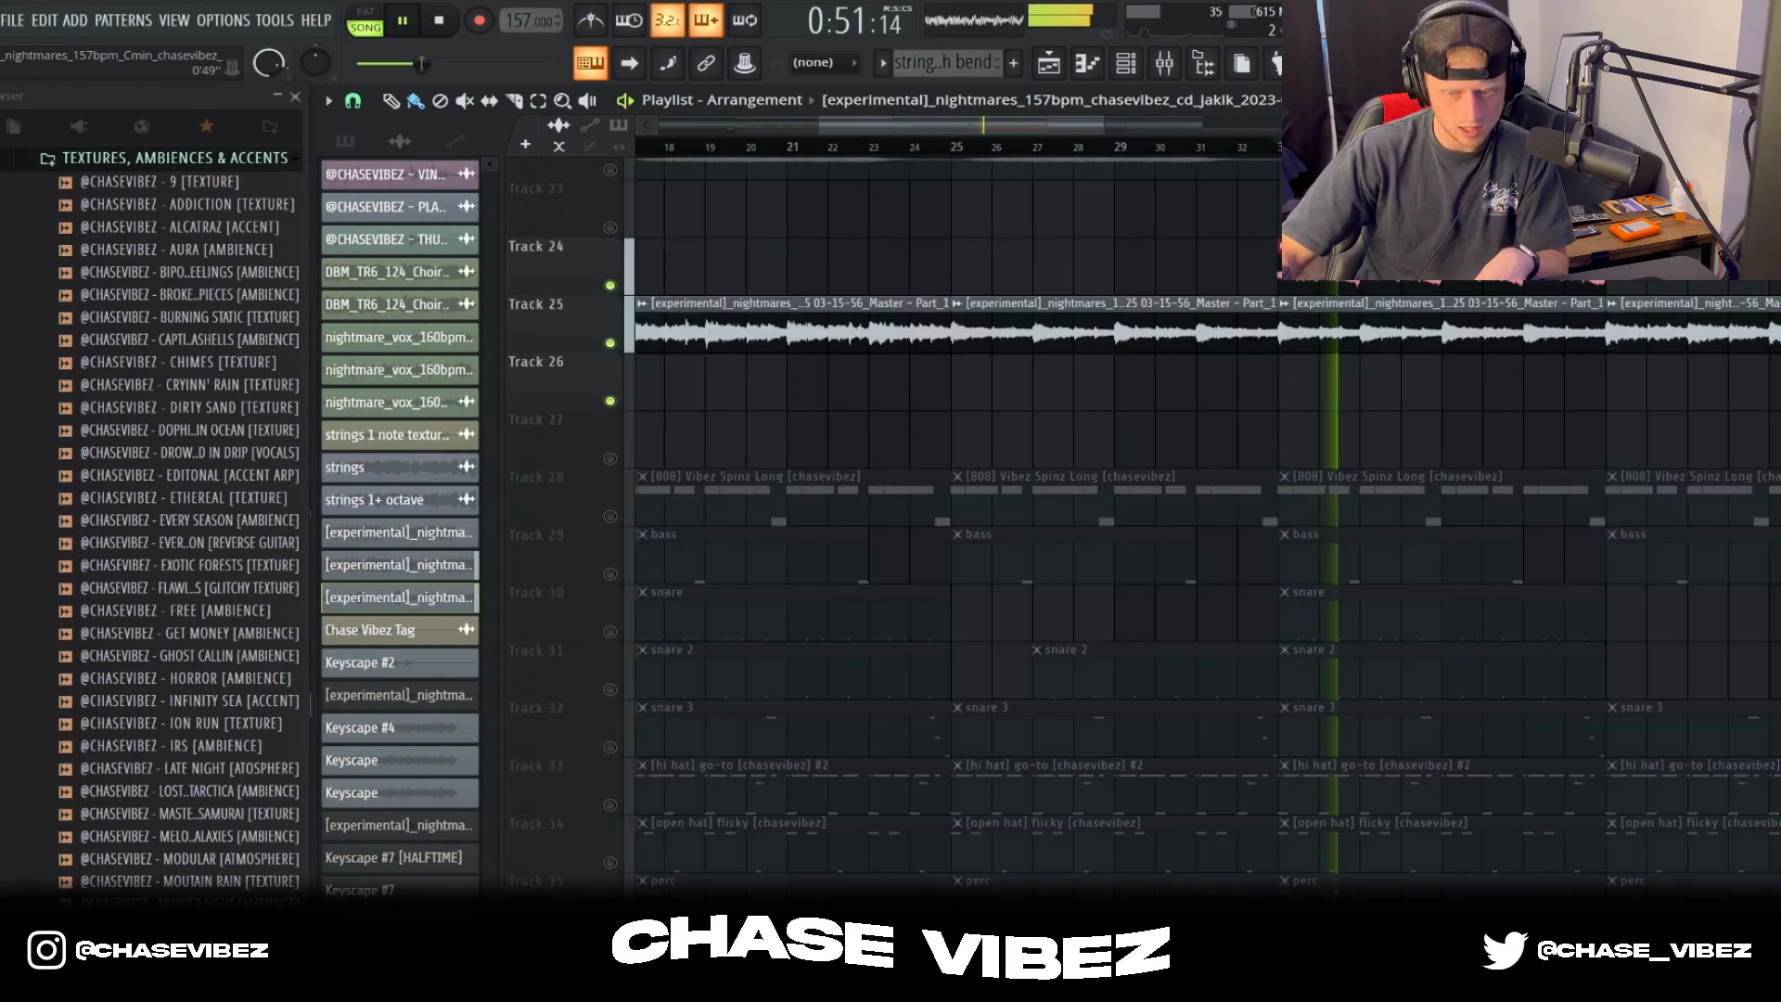
scroll(1076, 266, up, 7)
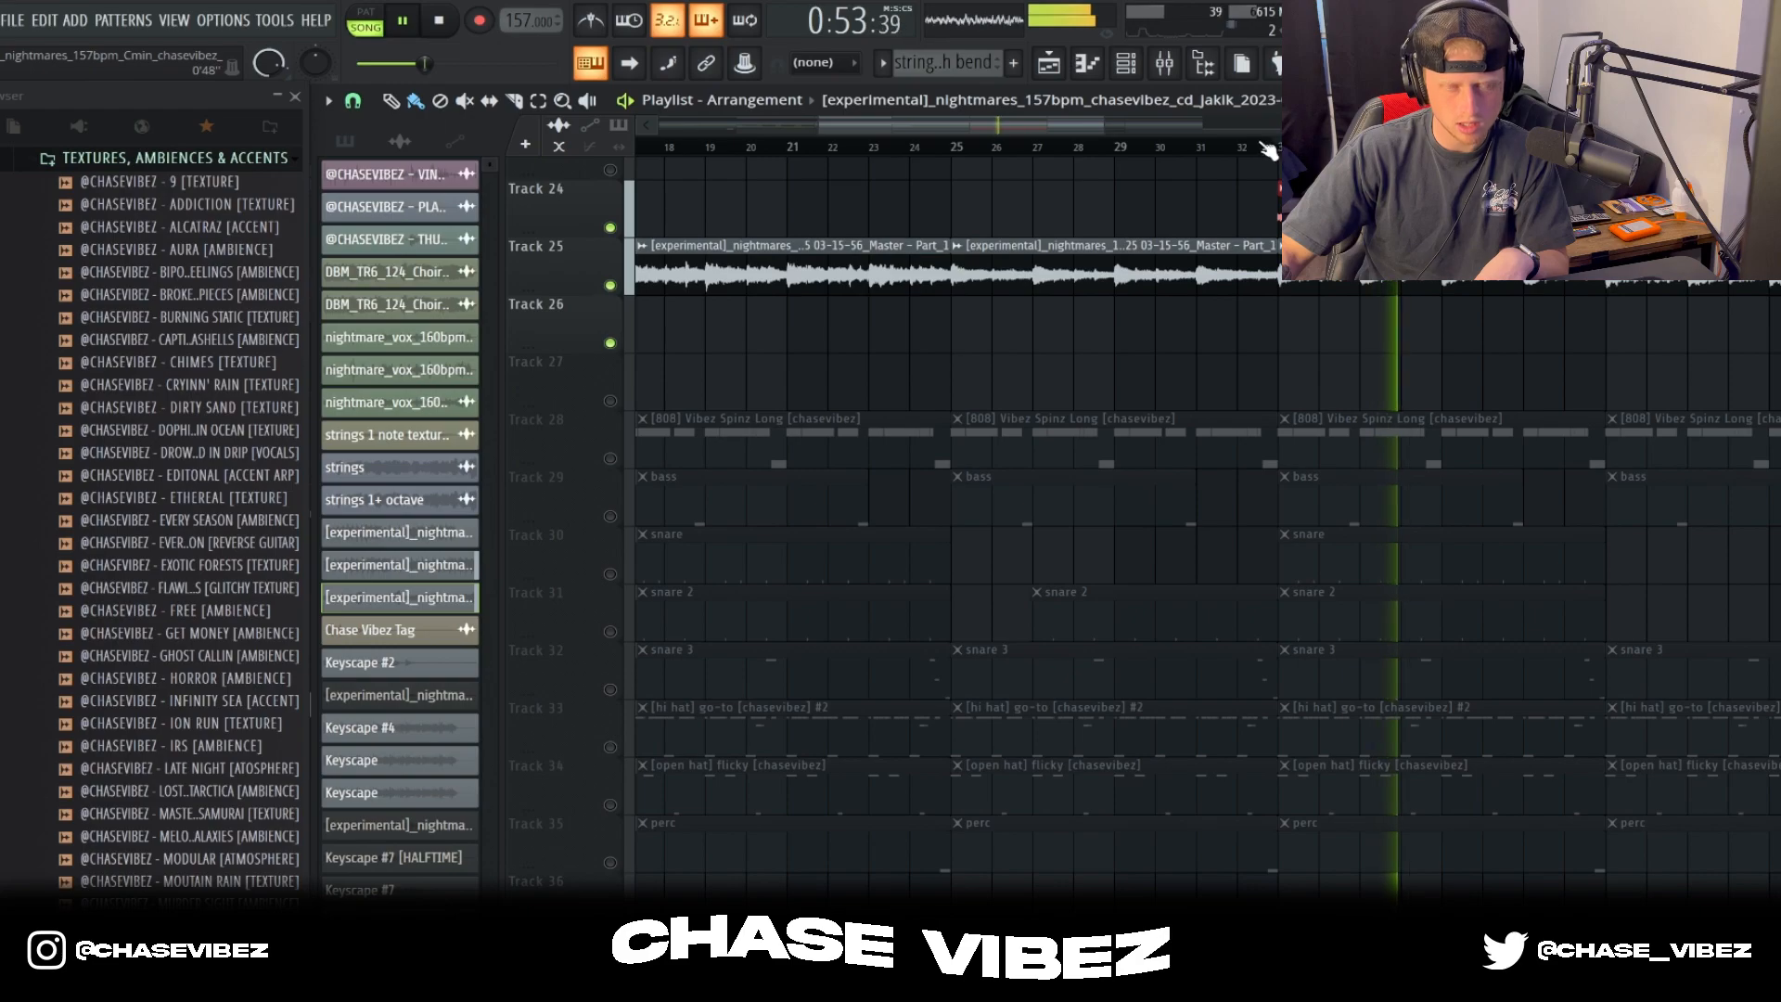
ctrl+scroll(1076, 265, down, 3)
scroll(1104, 267, up, 2)
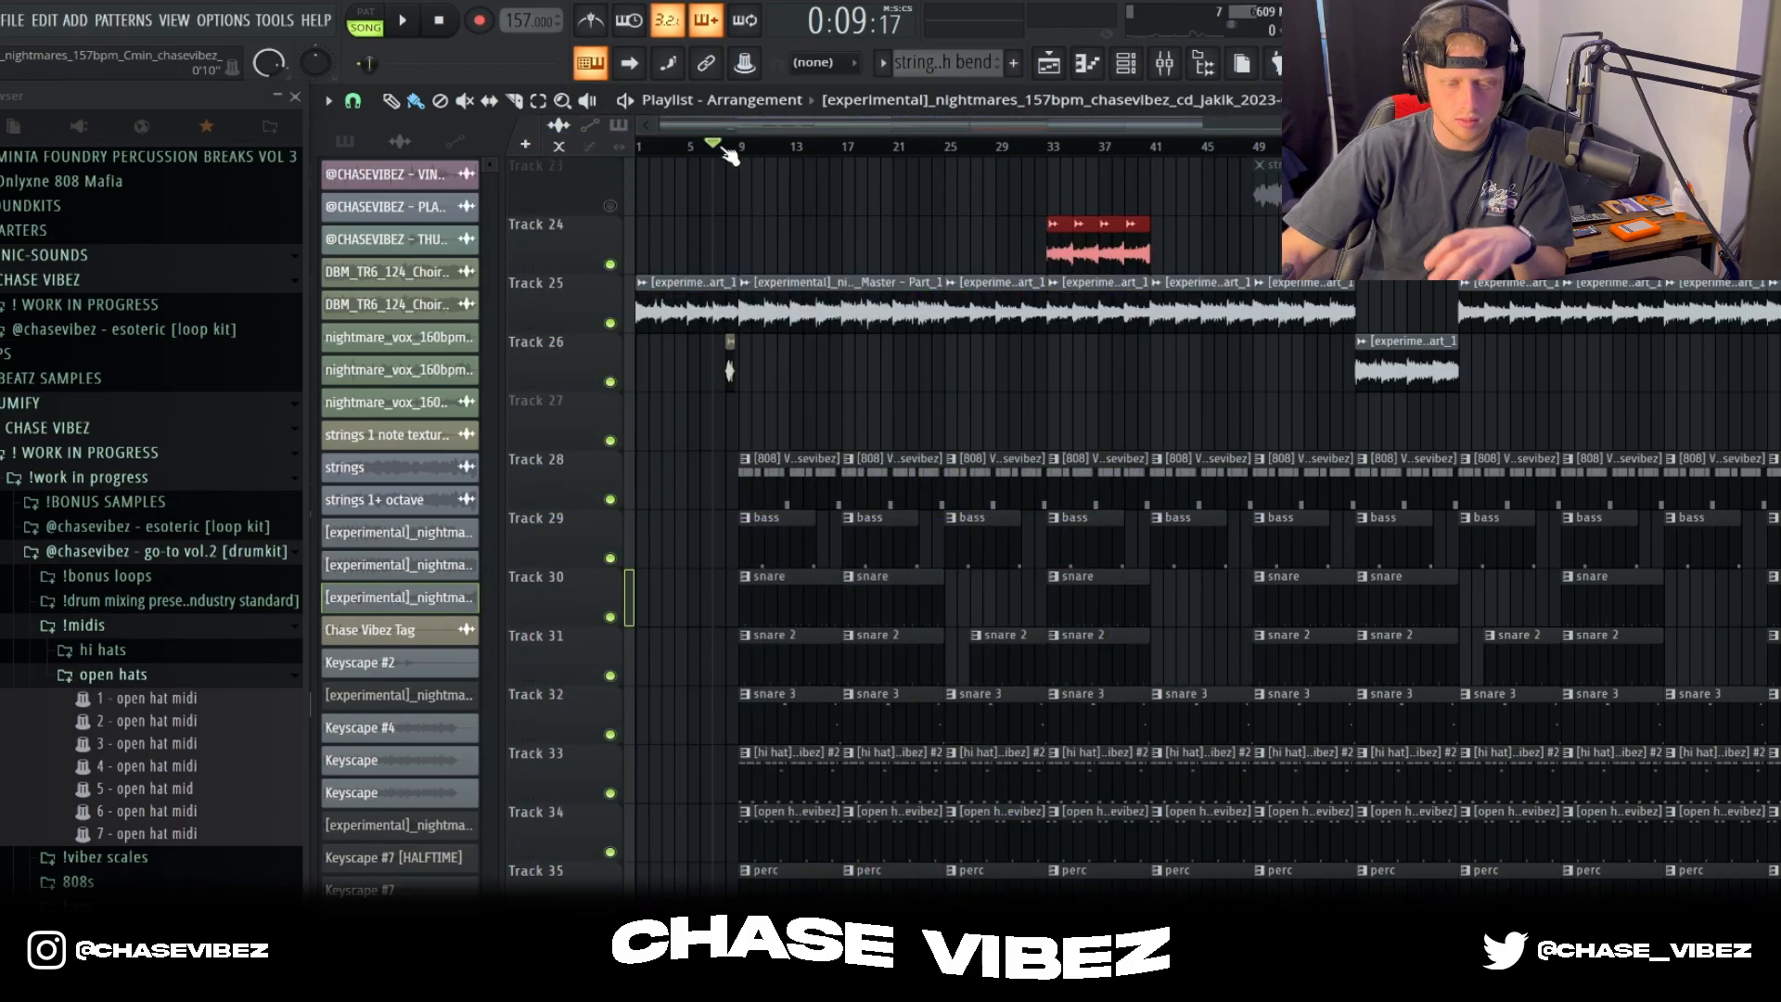
Step: Play the full arrangement with the 808, bass and drum tracks from about bar 7, following the playhead along the melody and chopped clips
key(space)
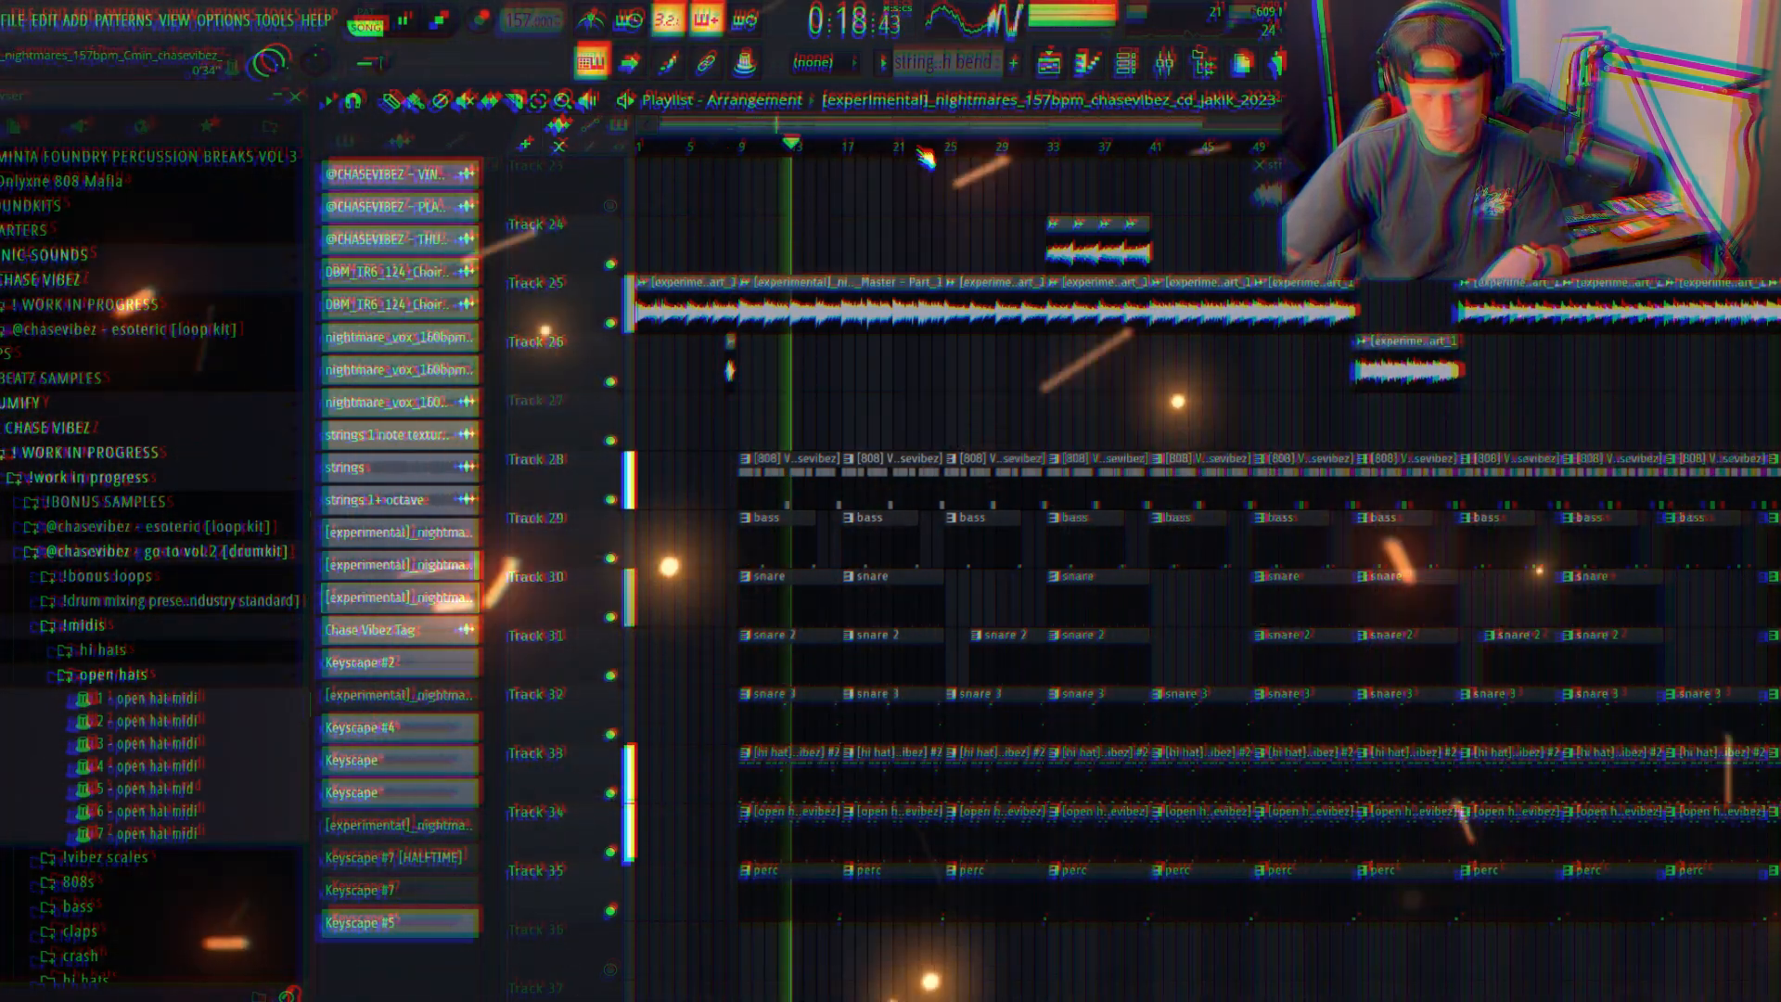
scroll(925, 157, down, 1)
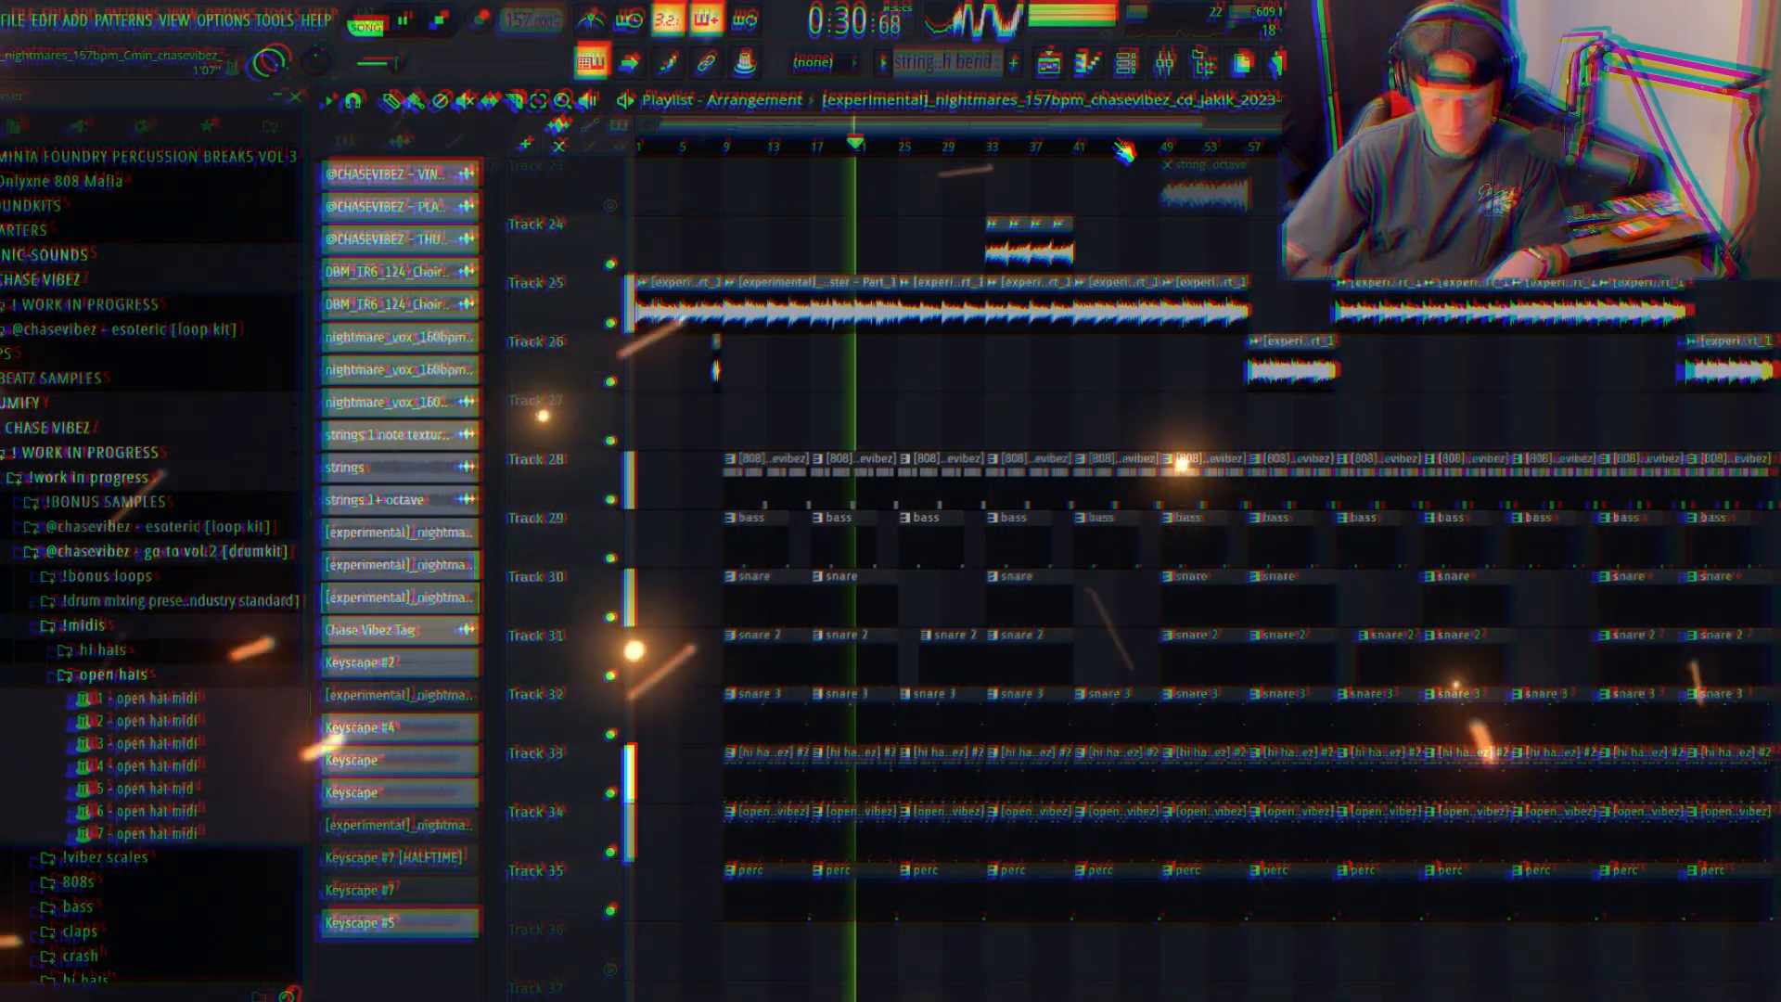
scroll(721, 151, up, 1)
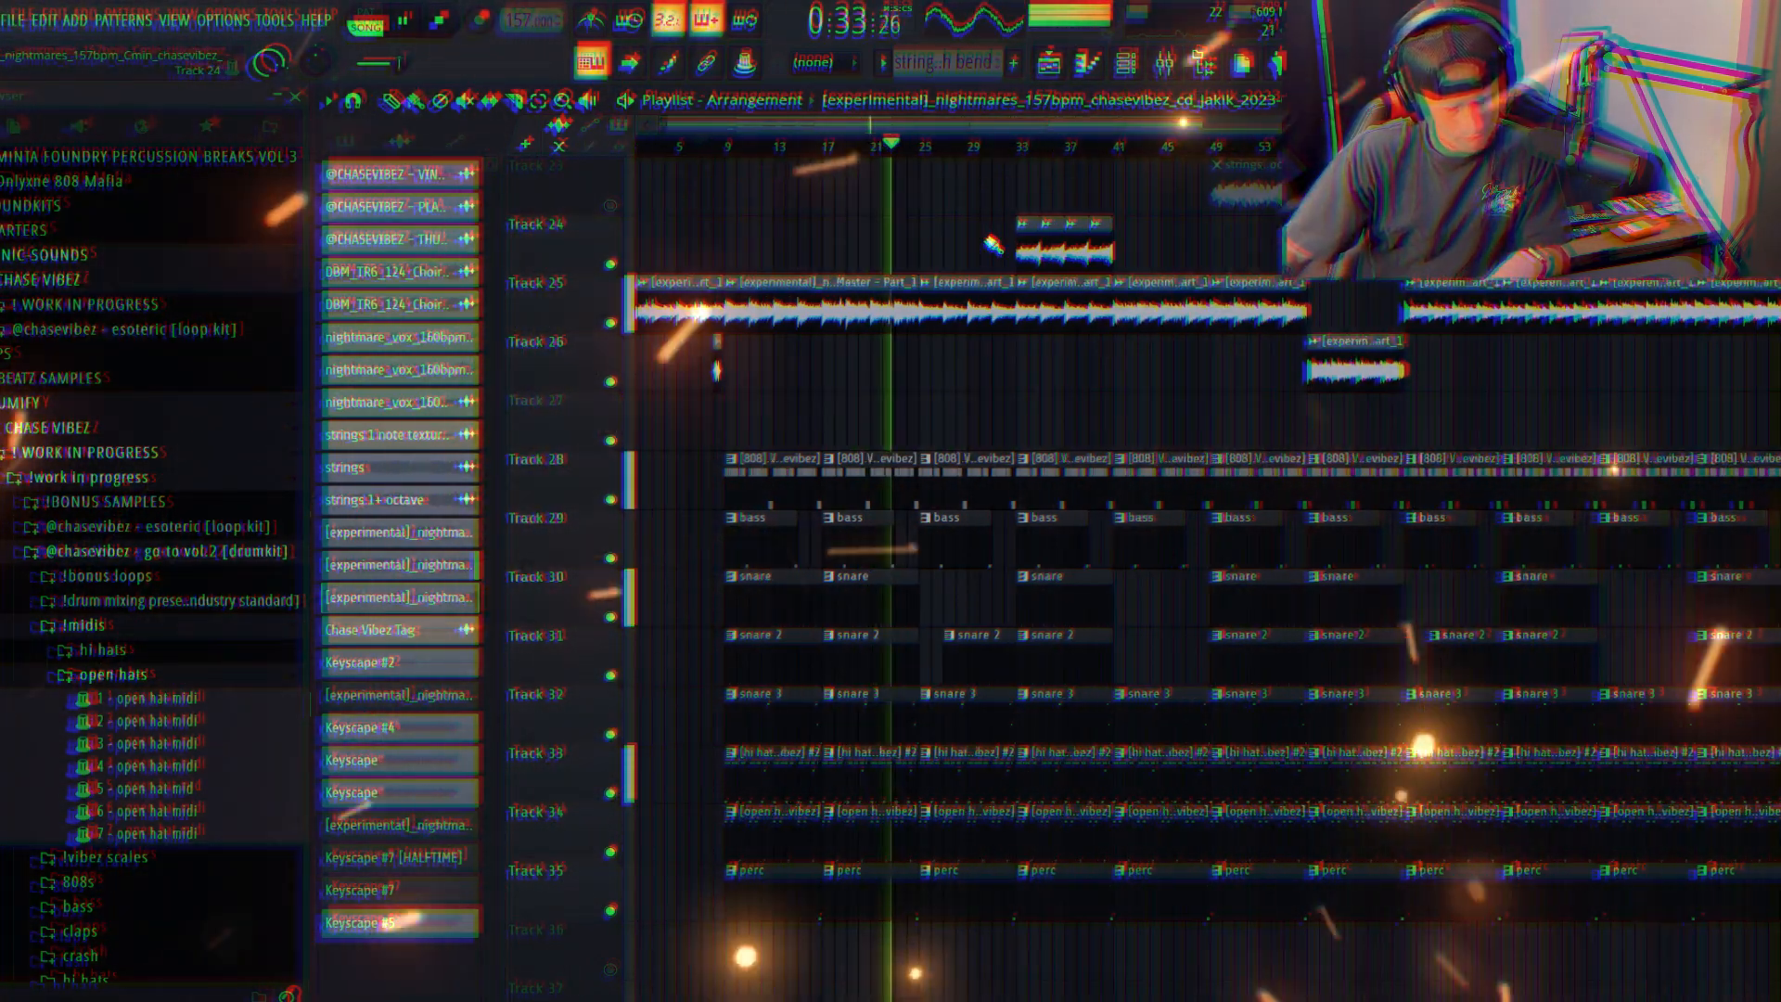
scroll(1141, 277, up, 1)
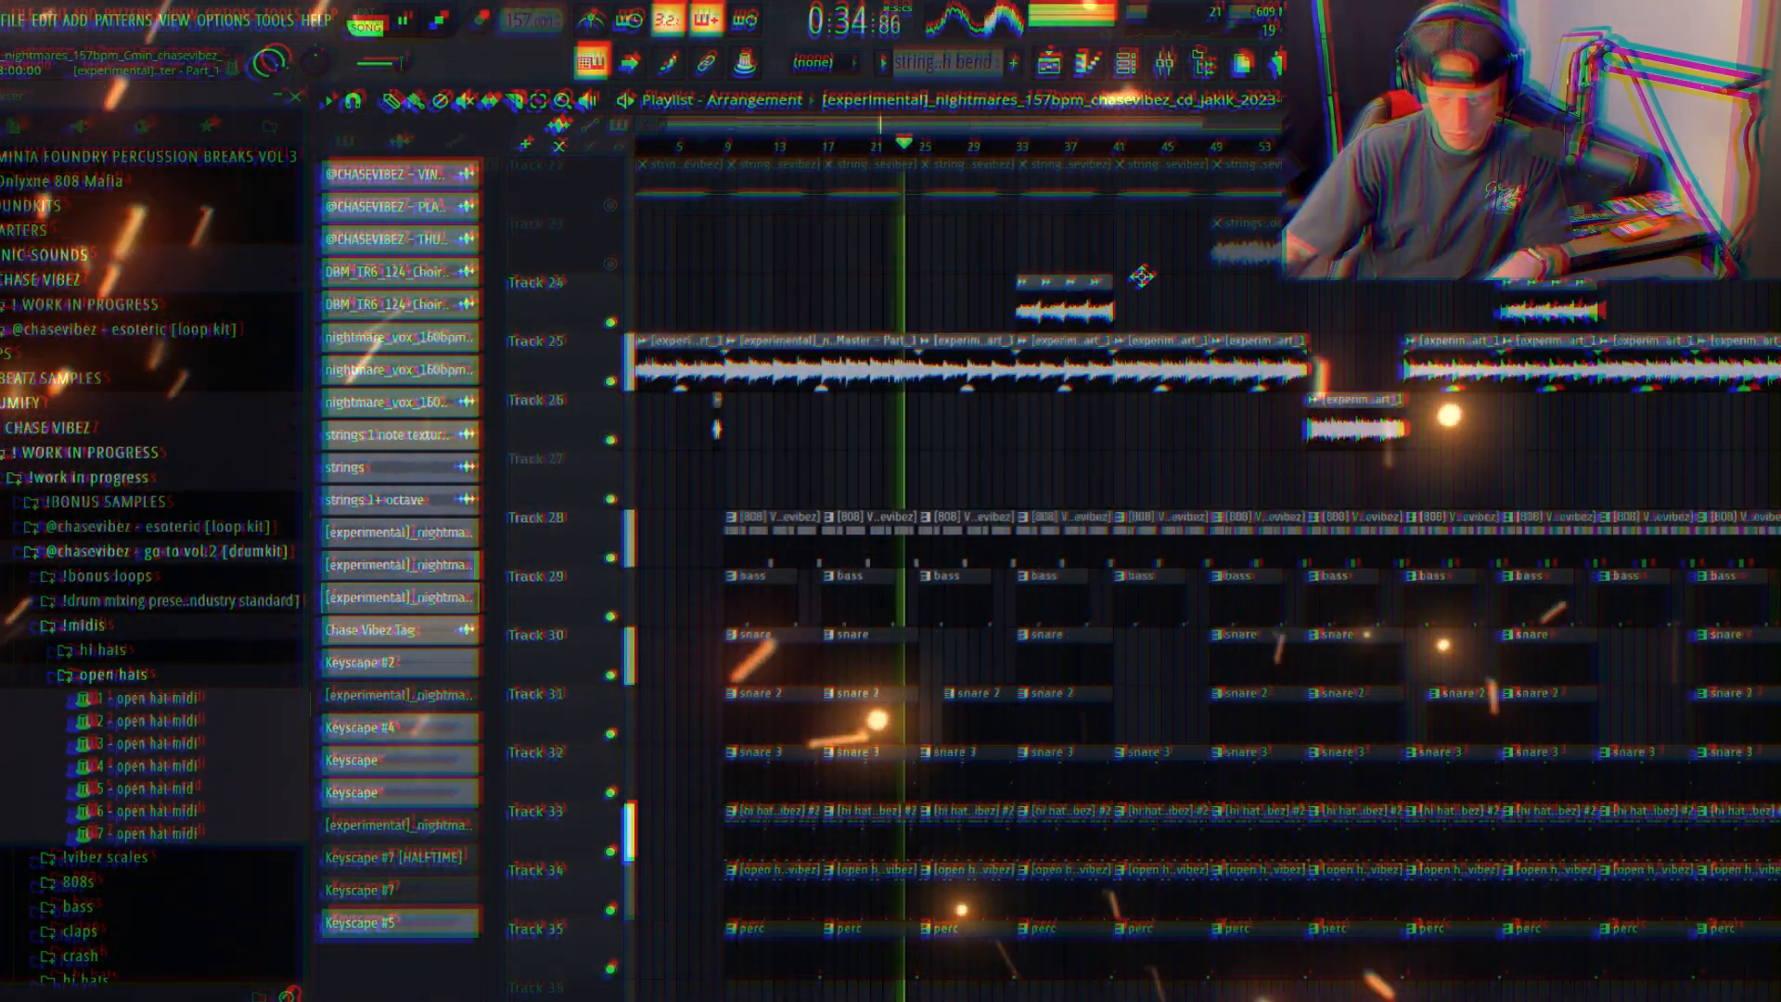